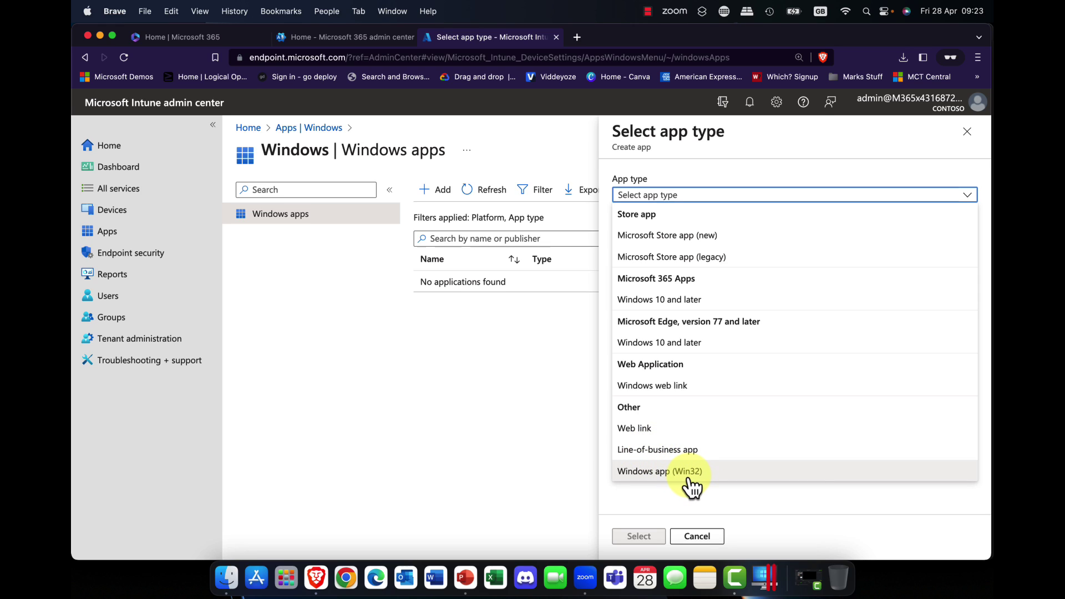
# Start adding a Windows app of type Microsoft Store app (new) and open the store app search.
pyautogui.click(686, 236)
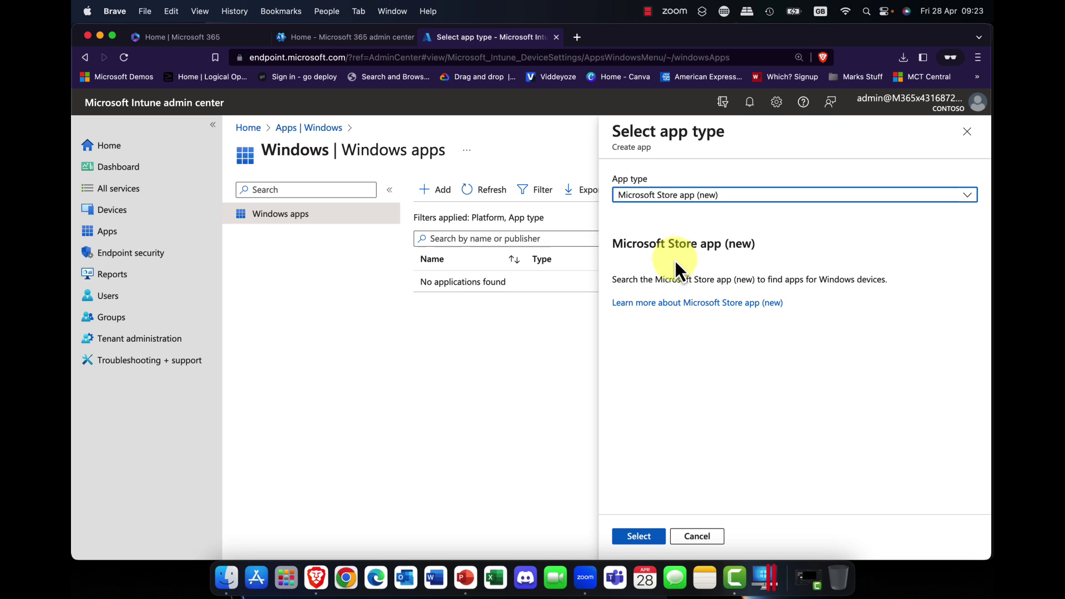
pyautogui.click(638, 536)
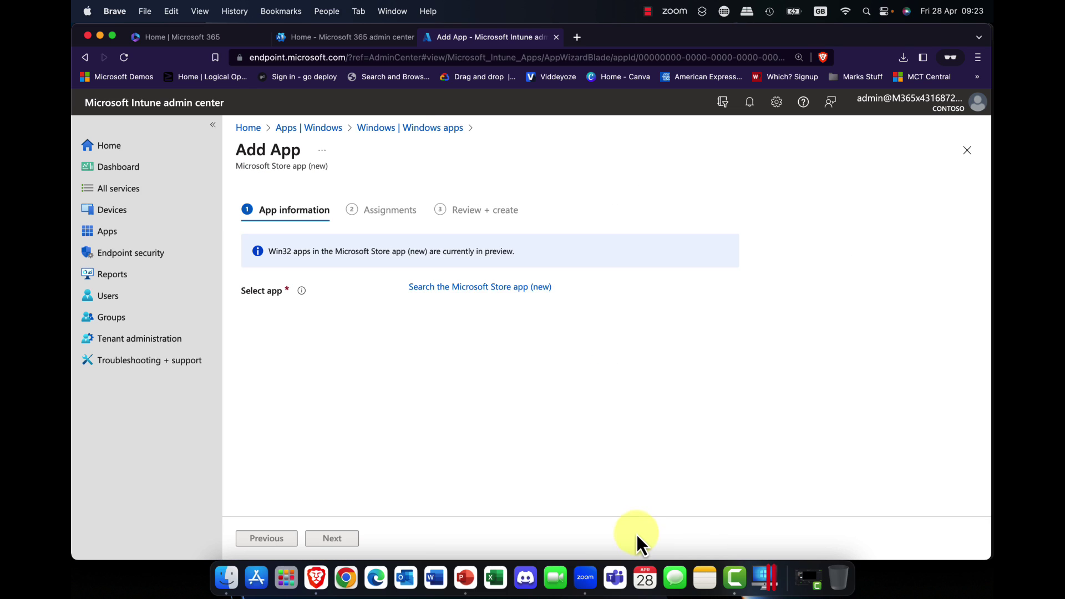
pyautogui.click(476, 287)
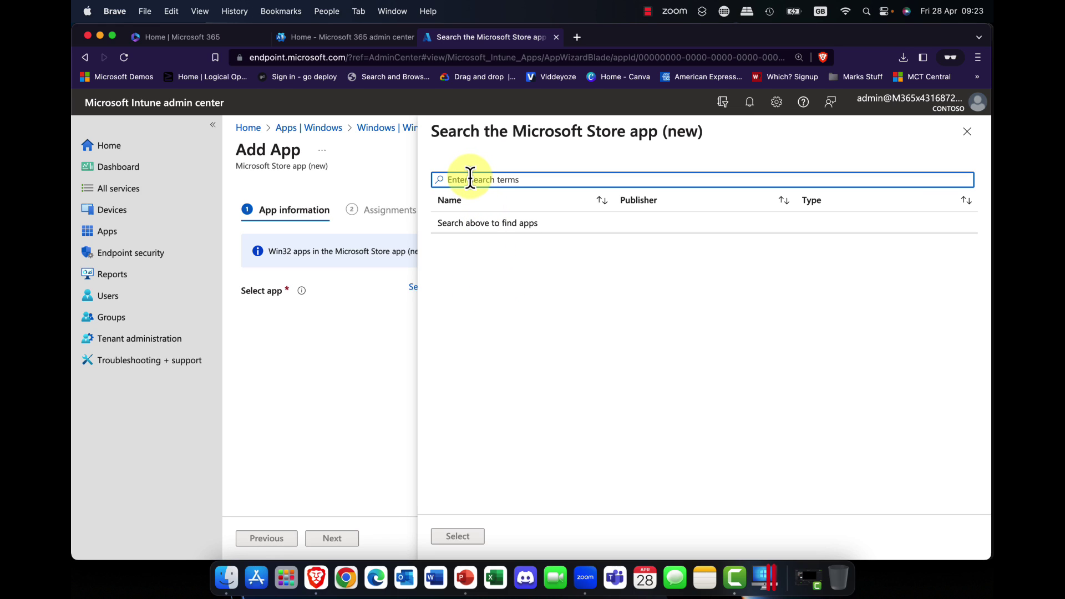
# Search the store for "zoom" and choose Zoom Rooms as the app to add.
pyautogui.write('zoom')
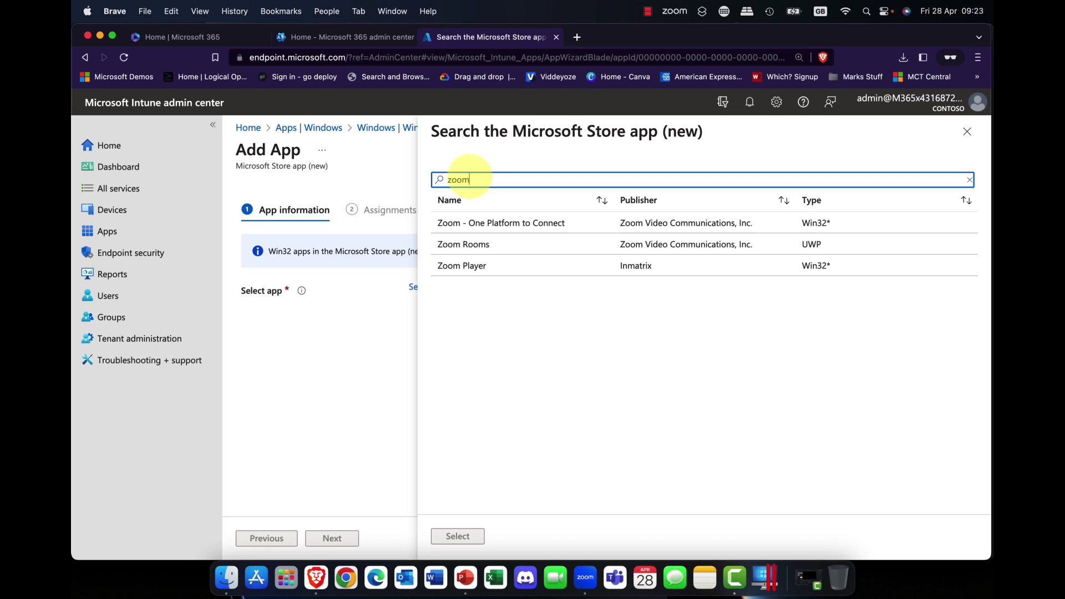
pyautogui.doubleClick(813, 246)
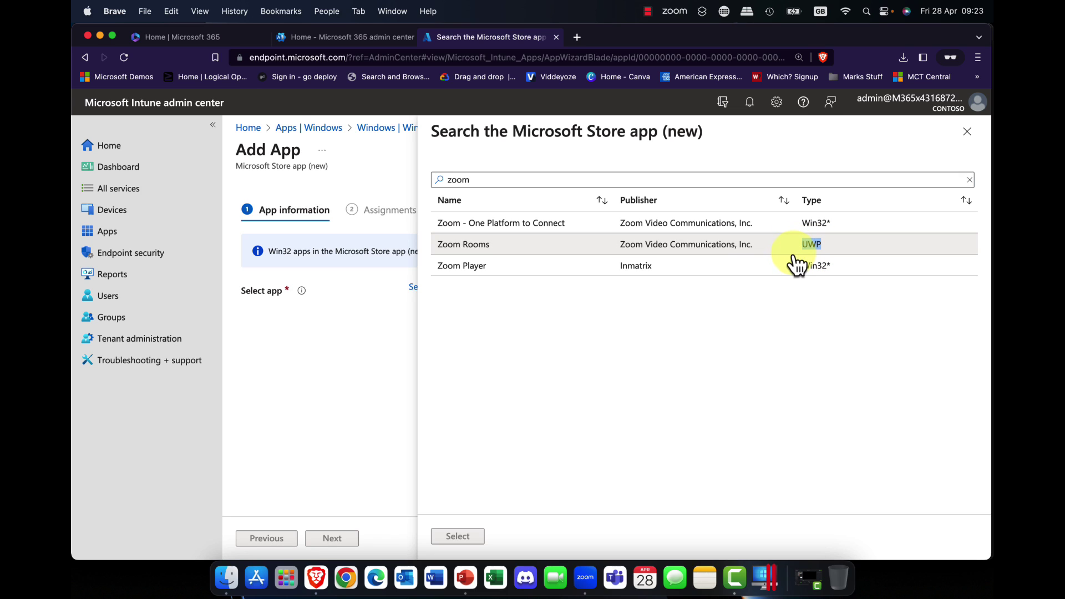
pyautogui.click(841, 269)
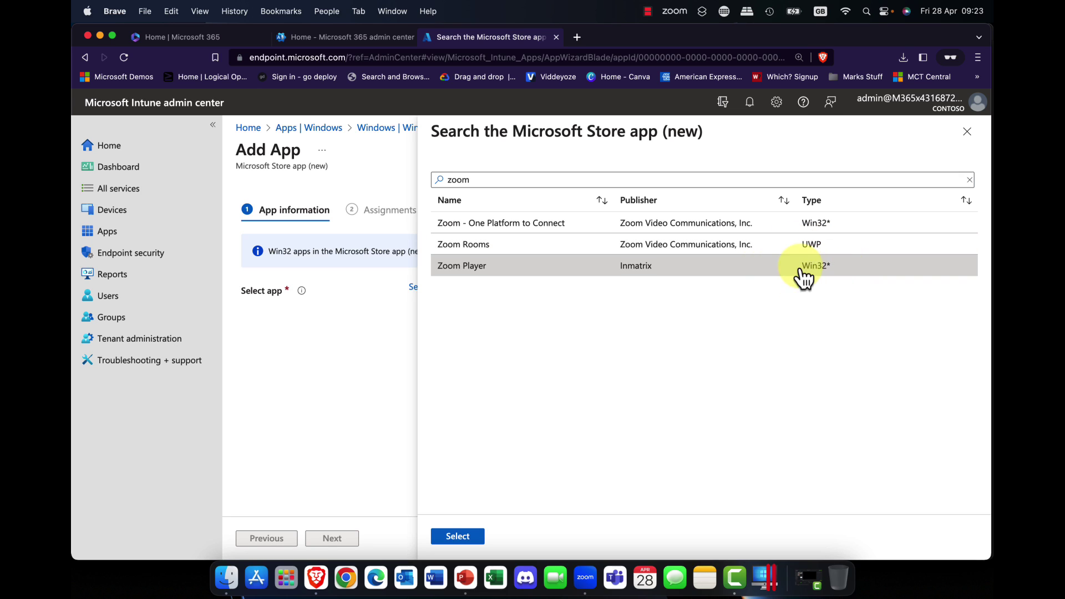
pyautogui.click(472, 252)
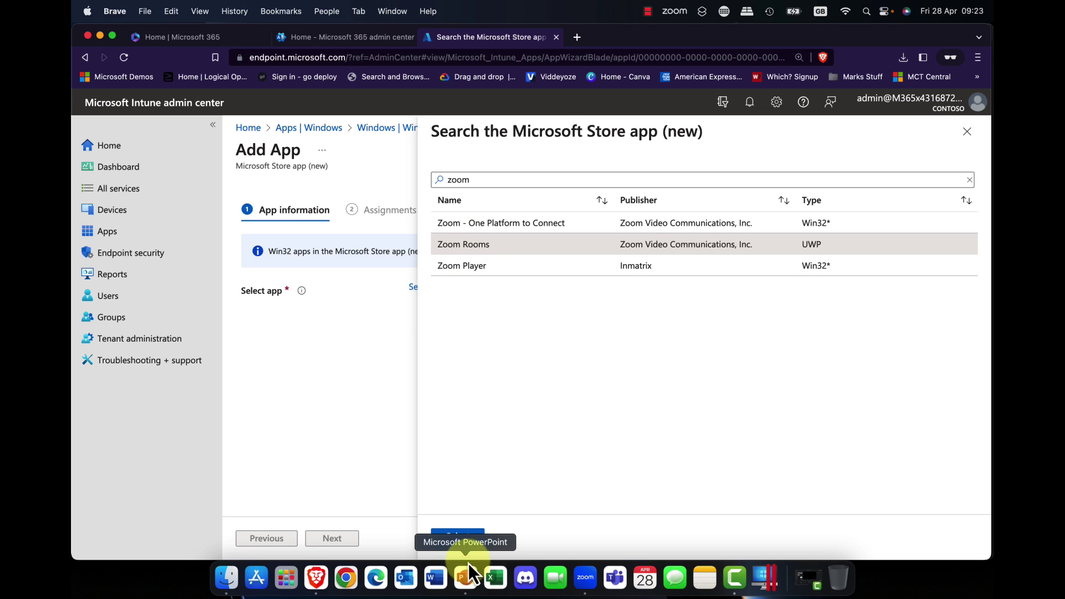
pyautogui.click(464, 539)
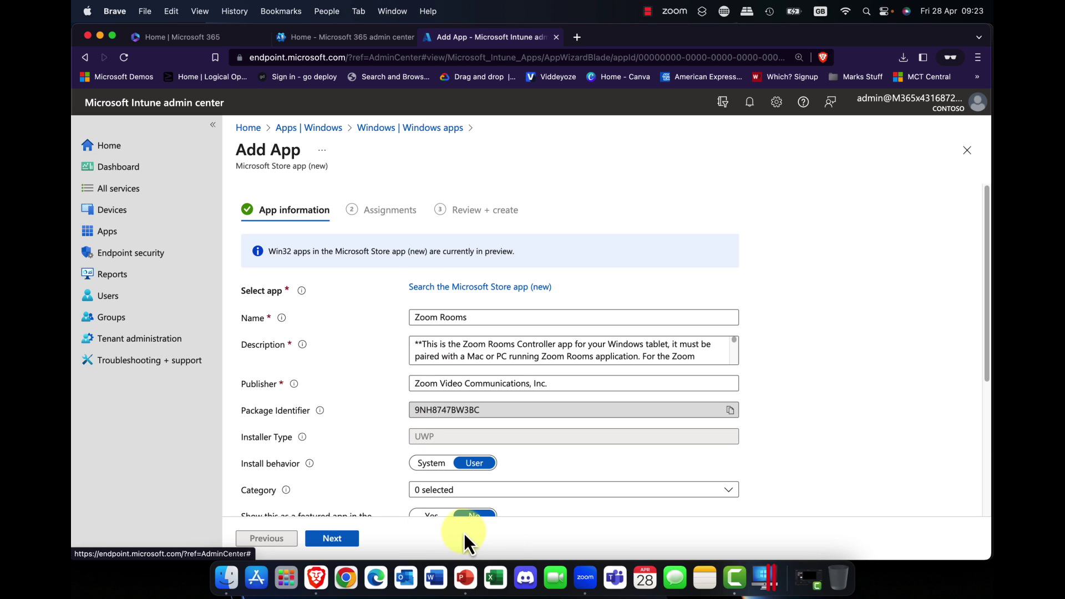
# Set the Zoom Rooms app's category to Collaboration & Social only.
pyautogui.scroll(-3, 727, 356)
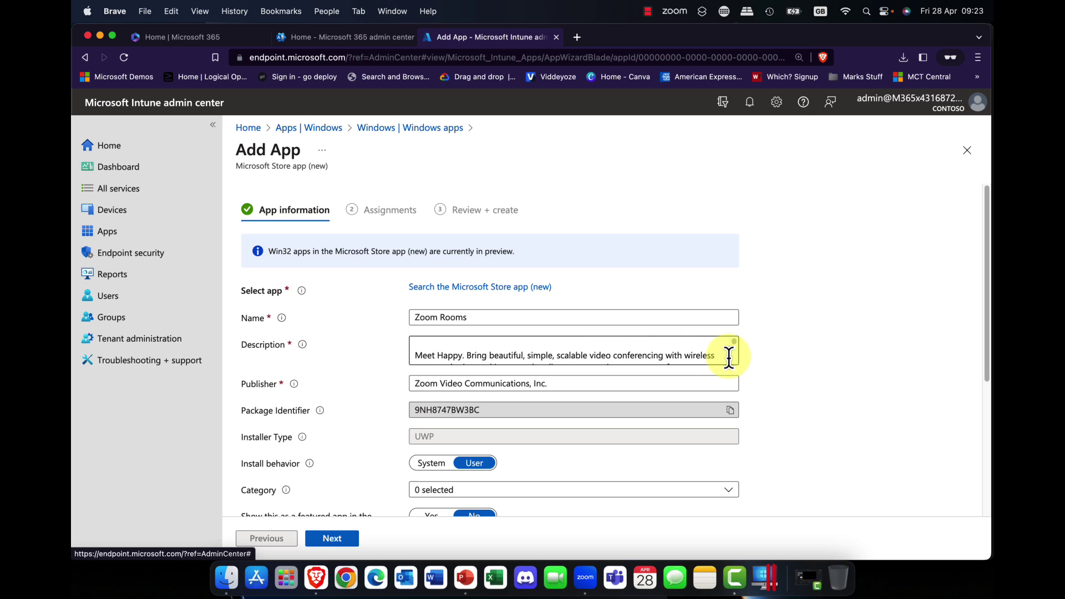
pyautogui.scroll(-2, 777, 359)
pyautogui.scroll(-3, 777, 360)
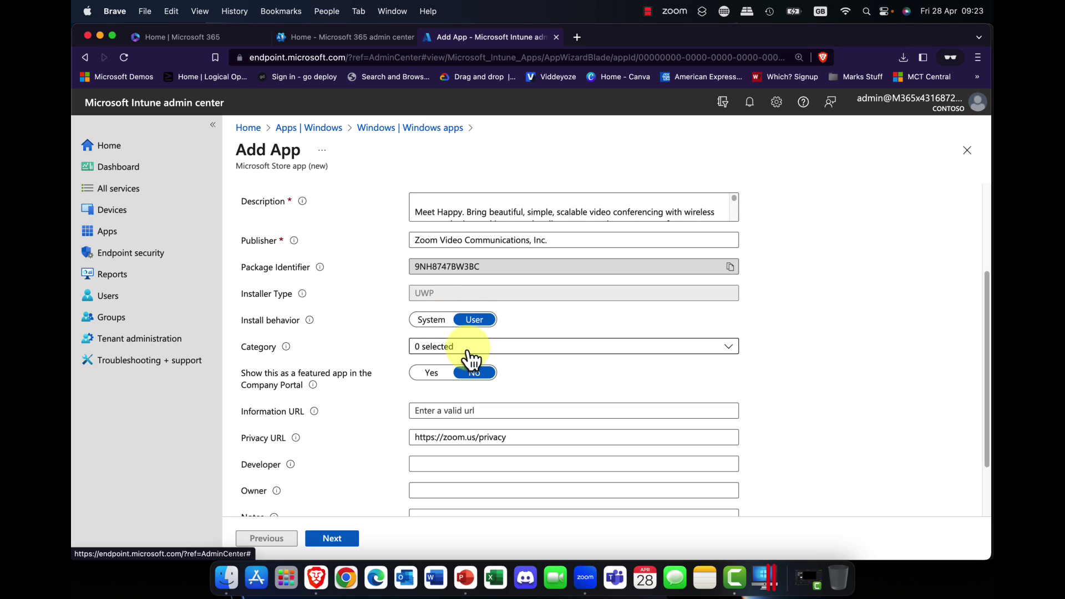
pyautogui.click(730, 349)
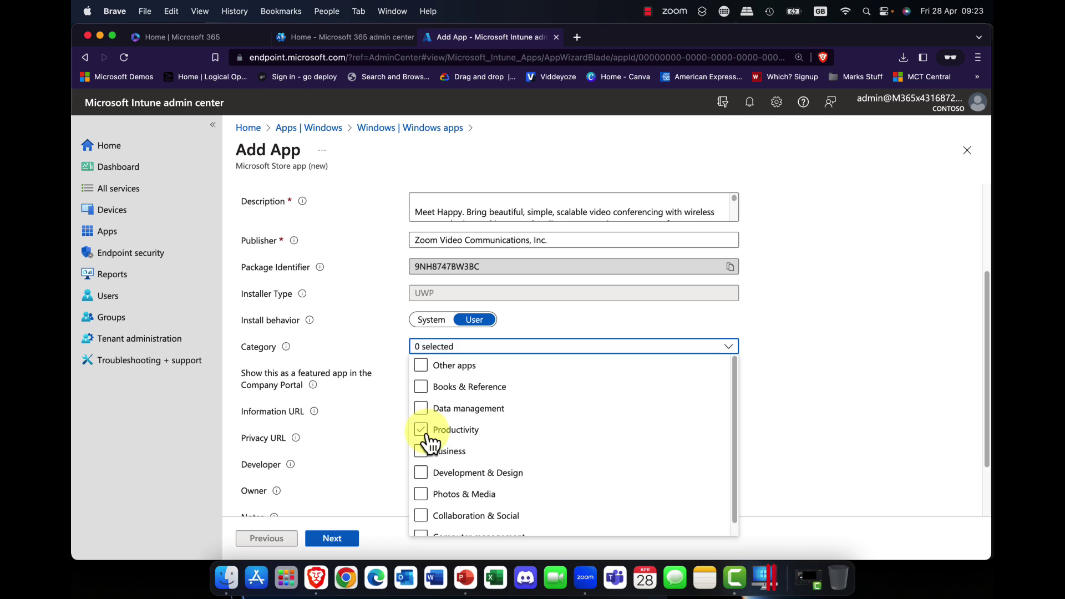
pyautogui.click(421, 431)
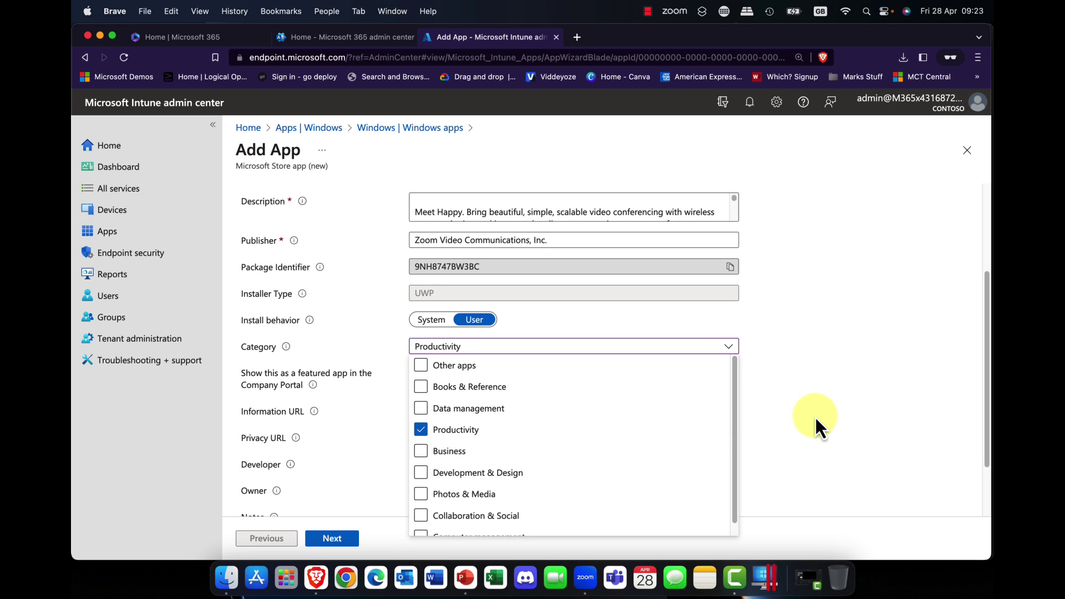
pyautogui.click(421, 430)
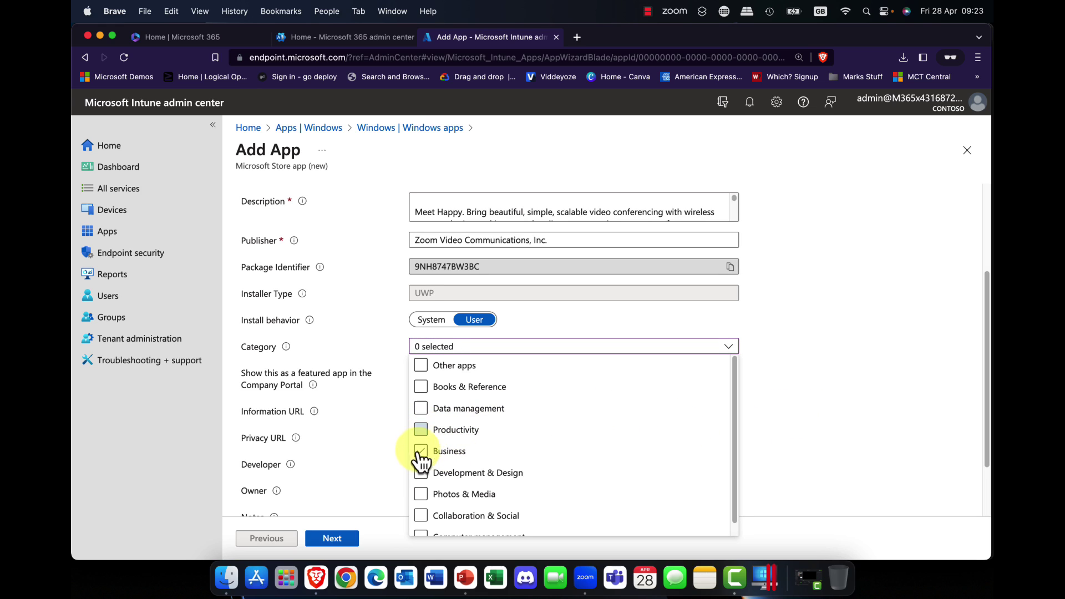
pyautogui.click(421, 519)
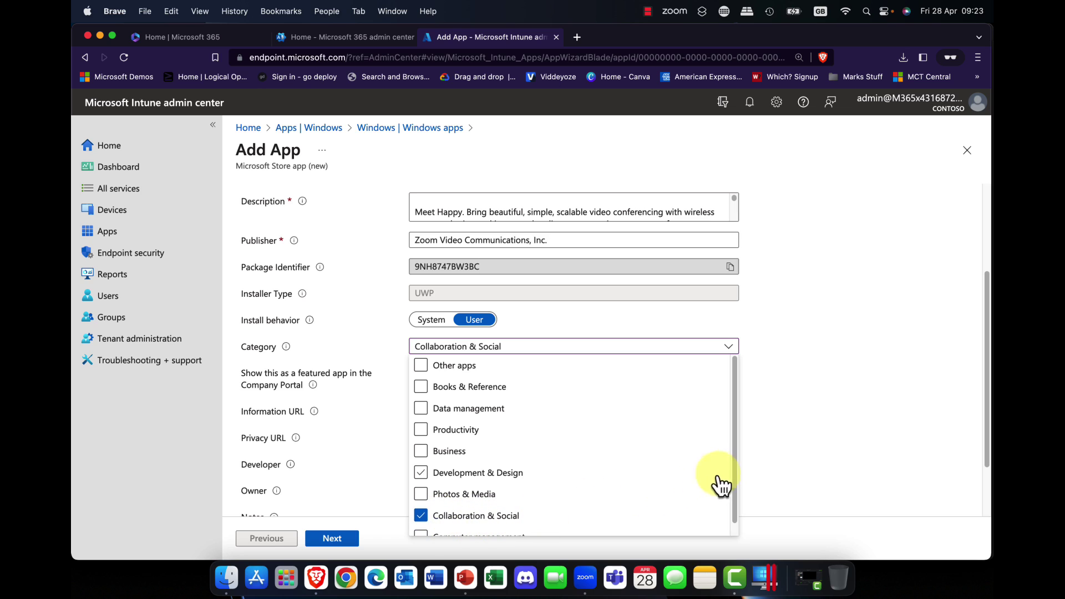
pyautogui.click(769, 468)
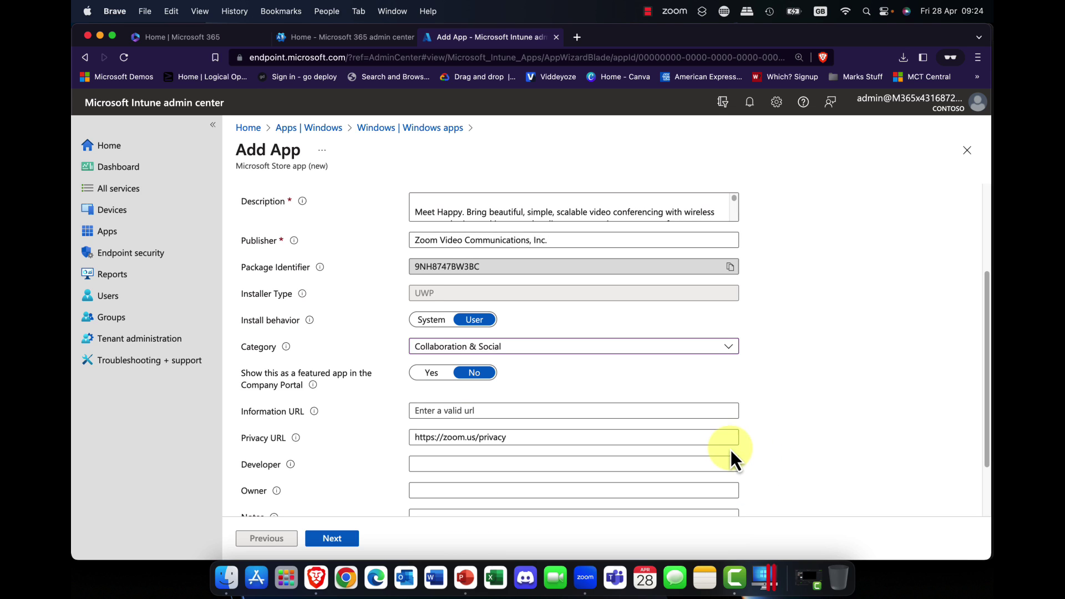
pyautogui.scroll(-3, 442, 461)
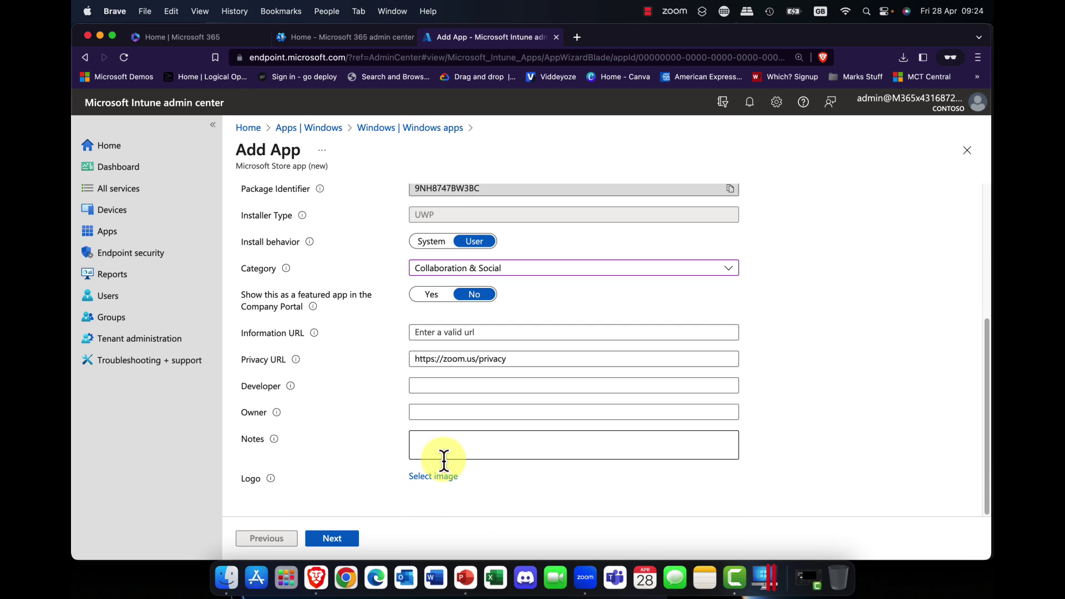
pyautogui.click(446, 413)
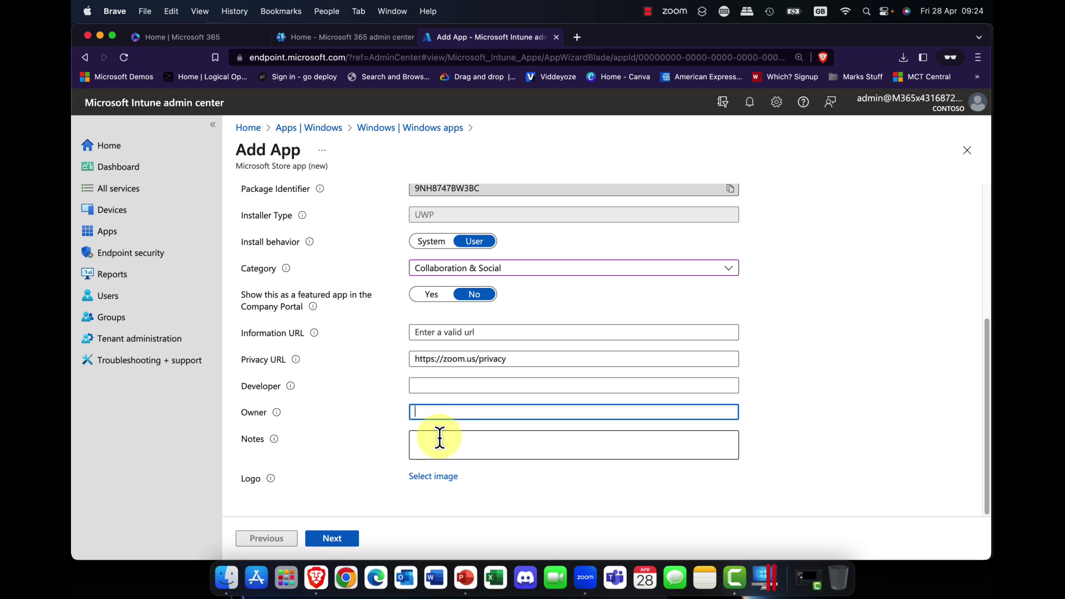
pyautogui.click(438, 477)
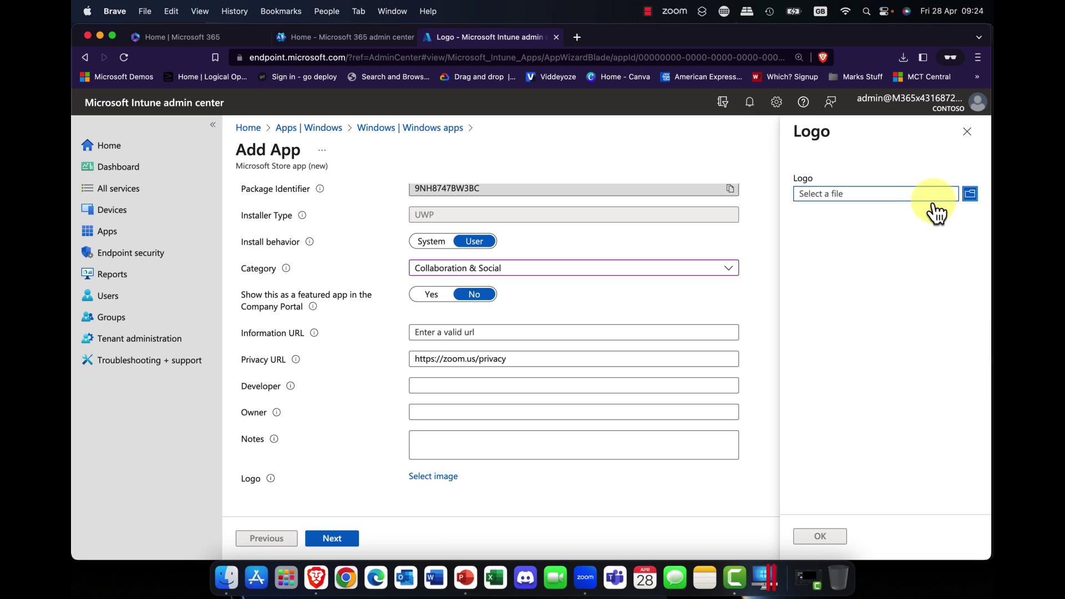
pyautogui.click(966, 133)
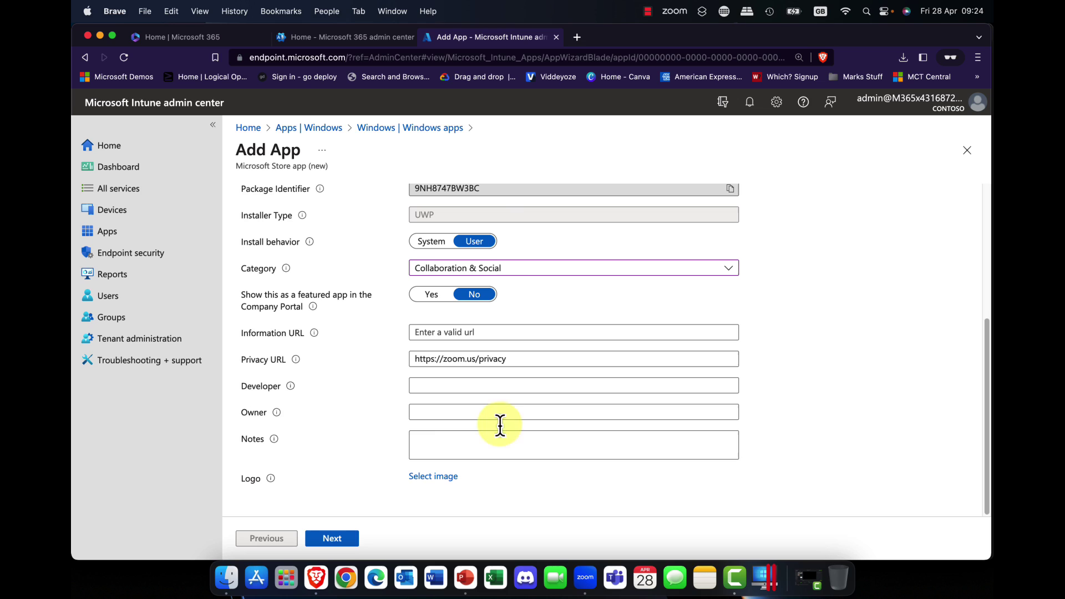
# Proceed to the assignments and add the Sales group as a required assignment for the app.
pyautogui.click(341, 529)
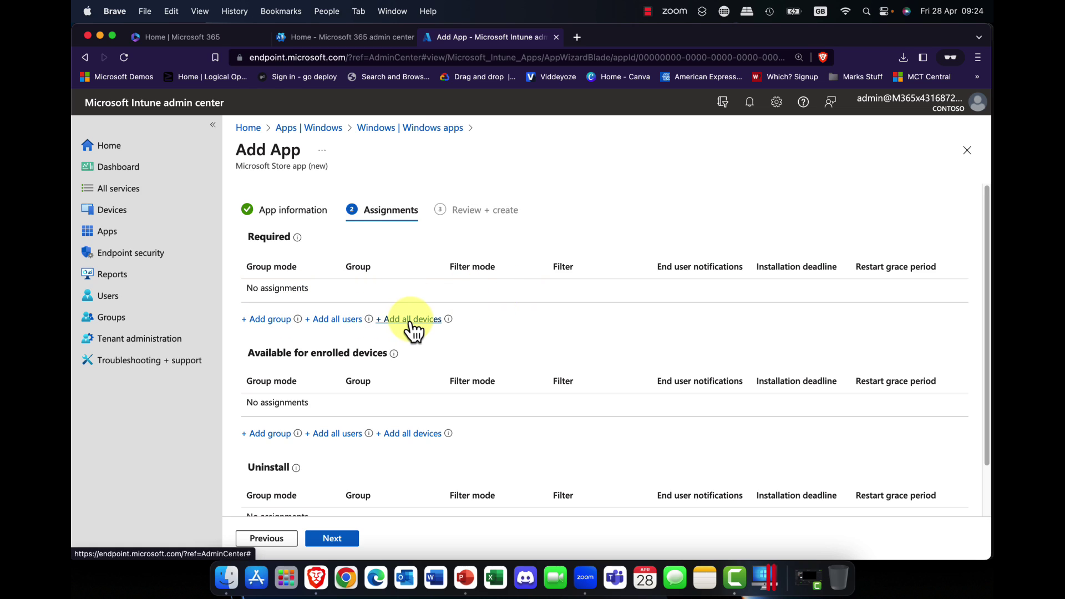
pyautogui.click(267, 320)
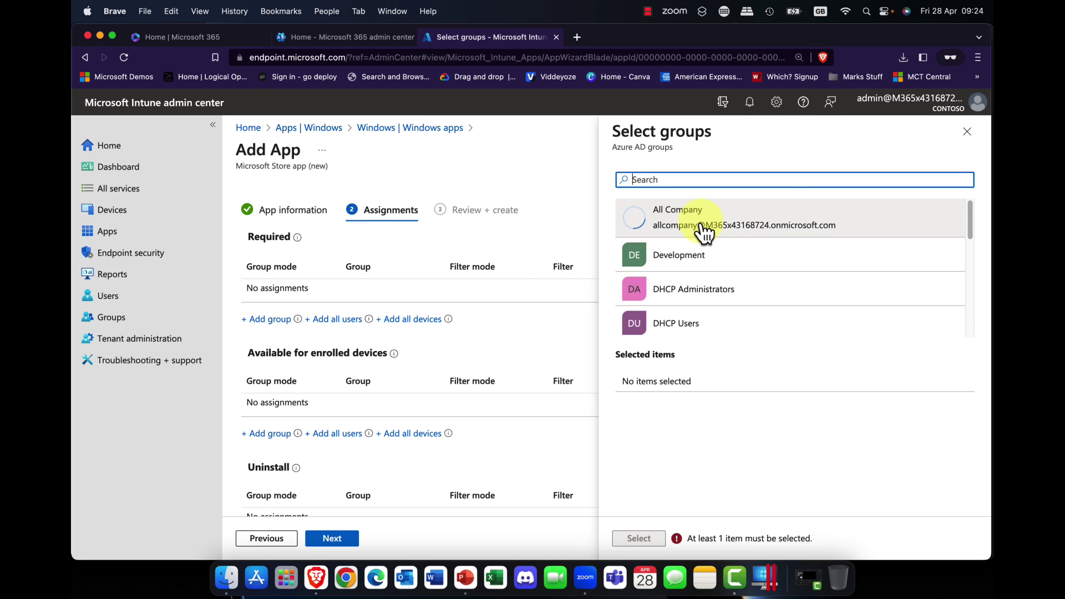
pyautogui.scroll(-5, 703, 277)
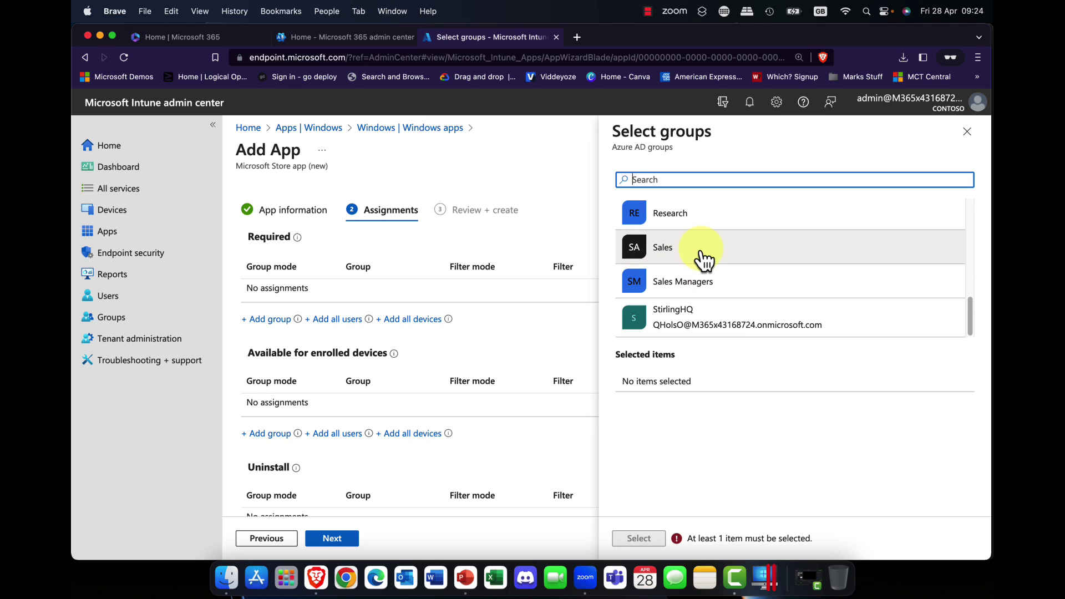
pyautogui.click(701, 250)
pyautogui.click(638, 538)
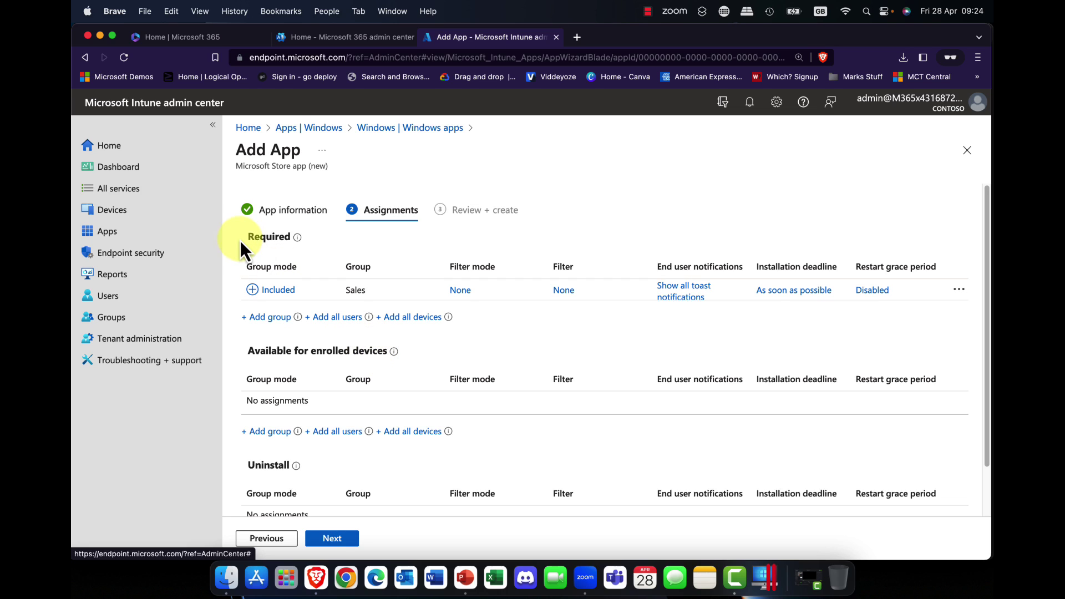
# Check the remaining assignment sections, proceed to the review and create the Zoom Rooms app.
pyautogui.moveTo(295, 244)
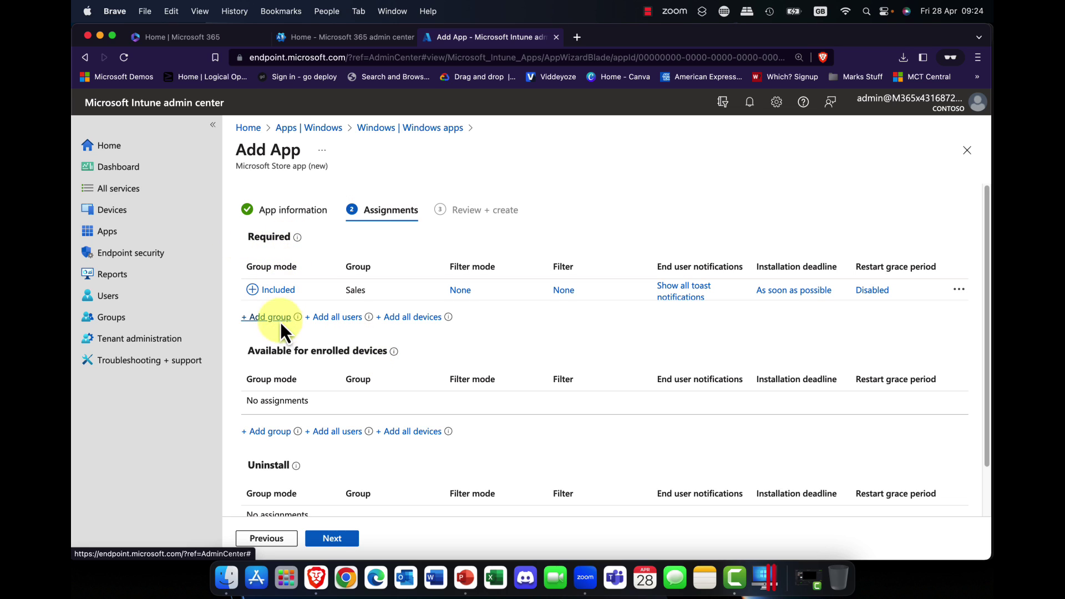
pyautogui.scroll(-2, 288, 366)
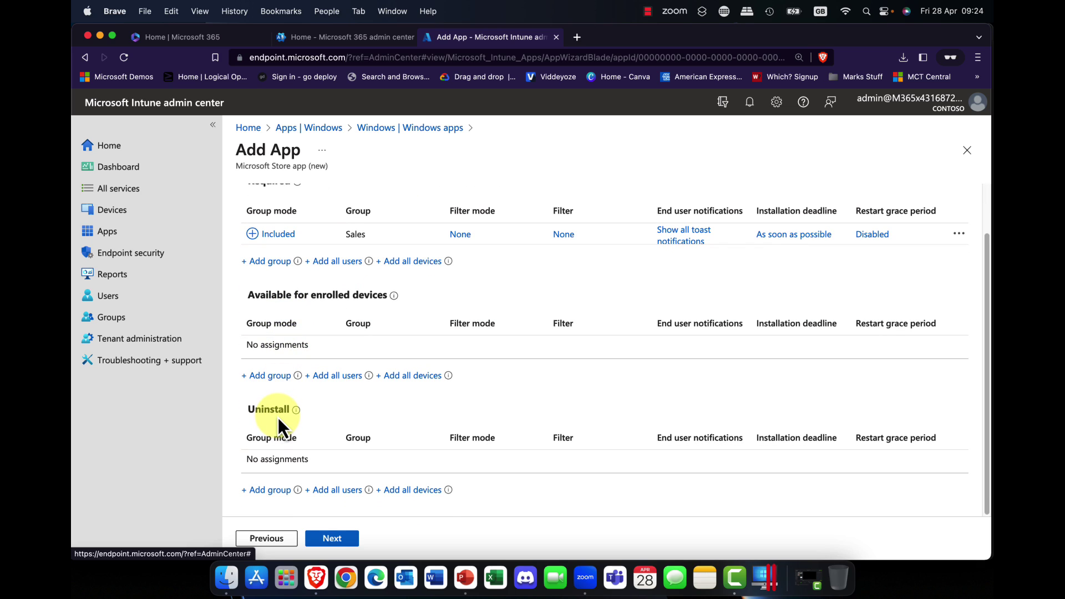
pyautogui.scroll(2, 278, 417)
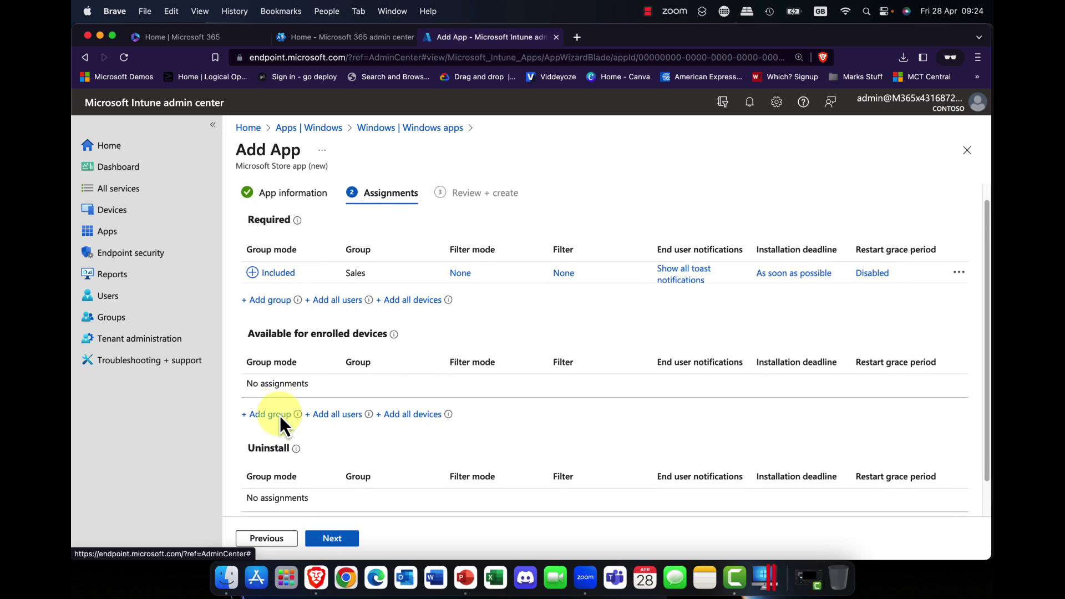
pyautogui.scroll(-2, 279, 415)
pyautogui.click(332, 538)
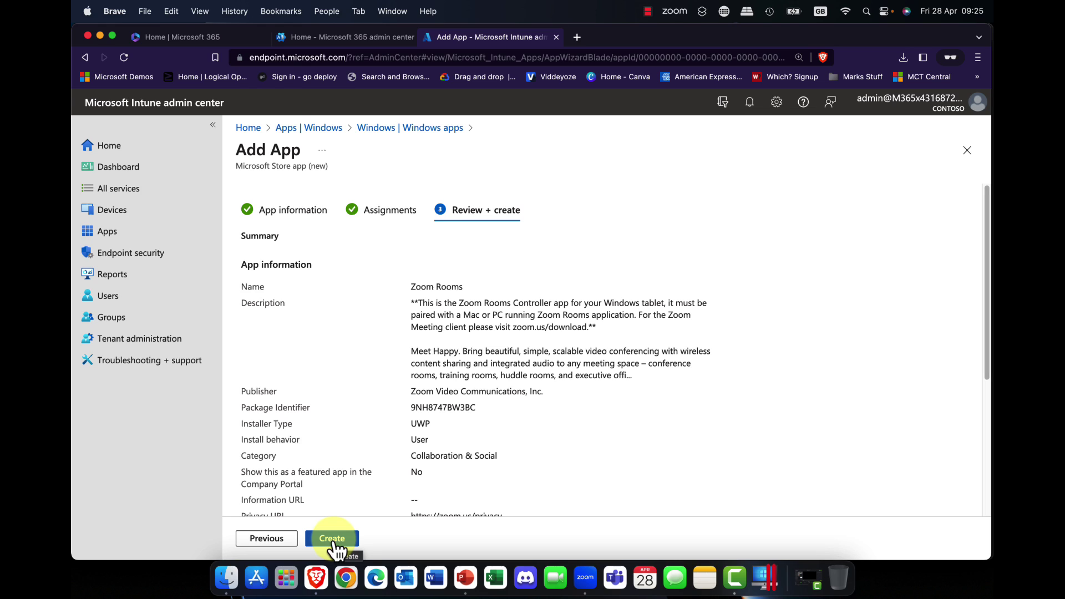
pyautogui.click(333, 541)
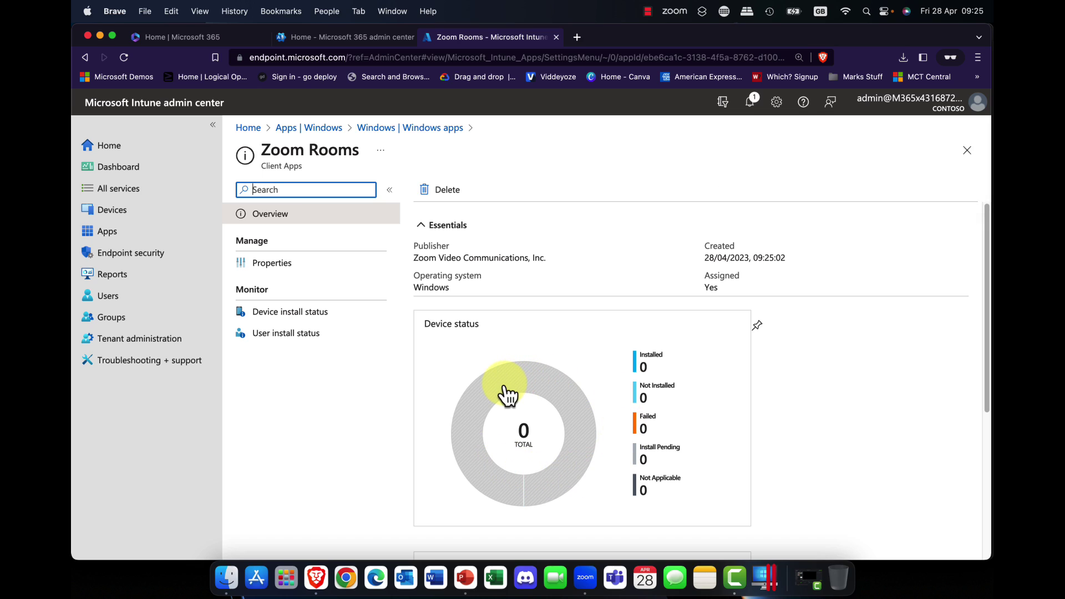
# Examine the Zoom Rooms app's properties, device install status and user install status.
pyautogui.click(286, 260)
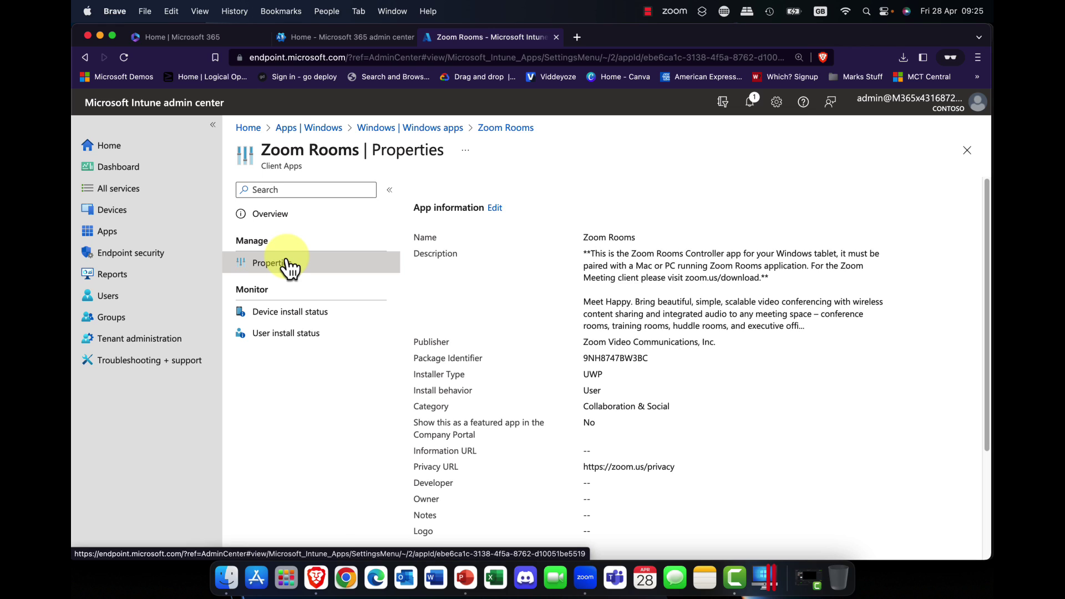
pyautogui.click(288, 312)
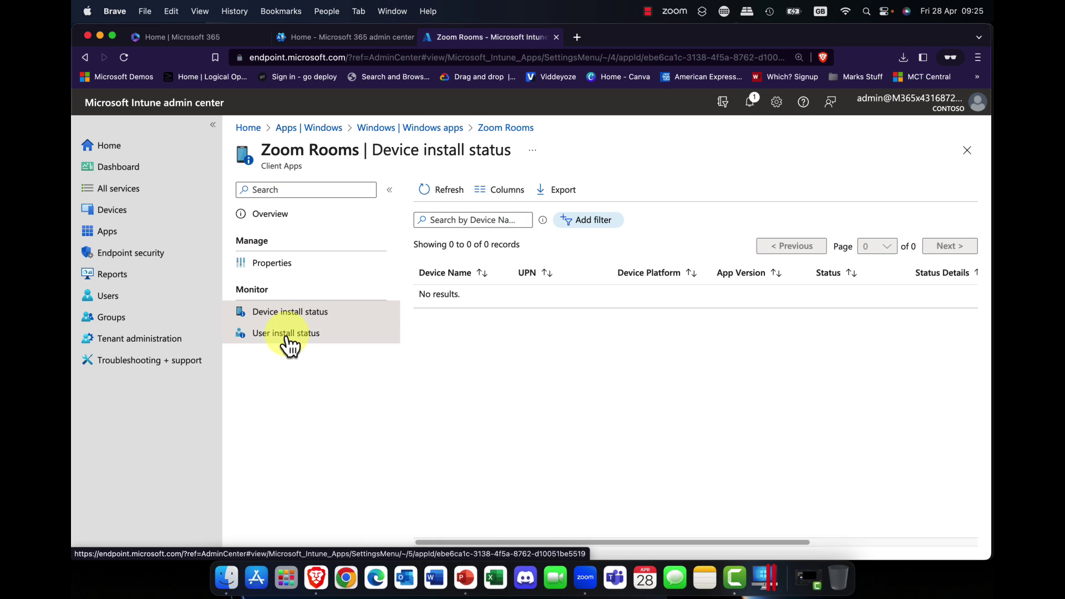
pyautogui.click(286, 335)
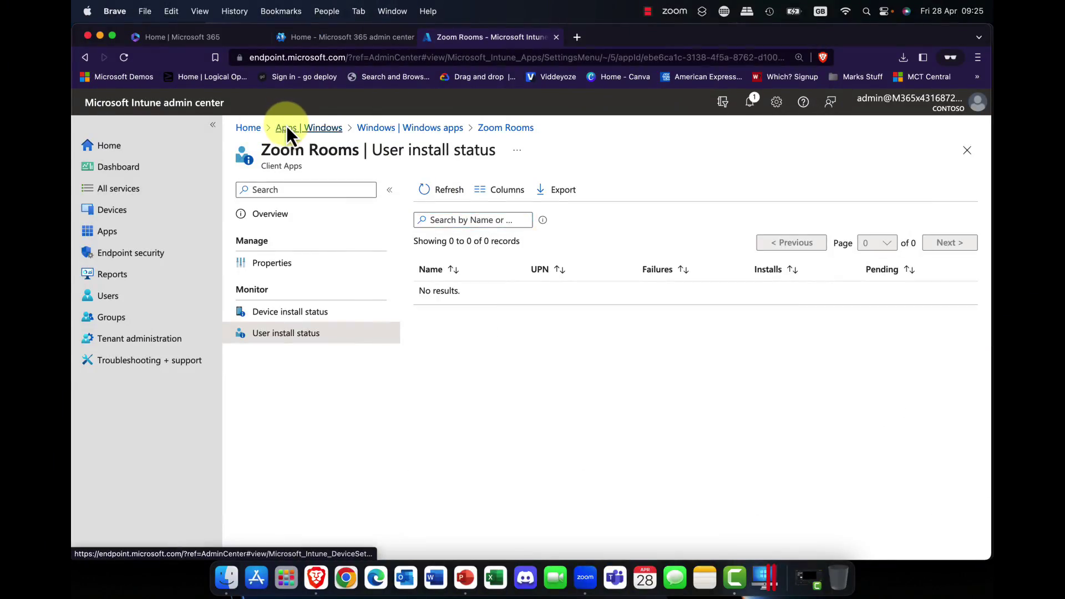
# Open the app protection policies under Apps and check which platforms a new policy can be created for.
pyautogui.click(287, 127)
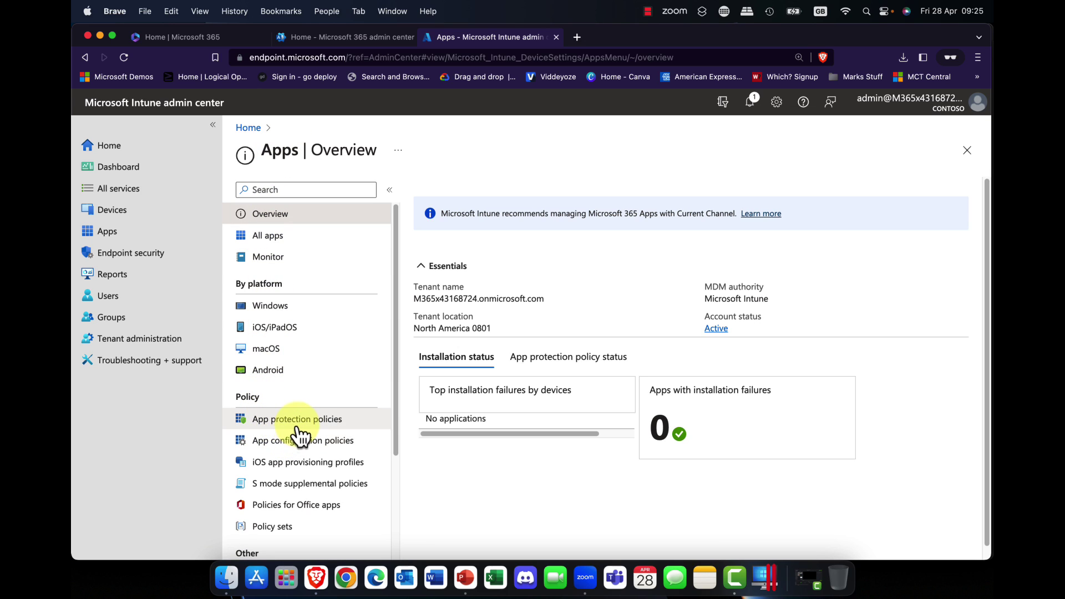
pyautogui.scroll(-2, 294, 427)
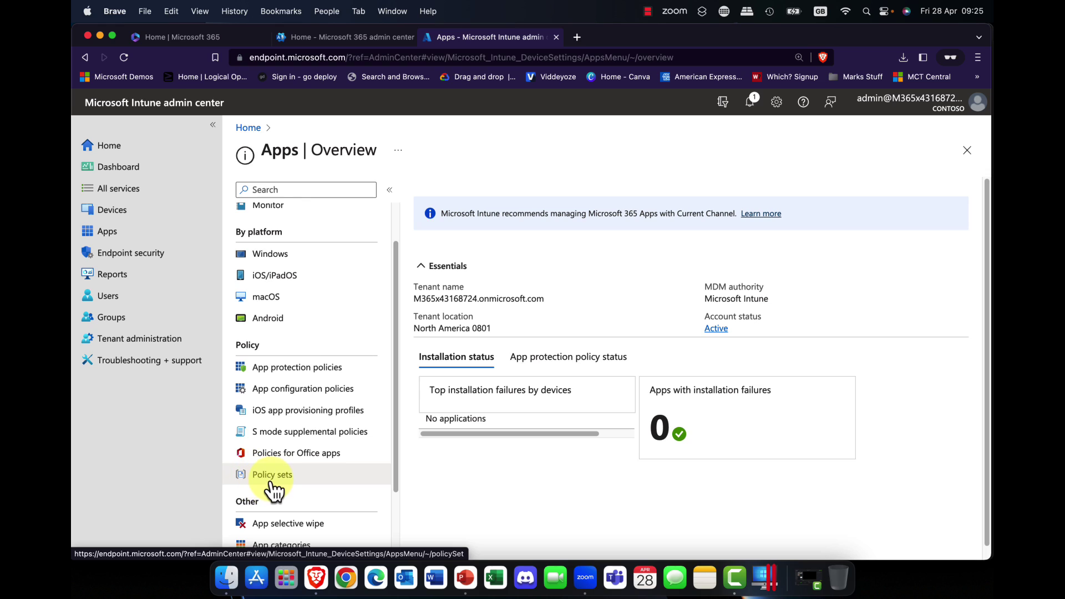
pyautogui.click(308, 377)
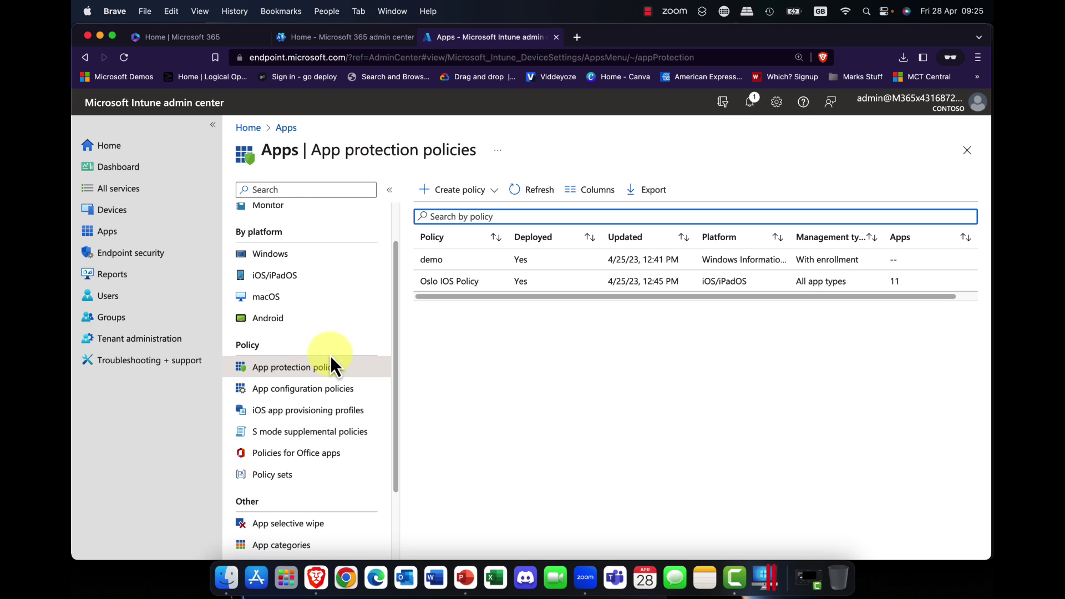
pyautogui.click(493, 194)
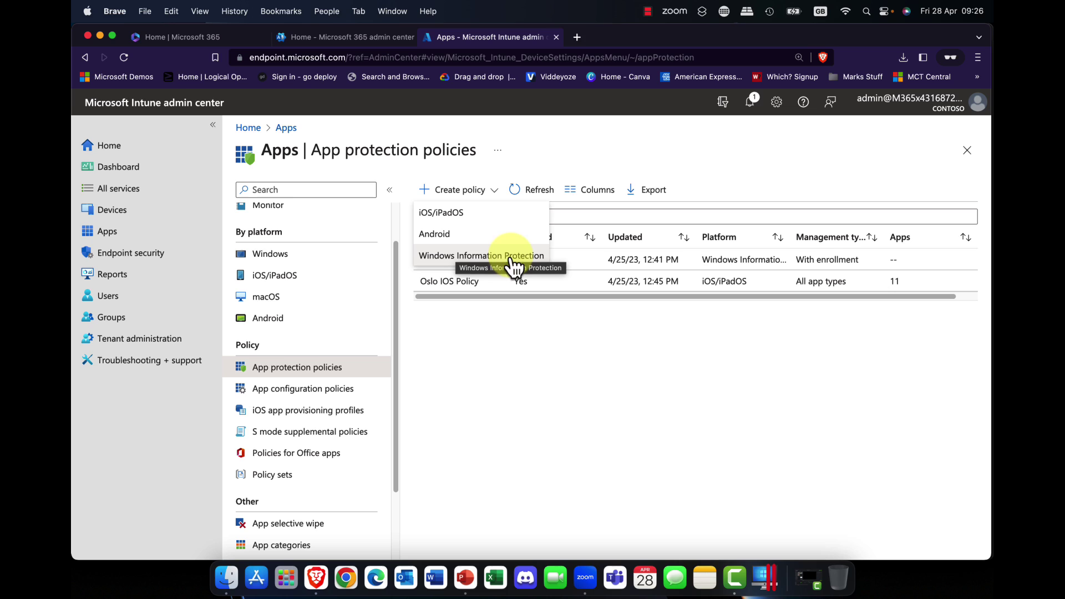
# Open the Oslo IOS Policy's properties, review its targeted apps settings and return to the properties without saving.
pyautogui.click(452, 284)
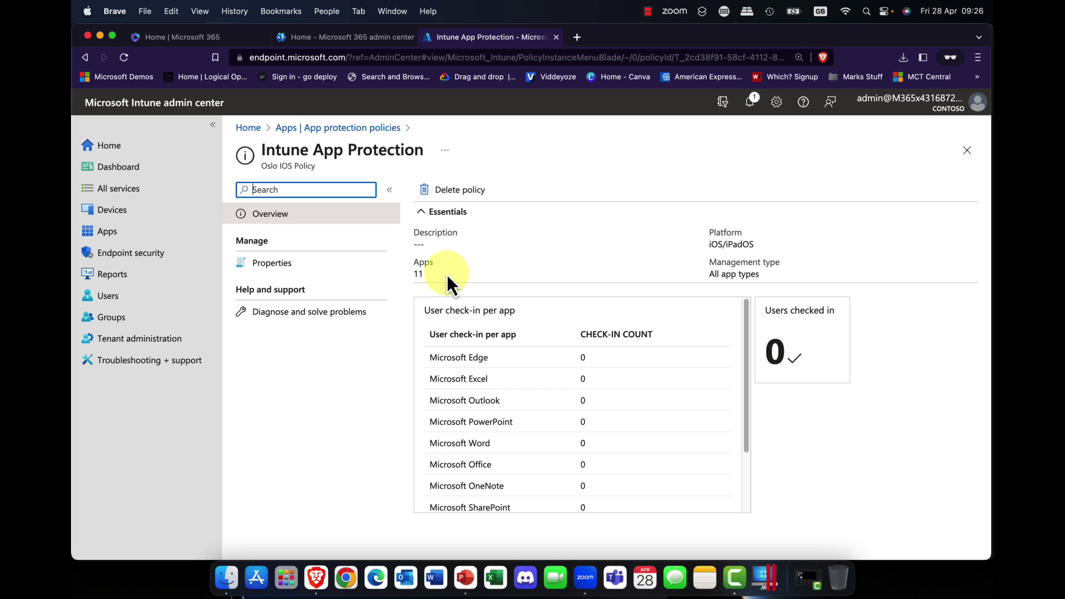
pyautogui.click(283, 271)
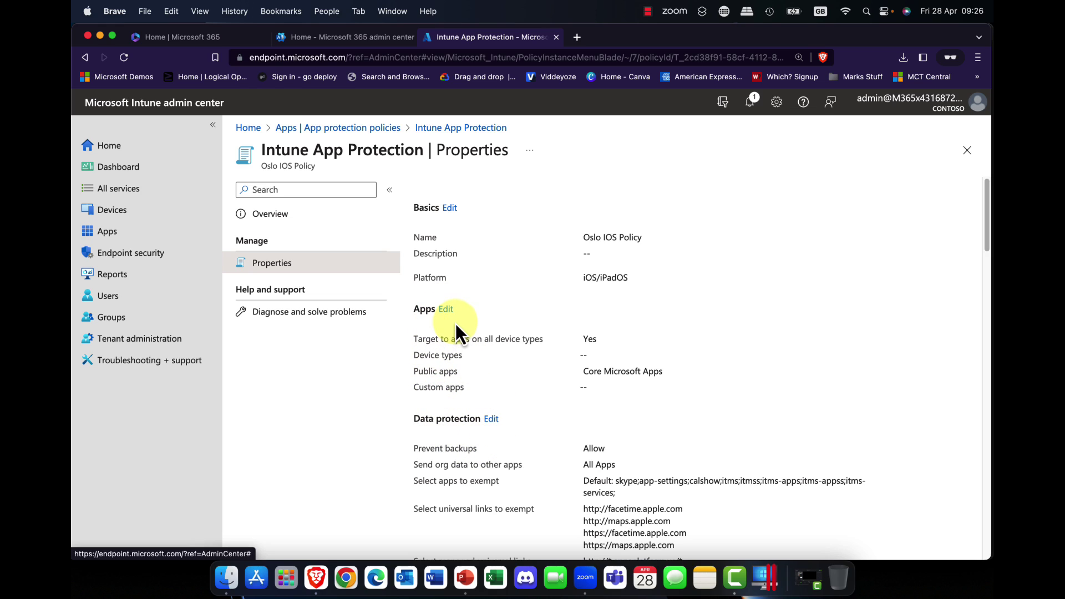
pyautogui.click(446, 309)
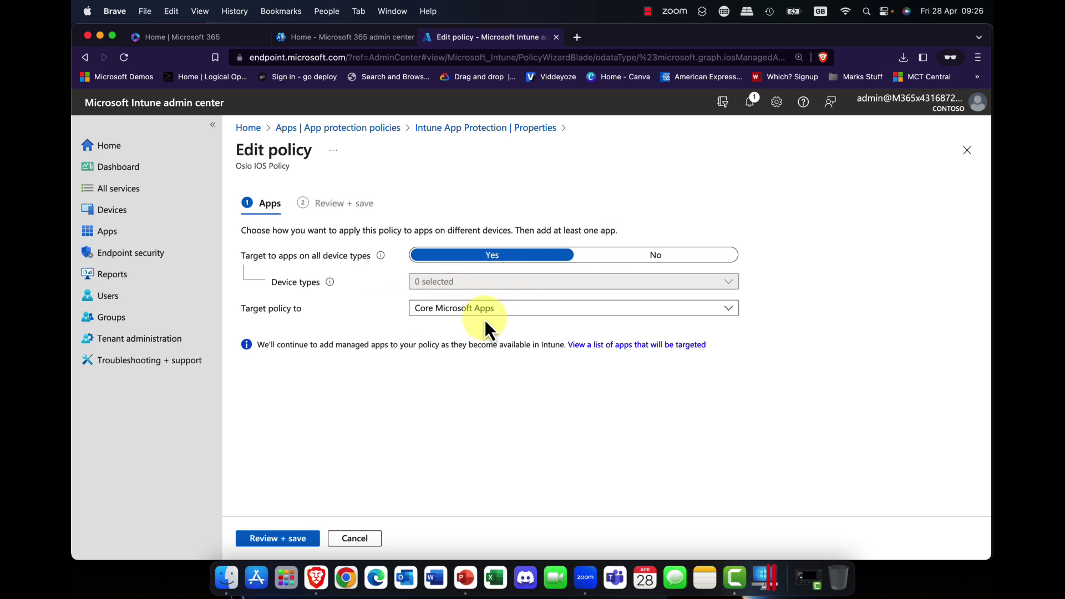
pyautogui.click(313, 543)
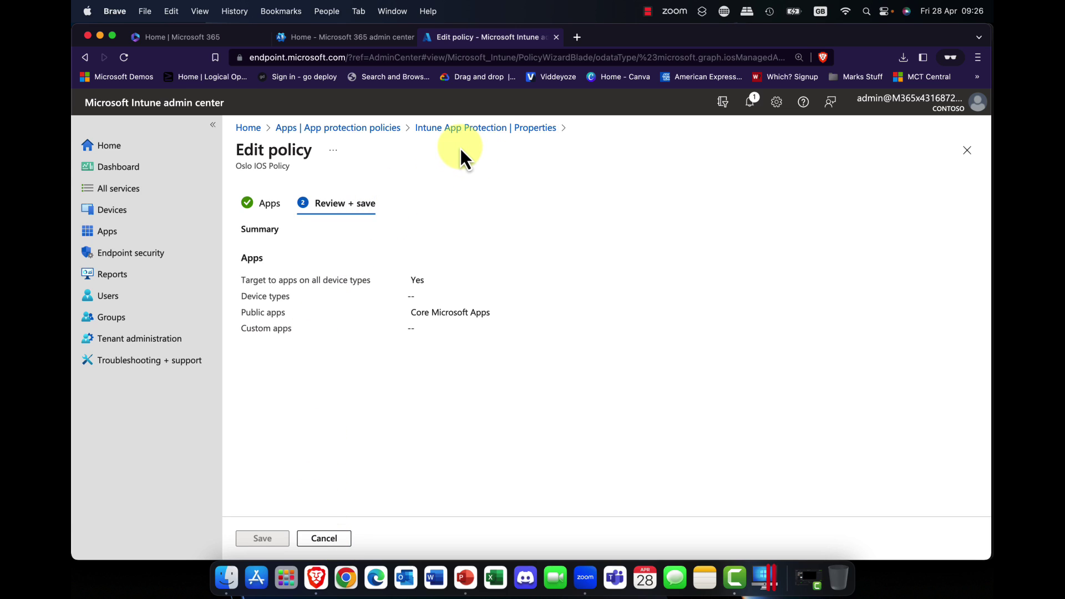
pyautogui.click(442, 128)
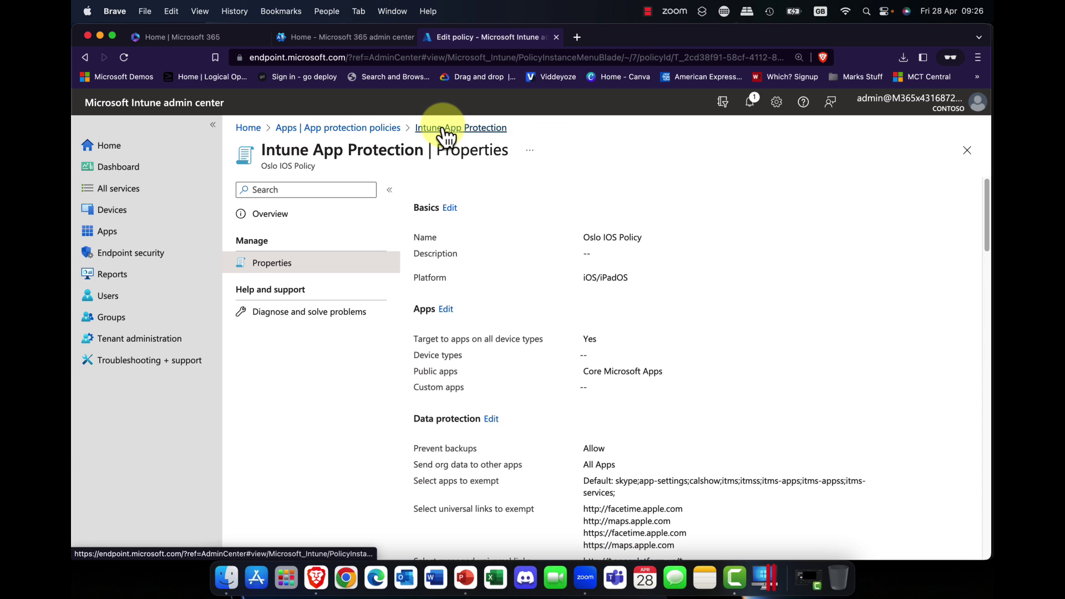
# Edit the policy's data protection and set Send org data to other apps to Policy managed apps.
pyautogui.click(491, 420)
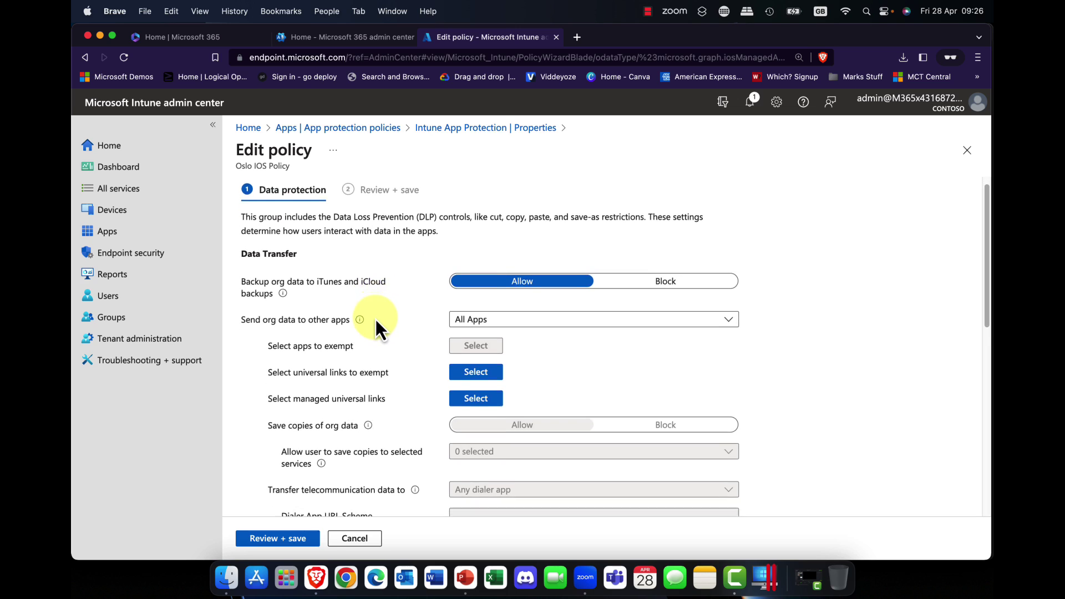
pyautogui.scroll(-2, 375, 318)
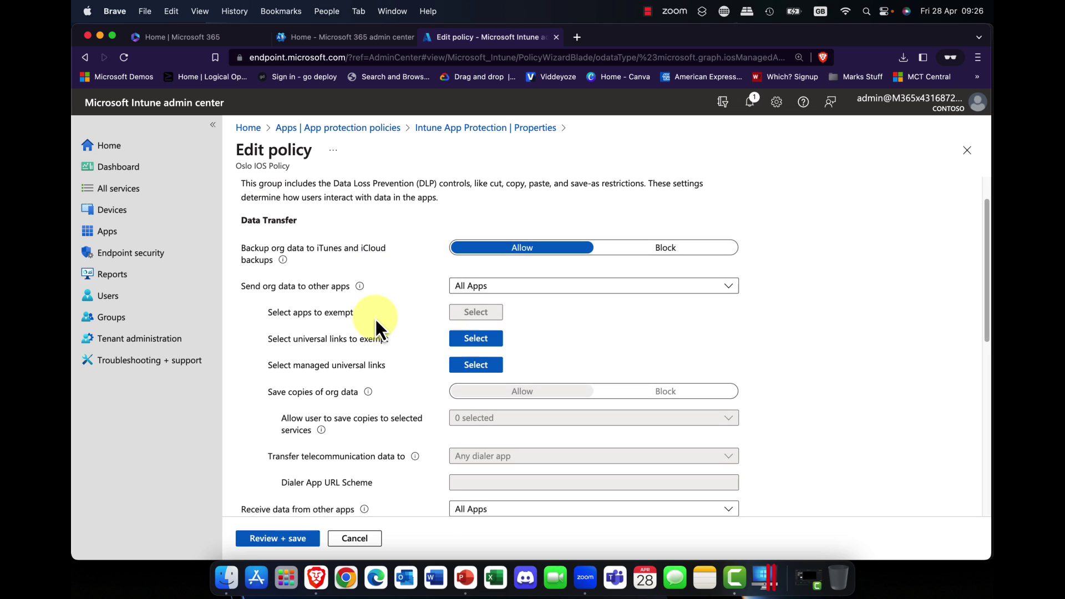
pyautogui.click(519, 293)
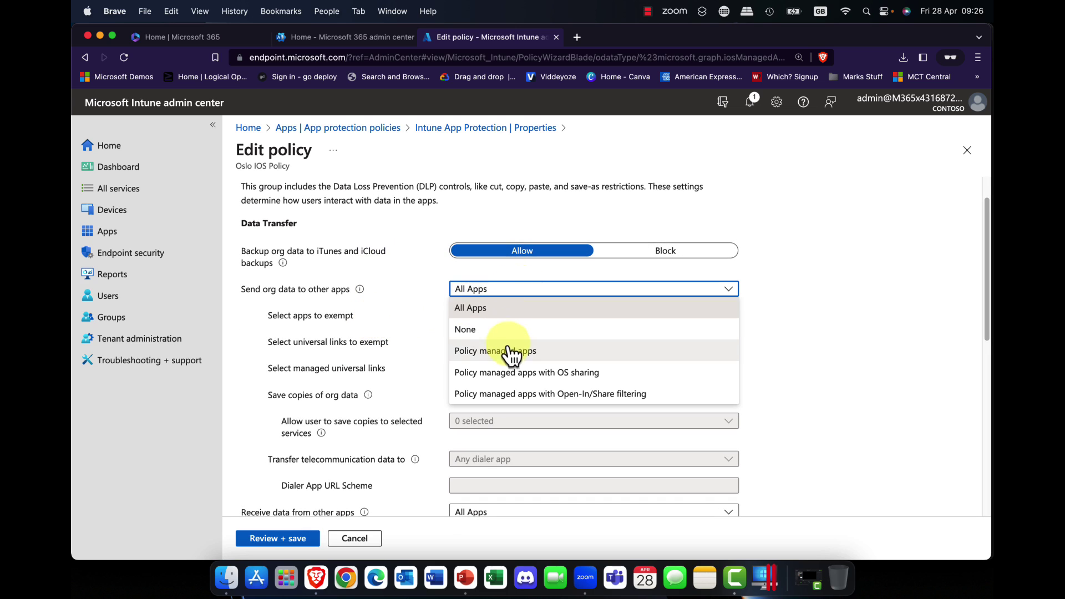
pyautogui.click(610, 357)
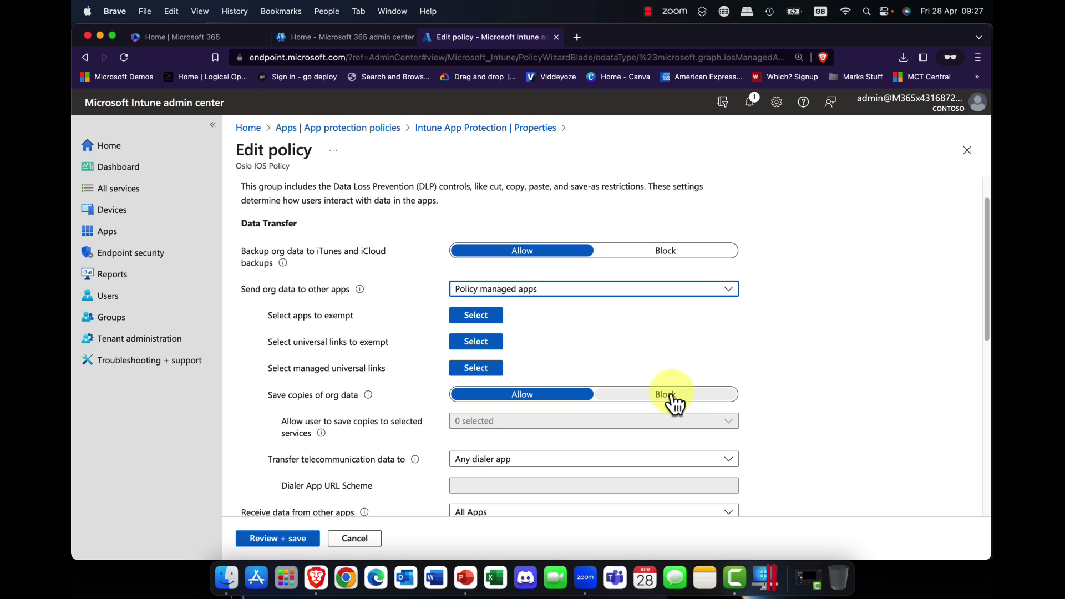
# Set Restrict cut, copy, and paste between other apps to Policy managed apps.
pyautogui.scroll(-3, 399, 425)
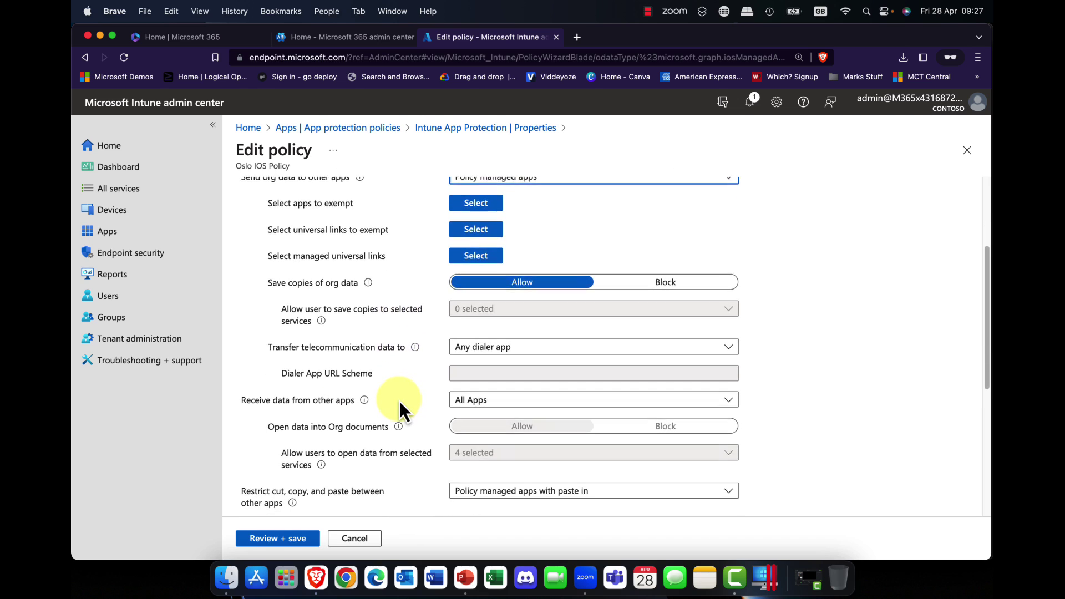
pyautogui.scroll(-2, 397, 399)
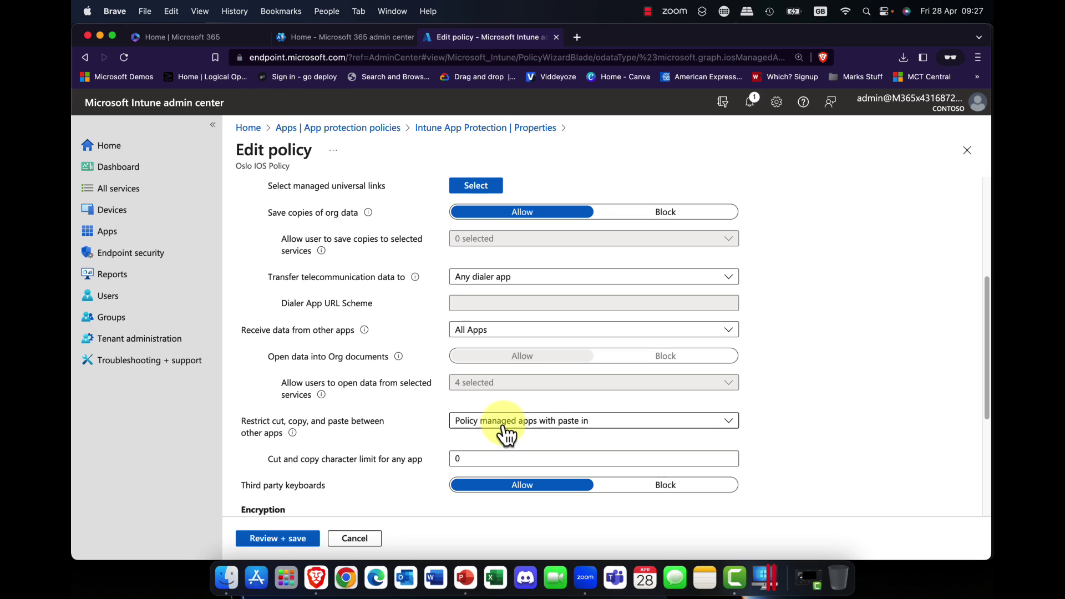
pyautogui.click(625, 423)
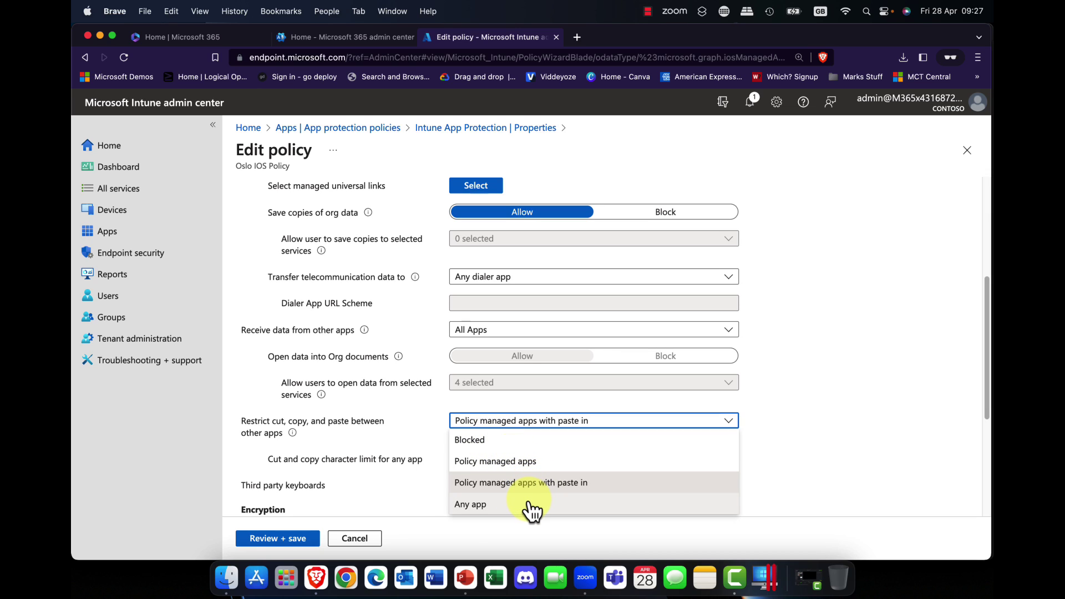
pyautogui.click(511, 462)
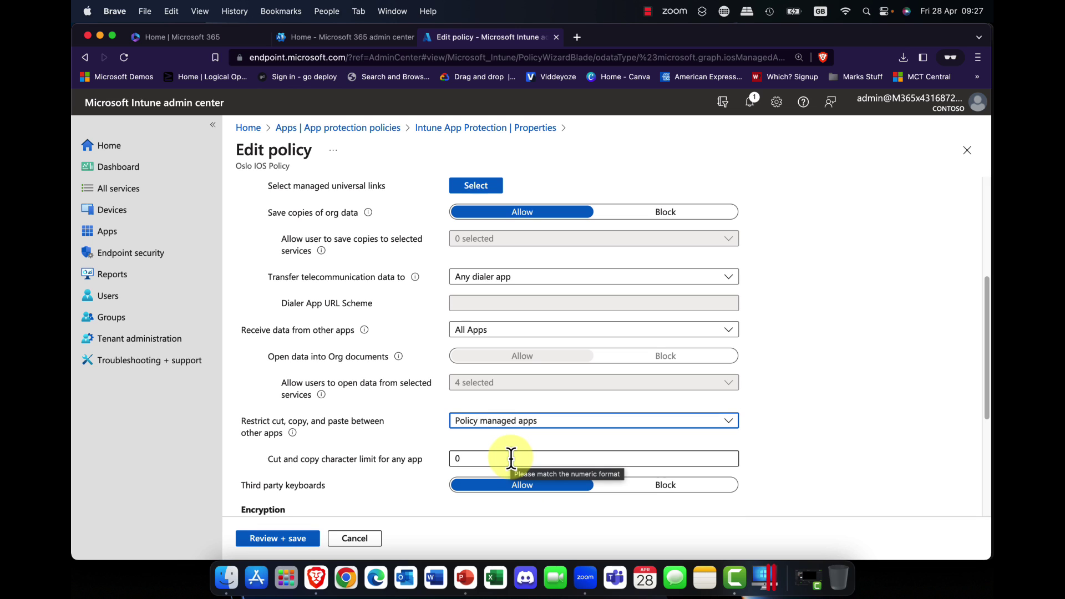
# Check the remaining data protection settings, review the summary and save the policy.
pyautogui.scroll(-3, 511, 461)
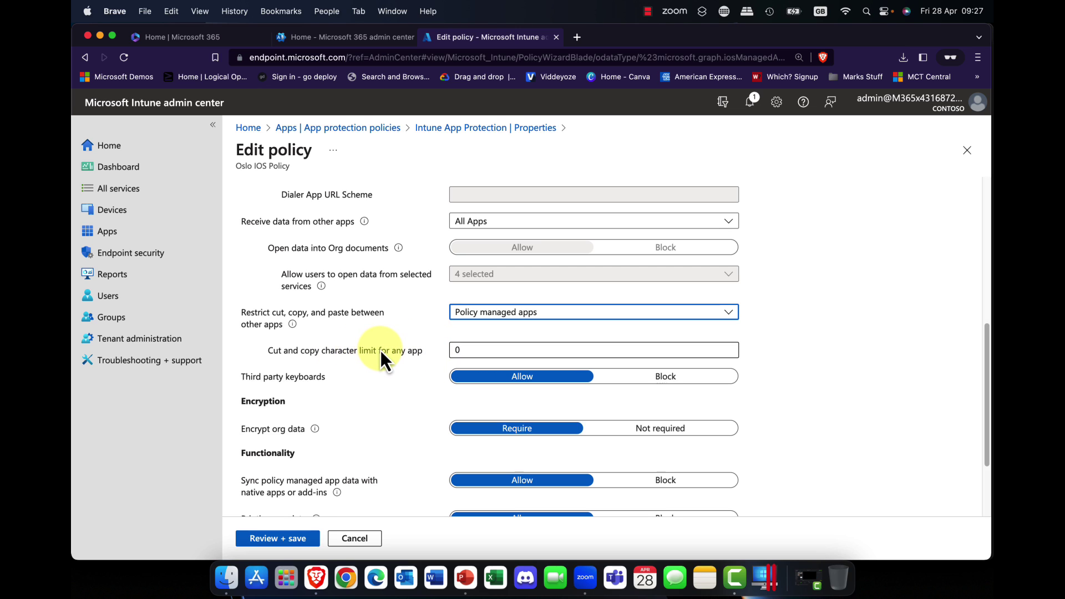
pyautogui.scroll(-3, 497, 394)
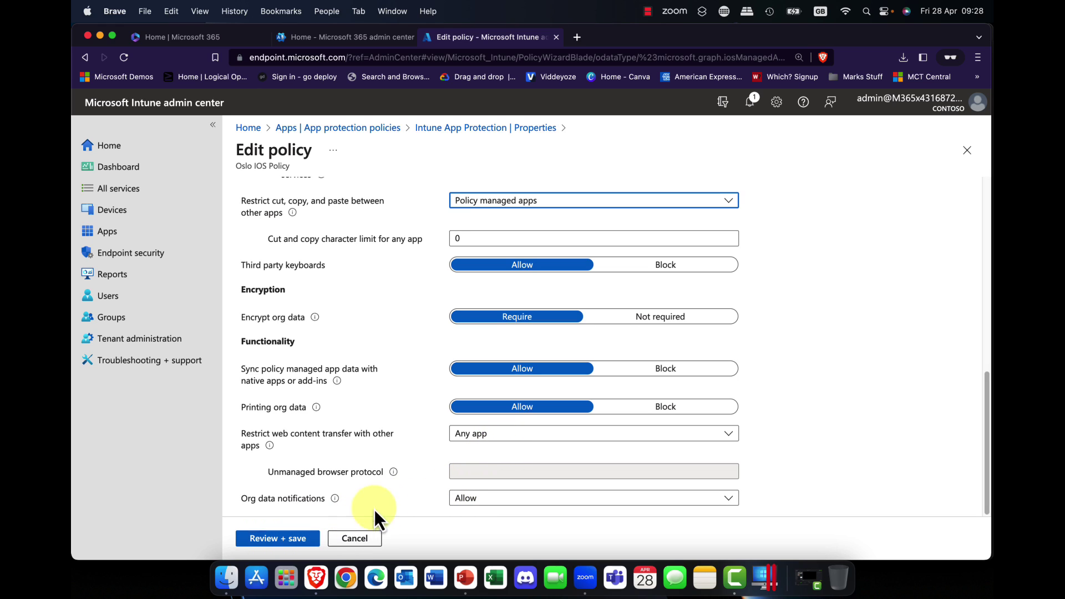
pyautogui.click(306, 539)
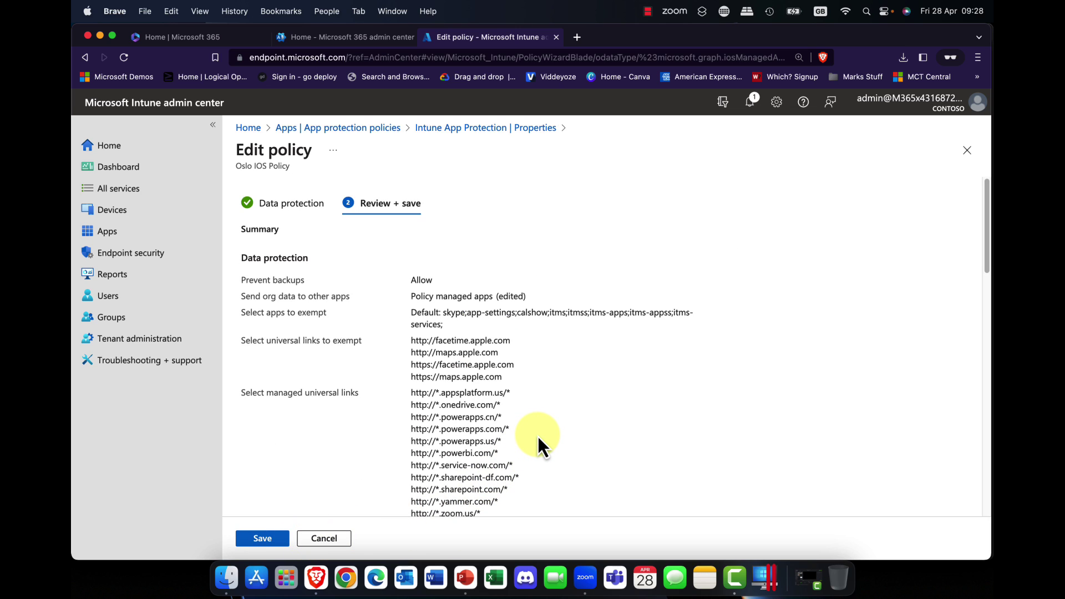
pyautogui.scroll(-10, 537, 435)
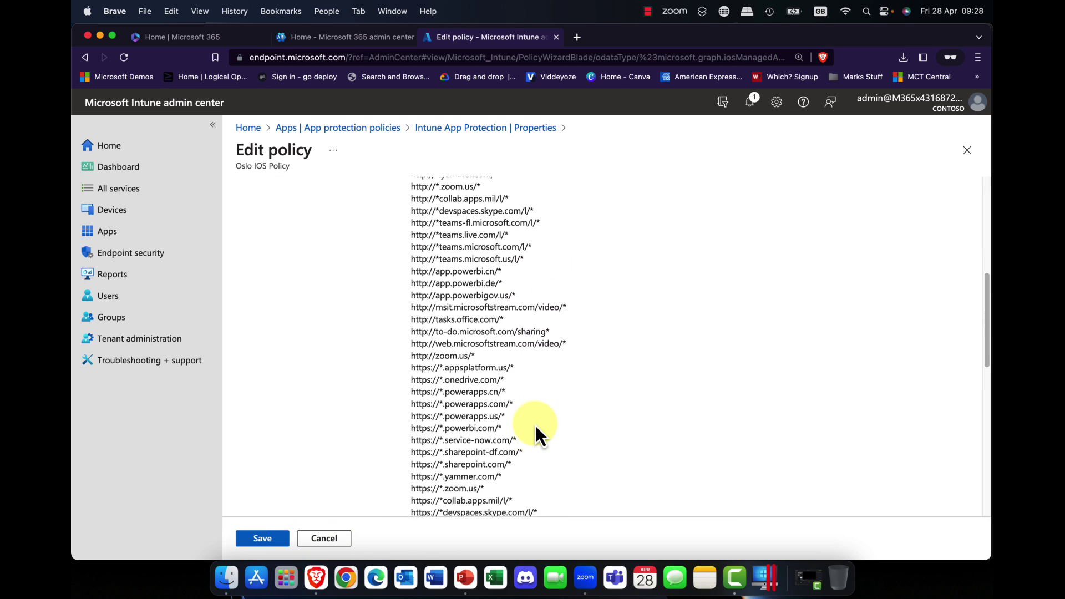
pyautogui.scroll(-6, 534, 425)
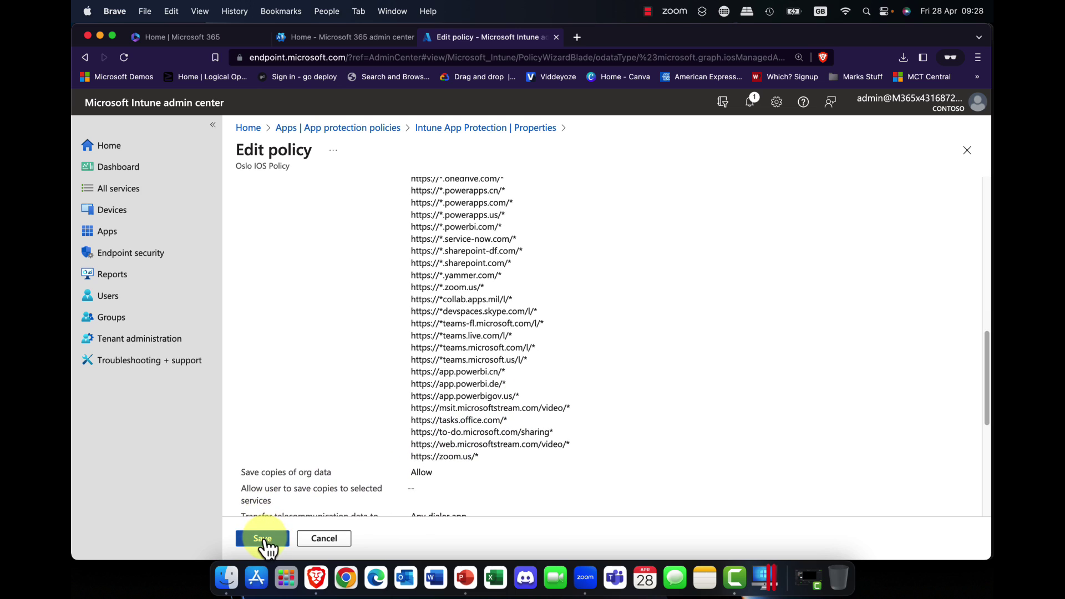
pyautogui.click(263, 538)
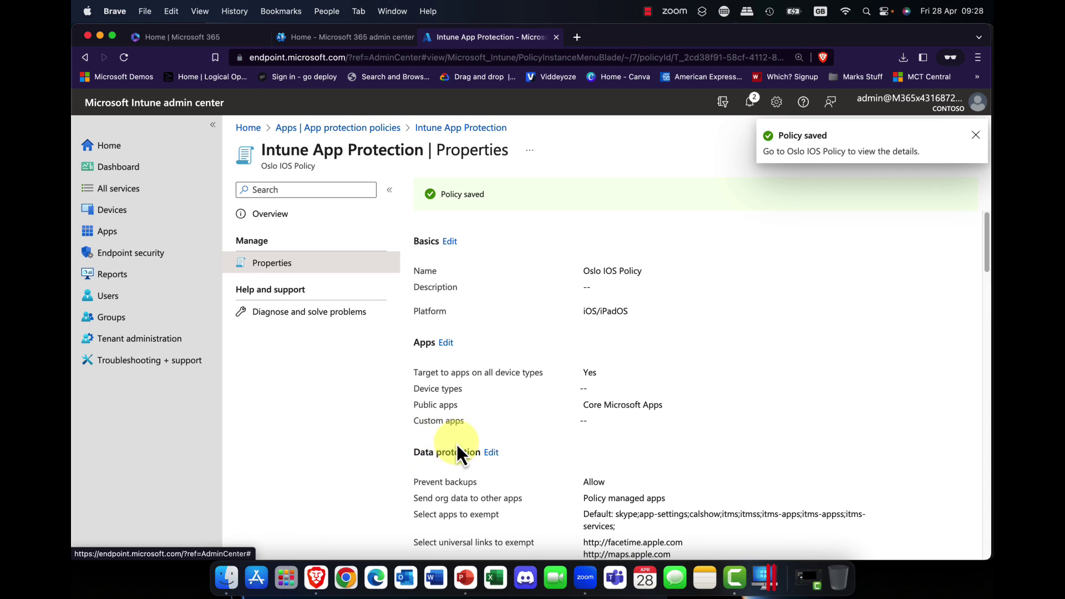
# Examine the policy's access requirements, including the PIN, biometric and timeout settings, and leave the editor without saving.
pyautogui.scroll(-8, 522, 450)
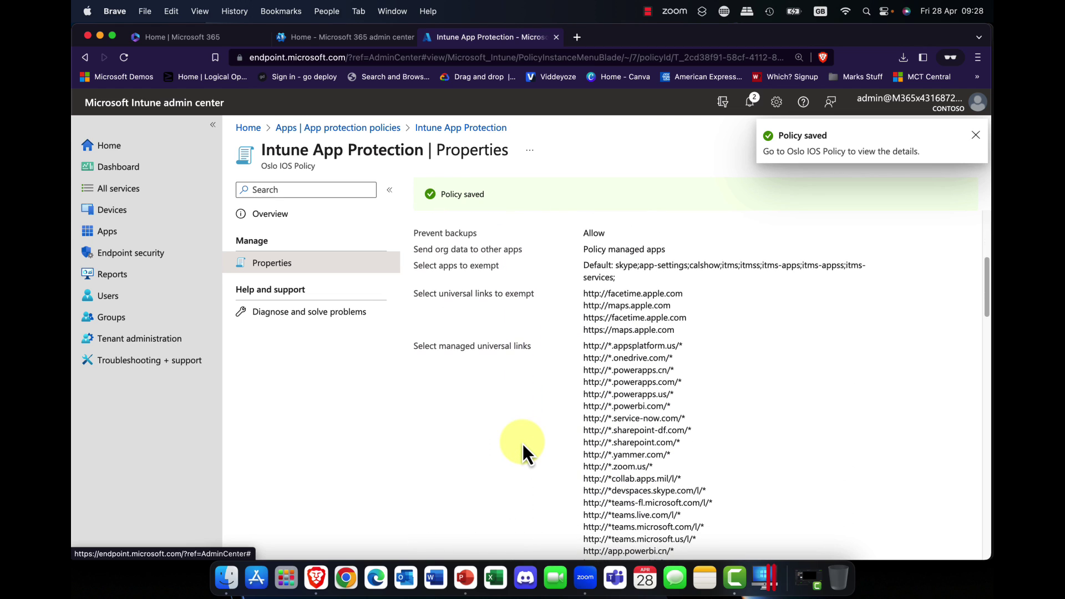
pyautogui.scroll(-15, 522, 442)
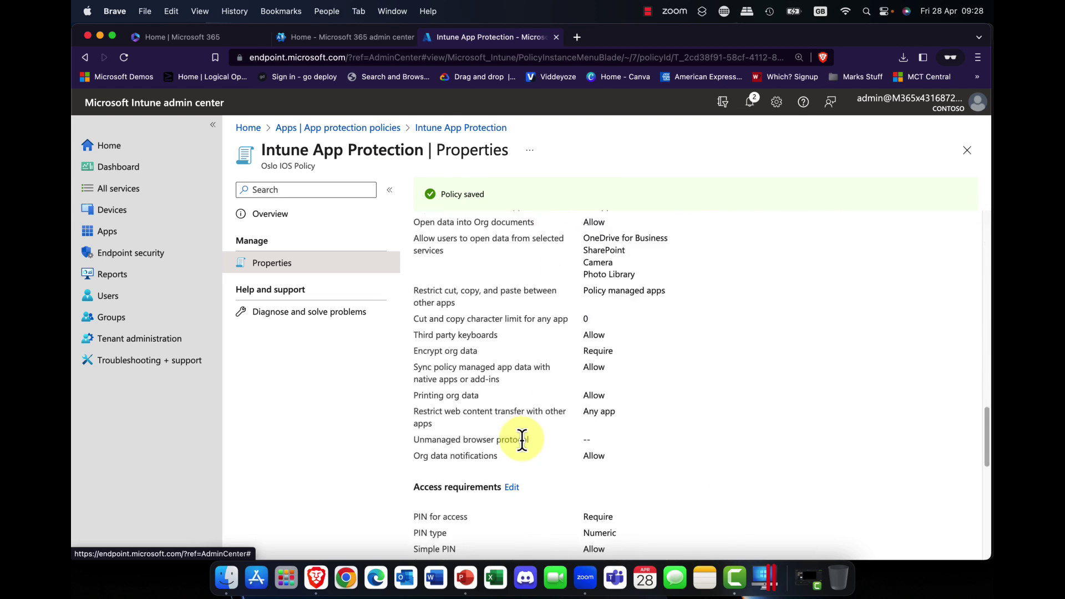
pyautogui.scroll(-10, 521, 440)
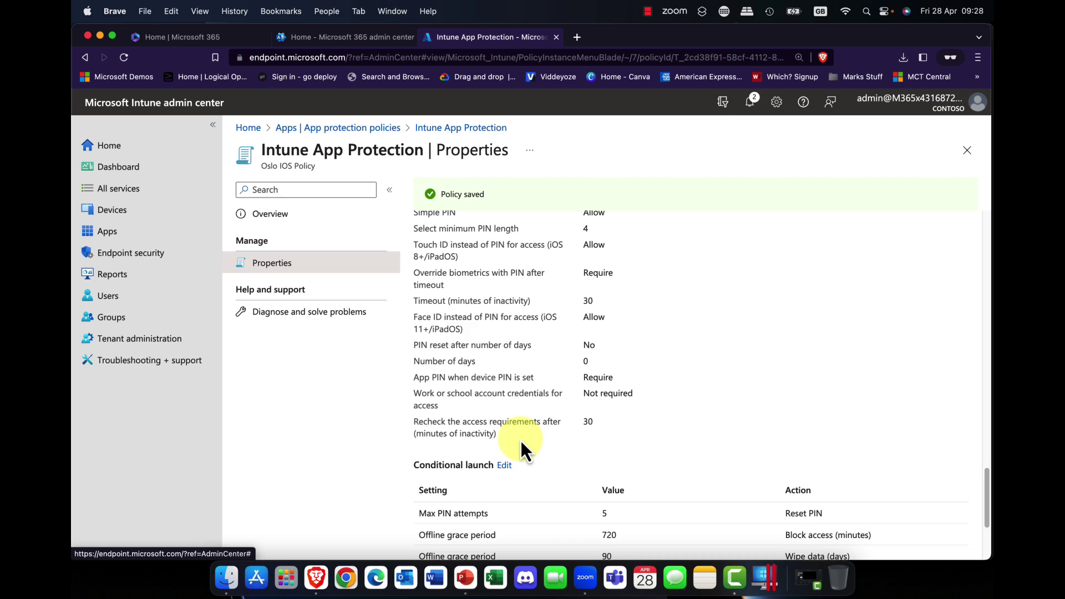
pyautogui.scroll(4, 520, 439)
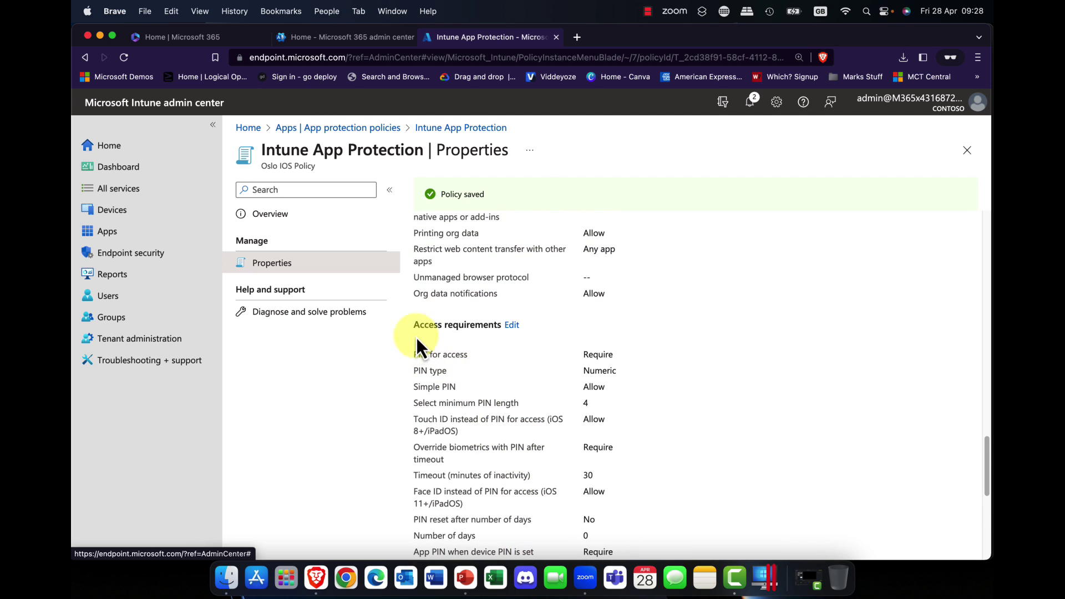
pyautogui.click(511, 326)
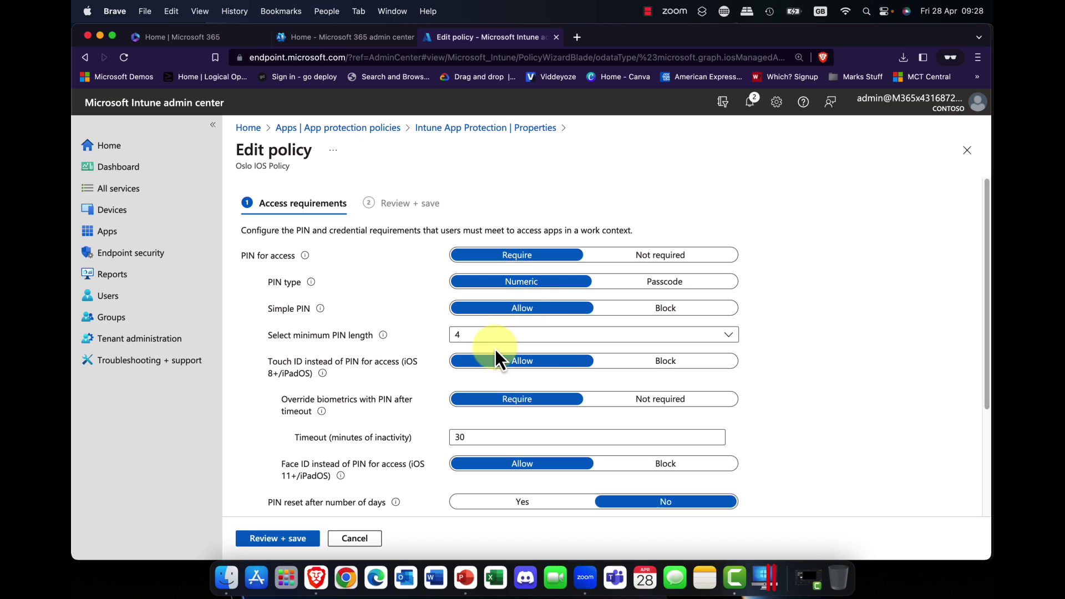
pyautogui.scroll(-3, 495, 350)
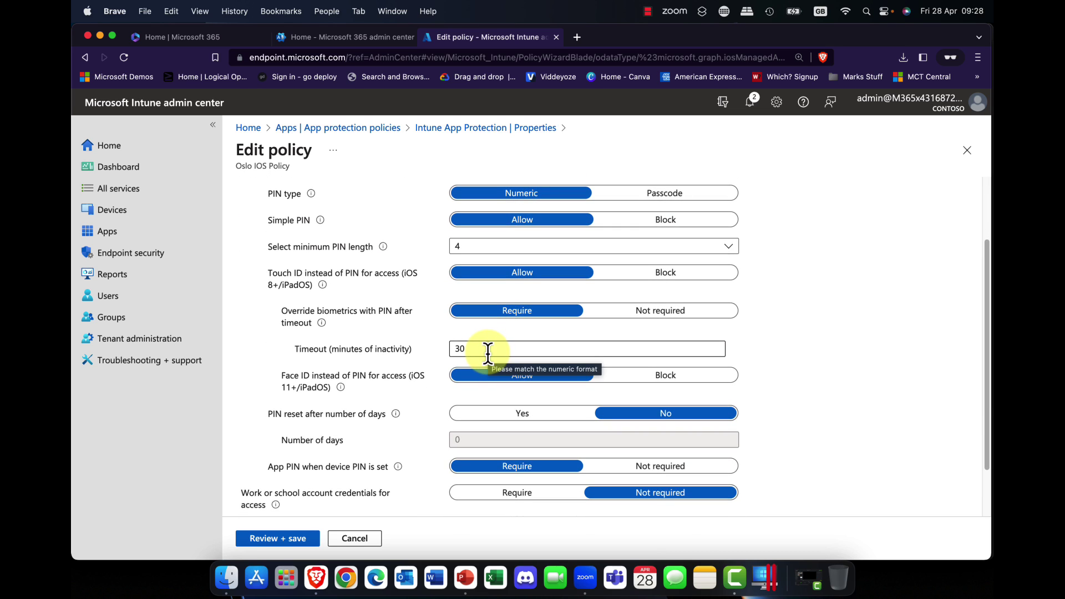
pyautogui.scroll(-1, 491, 351)
pyautogui.scroll(-2, 487, 353)
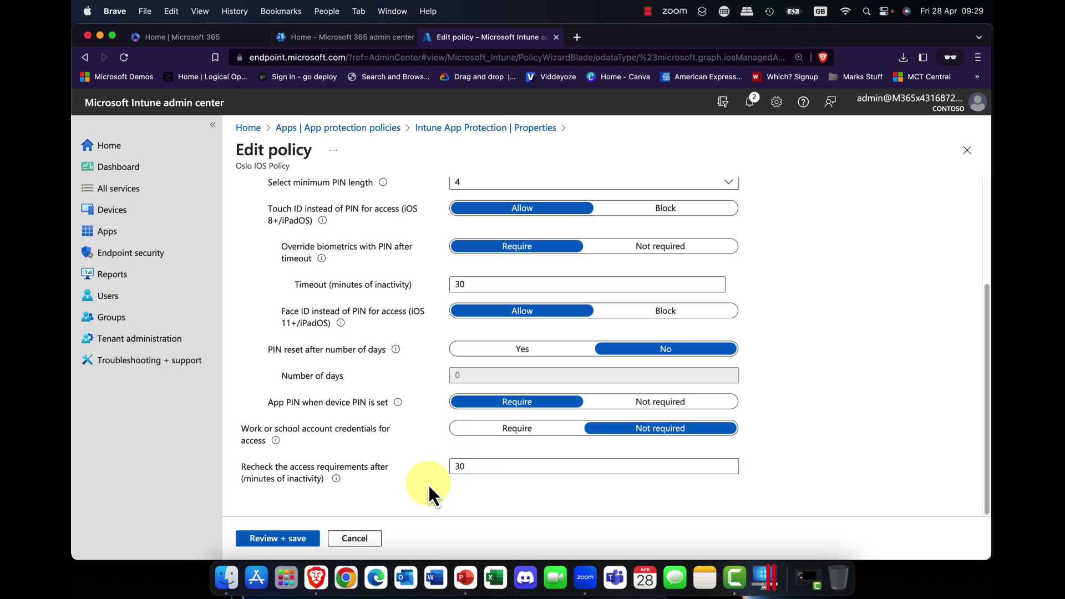
pyautogui.click(347, 539)
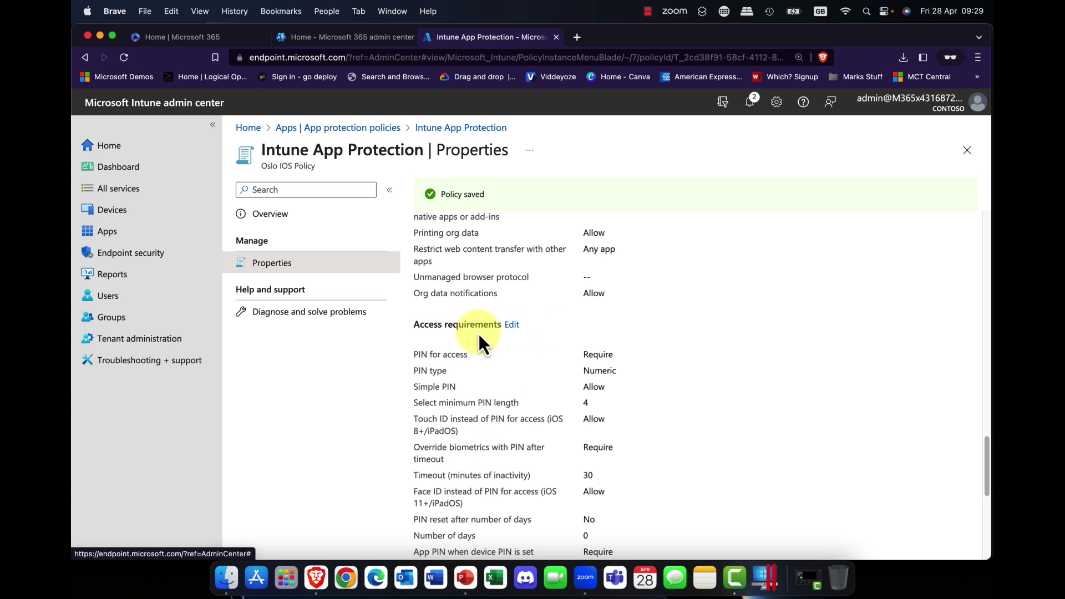
# Open the policy's conditional launch settings for editing and examine the PIN attempt and offline grace period values and action options.
pyautogui.scroll(-5, 510, 335)
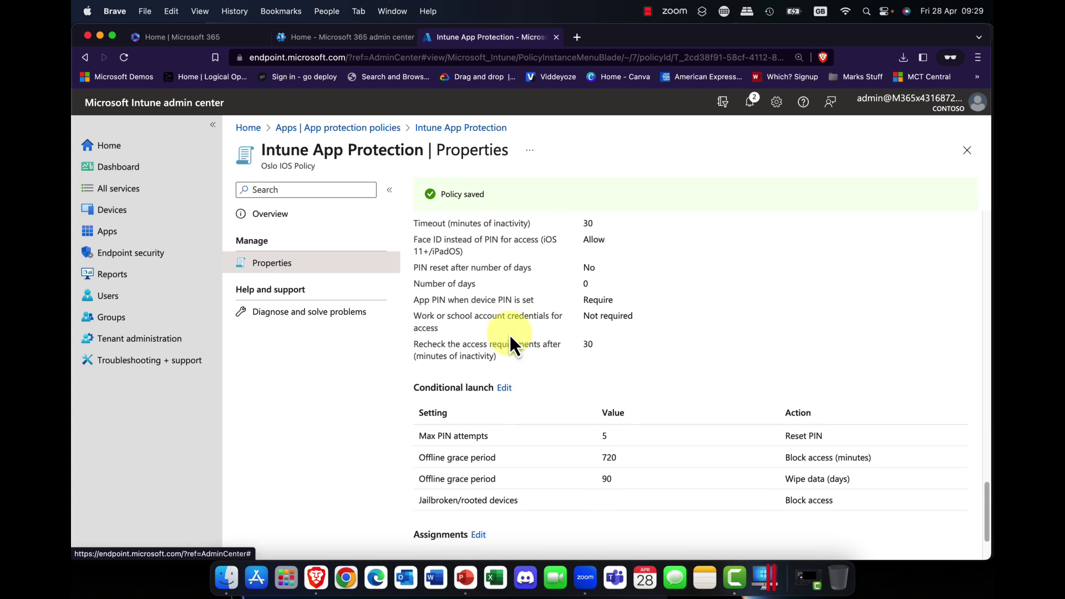
pyautogui.scroll(-2, 510, 346)
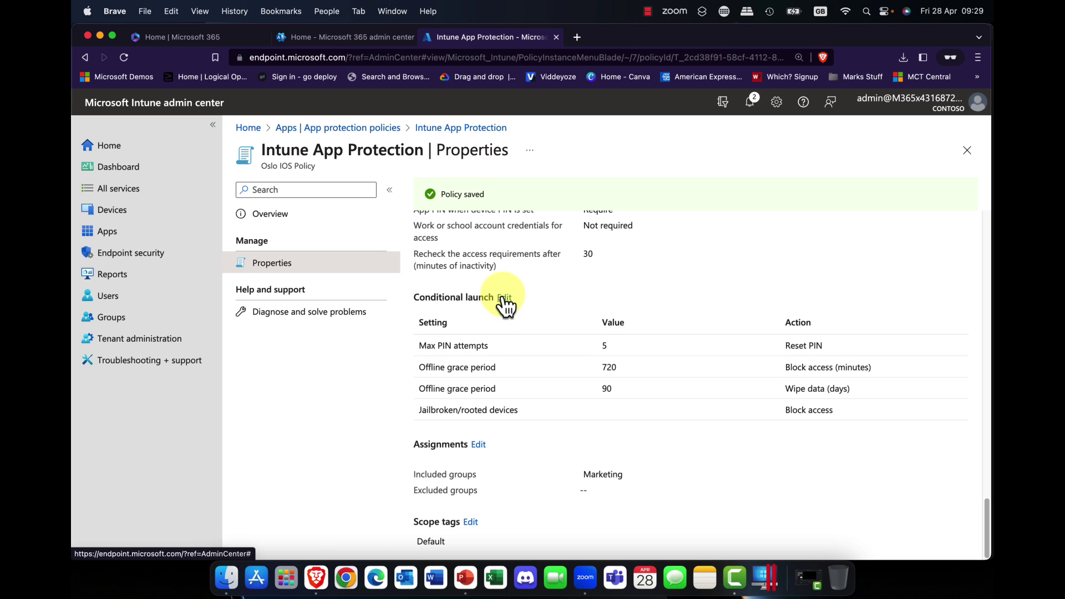
pyautogui.click(503, 298)
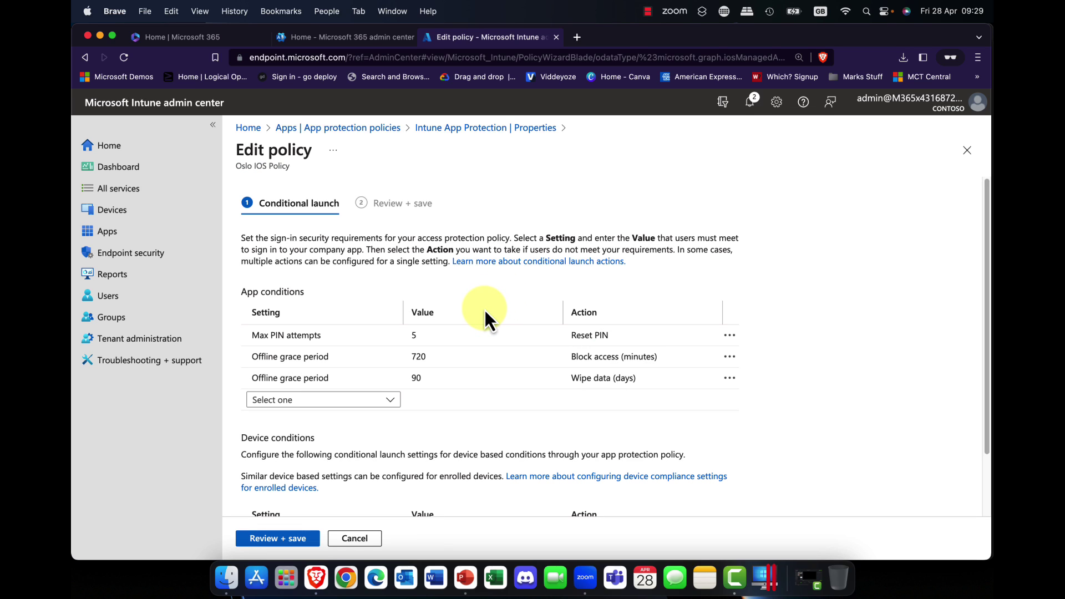
pyautogui.click(458, 334)
pyautogui.click(435, 357)
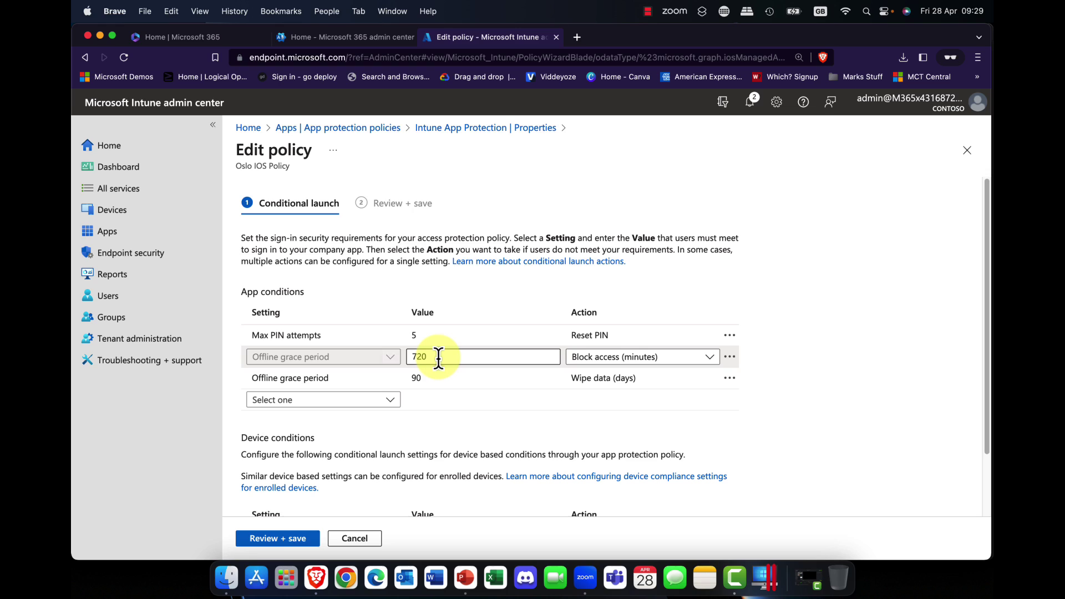
pyautogui.click(439, 378)
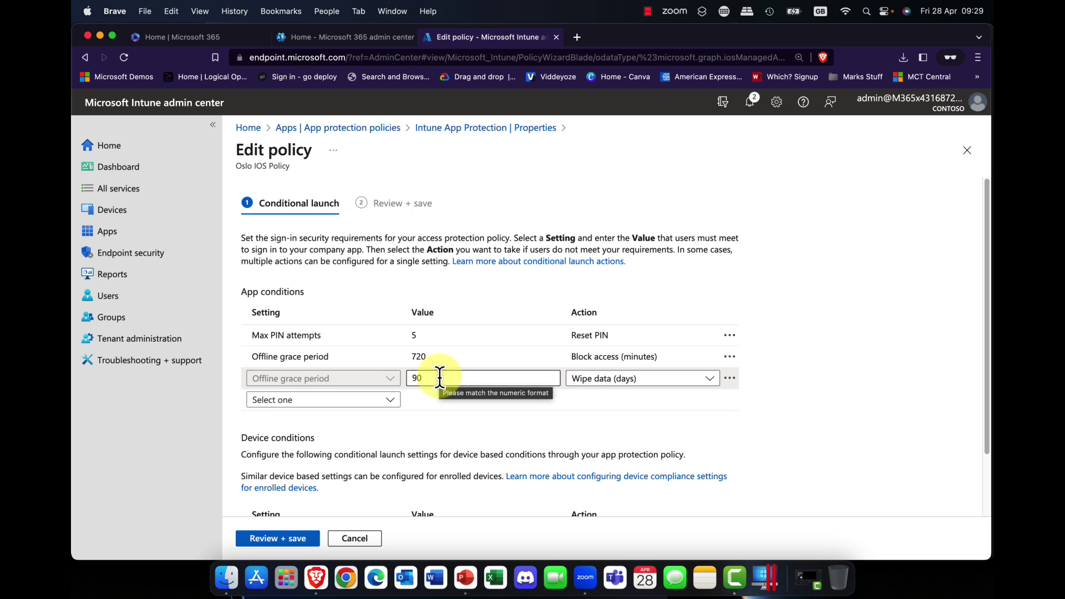
pyautogui.click(710, 380)
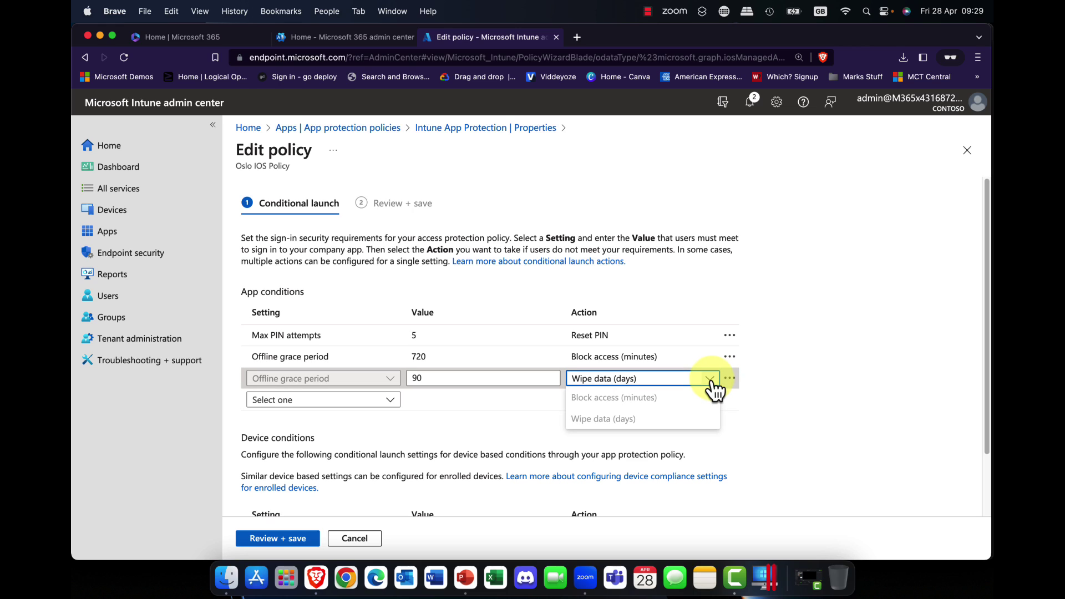
pyautogui.click(666, 421)
# Check the action options for jailbroken/rooted devices, keep Block access, and save the conditional launch settings.
pyautogui.scroll(-3, 696, 411)
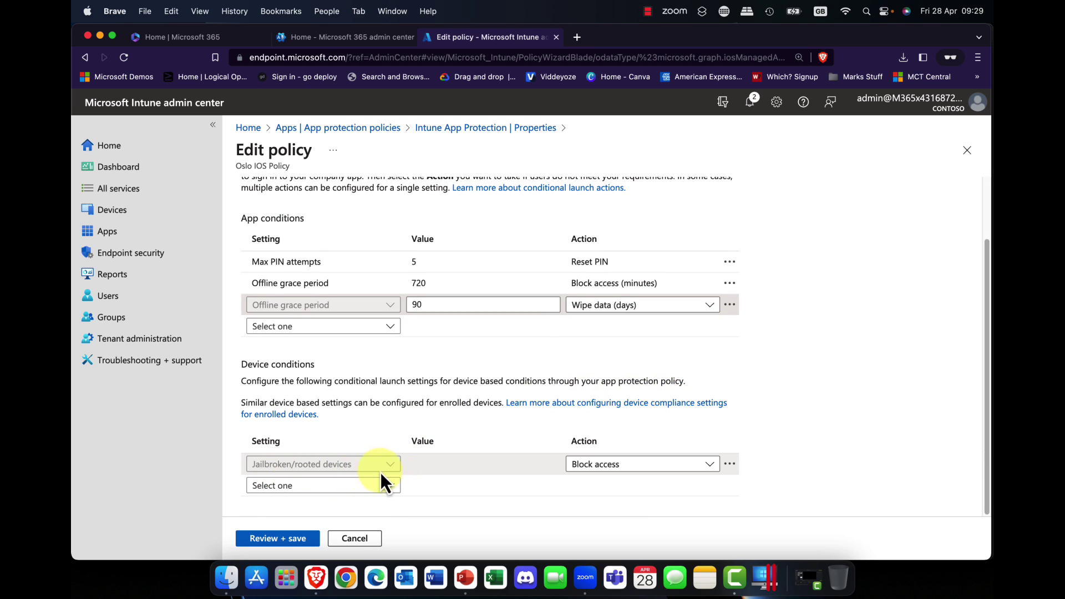
pyautogui.click(712, 467)
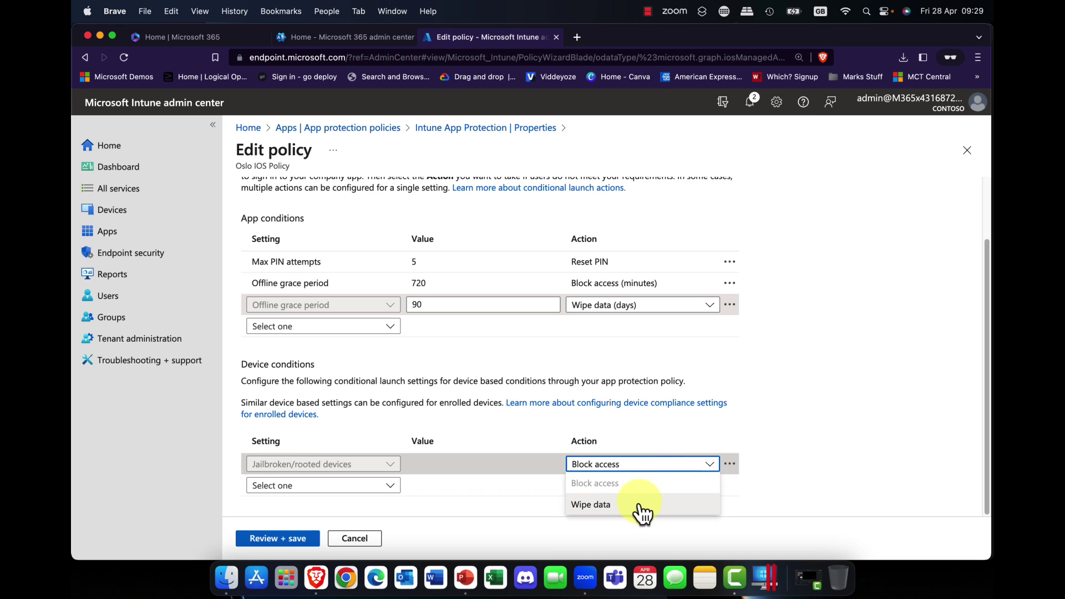
pyautogui.click(787, 453)
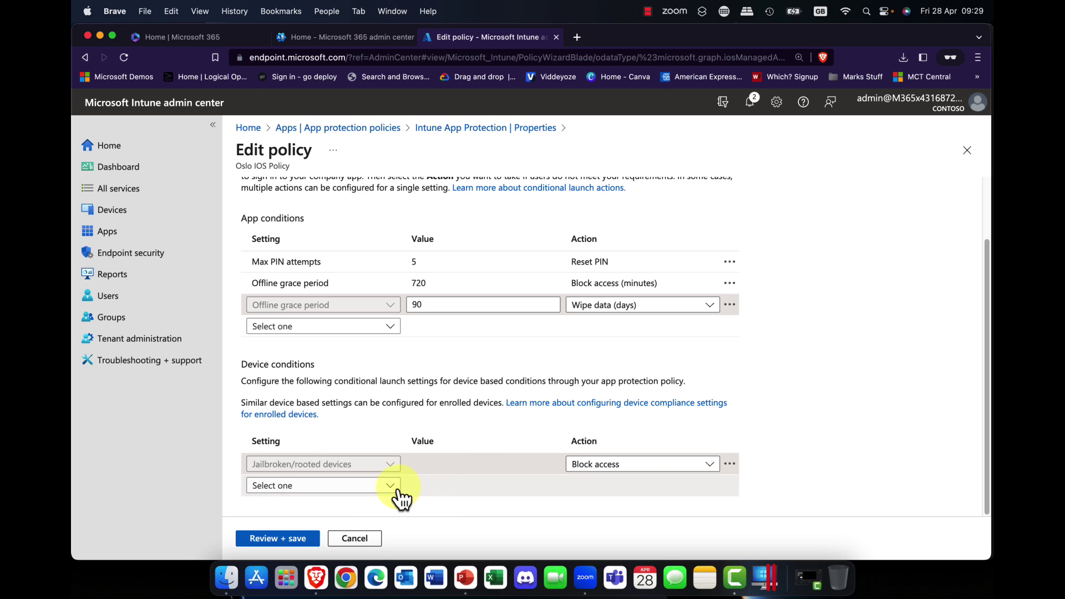
pyautogui.click(289, 544)
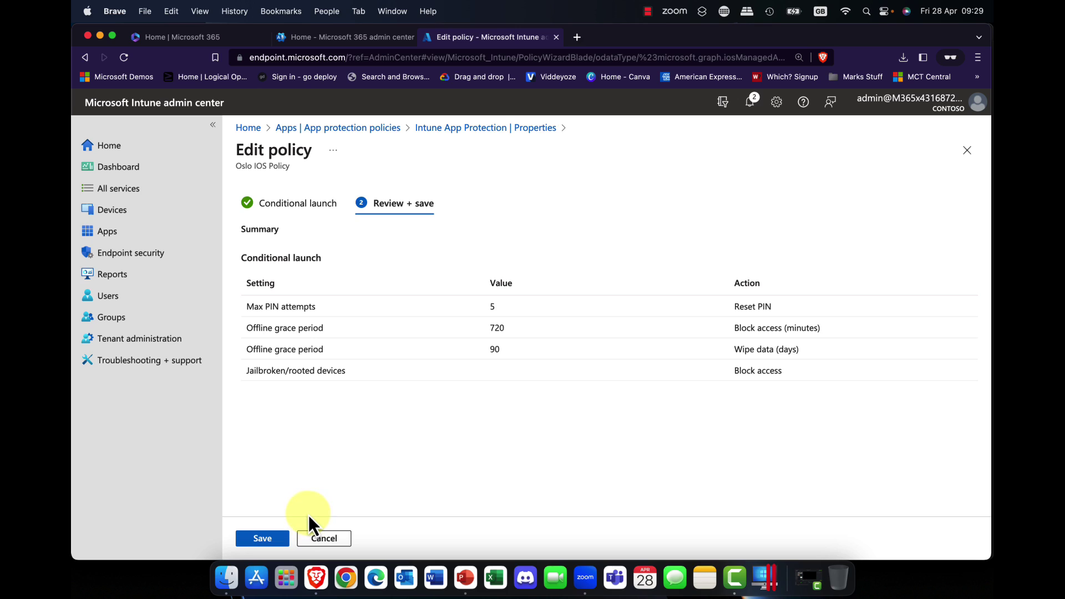
pyautogui.click(266, 535)
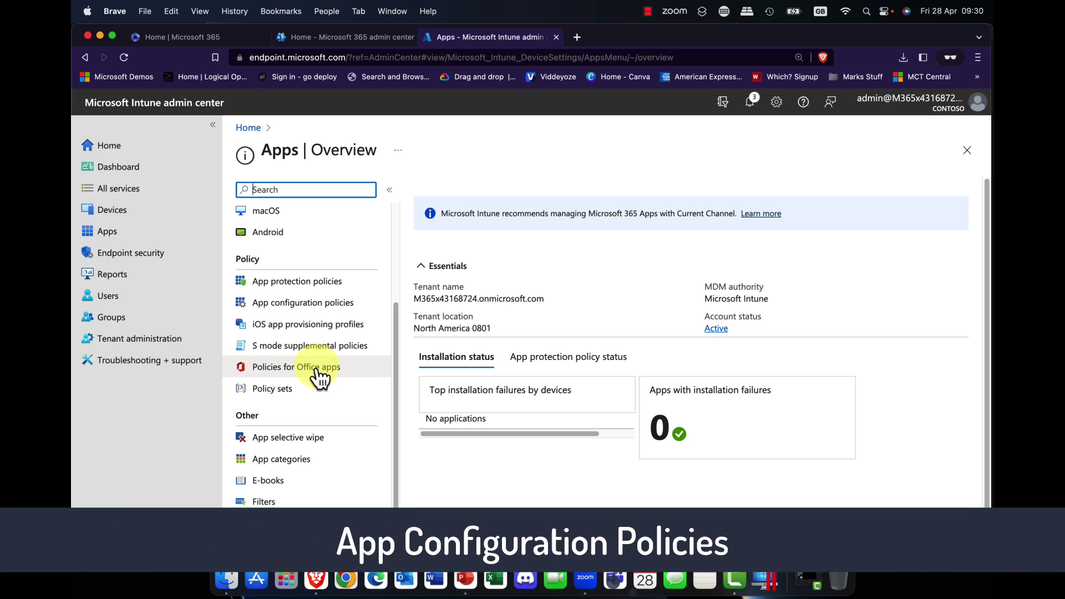
# Check the app installation options on the Microsoft 365 home page and return to the Intune admin center.
pyautogui.click(201, 37)
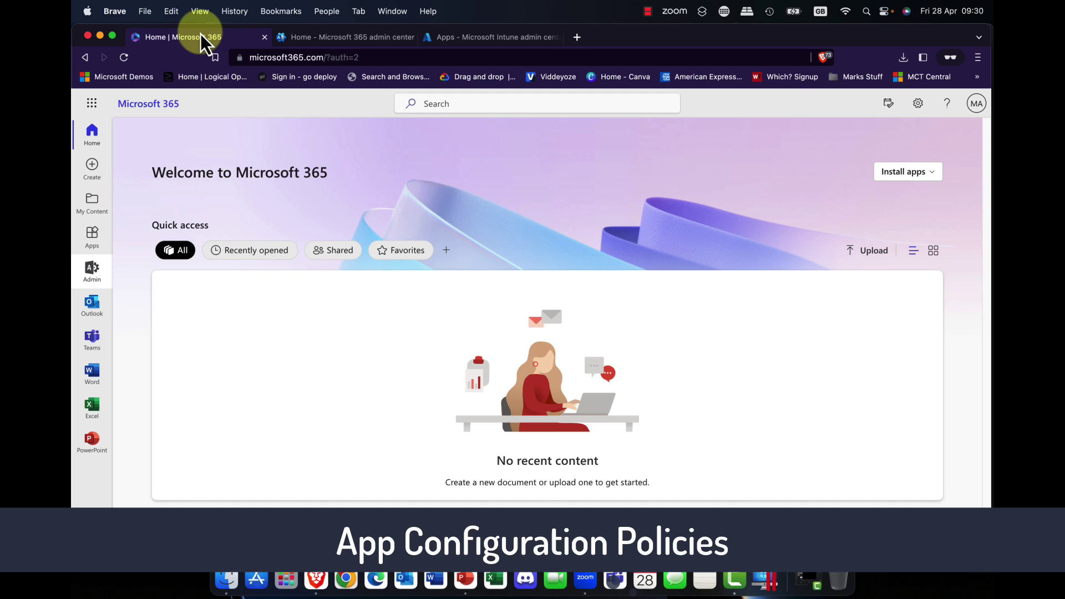
pyautogui.click(927, 174)
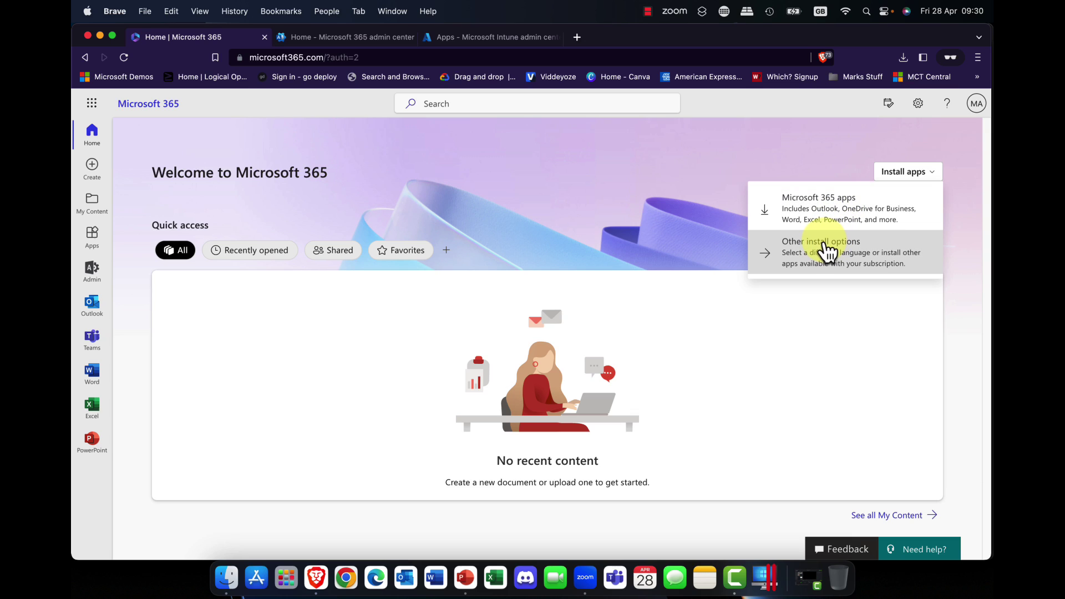
pyautogui.click(748, 151)
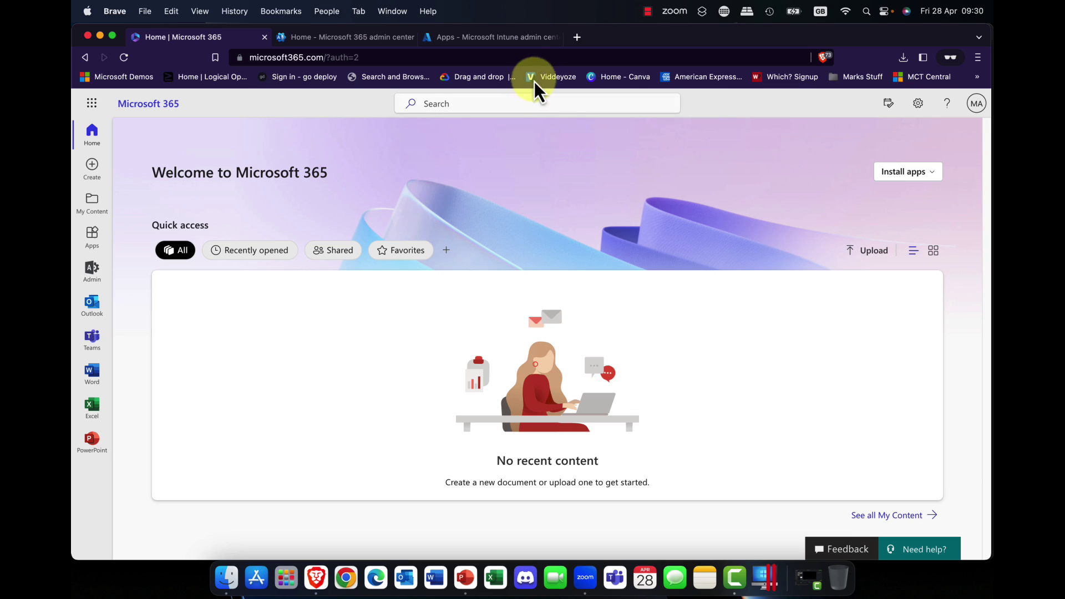
pyautogui.click(474, 38)
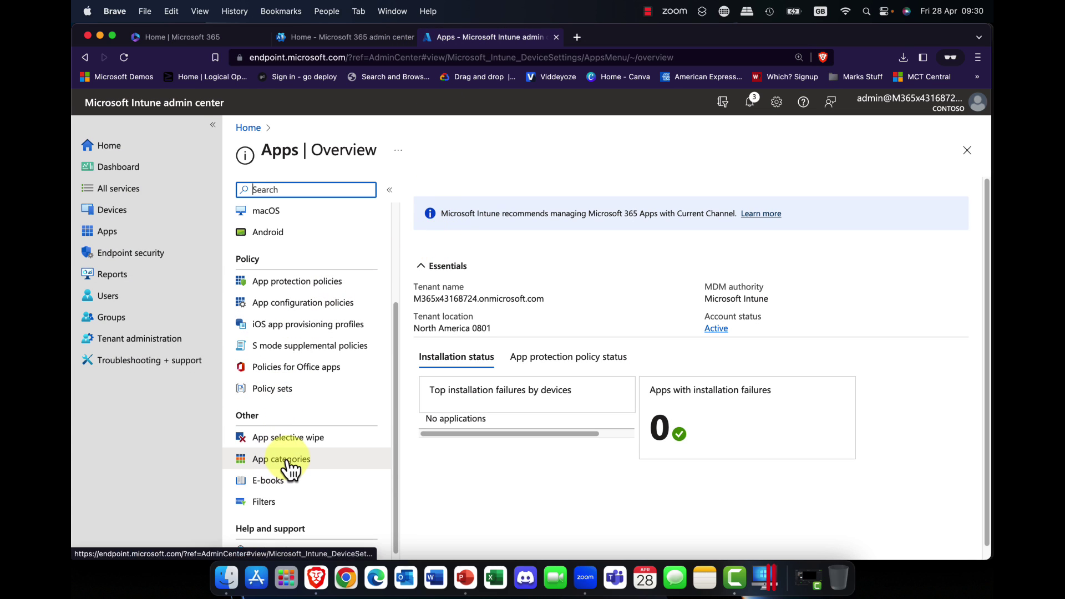
# Open the Oslo Office Apps configuration under the policies for Office apps and advance through its basics and scope to the policy settings.
pyautogui.click(290, 371)
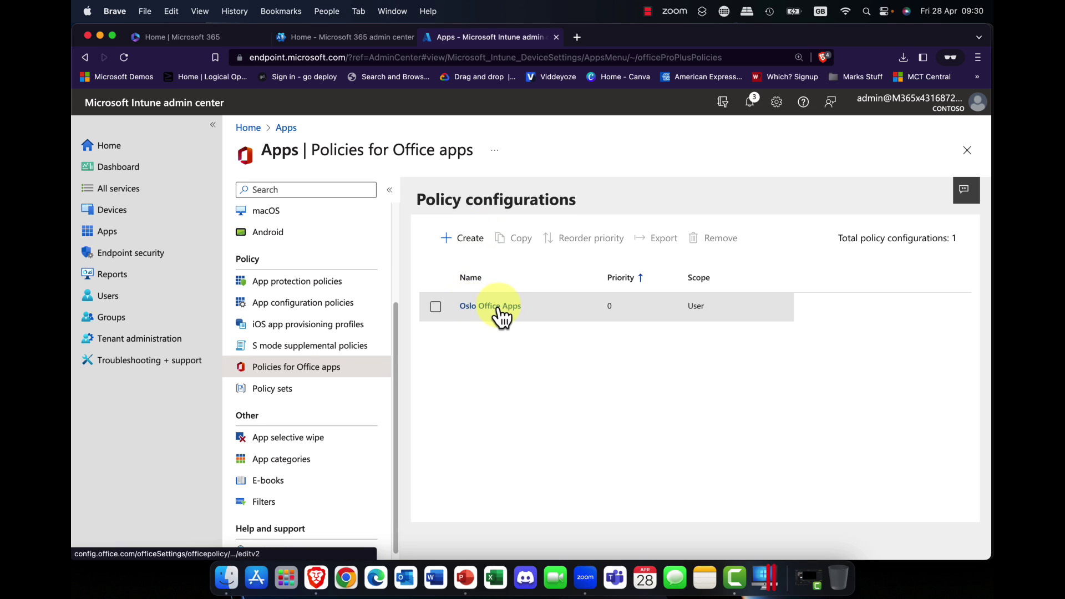
pyautogui.click(487, 310)
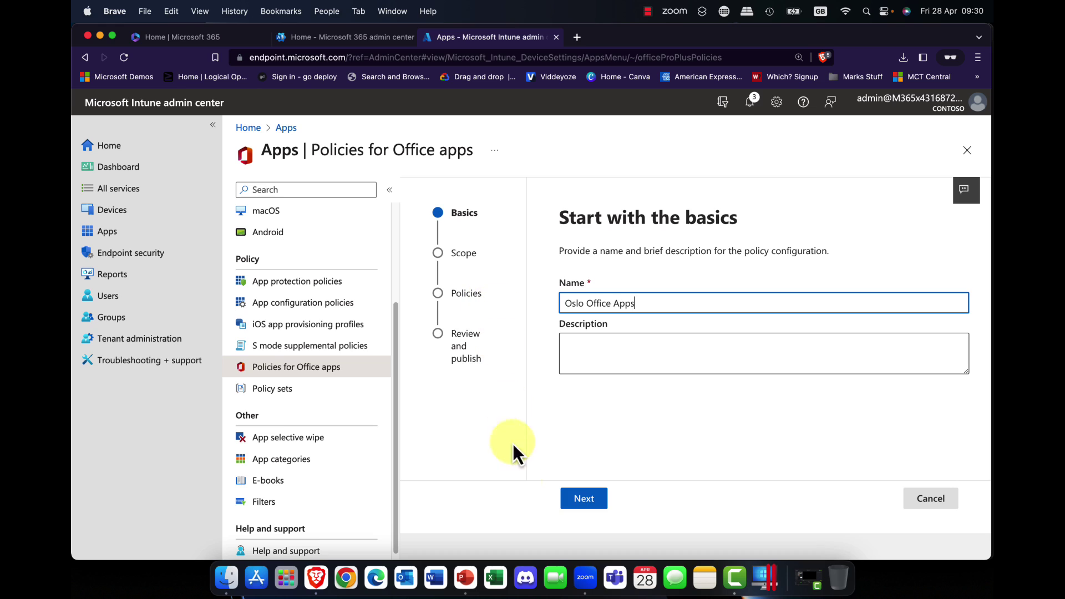
pyautogui.click(582, 502)
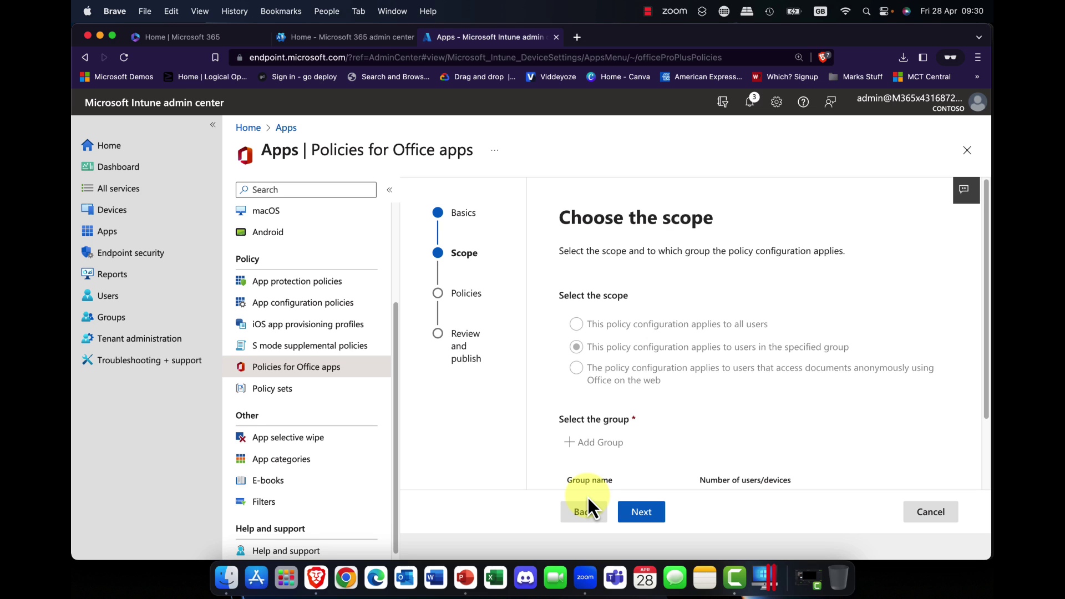
pyautogui.scroll(-3, 617, 463)
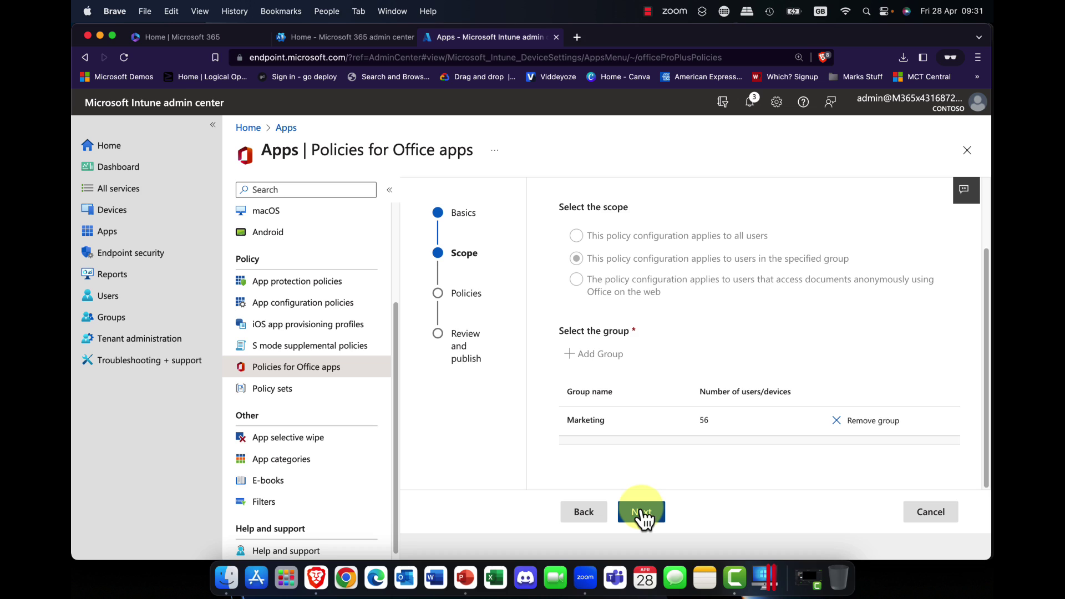
pyautogui.click(642, 513)
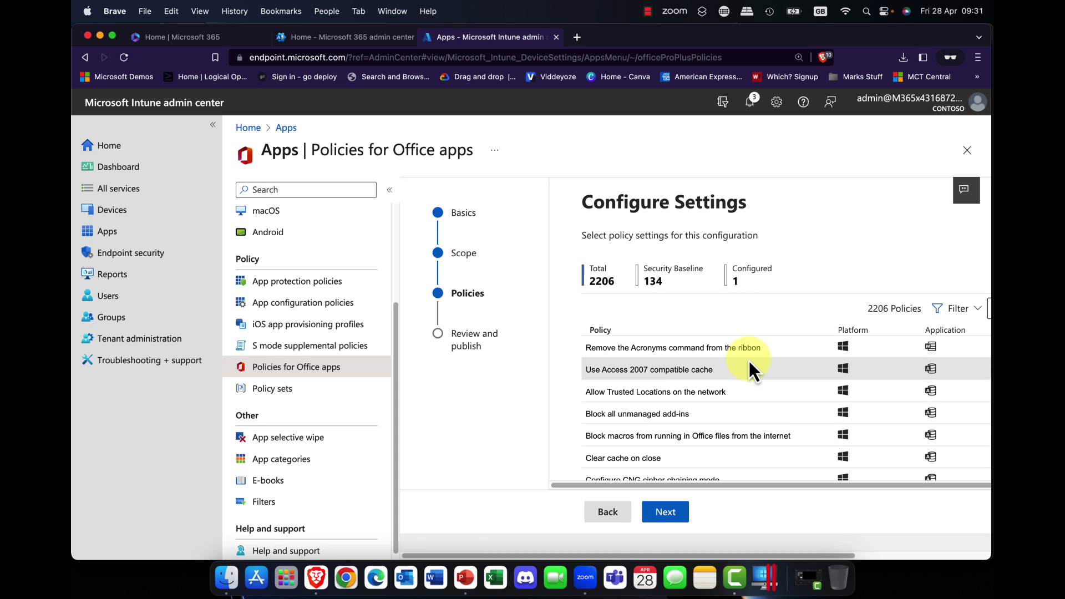
# Check the filter options for the configuration's policy list and search it for PowerPoint policies with "Pow".
pyautogui.scroll(-2, 744, 360)
pyautogui.scroll(2, 744, 361)
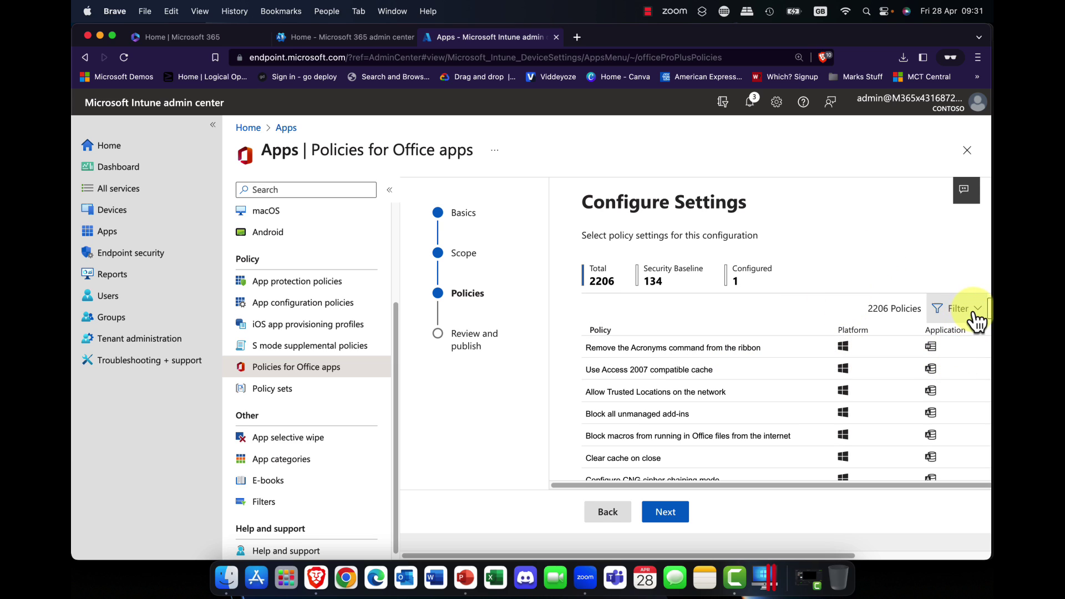
pyautogui.hscroll(2, 975, 320)
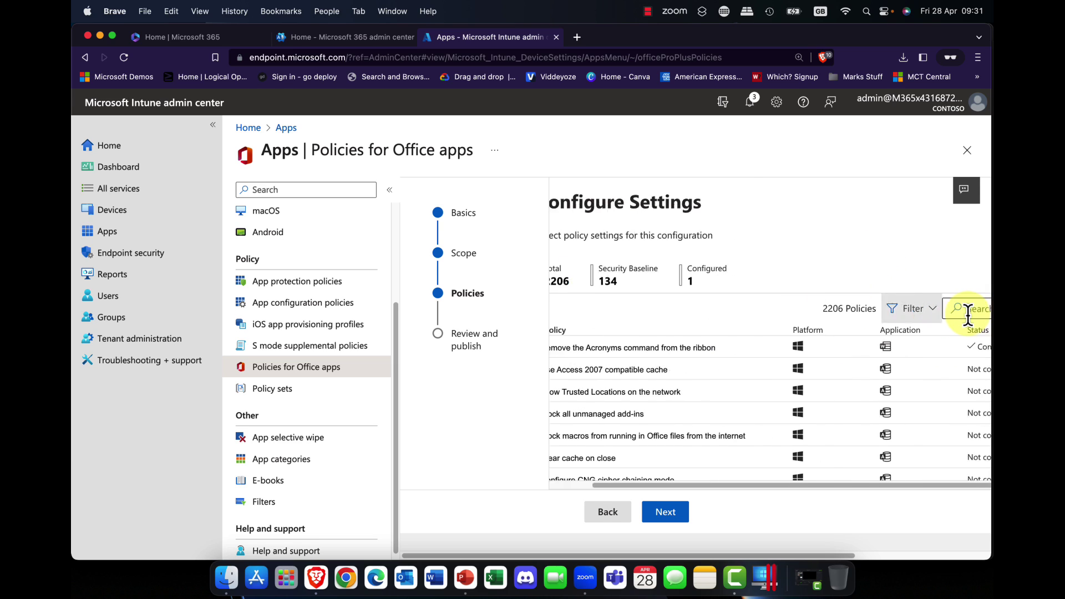
pyautogui.click(923, 315)
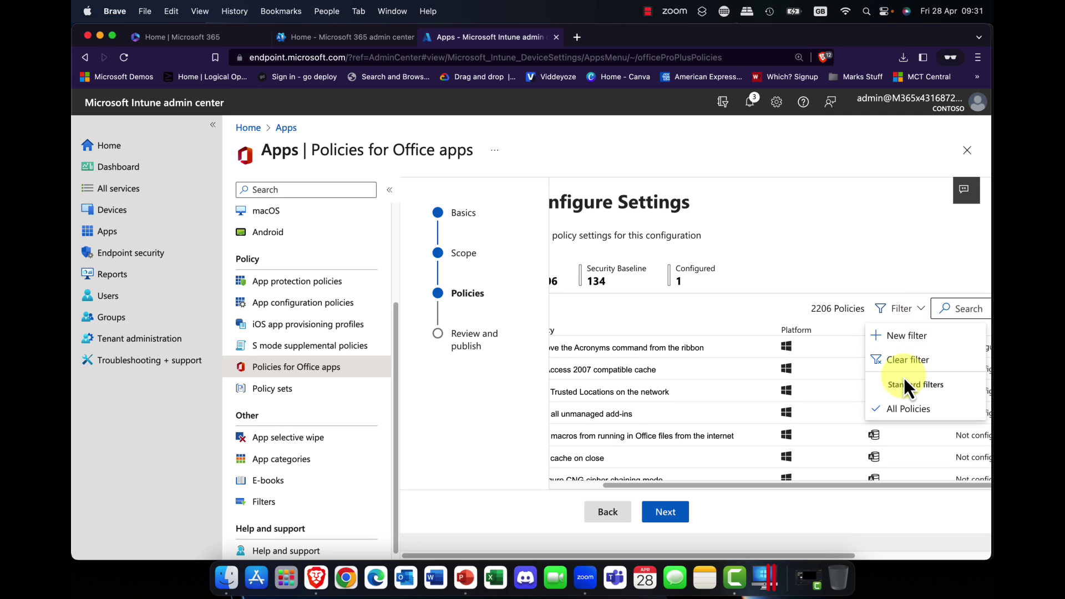
pyautogui.click(955, 308)
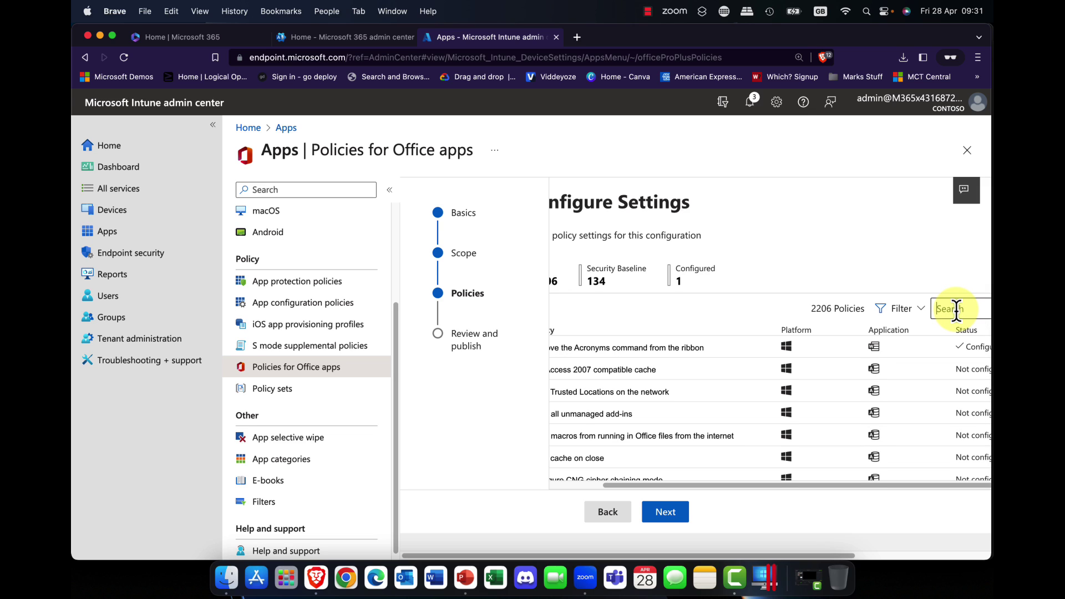
pyautogui.hscroll(5, 957, 311)
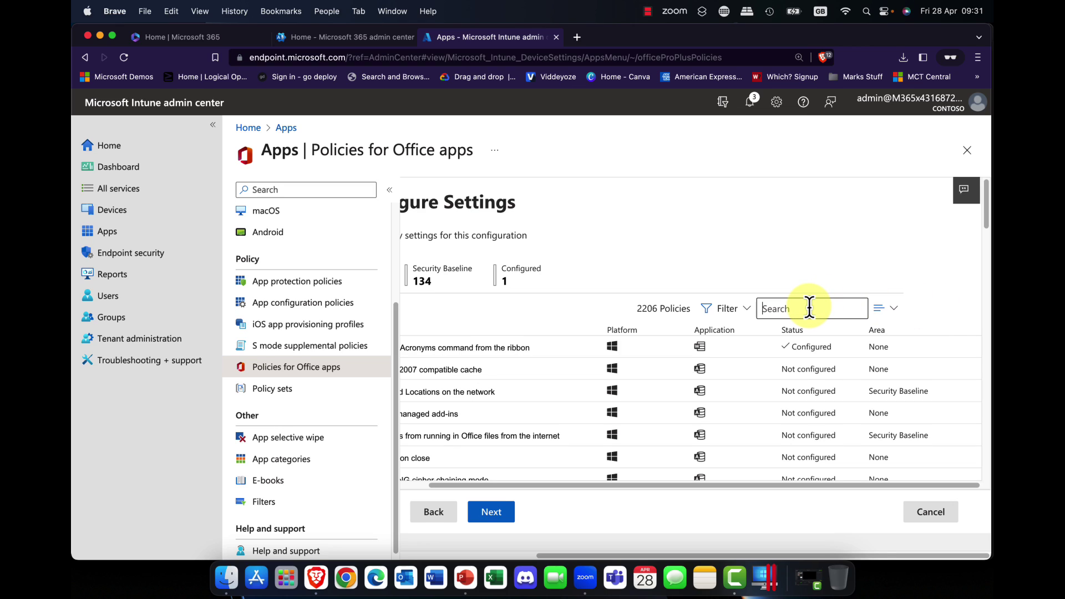
pyautogui.write('Pow')
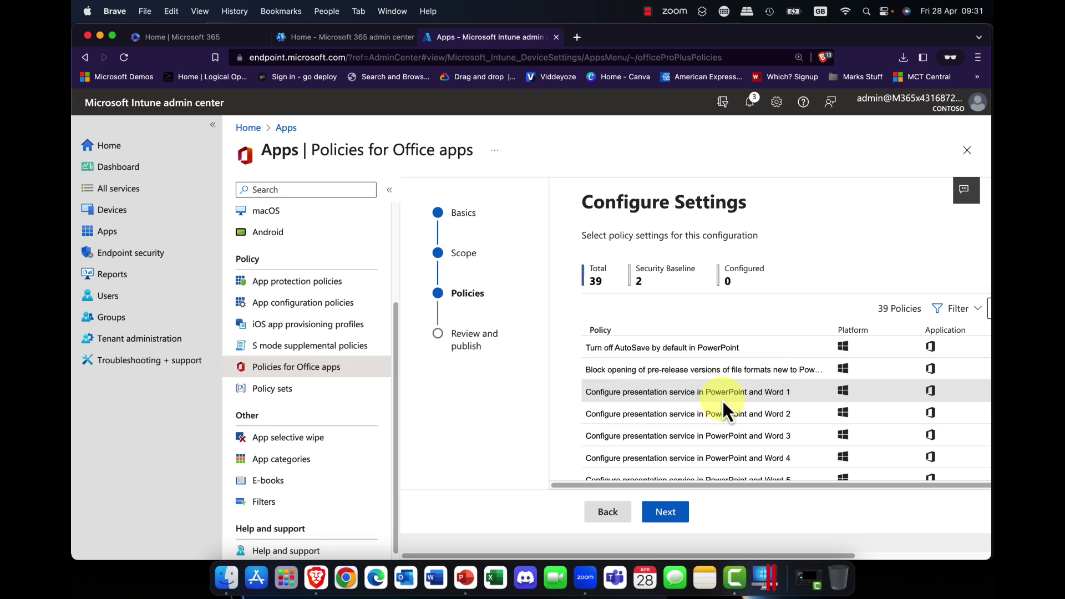
# Set Turn off AutoSave by default in PowerPoint to Enabled with Use AutoSave Default Setting, and apply it.
pyautogui.click(702, 359)
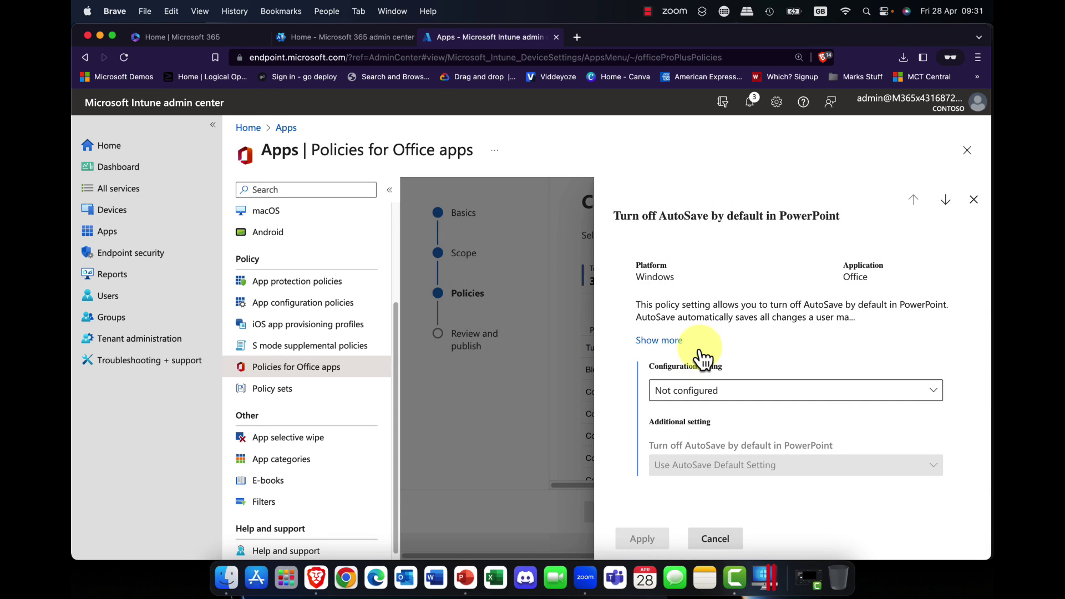
pyautogui.click(939, 401)
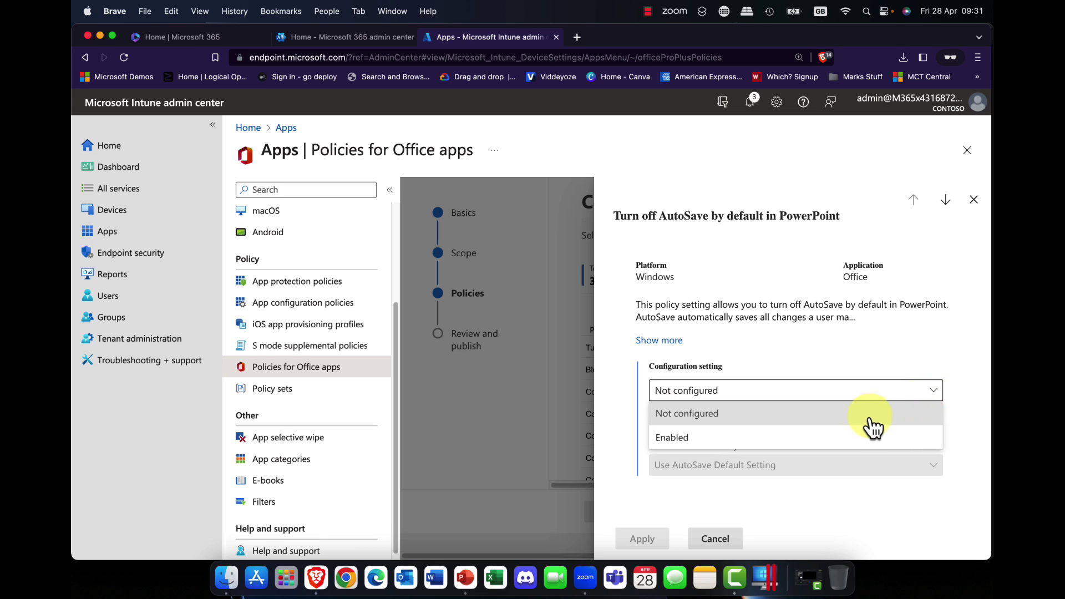
pyautogui.click(903, 381)
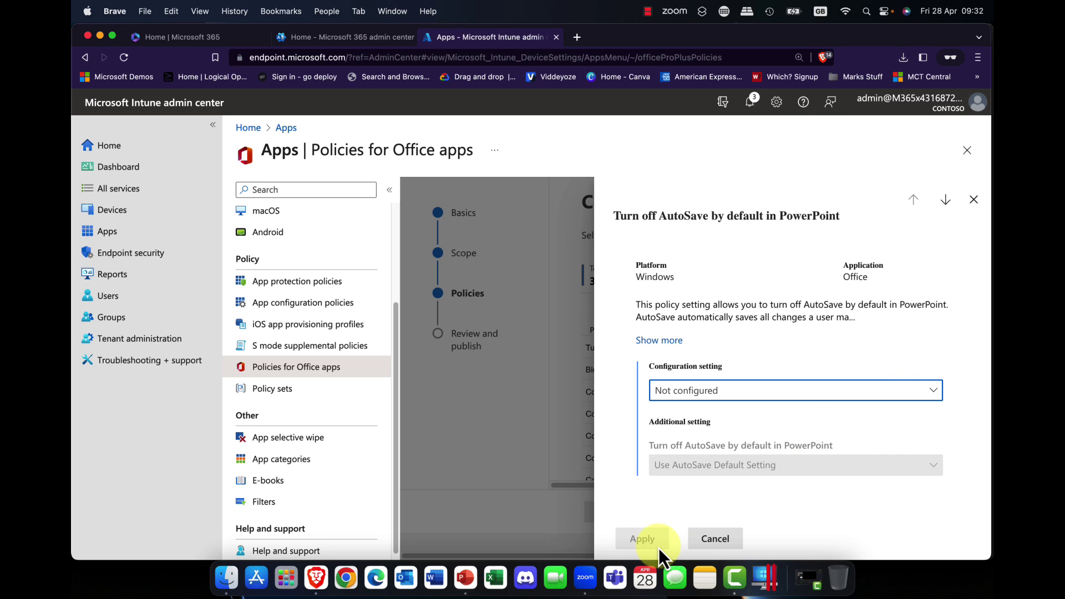
pyautogui.click(684, 398)
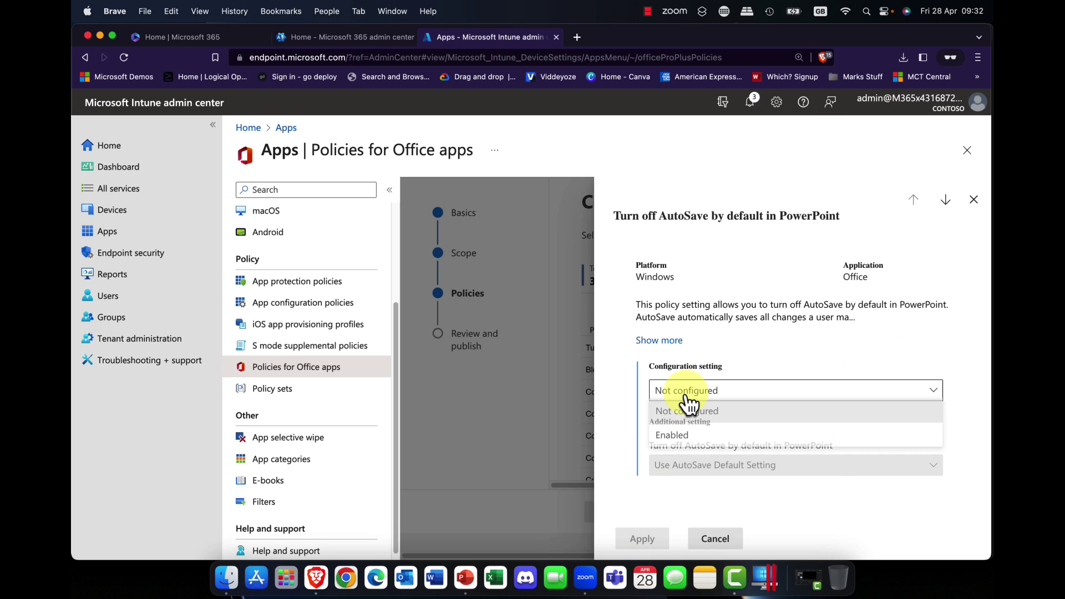
pyautogui.click(680, 437)
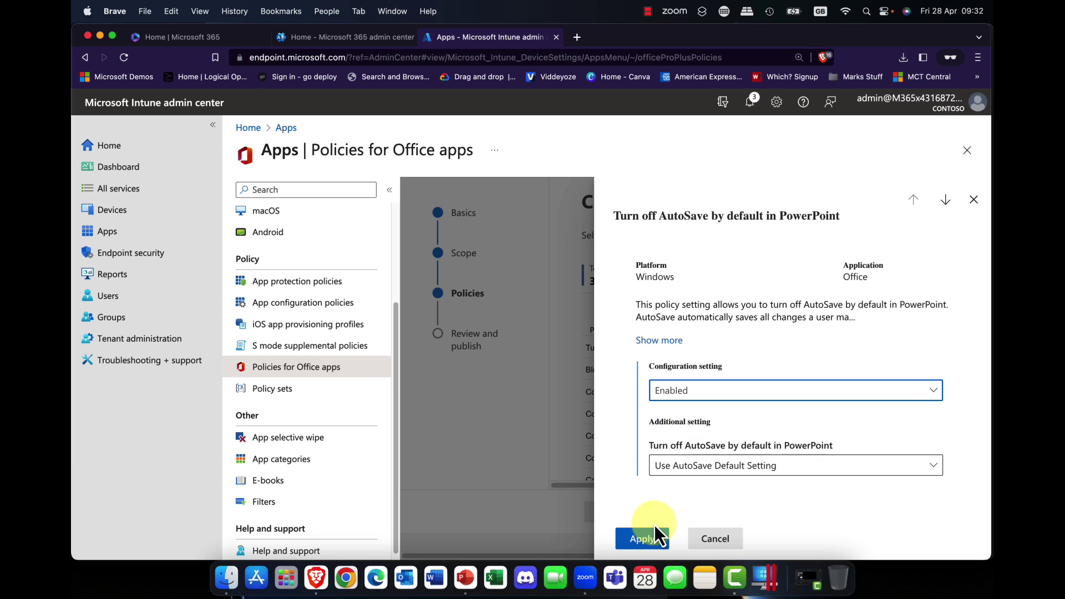
pyautogui.click(645, 539)
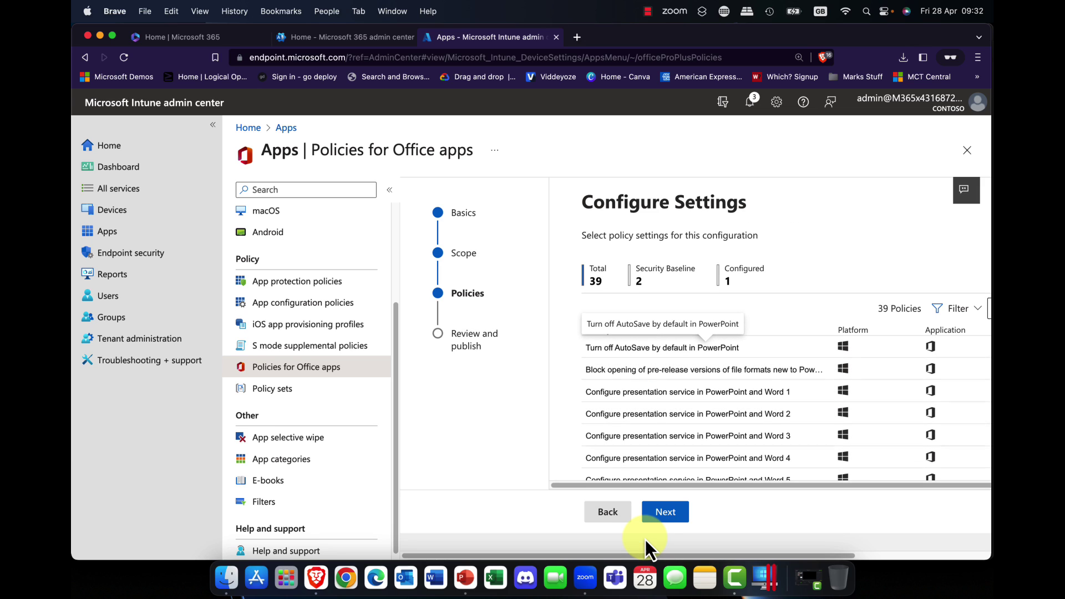
# Review and publish the updated Oslo Office Apps configuration, and open the Policy sets overview.
pyautogui.click(666, 512)
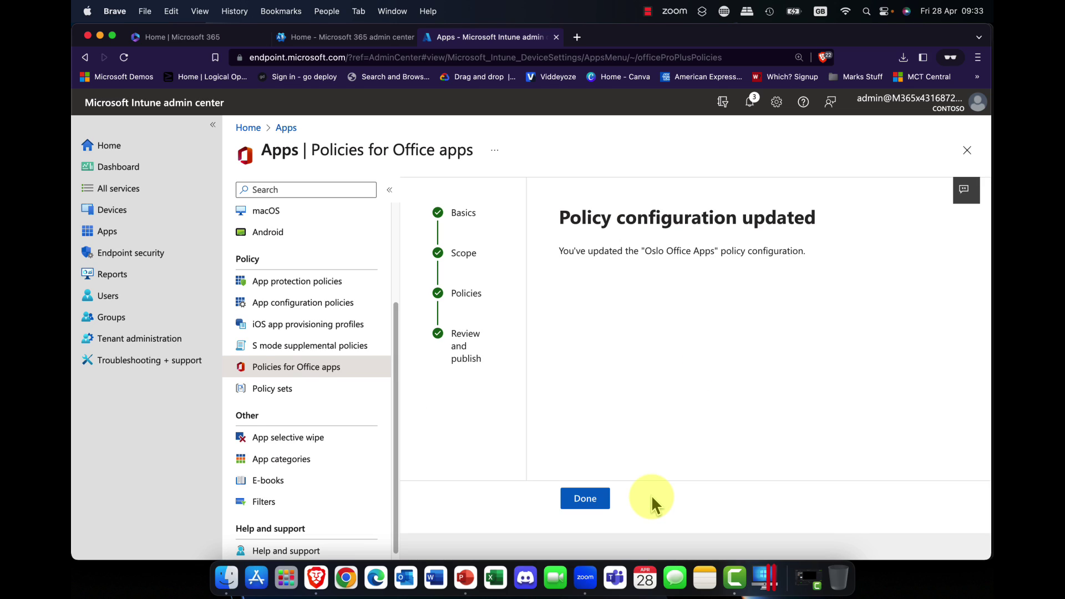
pyautogui.click(603, 499)
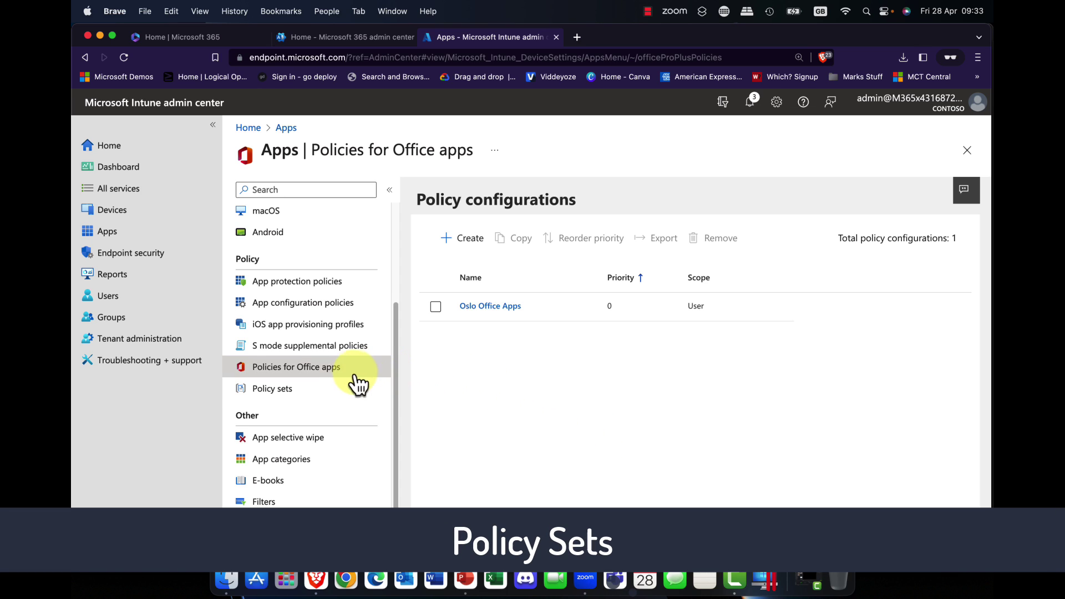
pyautogui.click(275, 390)
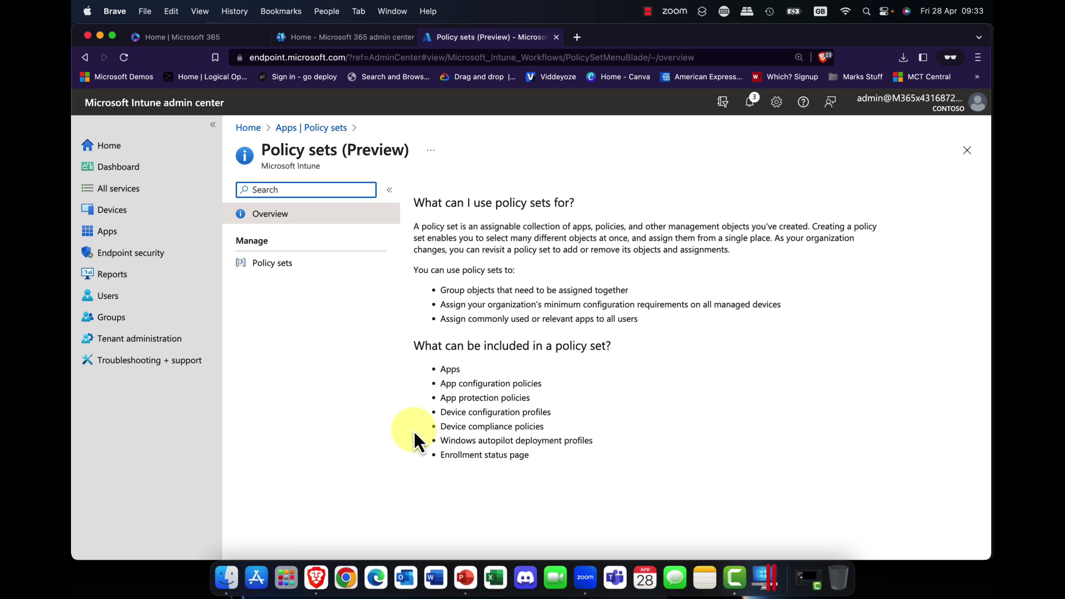
pyautogui.moveTo(446, 368); pyautogui.dragTo(595, 460)
pyautogui.click(577, 431)
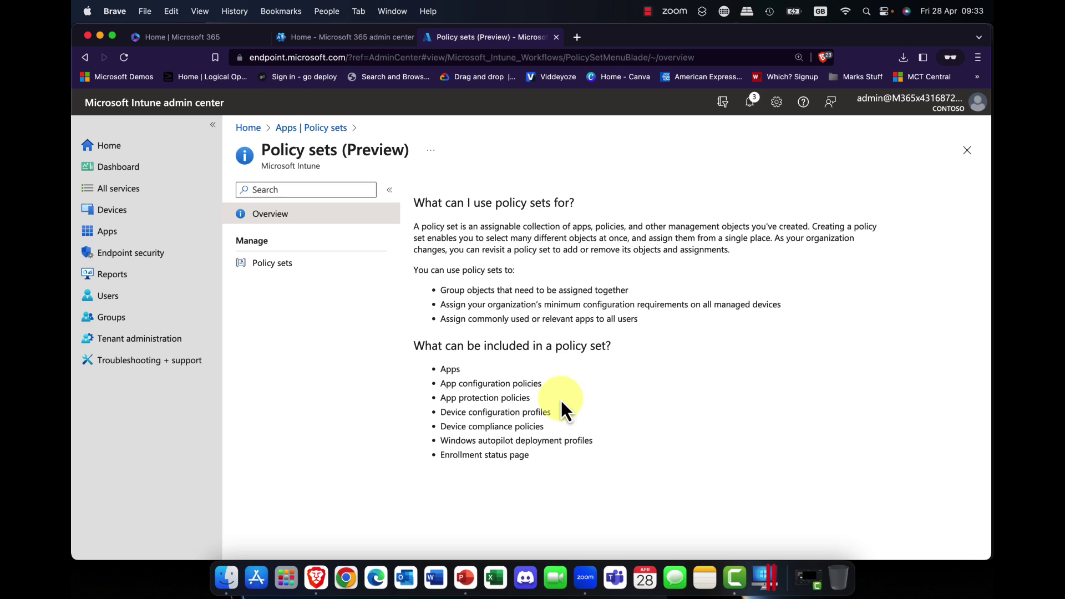
# Start a new policy set named Oslo Policy1 and continue to its application management settings.
pyautogui.click(262, 267)
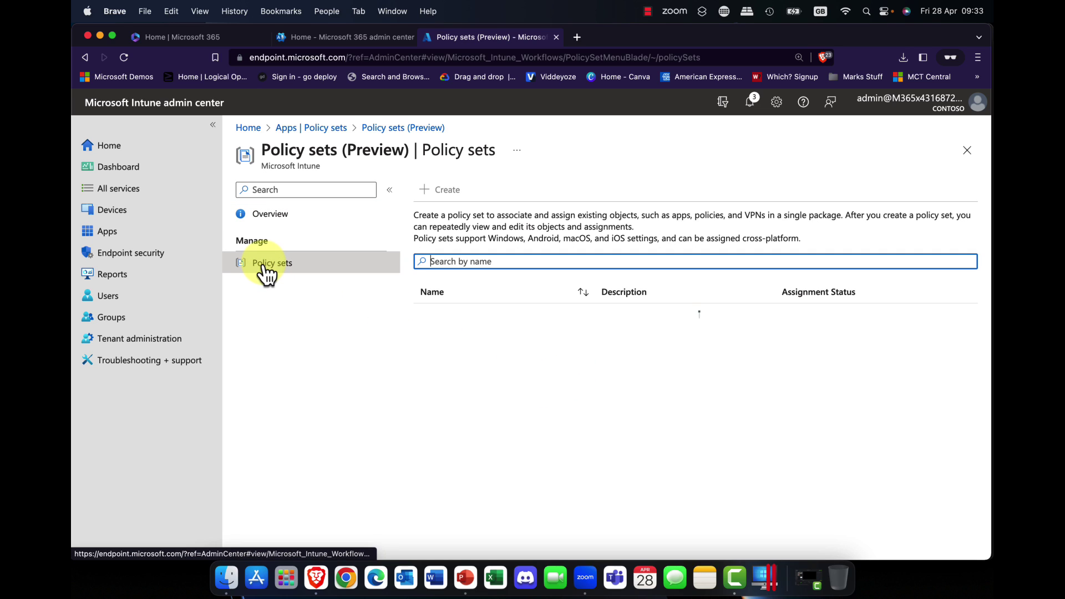
pyautogui.click(446, 190)
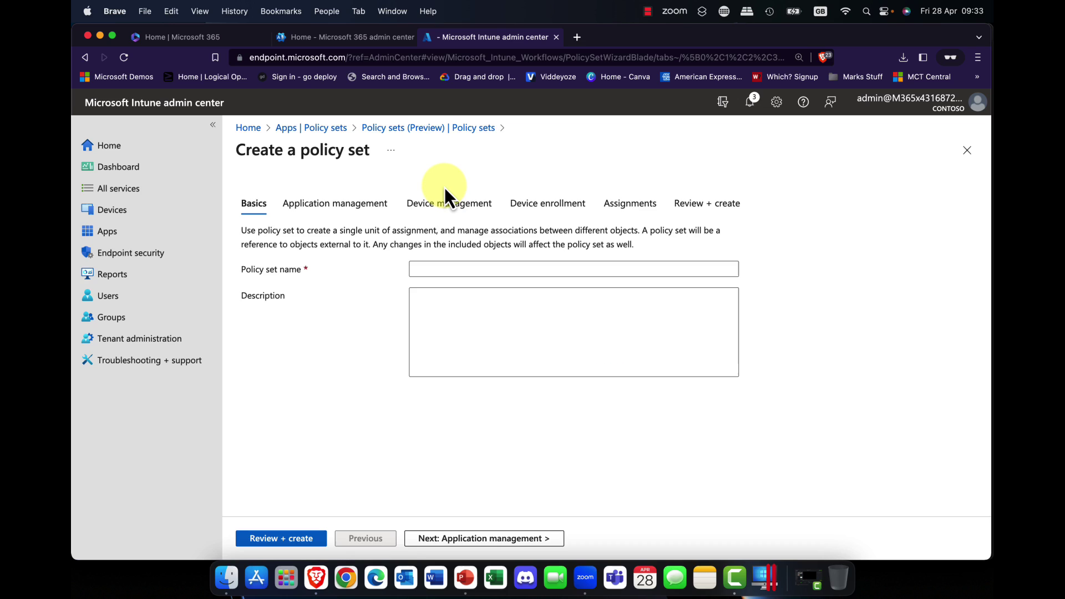
pyautogui.click(439, 269)
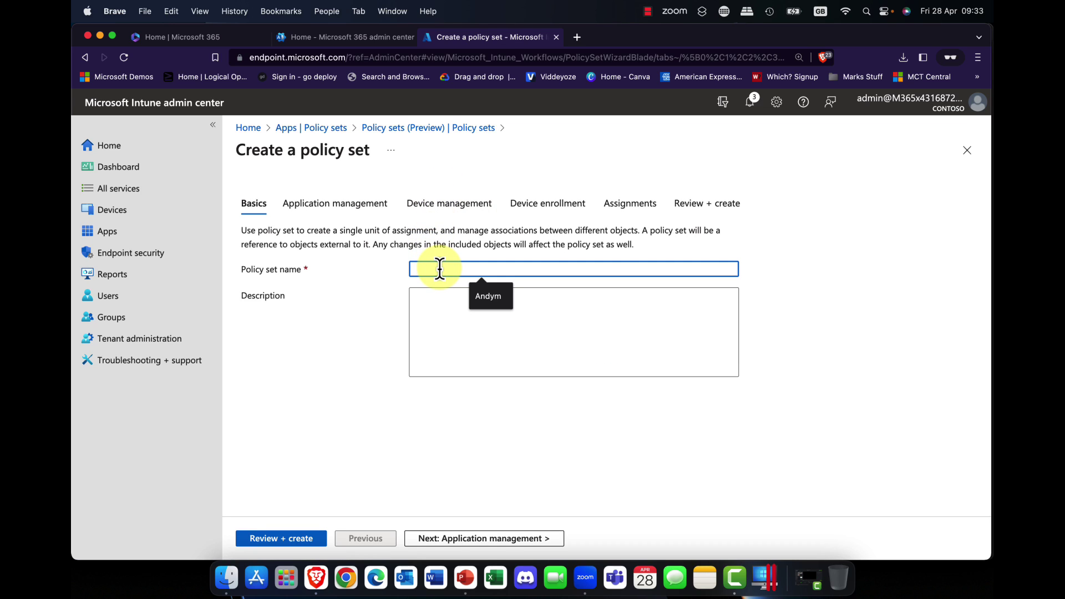
pyautogui.write('Oslo Policy1')
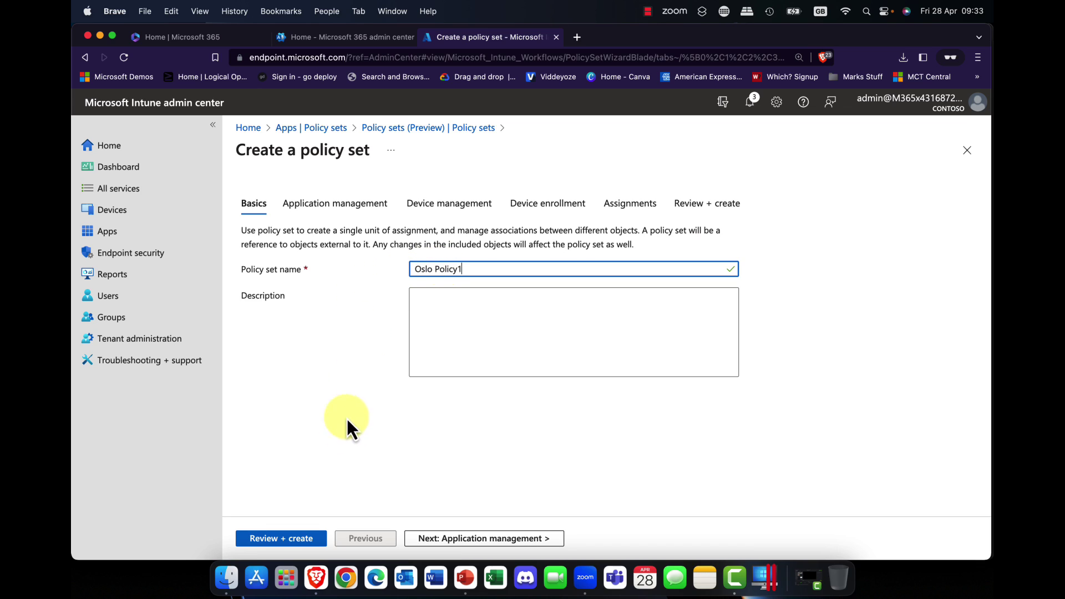
pyautogui.click(482, 541)
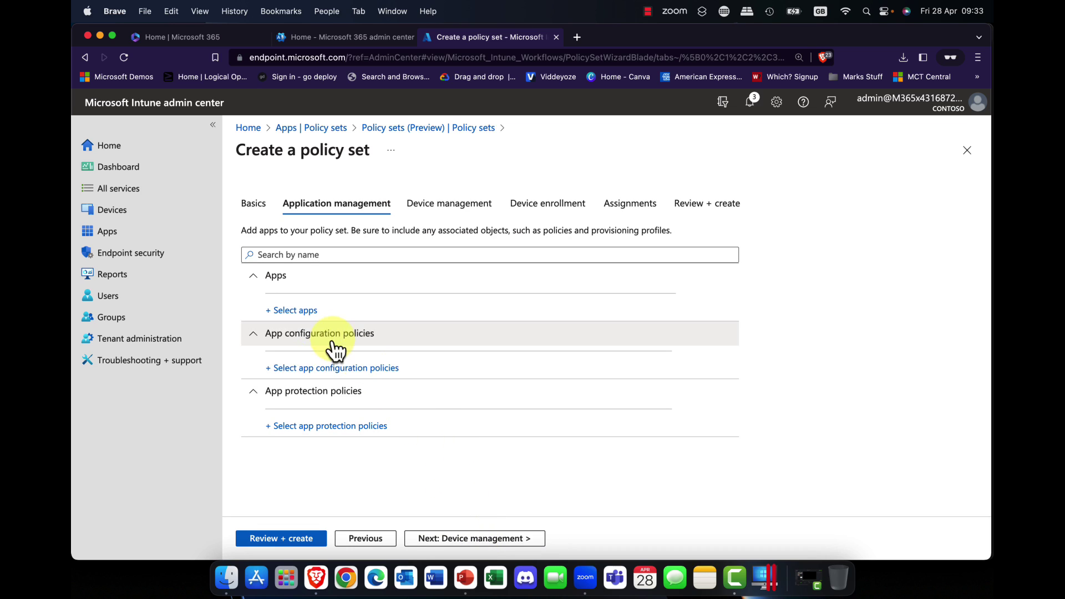
# Search the selectable apps for "zoom" and the app configuration policies for "o", closing both pickers without a selection.
pyautogui.click(289, 315)
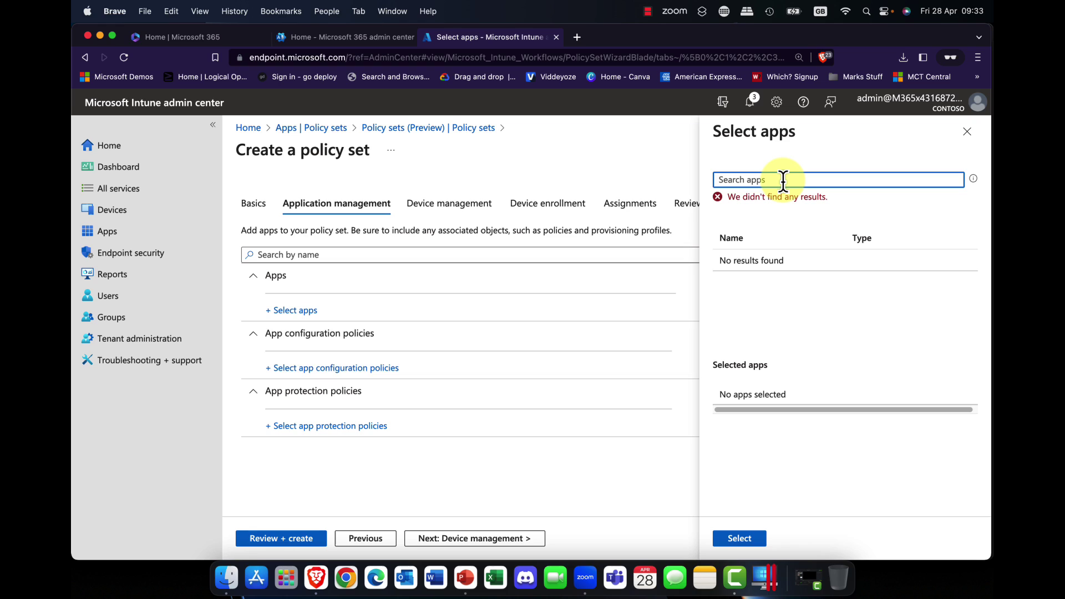
pyautogui.write('zoom')
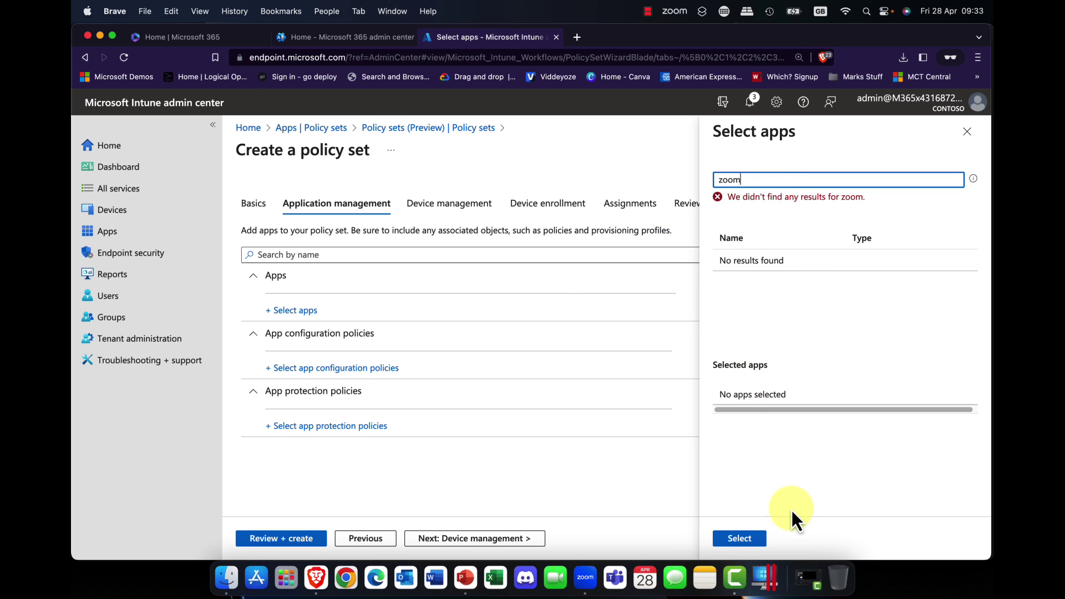
pyautogui.click(968, 134)
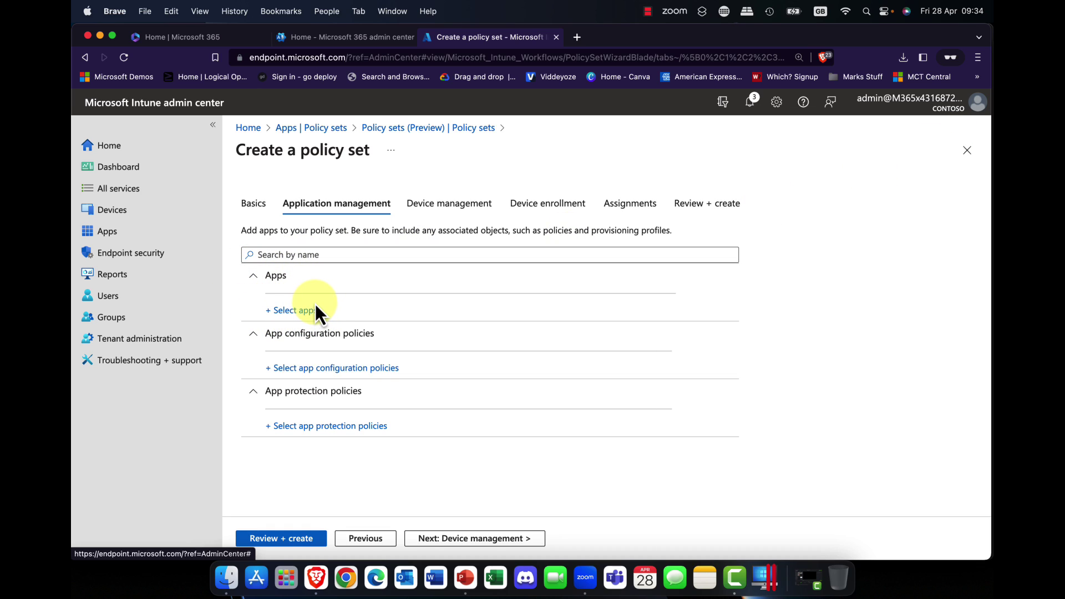
pyautogui.click(343, 369)
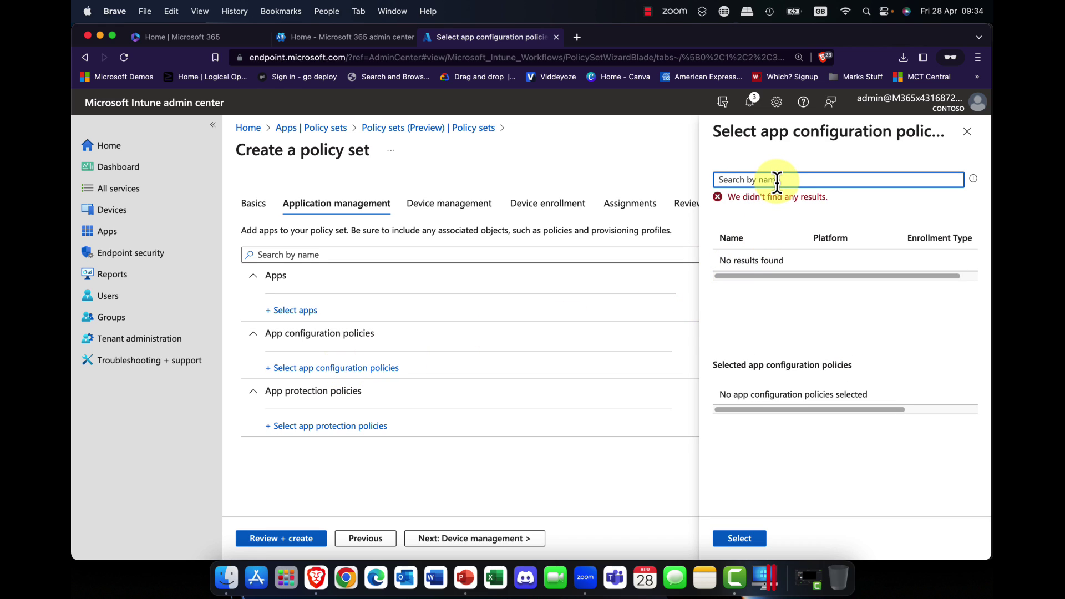
pyautogui.write('o')
pyautogui.click(967, 132)
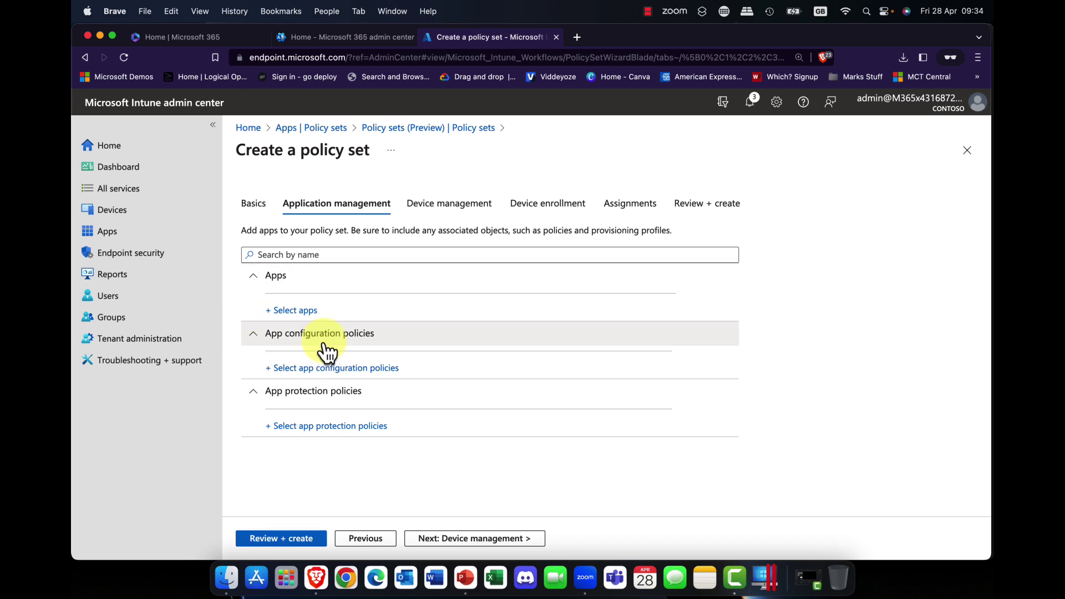
# Add the Oslo IOS Policy app protection policy to the policy set and continue to device management.
pyautogui.click(340, 428)
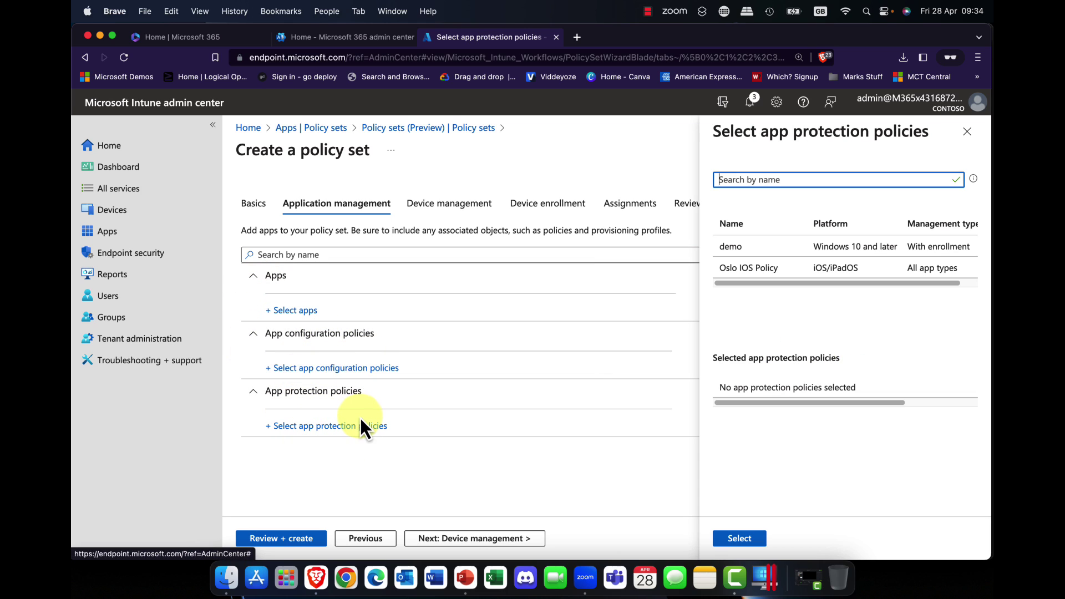
pyautogui.click(743, 277)
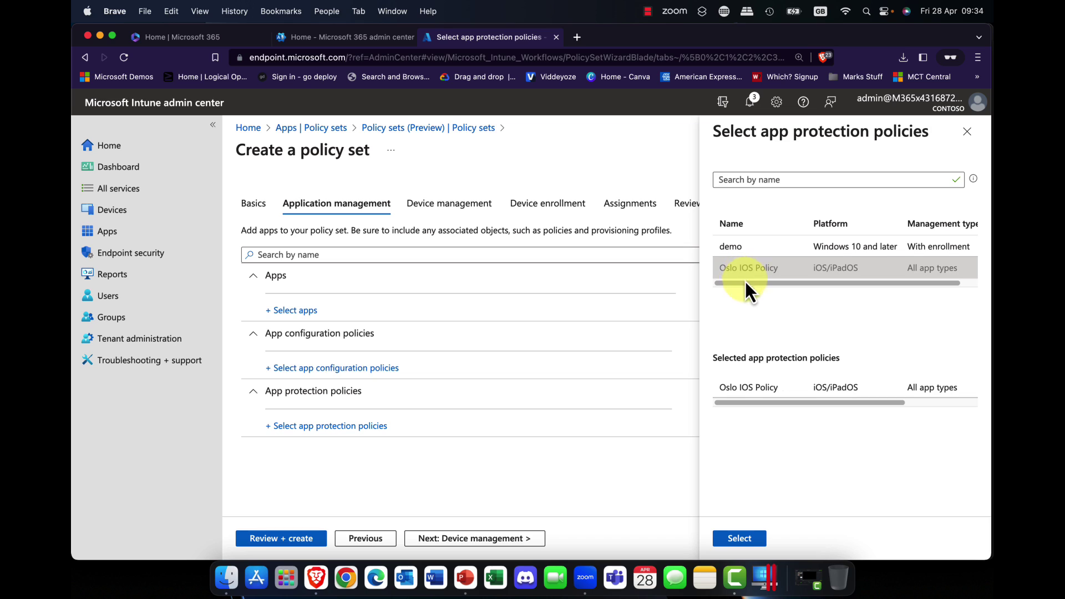
pyautogui.click(741, 538)
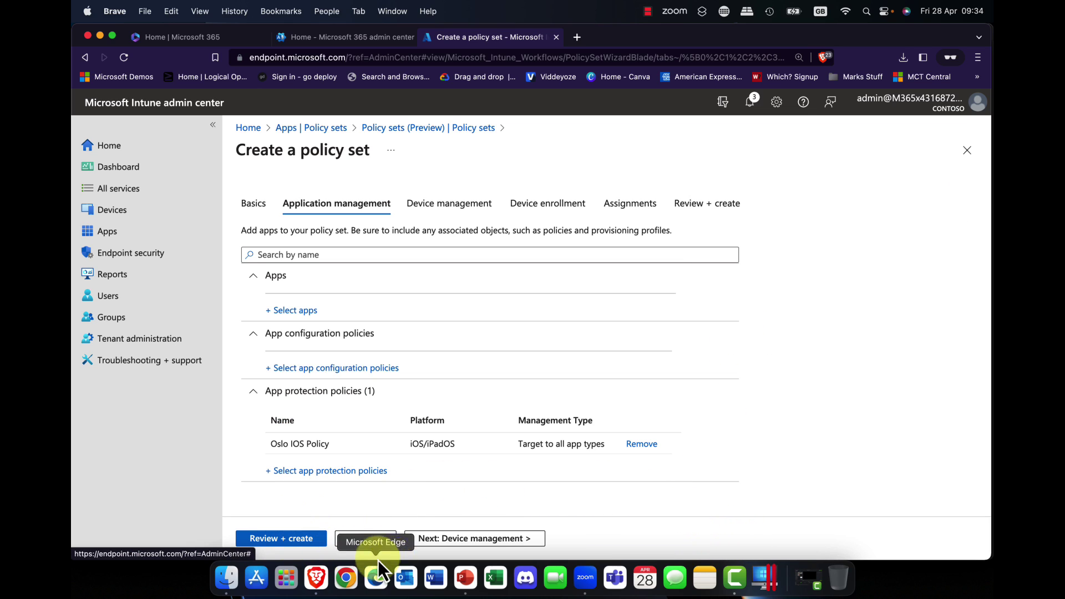
pyautogui.click(462, 541)
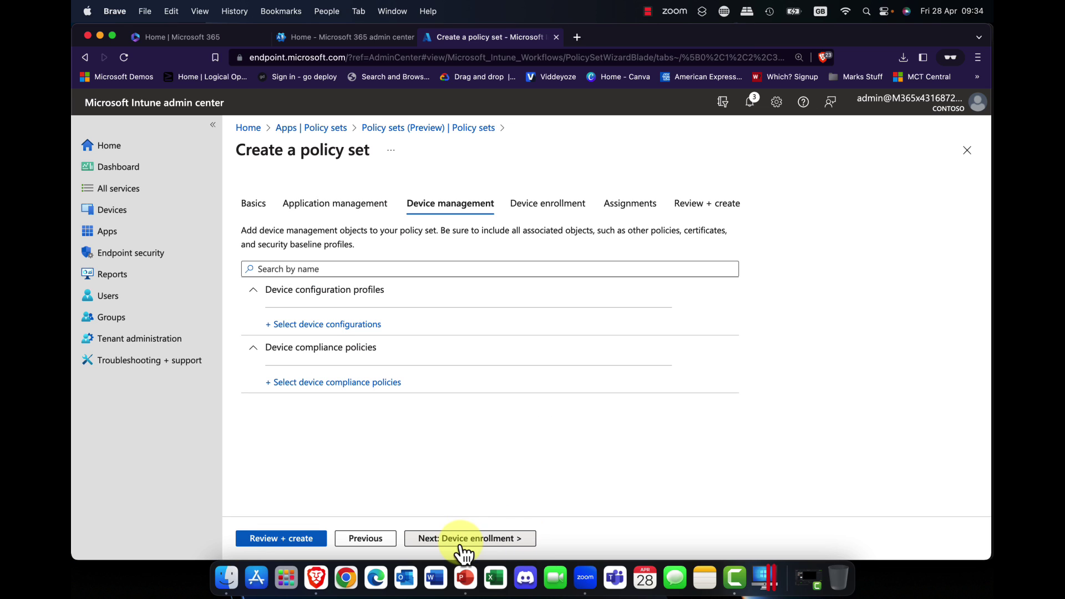
# Add the Oslo Team restrictionss configuration profile and the Oslo iOS Policy compliance policy, and continue to device enrollment.
pyautogui.click(336, 326)
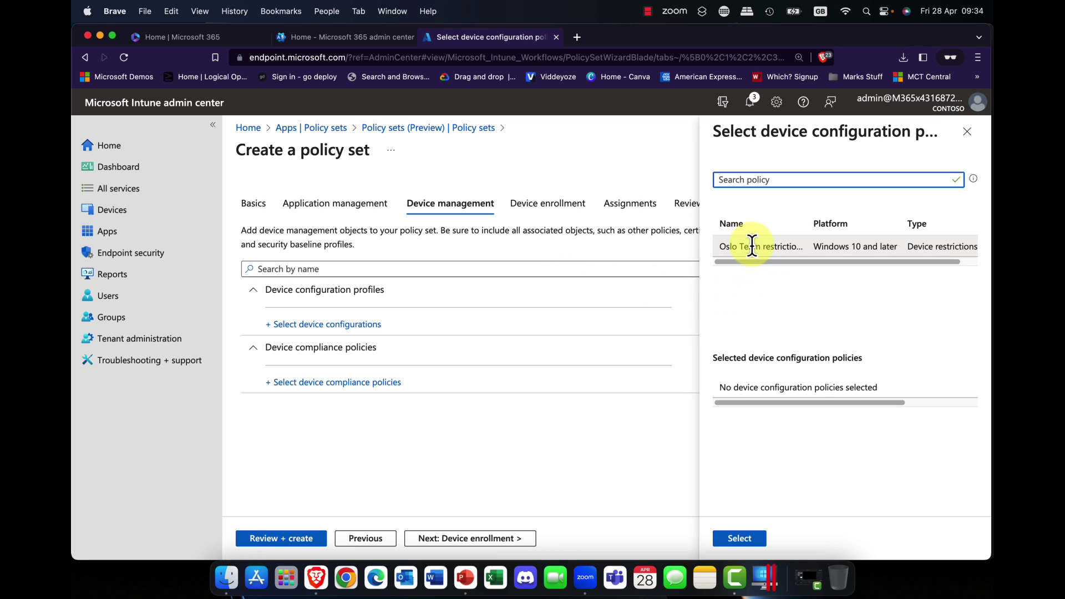
pyautogui.click(752, 246)
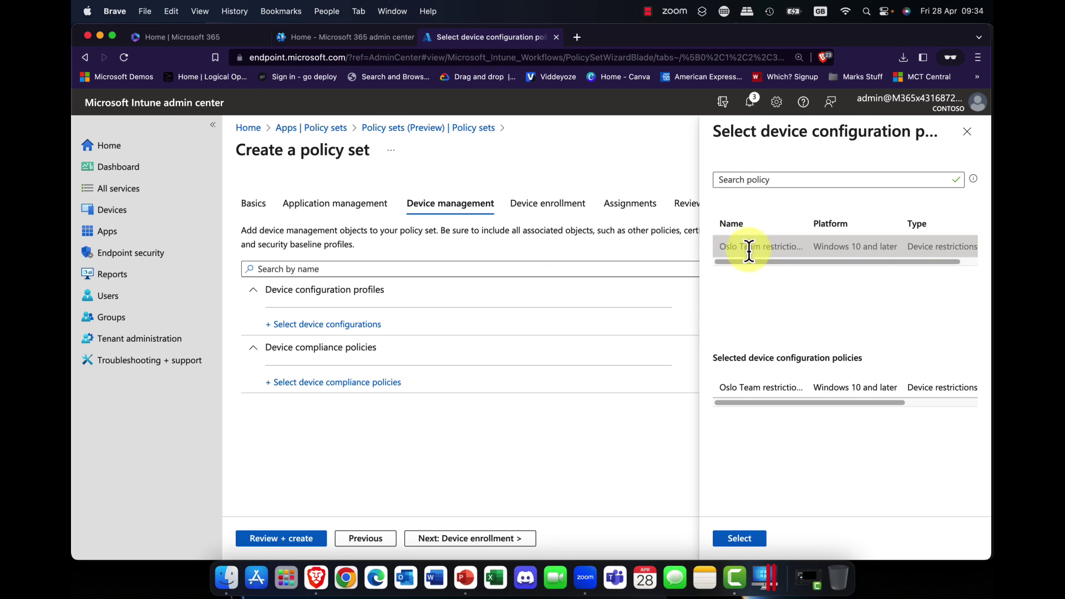
pyautogui.click(743, 540)
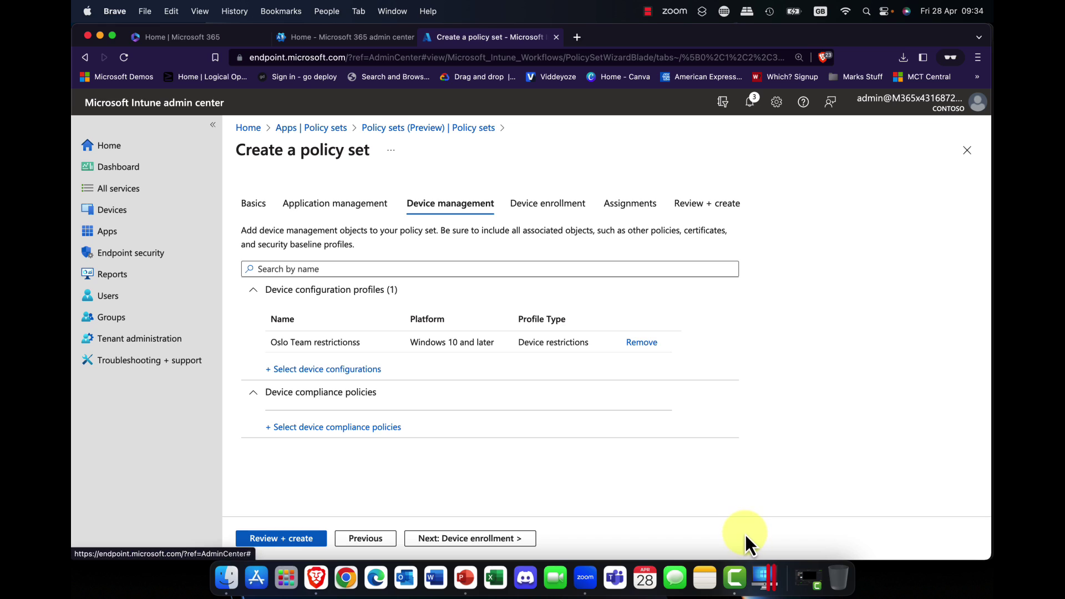
pyautogui.click(344, 428)
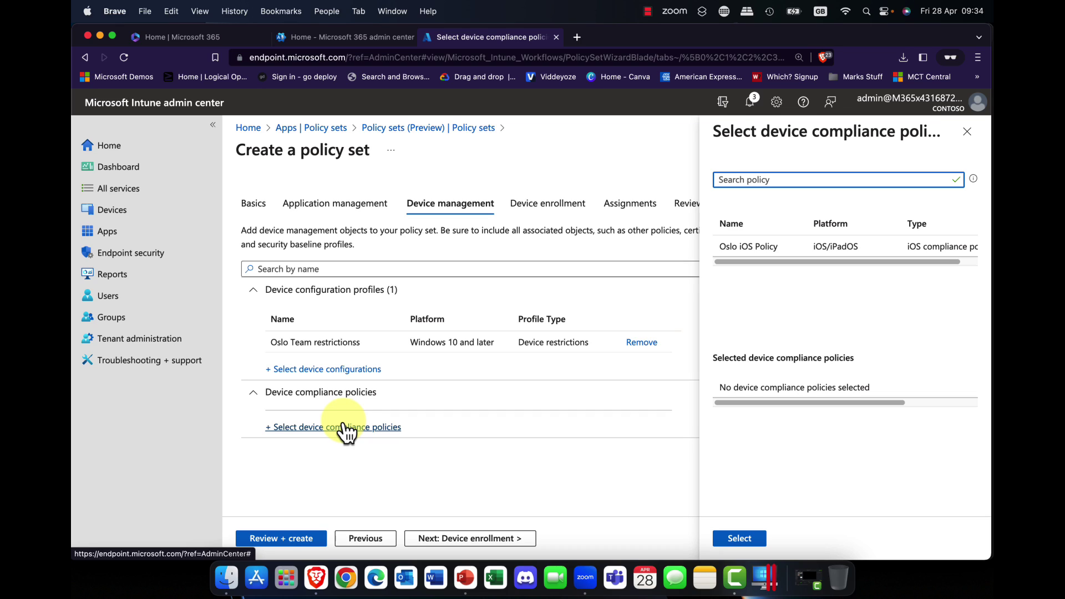
pyautogui.click(732, 246)
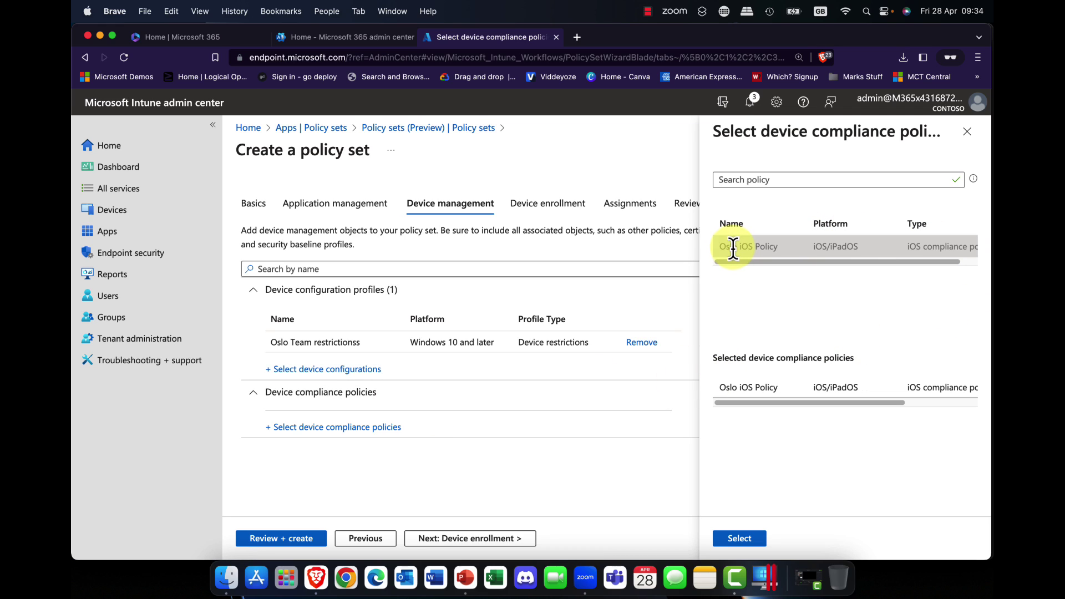
pyautogui.click(741, 538)
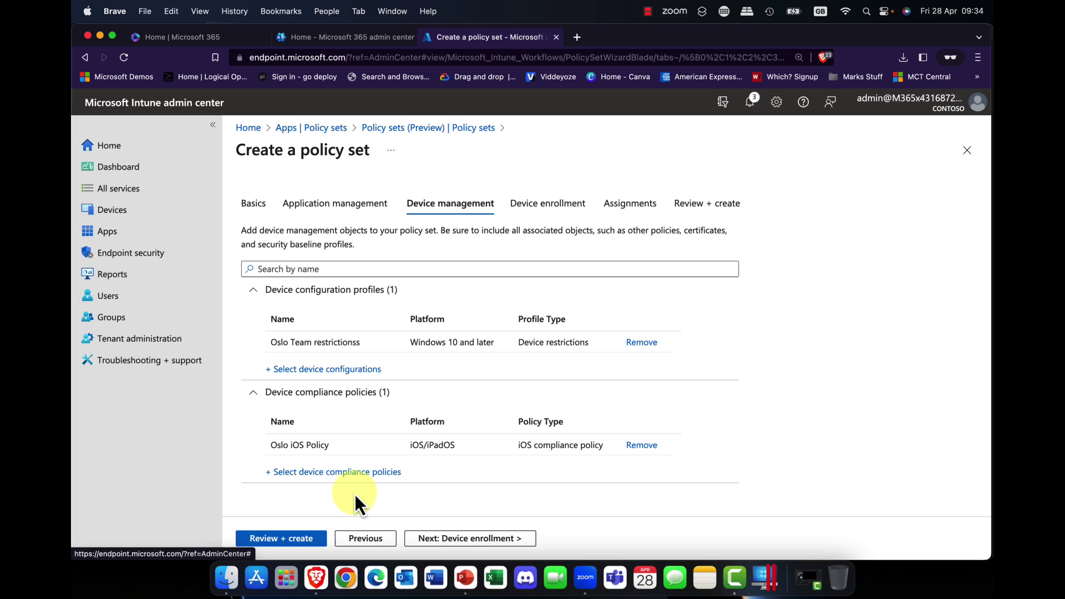
pyautogui.click(491, 539)
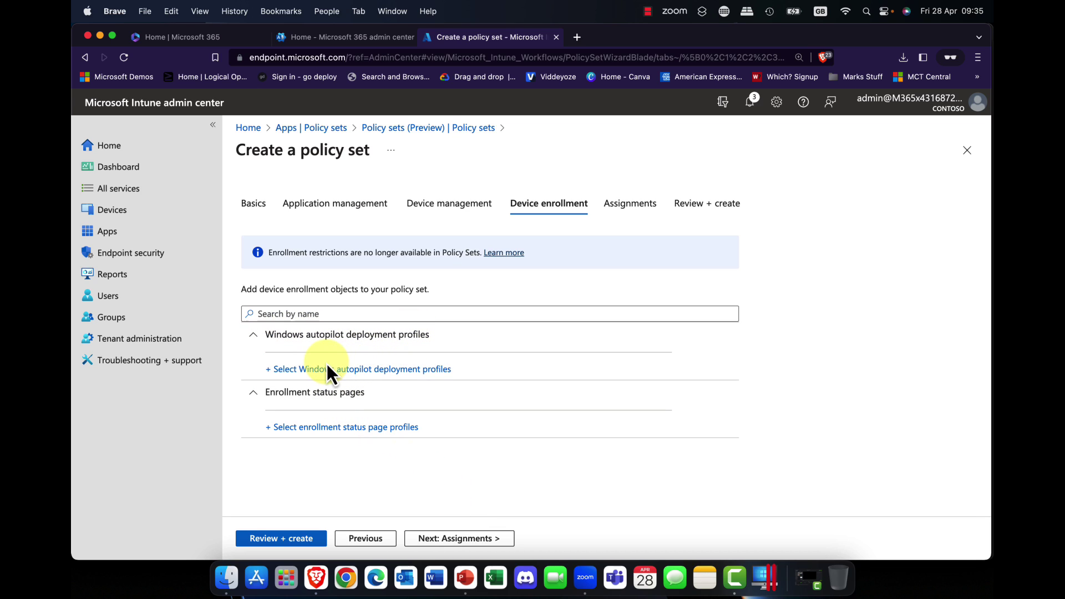
# Add the Oslo Sales PCs Windows Autopilot deployment profile, check the enrollment status page profiles, and continue to assignments.
pyautogui.click(309, 368)
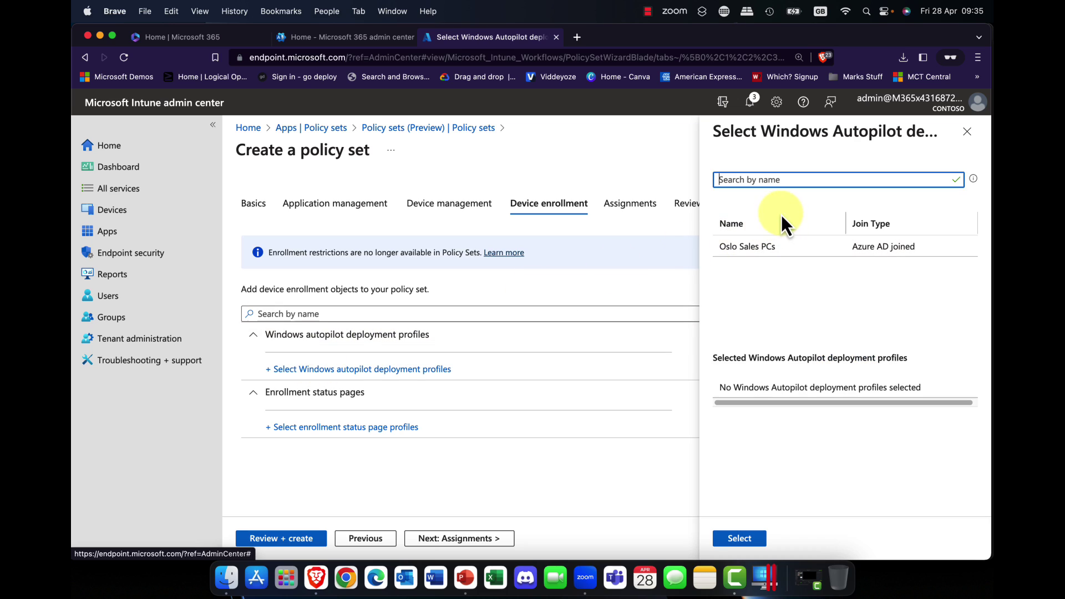
pyautogui.click(740, 248)
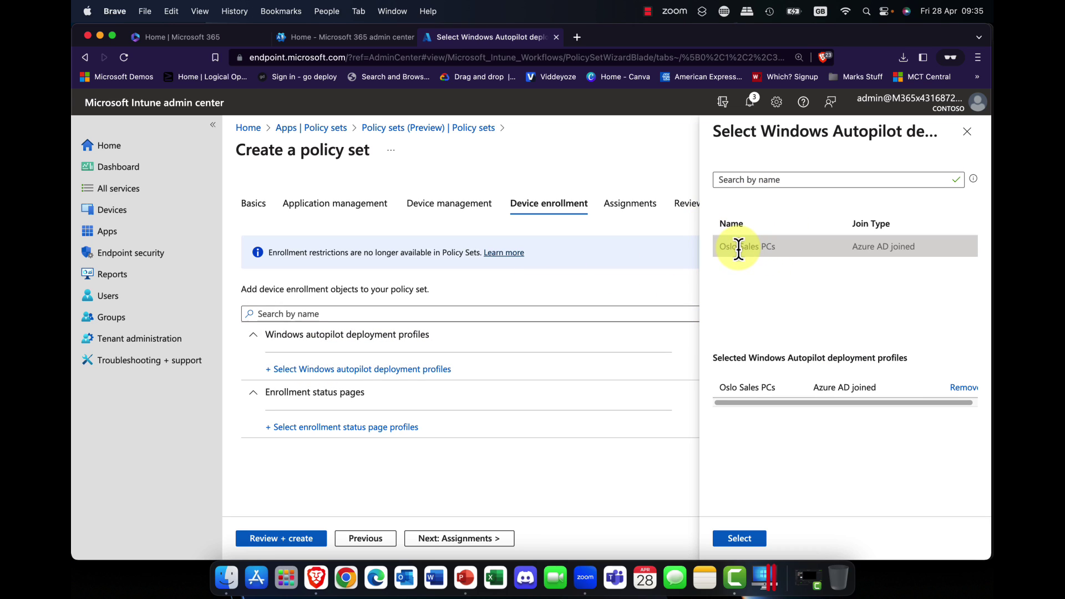
pyautogui.click(740, 538)
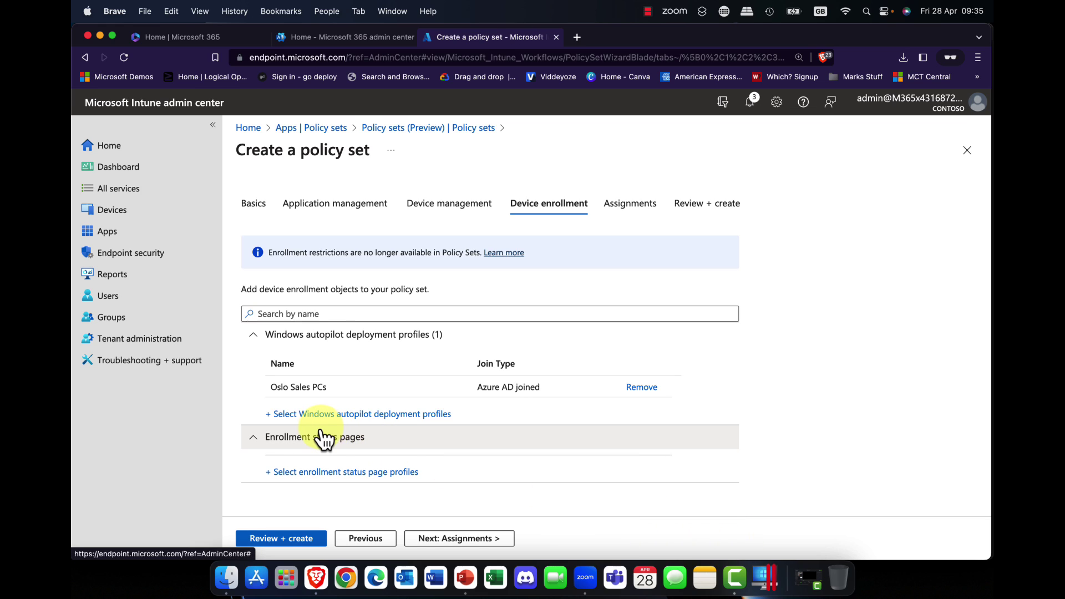
pyautogui.click(320, 474)
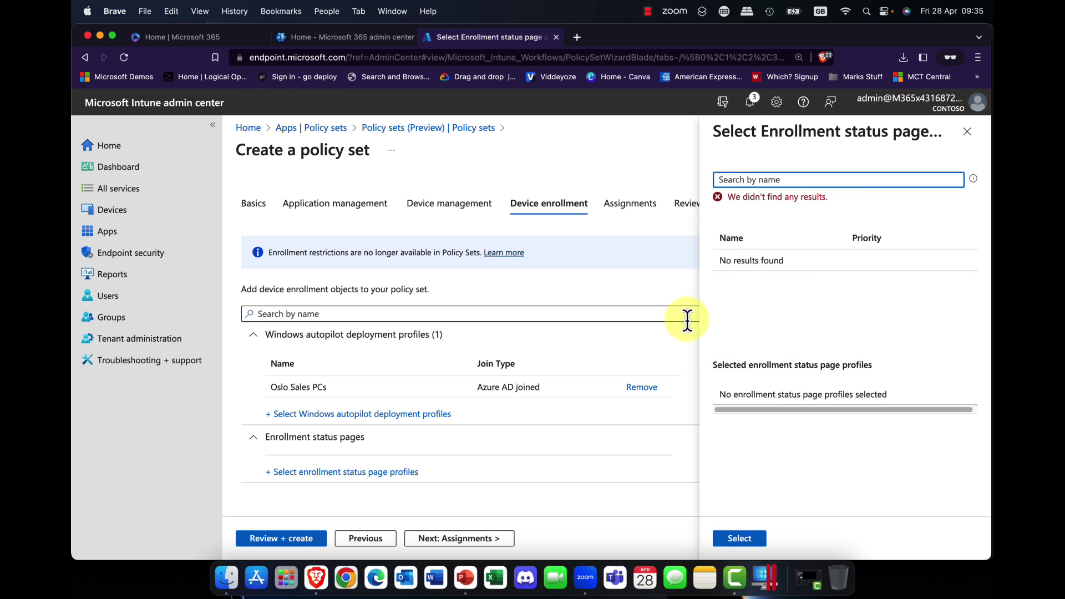
pyautogui.click(966, 134)
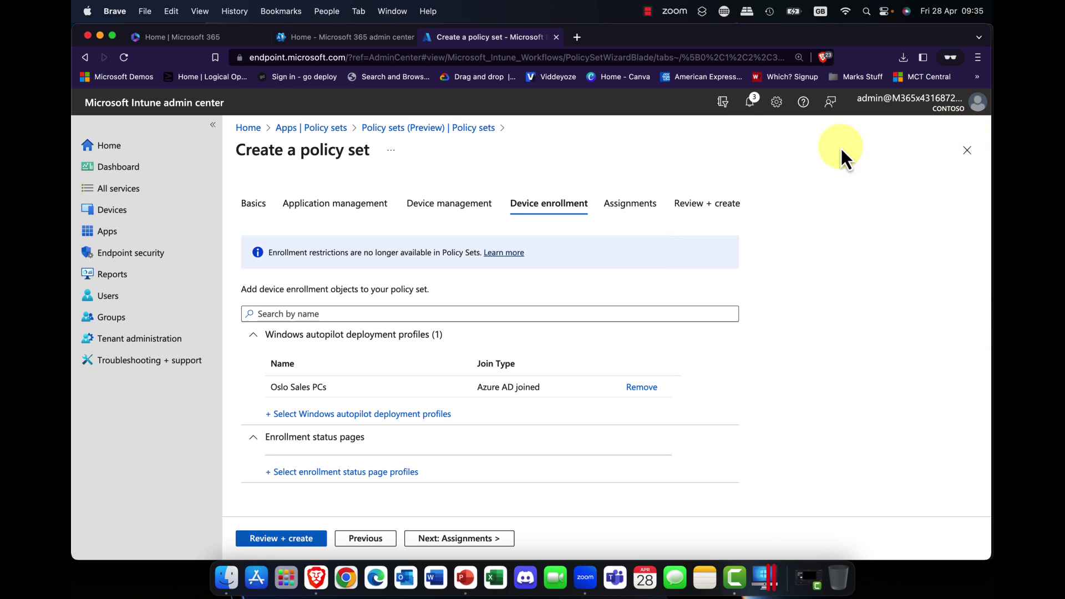
pyautogui.click(477, 539)
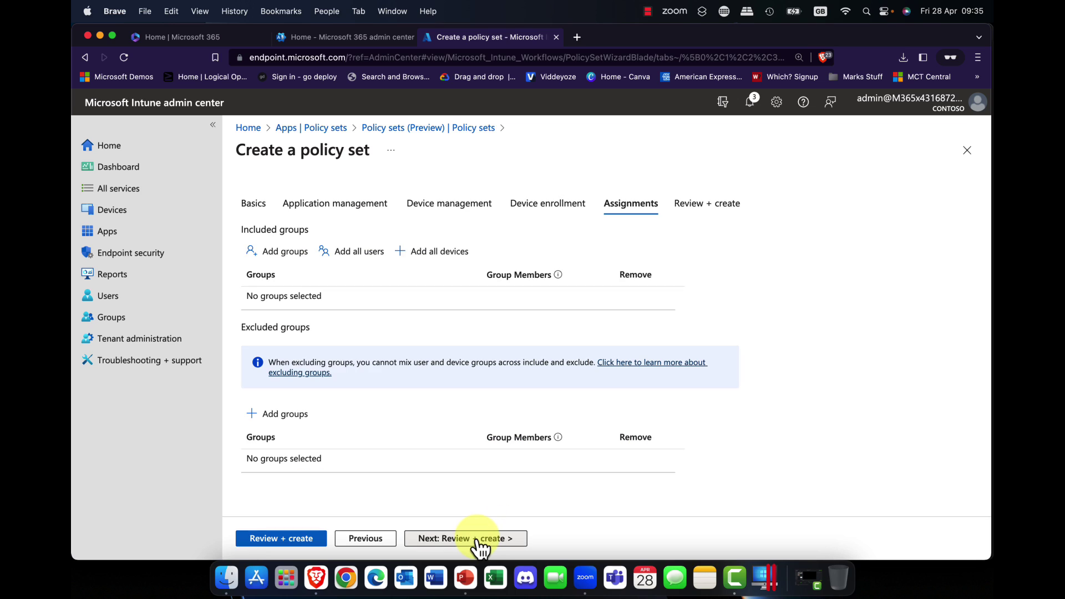
# Assign the policy set to the Sales group as an included group, and review and create it.
pyautogui.click(284, 255)
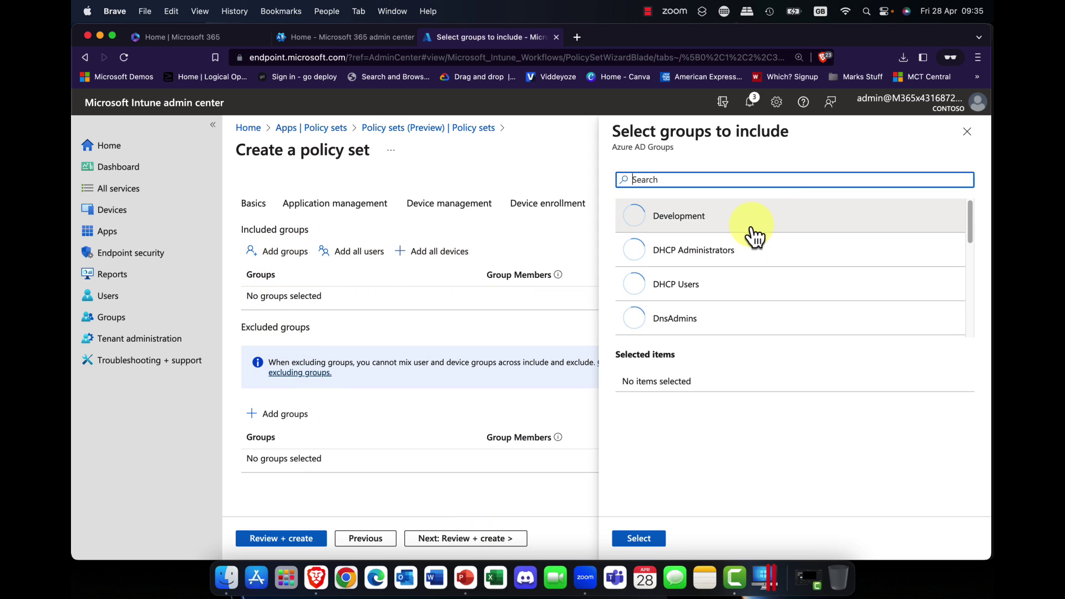
pyautogui.scroll(-10, 721, 272)
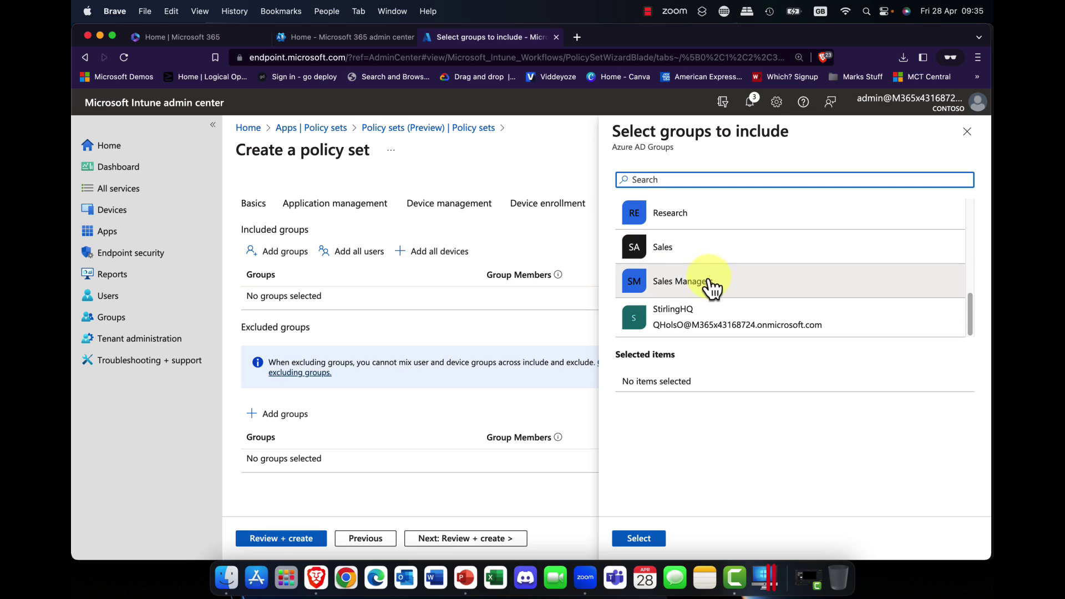
pyautogui.click(668, 252)
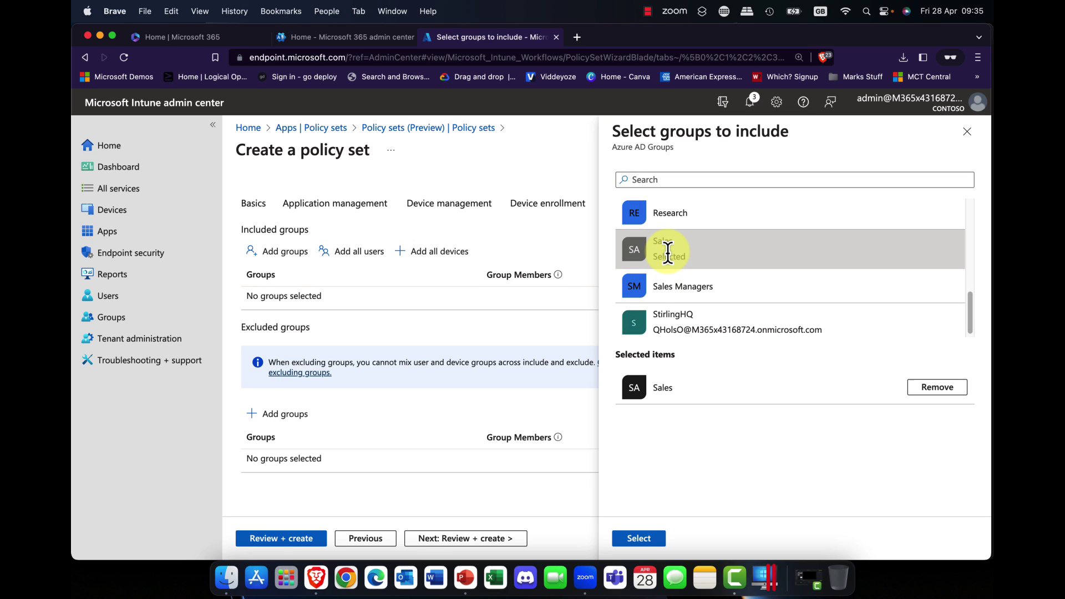
pyautogui.click(638, 539)
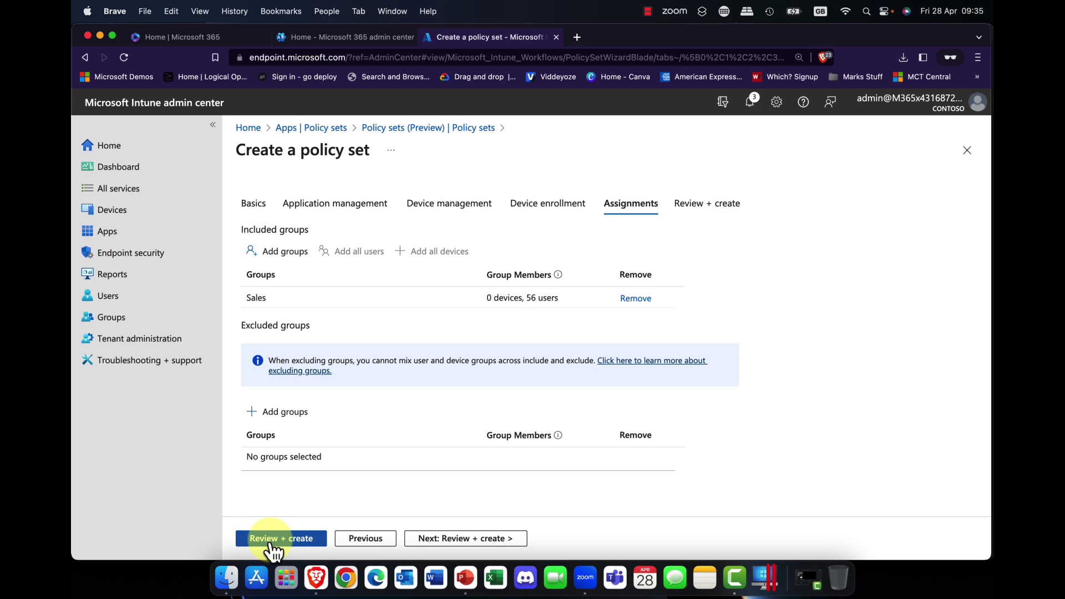
pyautogui.click(428, 538)
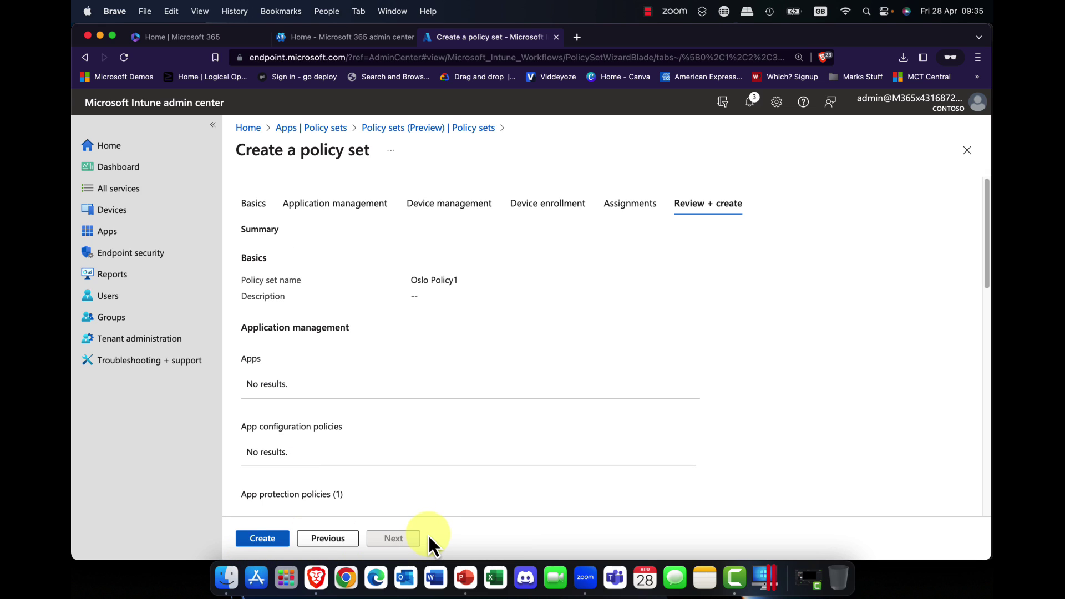
pyautogui.click(261, 537)
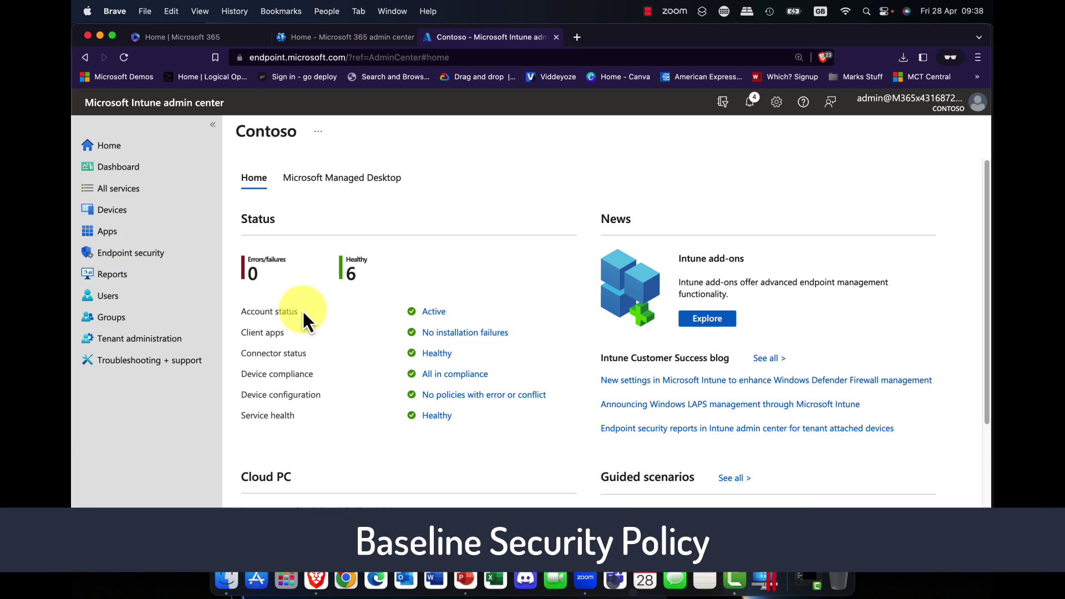
pyautogui.scroll(-5, 532, 322)
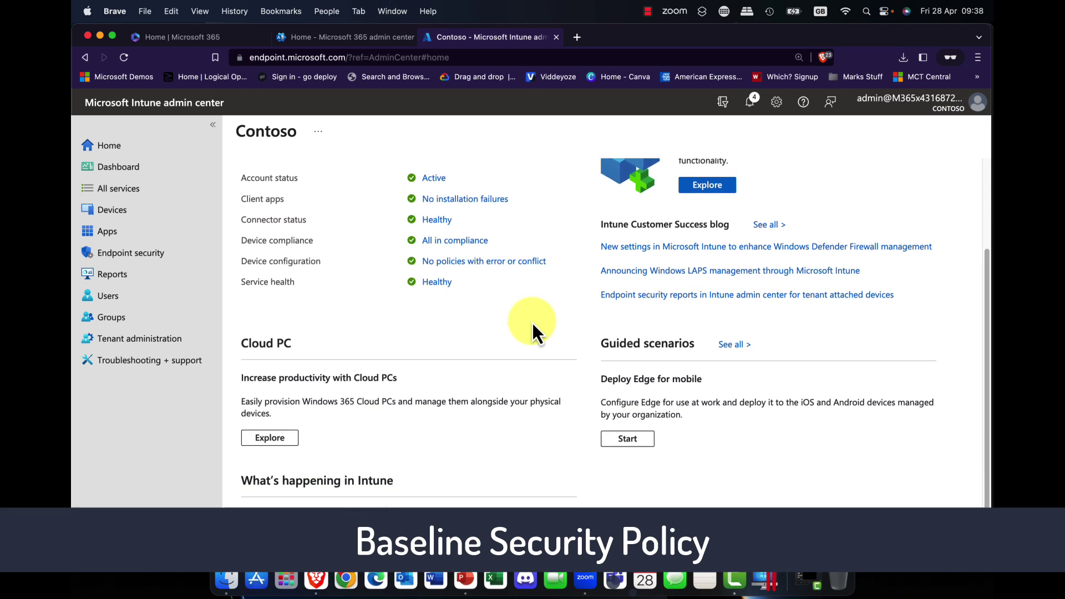
# Open the endpoint security device list and examine the overview details of device SEA-WS2.
pyautogui.scroll(-2, 531, 322)
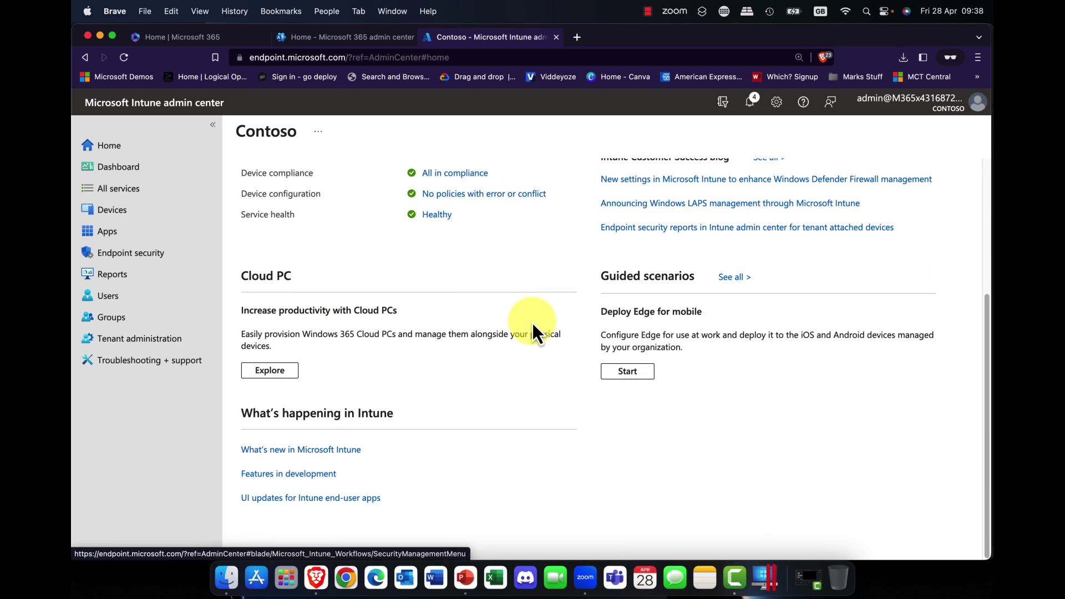
pyautogui.click(131, 264)
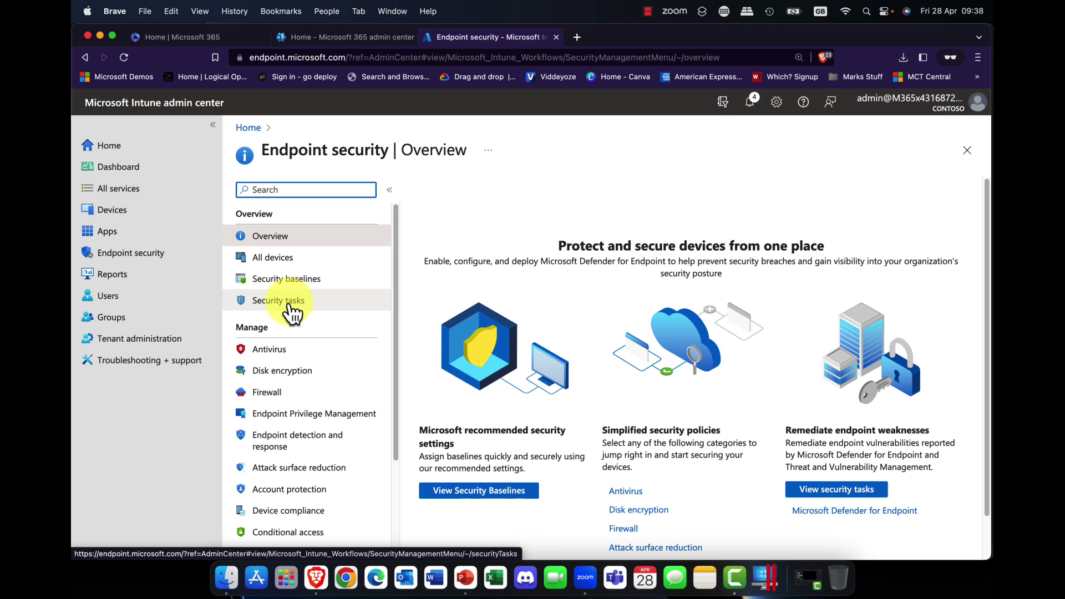
pyautogui.click(282, 261)
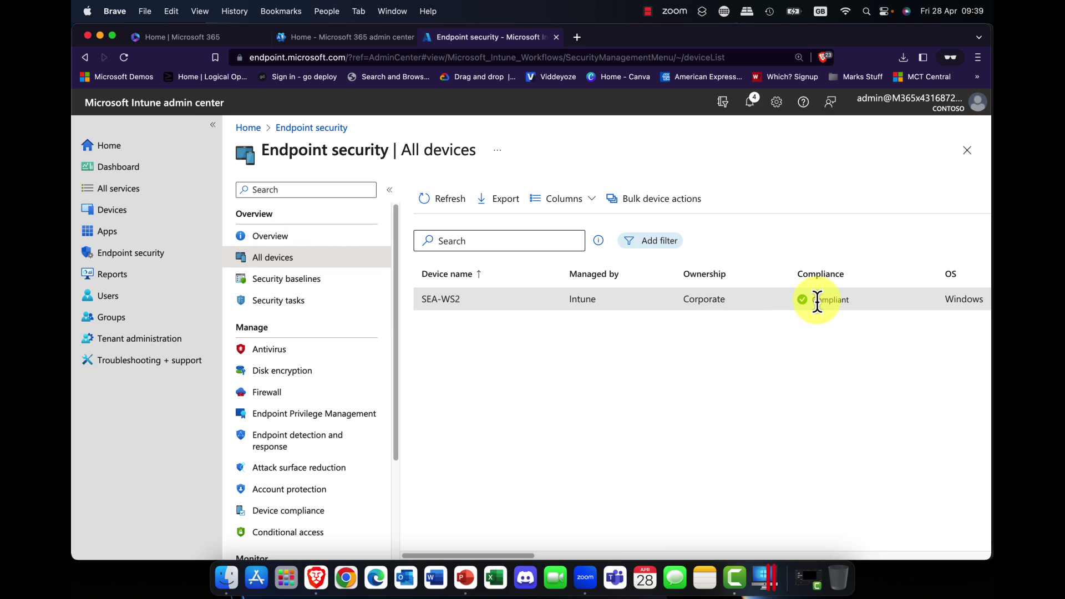
pyautogui.click(443, 300)
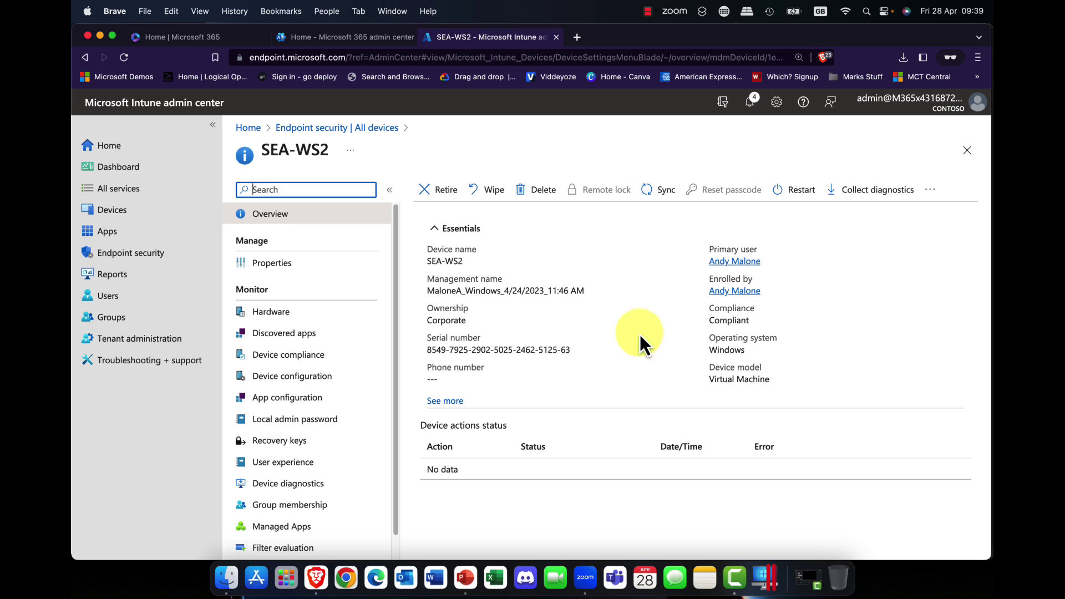
pyautogui.click(756, 322)
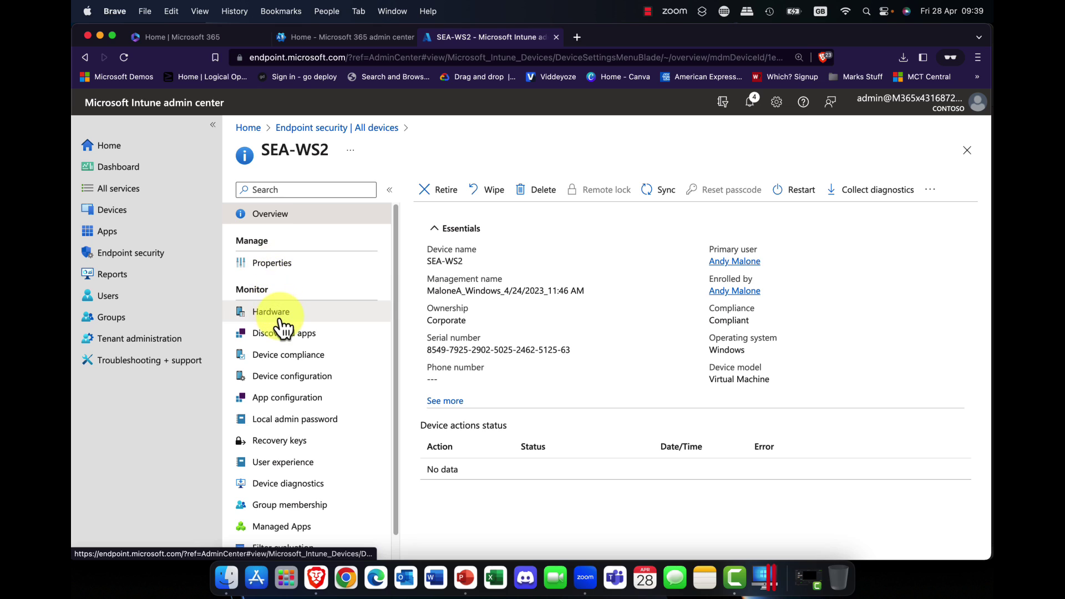
# Check SEA-WS2's device compliance, inspect the settings of the Default Device Compliance Policy, and return to the compliance list.
pyautogui.scroll(-1, 316, 342)
pyautogui.click(315, 337)
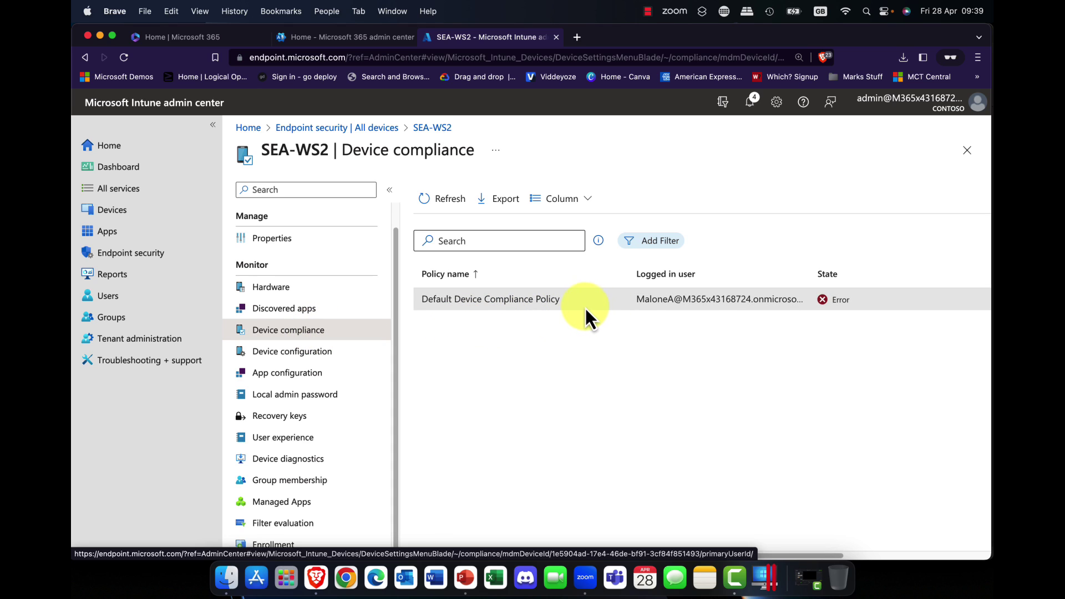
pyautogui.click(554, 299)
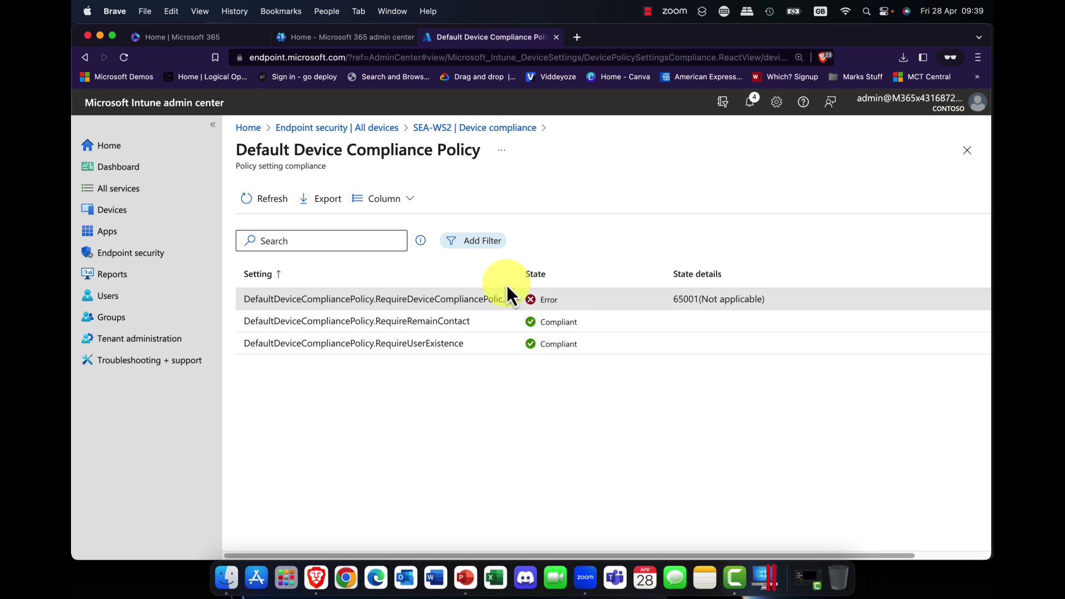
pyautogui.click(475, 128)
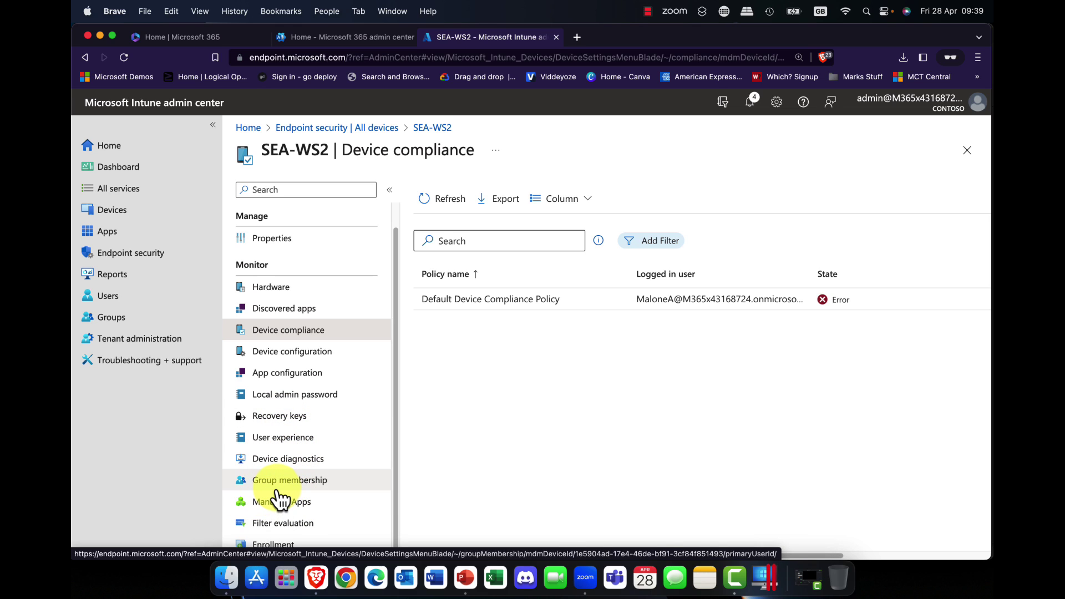
# Return to the Endpoint security overview and examine its simplified security policies categories.
pyautogui.click(132, 256)
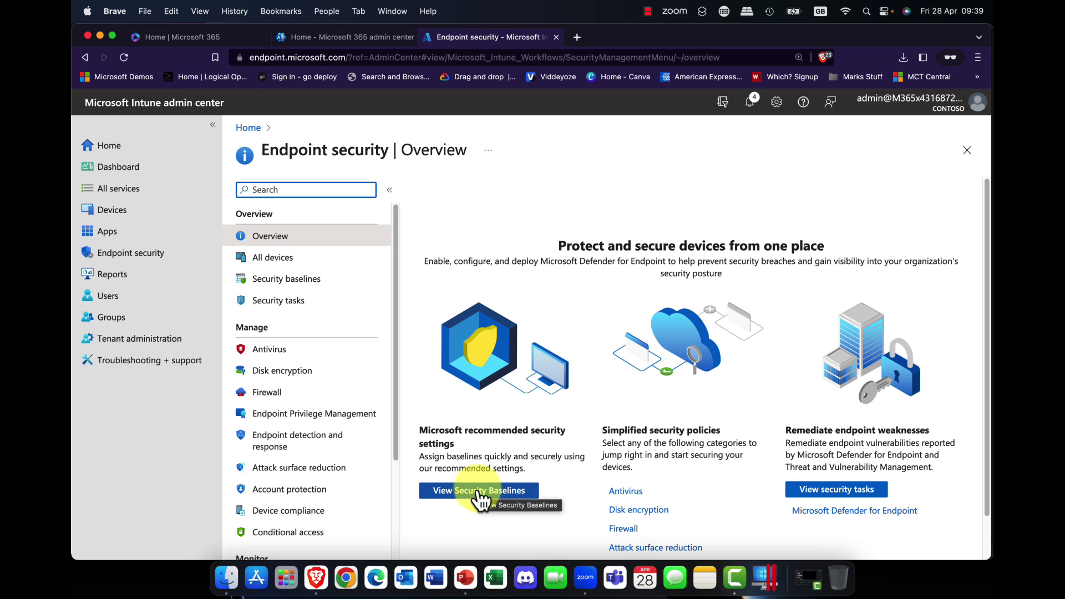
pyautogui.click(605, 432)
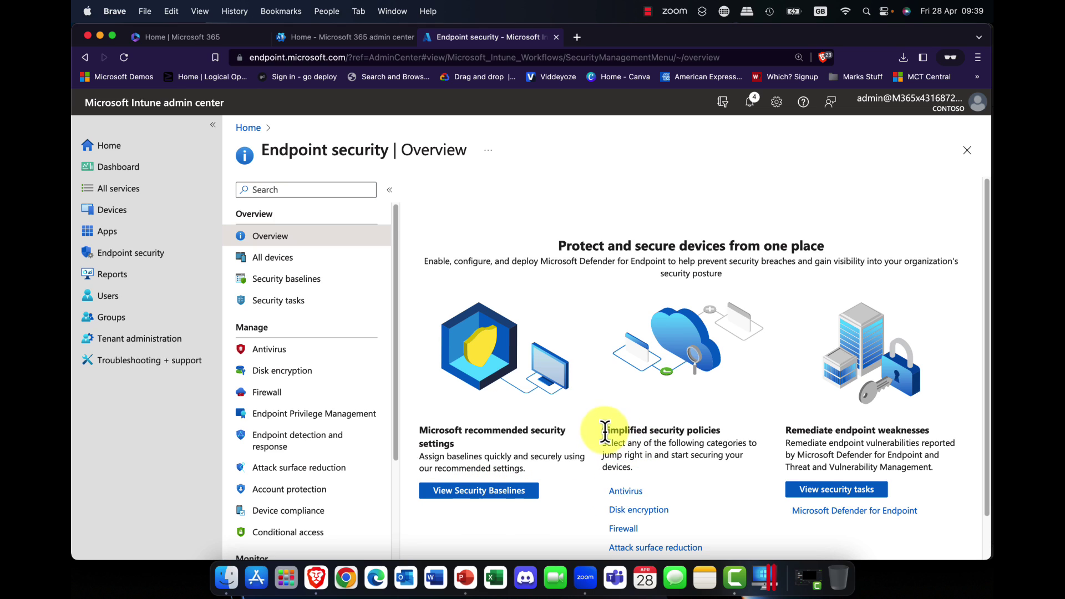
pyautogui.moveTo(605, 432); pyautogui.dragTo(724, 430)
pyautogui.scroll(-2, 688, 443)
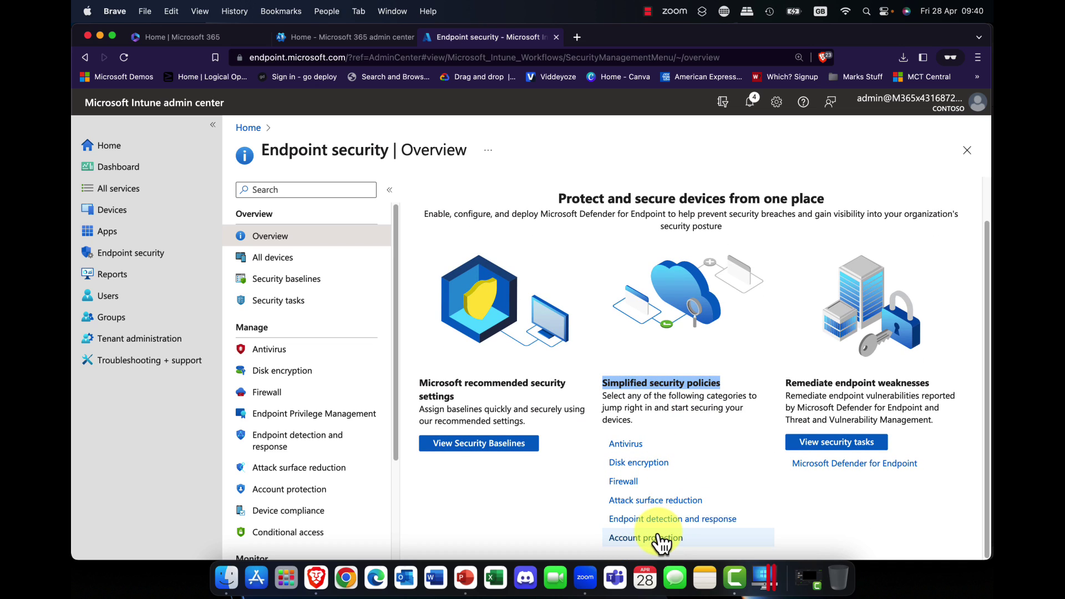
pyautogui.click(514, 521)
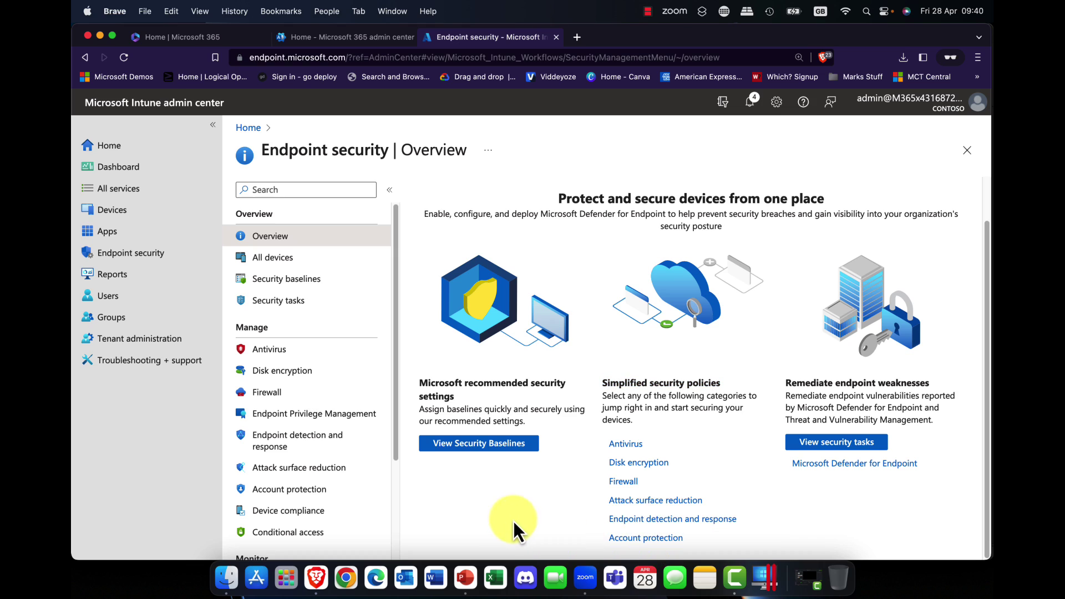
# Start a Microsoft Defender for Endpoint security baseline profile named Oslo Base Profile and continue to its configuration settings.
pyautogui.click(467, 446)
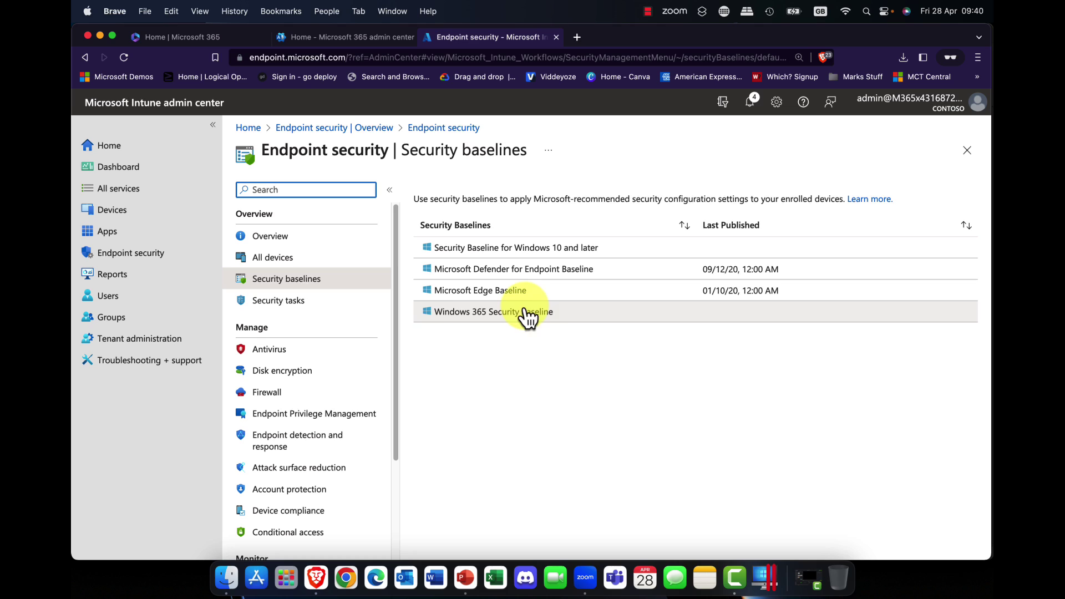
pyautogui.click(518, 271)
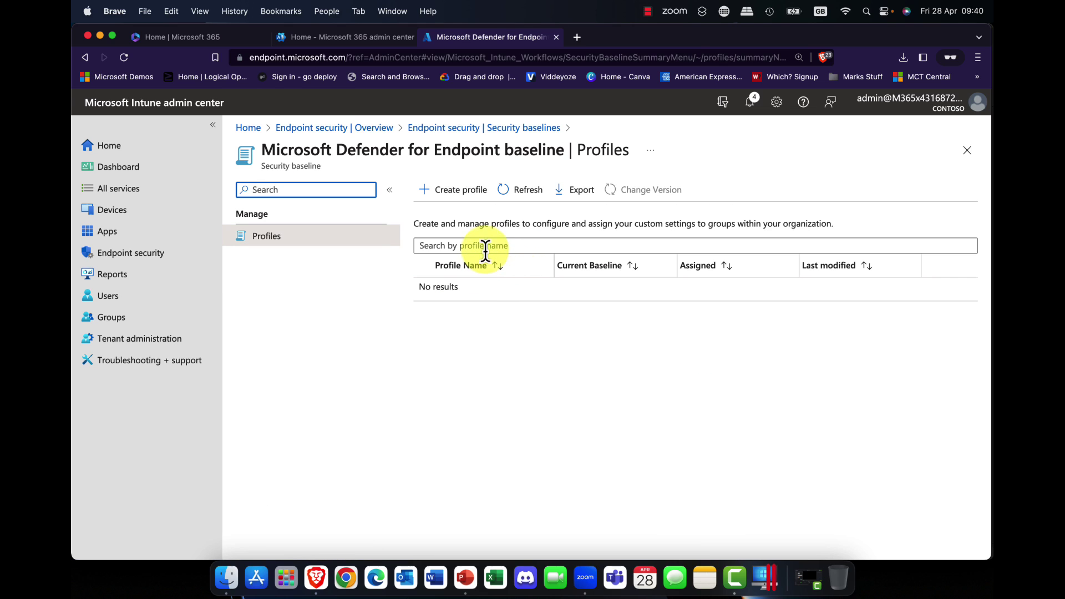
pyautogui.click(476, 193)
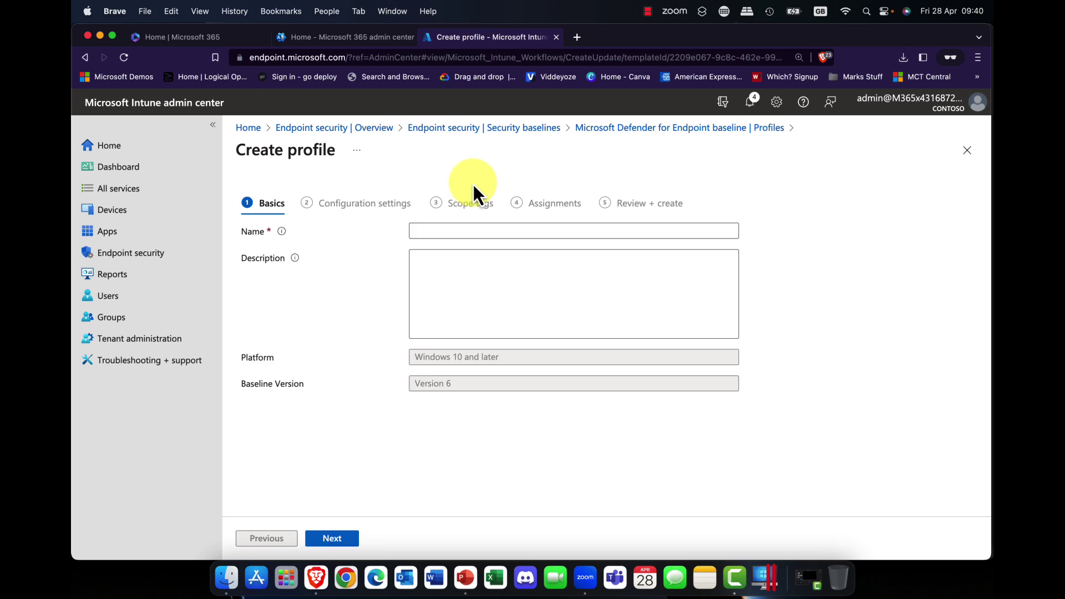
pyautogui.click(476, 231)
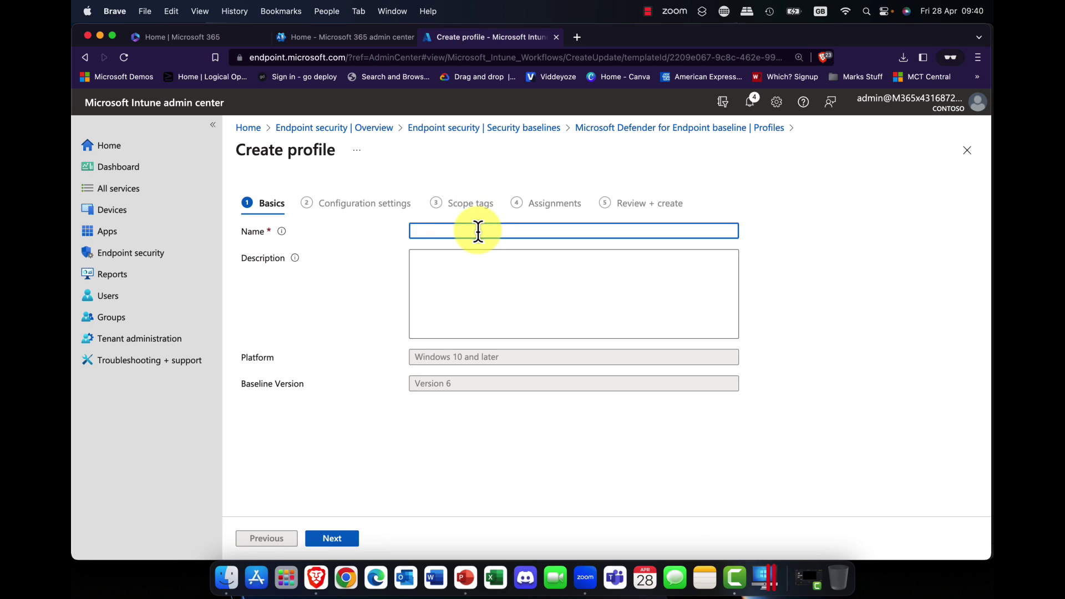
pyautogui.write('Oslo Base Profile')
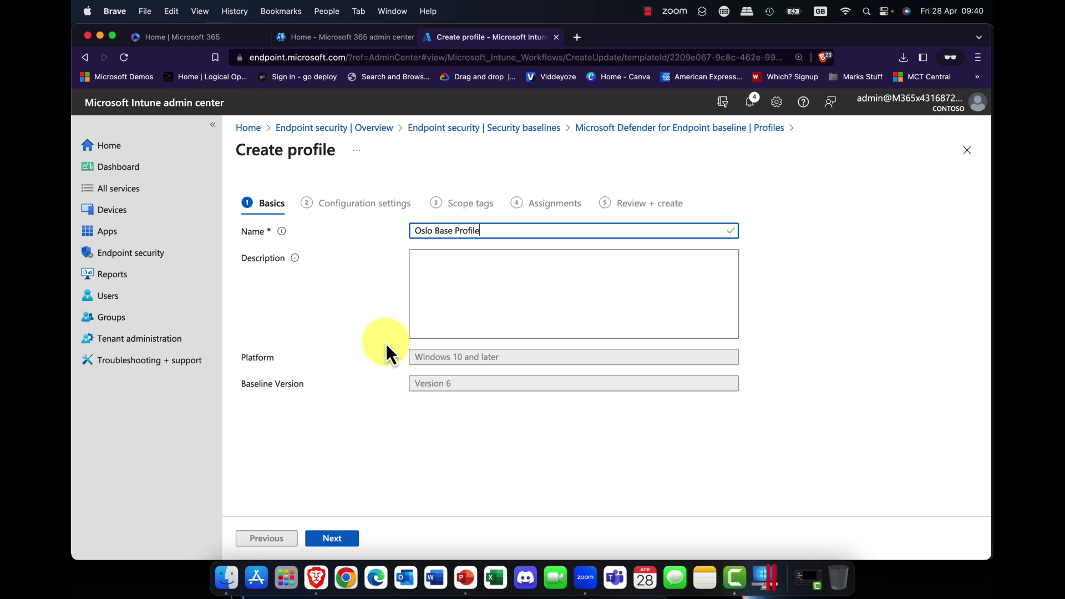
pyautogui.click(345, 541)
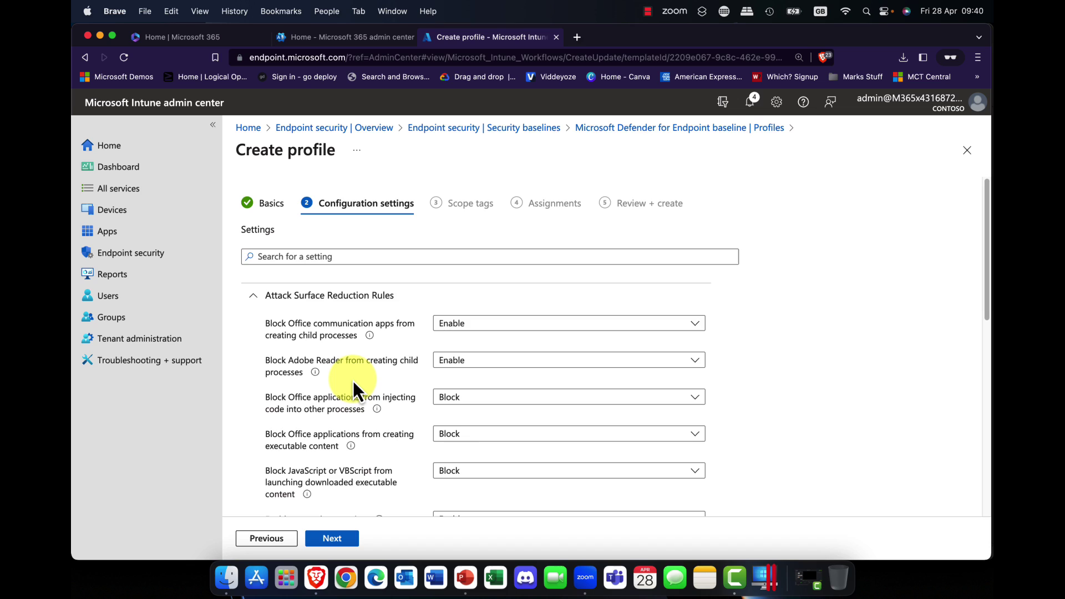
# Review the baseline's Attack Surface Reduction Rules for Office, scripts, USB and credential protection, and collapse that section.
pyautogui.scroll(-2, 352, 380)
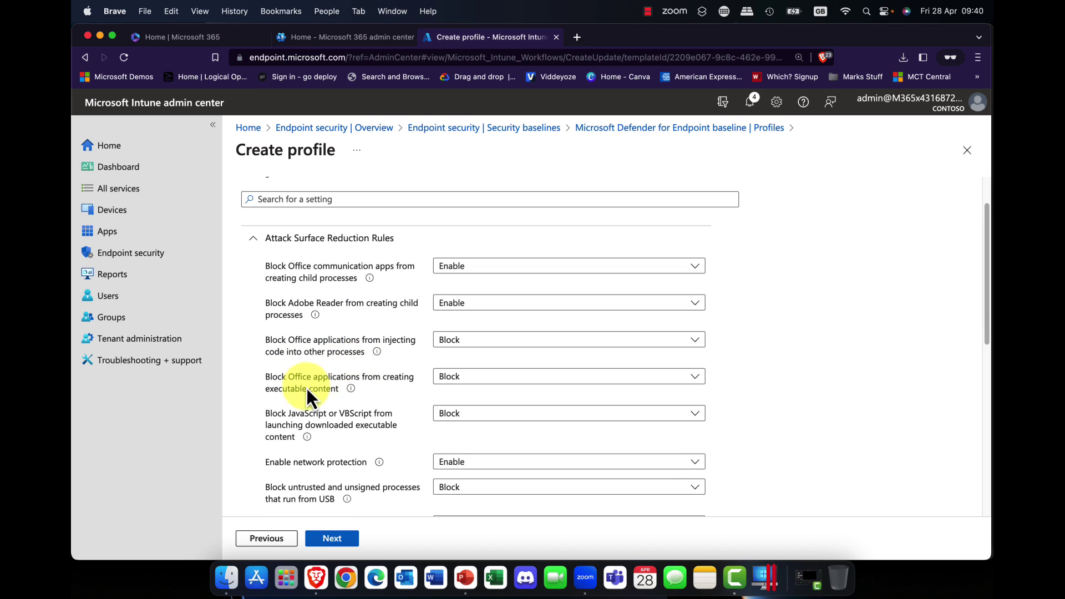
pyautogui.scroll(-3, 379, 395)
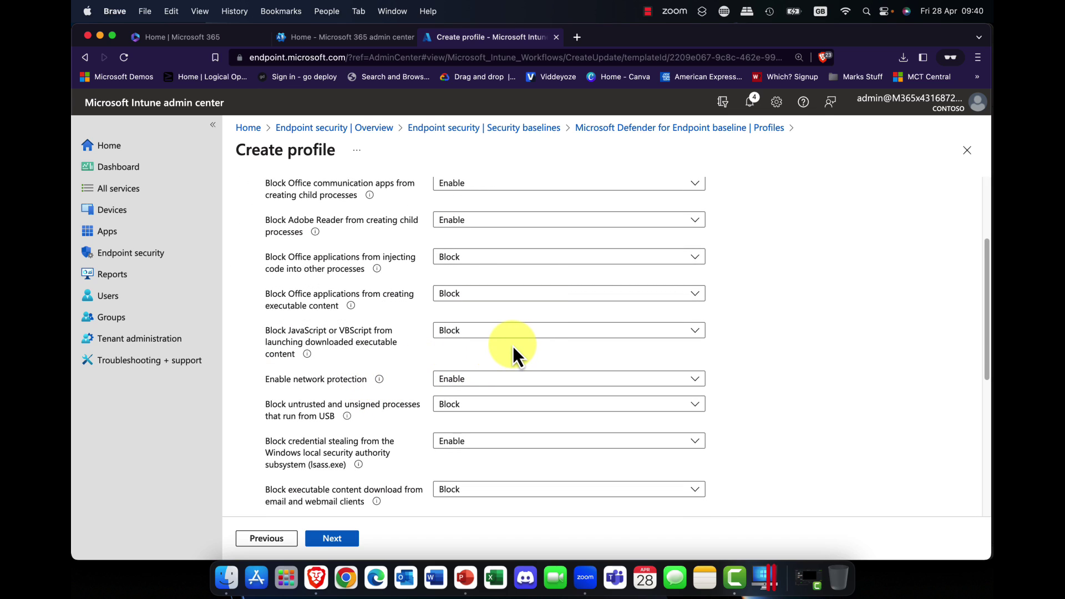
pyautogui.scroll(-3, 511, 352)
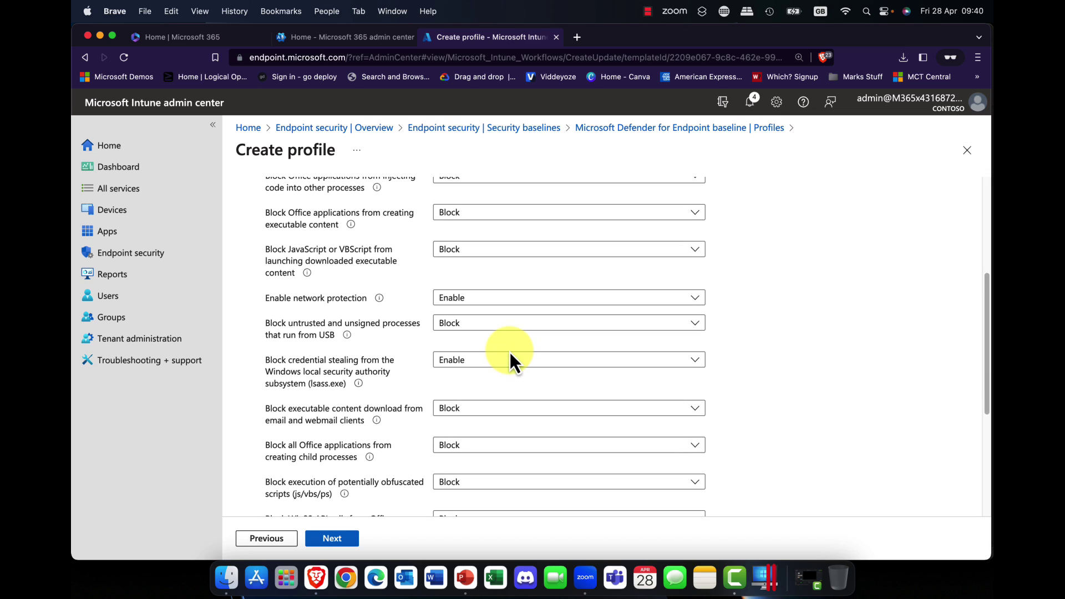
pyautogui.scroll(-2, 510, 355)
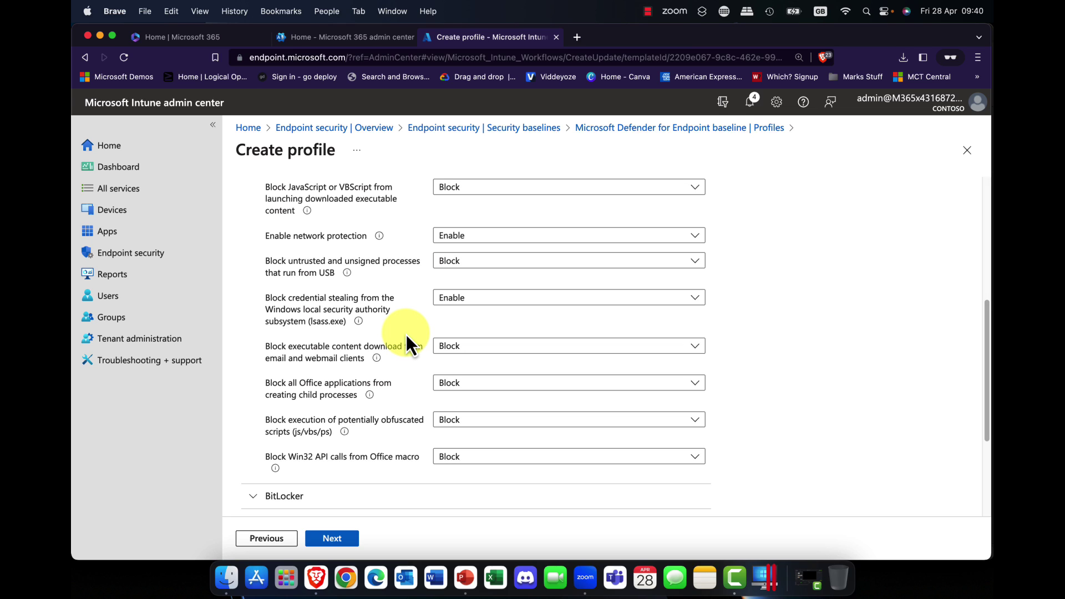
pyautogui.scroll(-1, 406, 334)
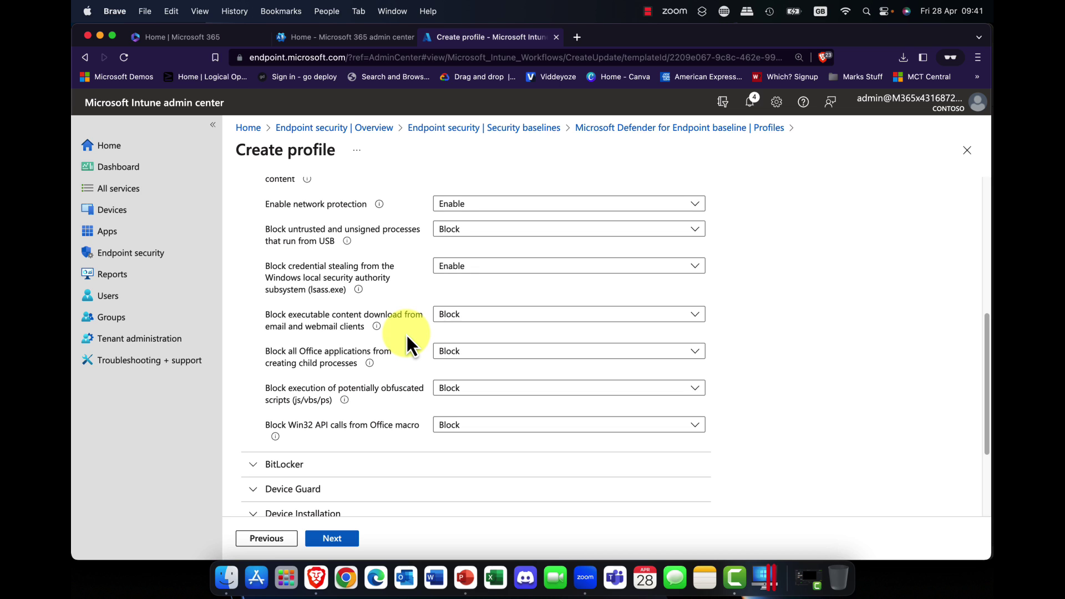
pyautogui.scroll(-3, 408, 369)
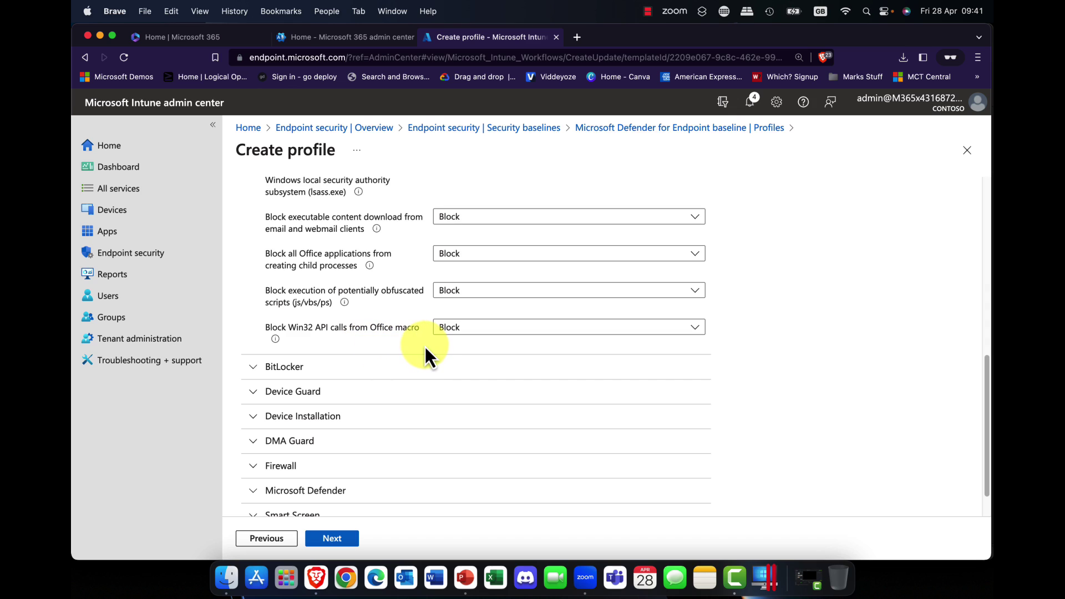
pyautogui.scroll(5, 291, 344)
pyautogui.scroll(3, 287, 342)
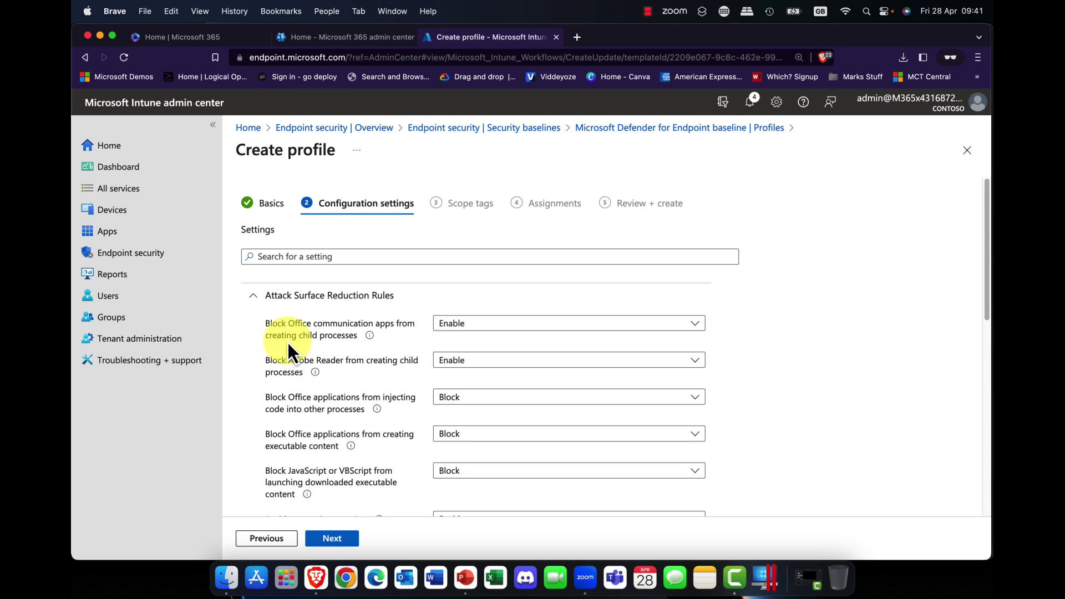
pyautogui.click(253, 298)
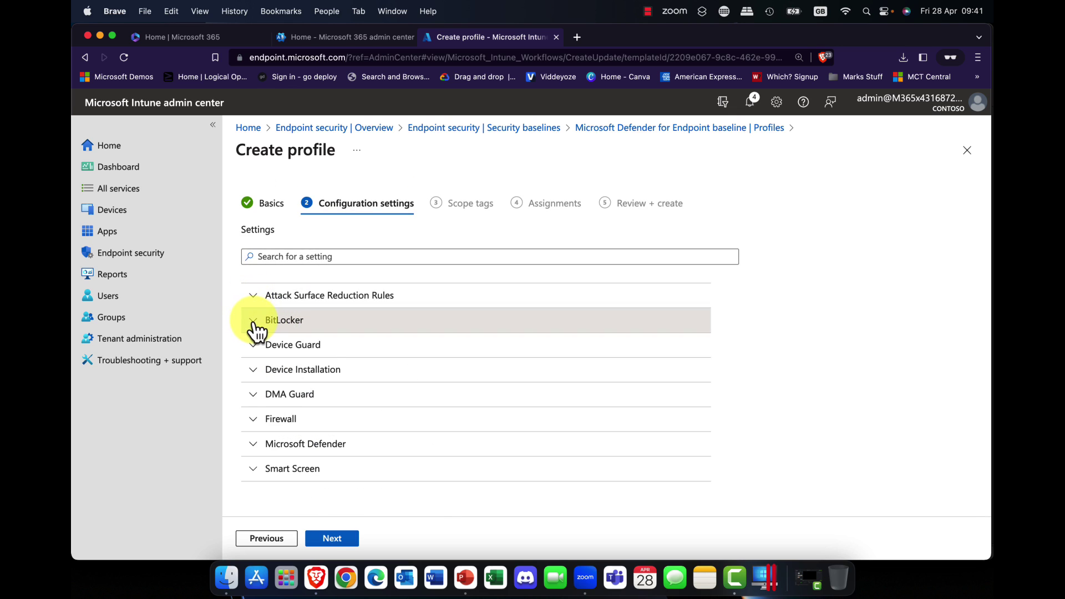
# Set the compatible TPM startup key to Allowed in the profile's BitLocker settings.
pyautogui.click(254, 323)
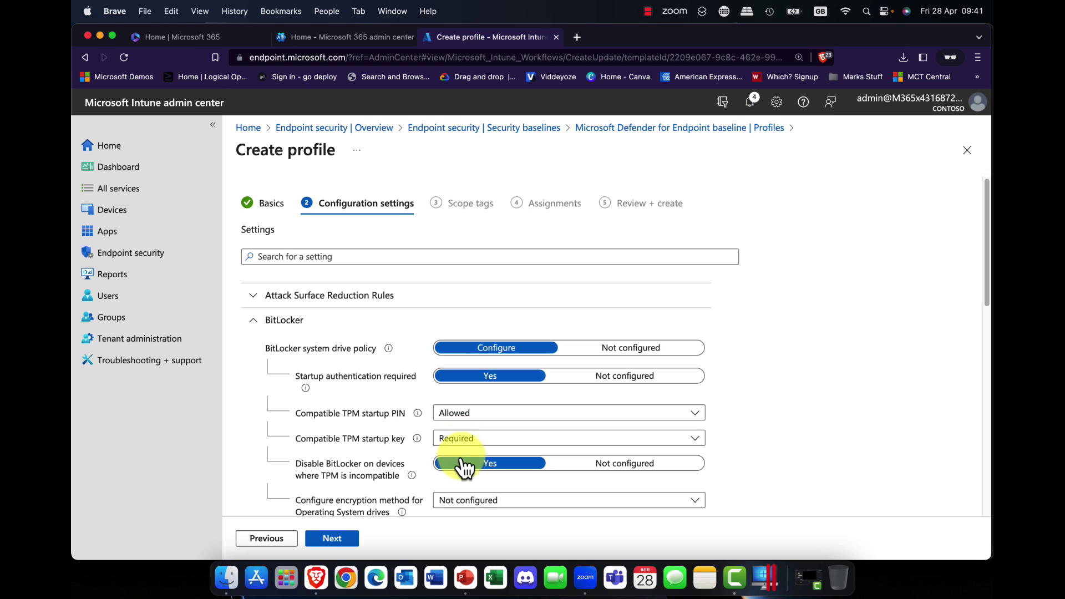
pyautogui.click(498, 440)
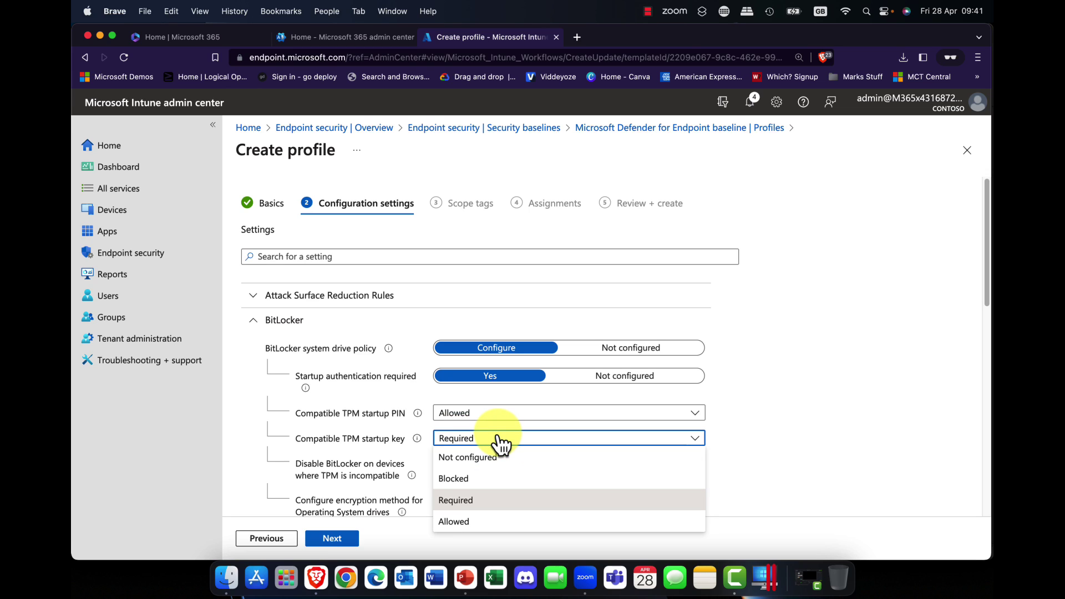
pyautogui.click(480, 521)
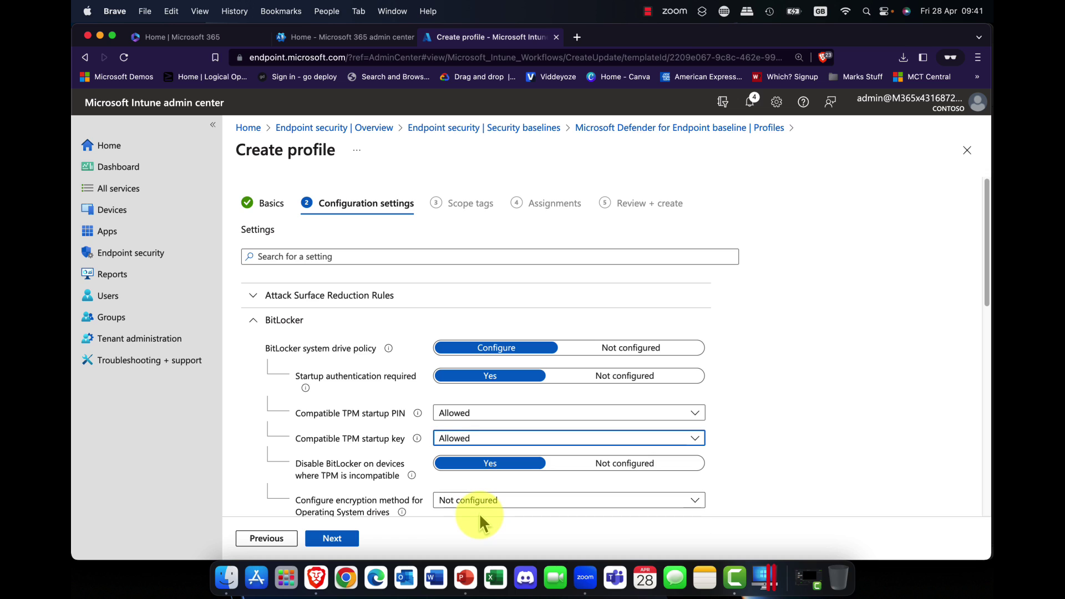
# Review the remaining BitLocker settings for standby states, fixed drives and removable drives, and expand the Device Guard settings.
pyautogui.scroll(-3, 484, 505)
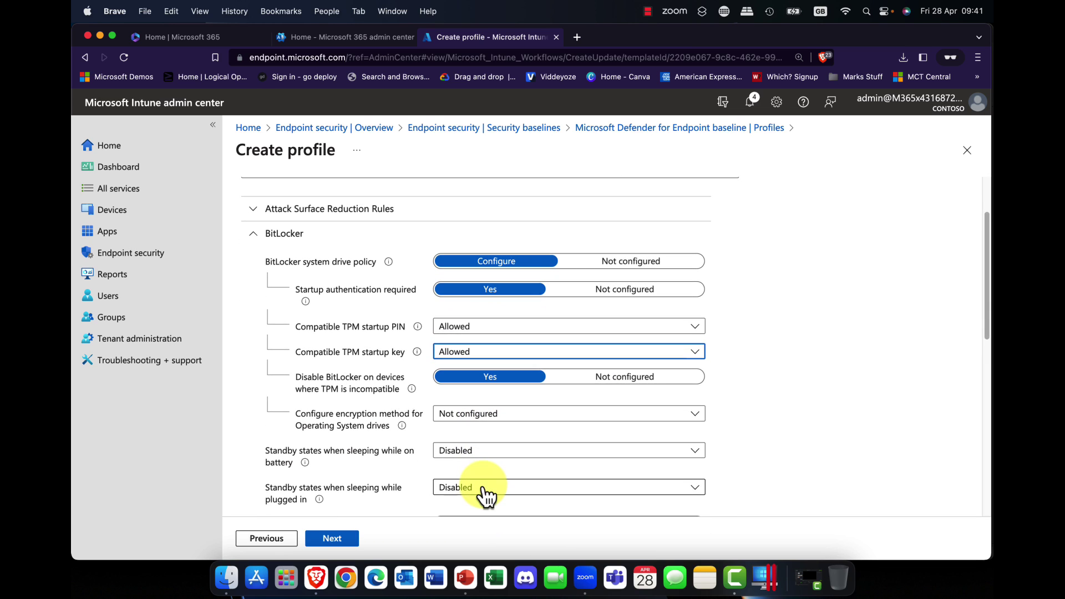
pyautogui.scroll(-2, 486, 496)
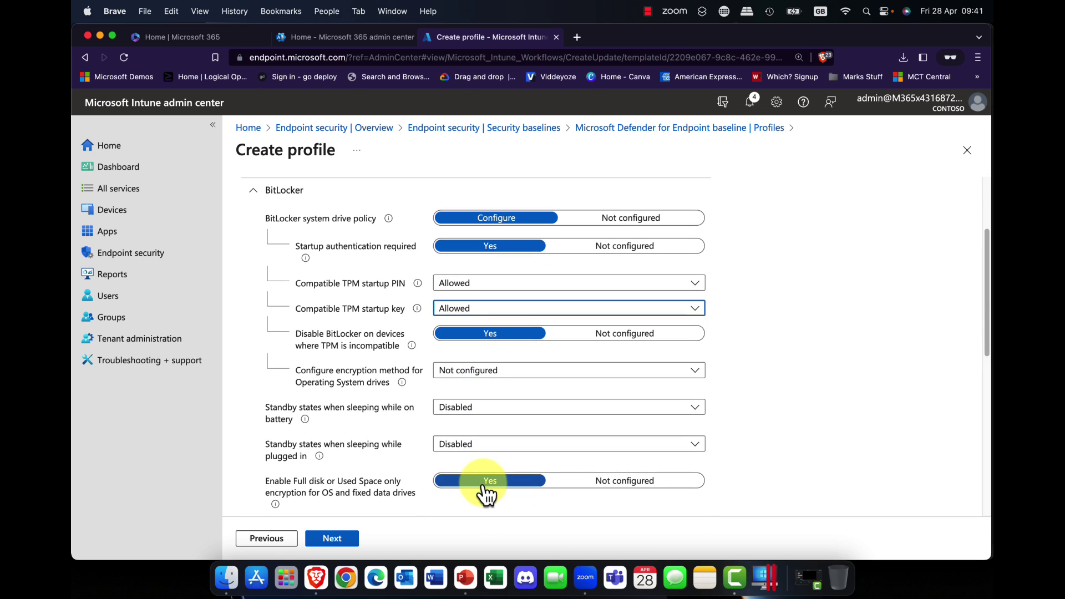
pyautogui.scroll(-3, 476, 482)
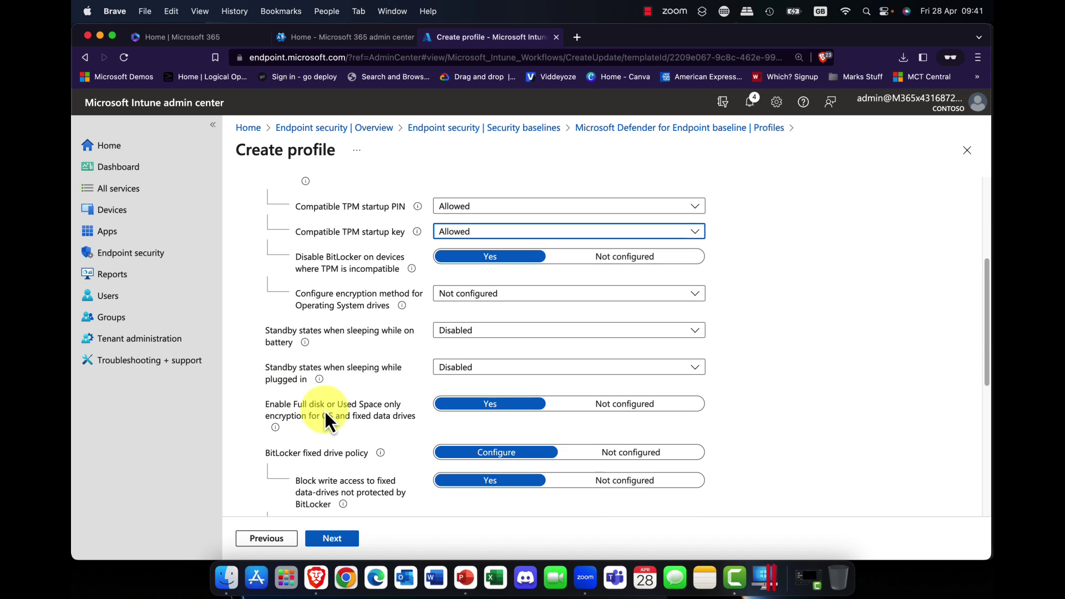
pyautogui.scroll(-10, 325, 412)
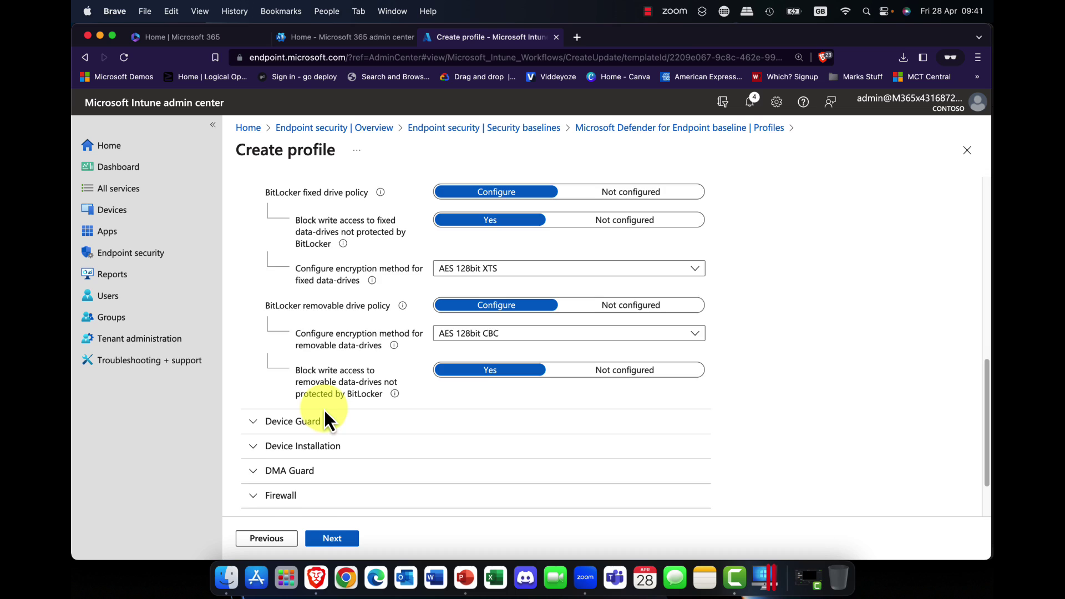
pyautogui.scroll(-3, 324, 414)
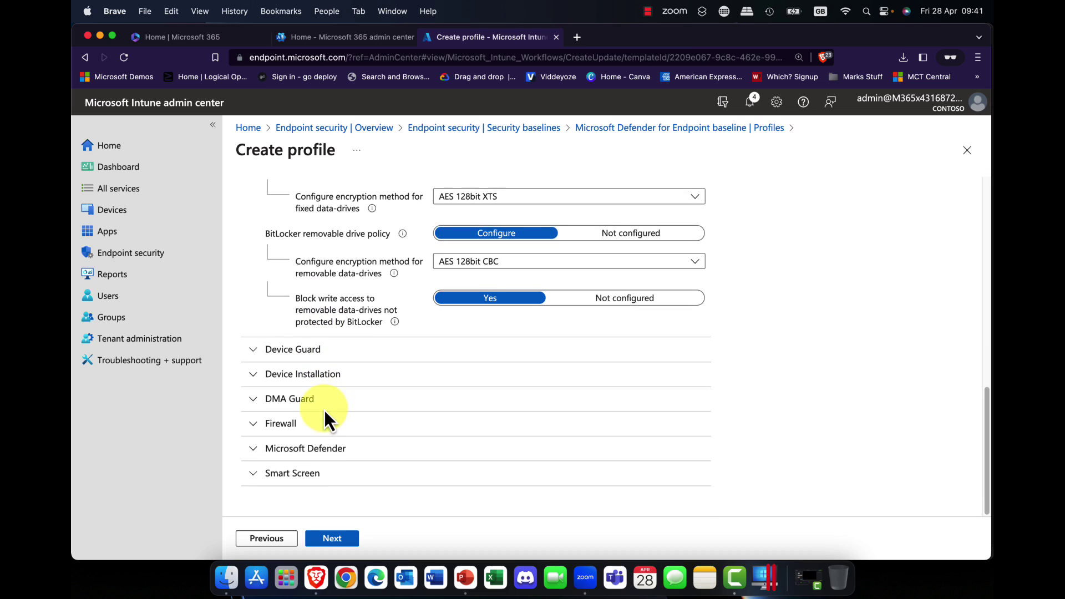
pyautogui.click(254, 359)
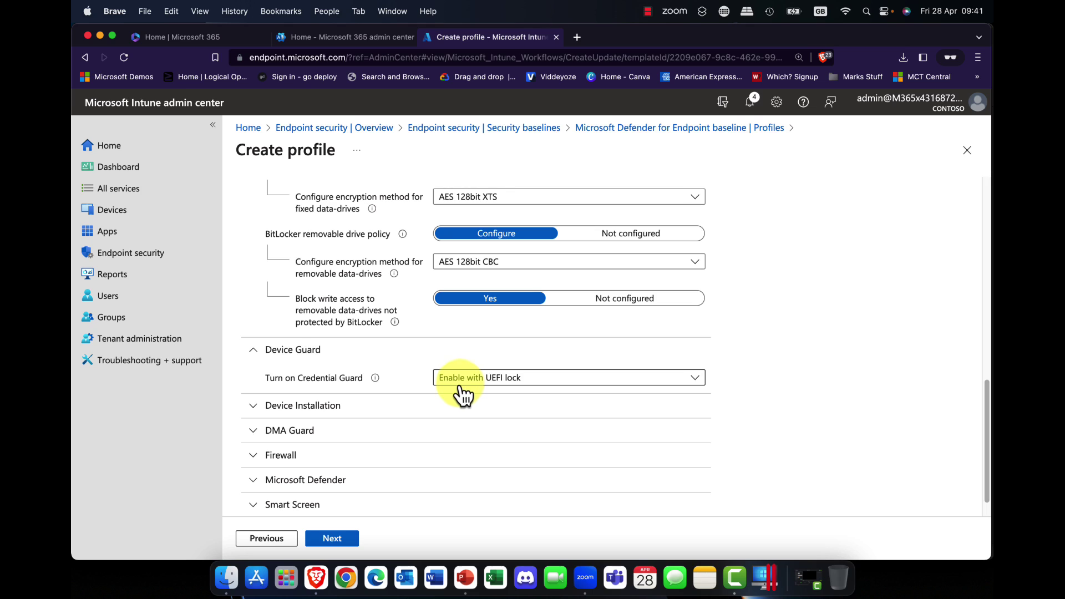
# Collapse the Device Guard settings, and review the Device Installation and DMA Guard sections of the baseline.
pyautogui.click(258, 353)
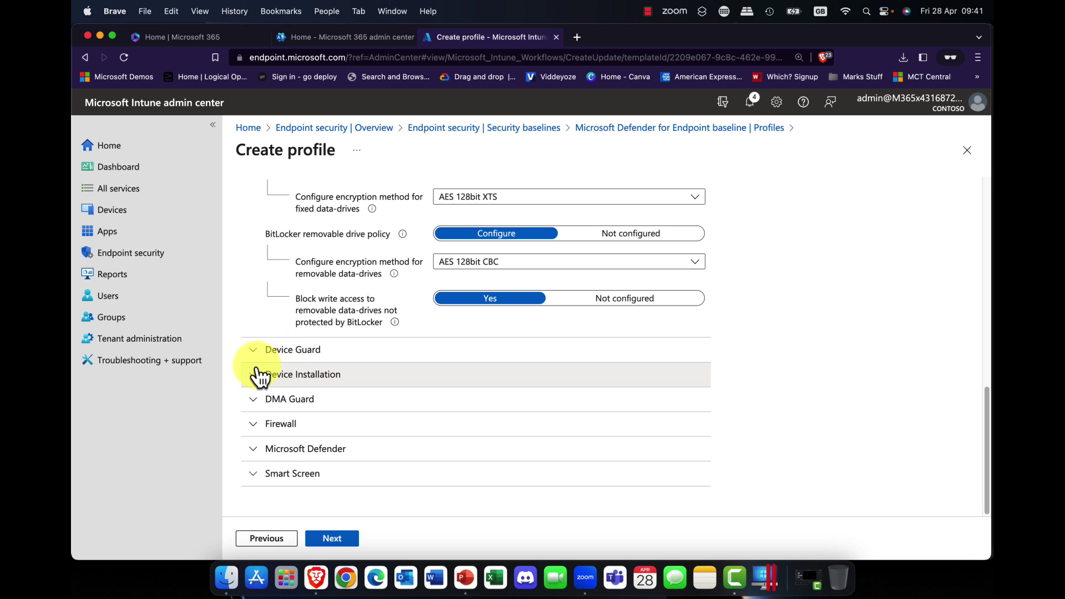
pyautogui.click(258, 376)
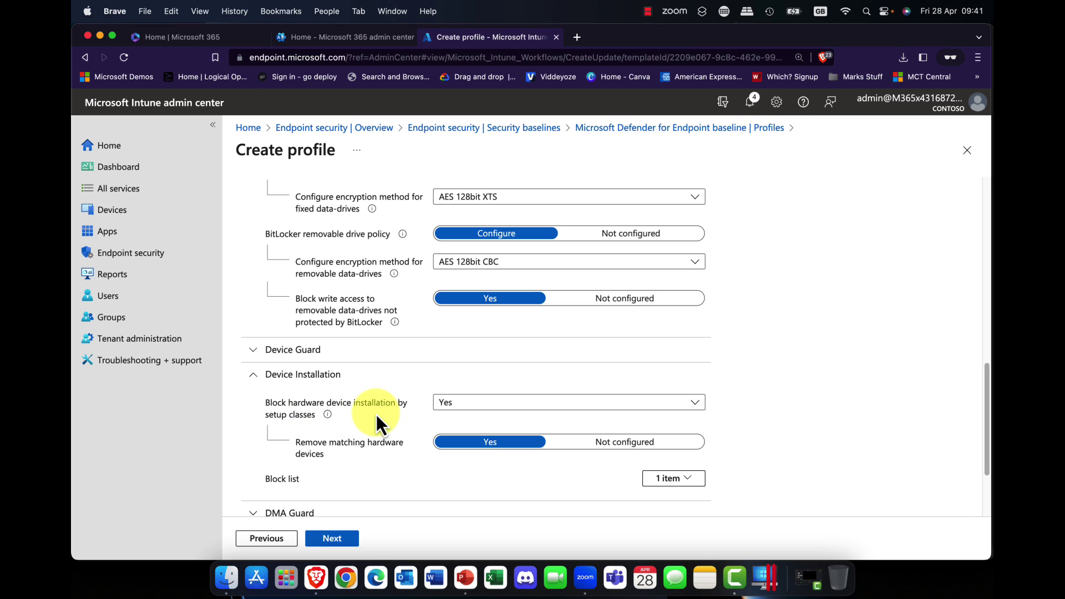
pyautogui.click(253, 374)
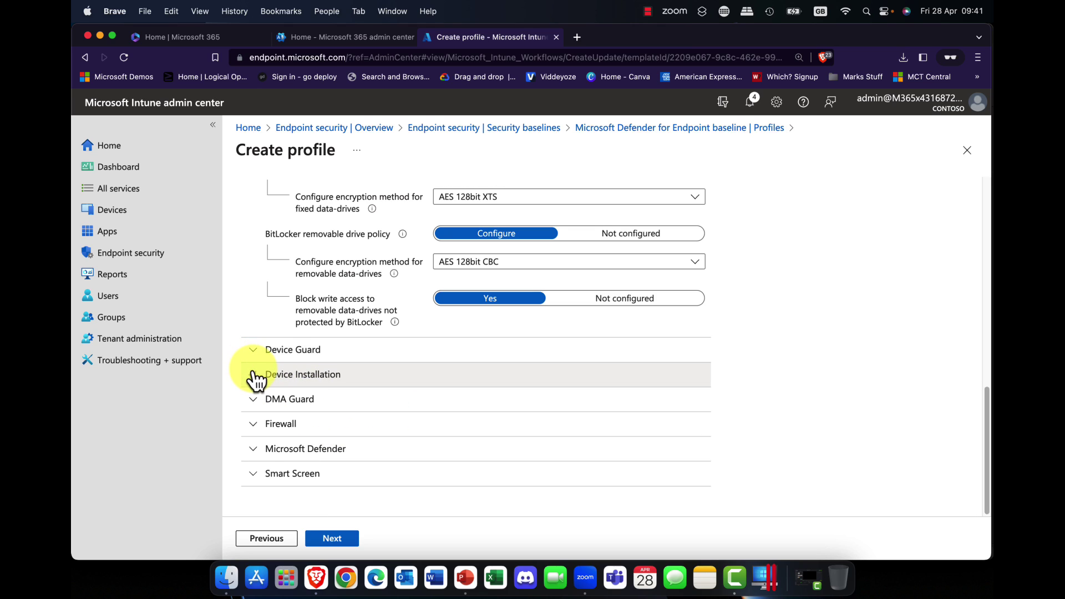
pyautogui.click(254, 403)
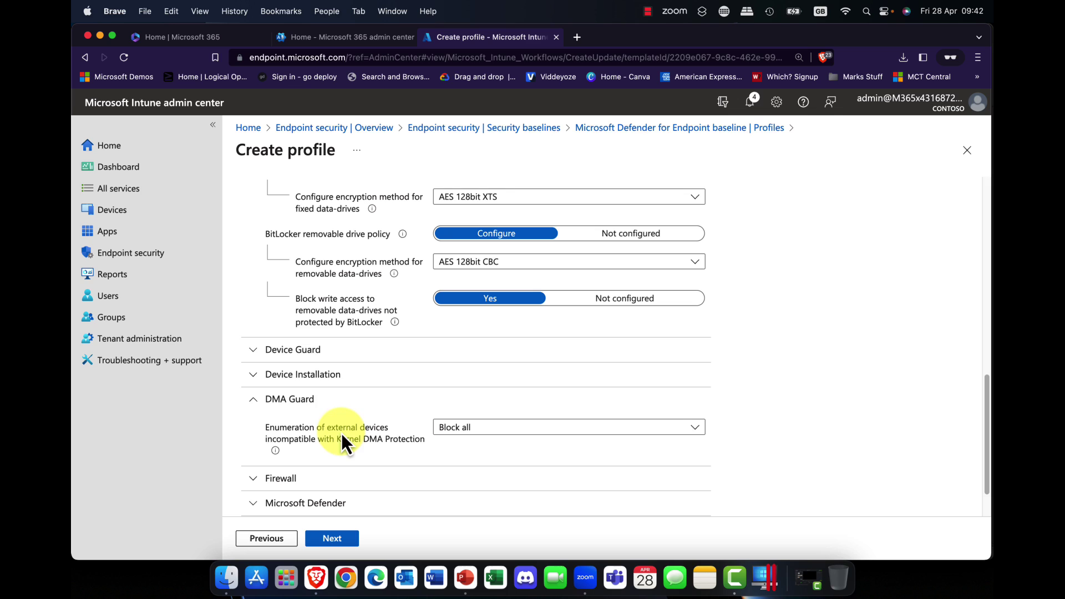
pyautogui.click(256, 401)
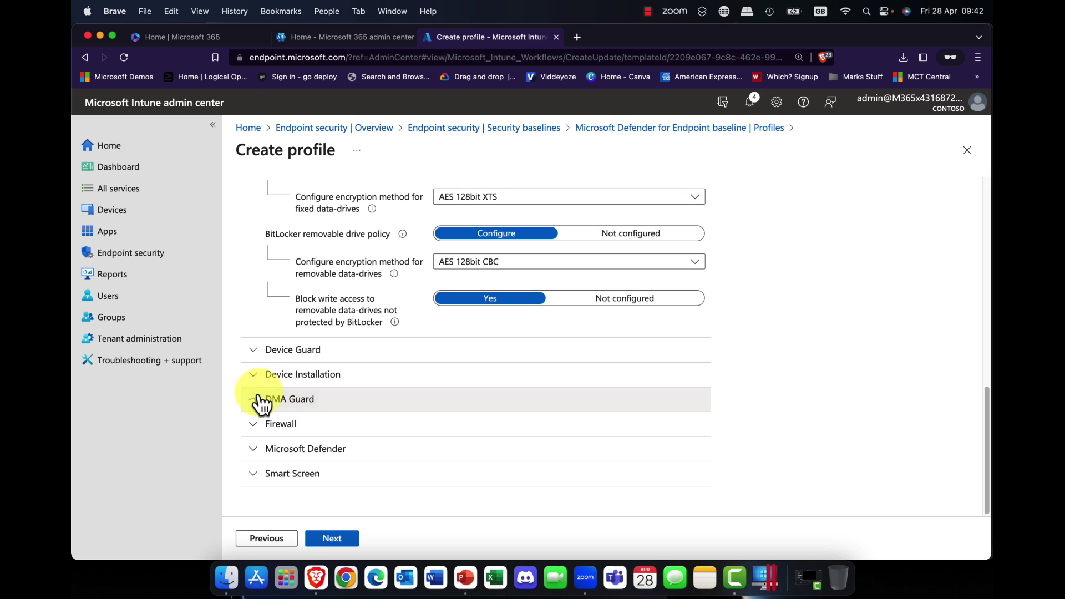
# Expand the baseline's Firewall settings and select Disabled for Stateful File Transfer Protocol (FTP).
pyautogui.click(261, 430)
pyautogui.scroll(-1, 328, 424)
pyautogui.scroll(-3, 328, 417)
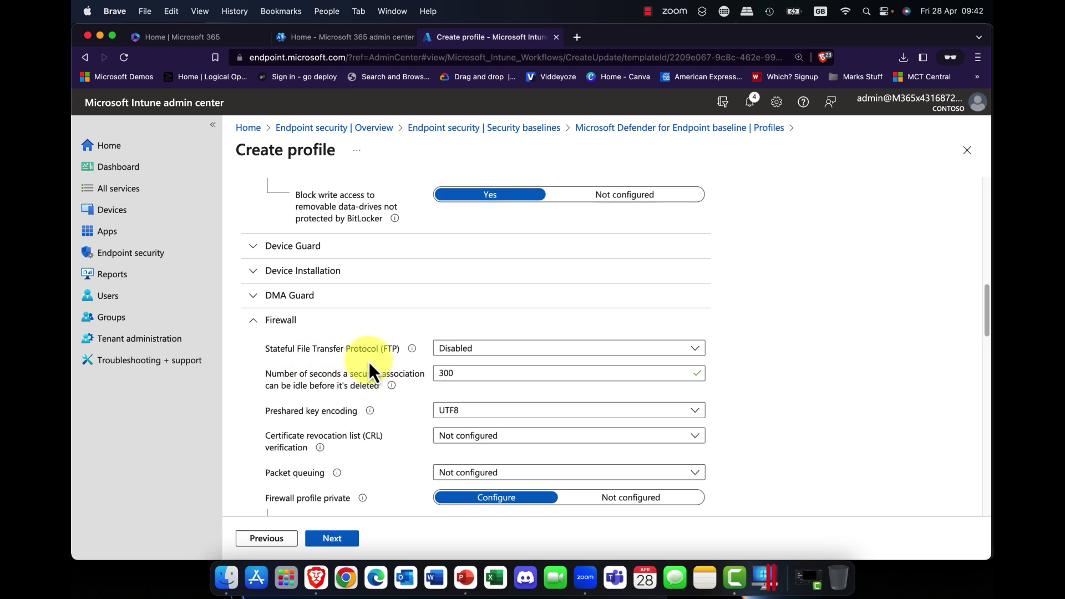
pyautogui.click(511, 361)
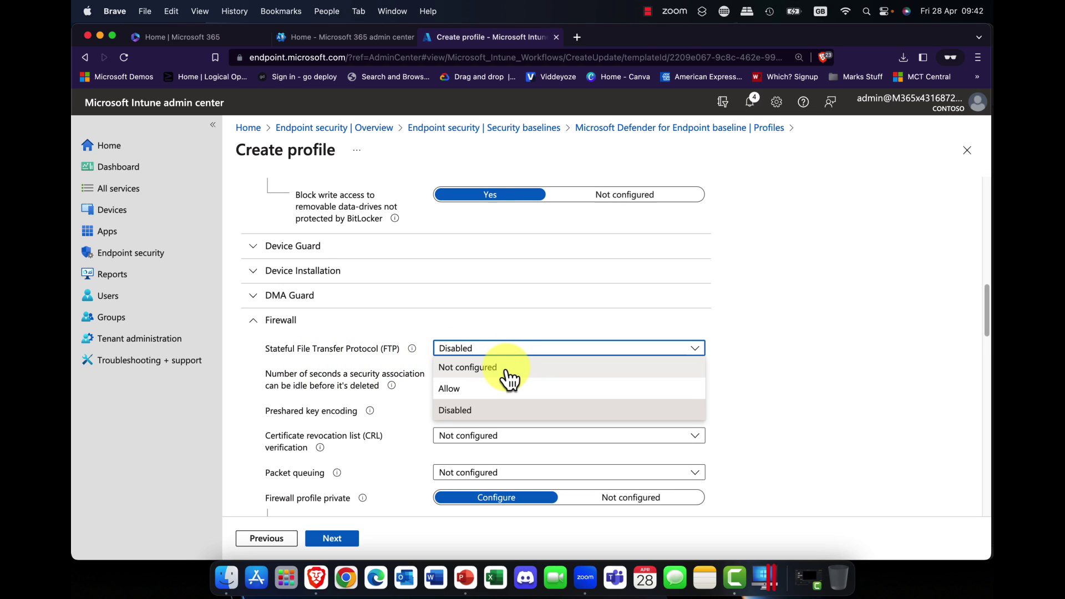
pyautogui.click(489, 413)
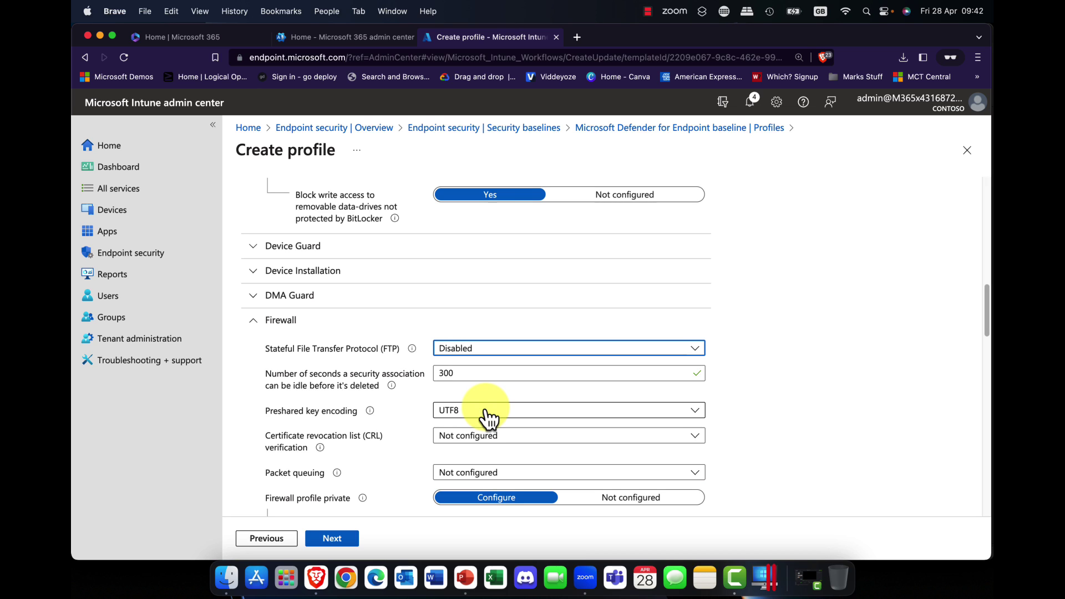
# Set the firewall's Certificate revocation list (CRL) verification to Attempt.
pyautogui.scroll(-3, 486, 413)
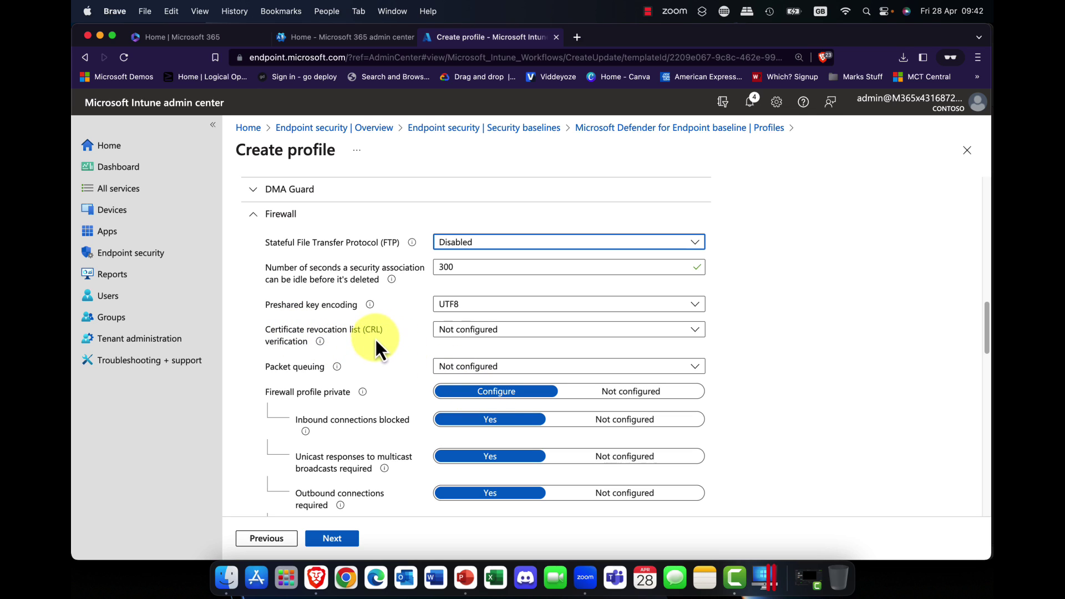
pyautogui.click(505, 331)
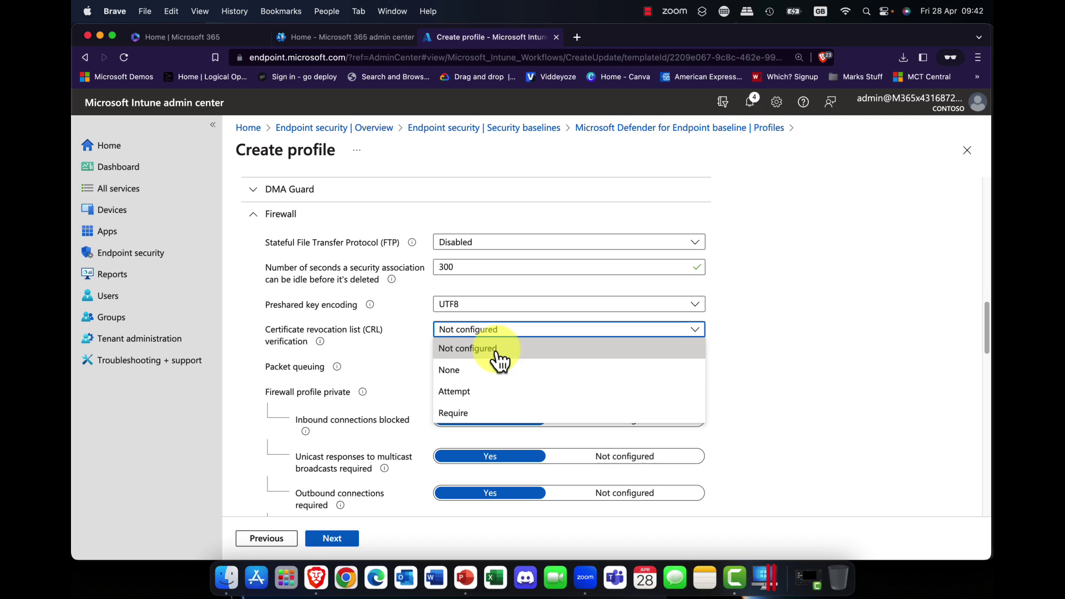
pyautogui.click(484, 395)
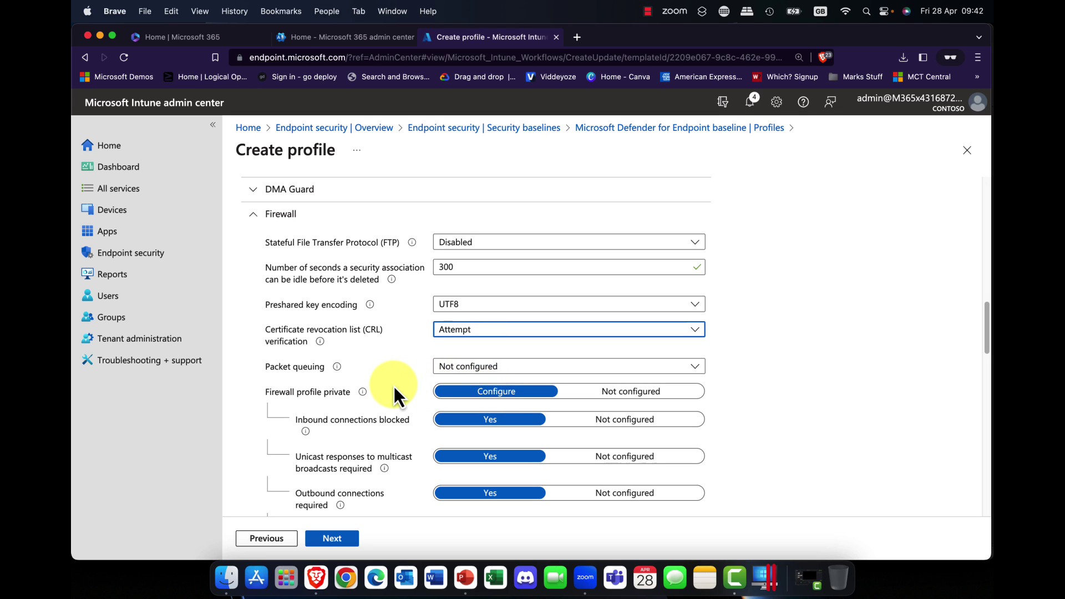
# Review the private firewall profile settings and continue to the assignments, keeping the Default scope tag.
pyautogui.scroll(-3, 394, 385)
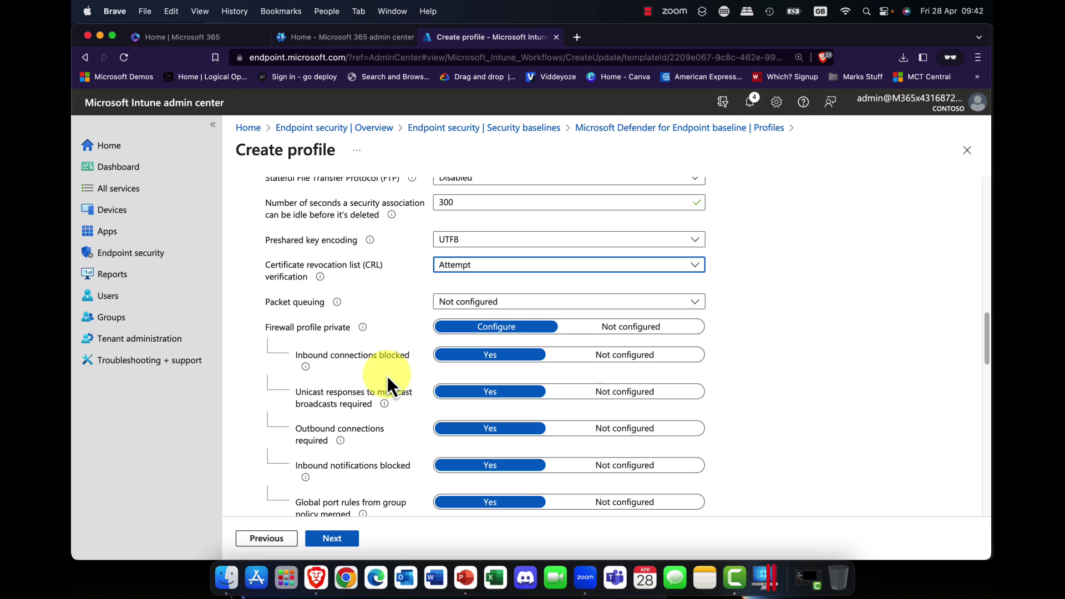
pyautogui.scroll(-5, 384, 377)
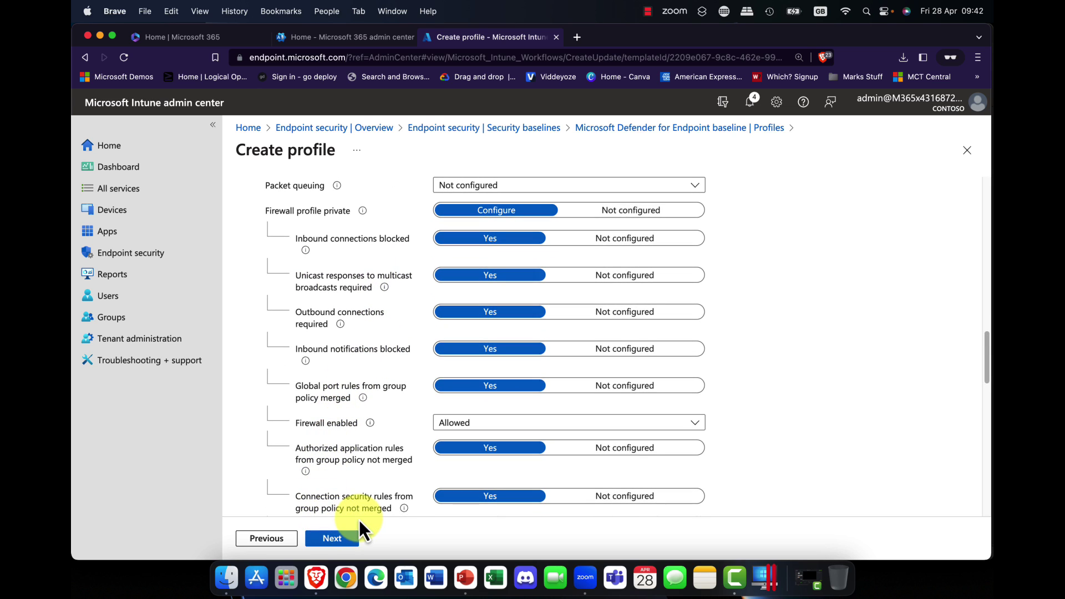
pyautogui.click(333, 538)
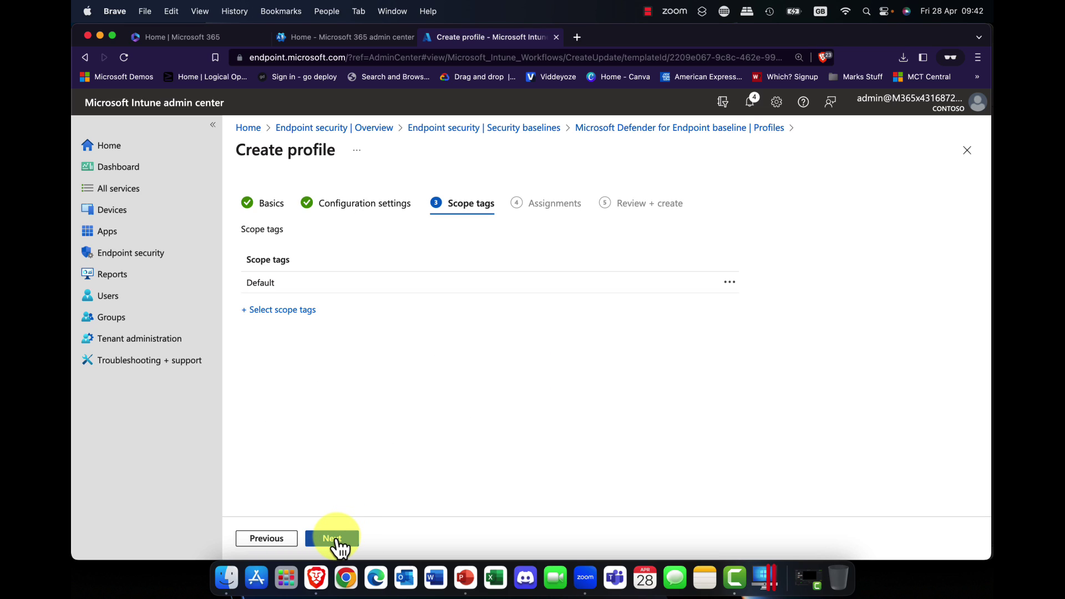
pyautogui.click(335, 539)
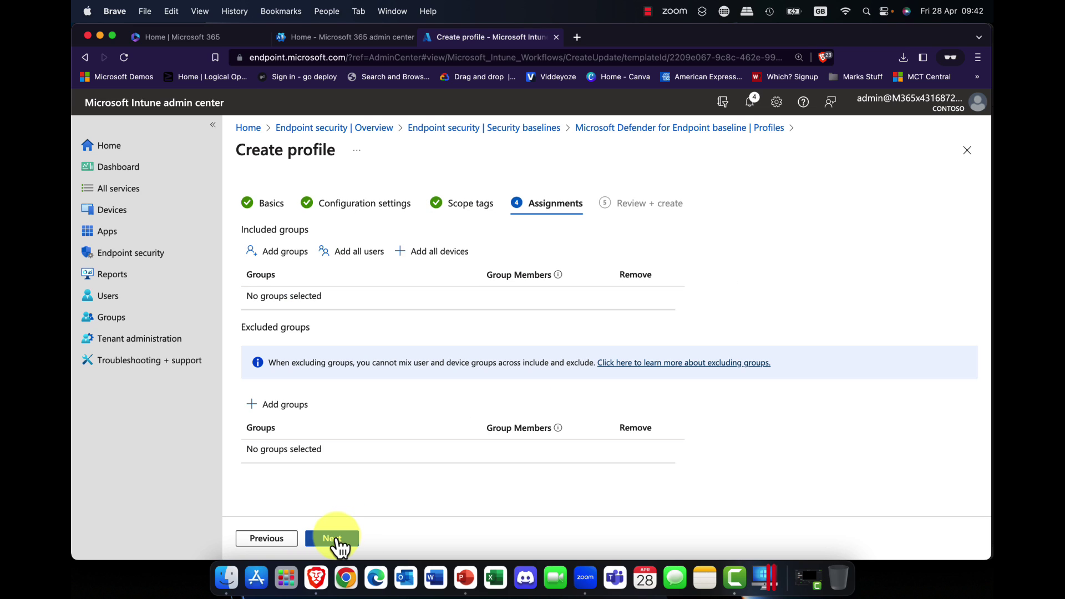
# Add the Sales group to the profile's included groups.
pyautogui.click(303, 261)
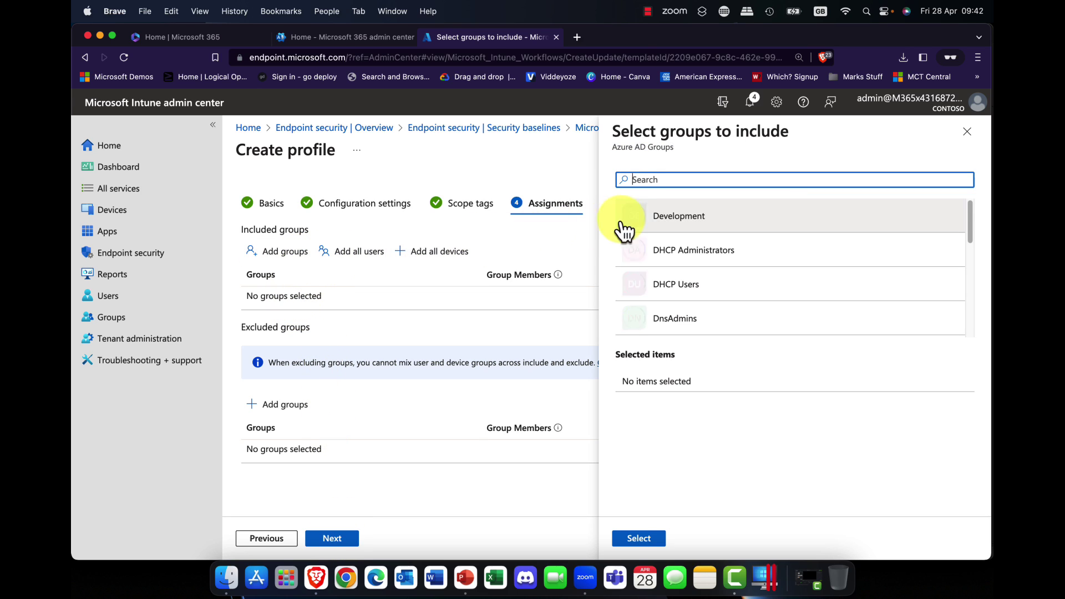
pyautogui.scroll(-5, 731, 254)
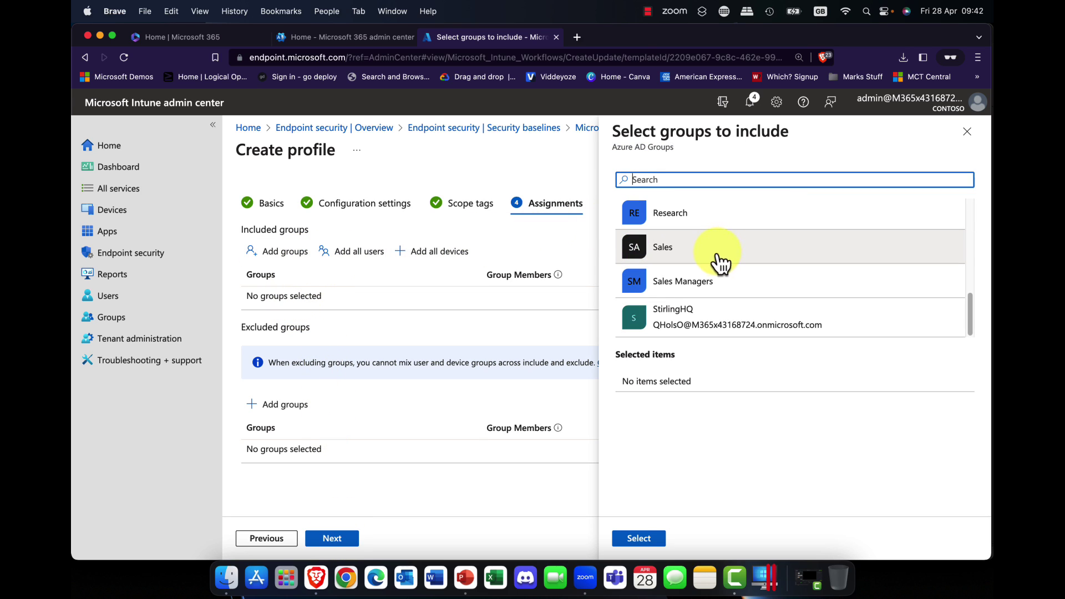
pyautogui.click(673, 258)
pyautogui.click(639, 538)
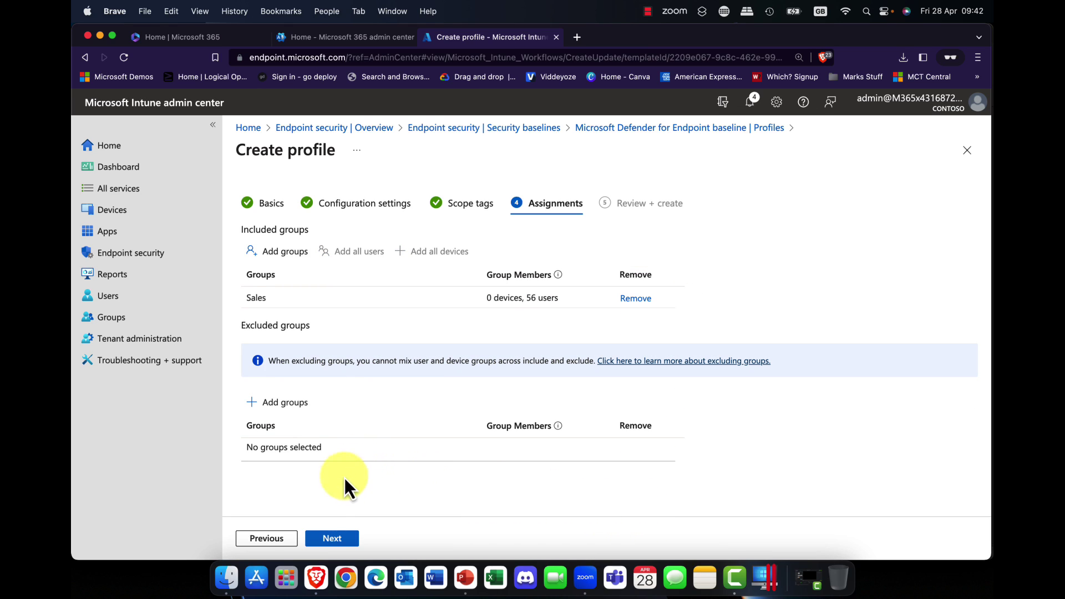
# Review the Oslo Base Profile summary and create the profile.
pyautogui.click(340, 538)
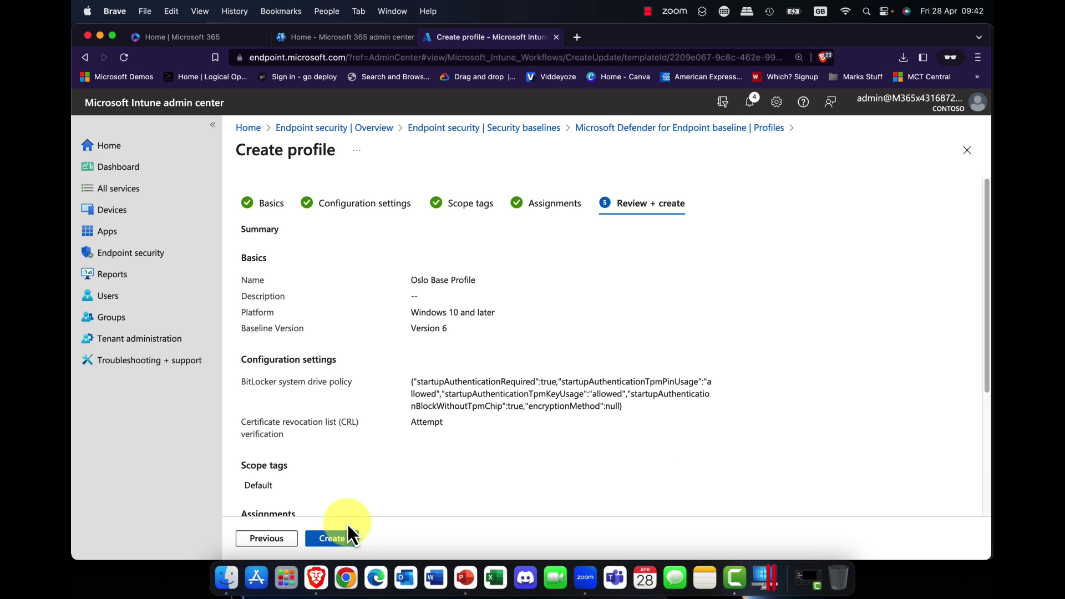
pyautogui.scroll(-3, 398, 436)
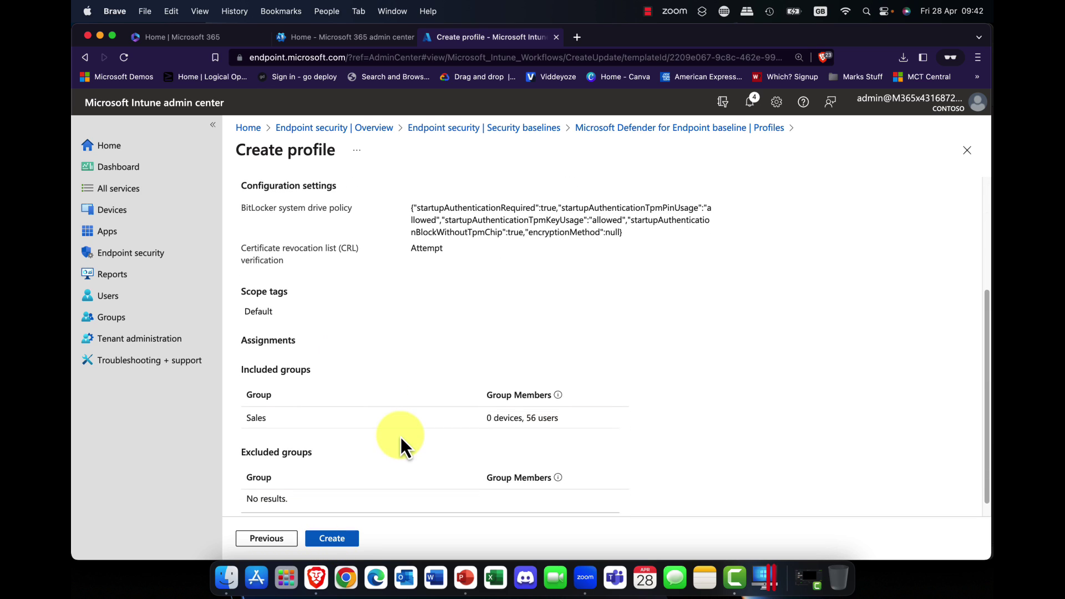
pyautogui.click(332, 538)
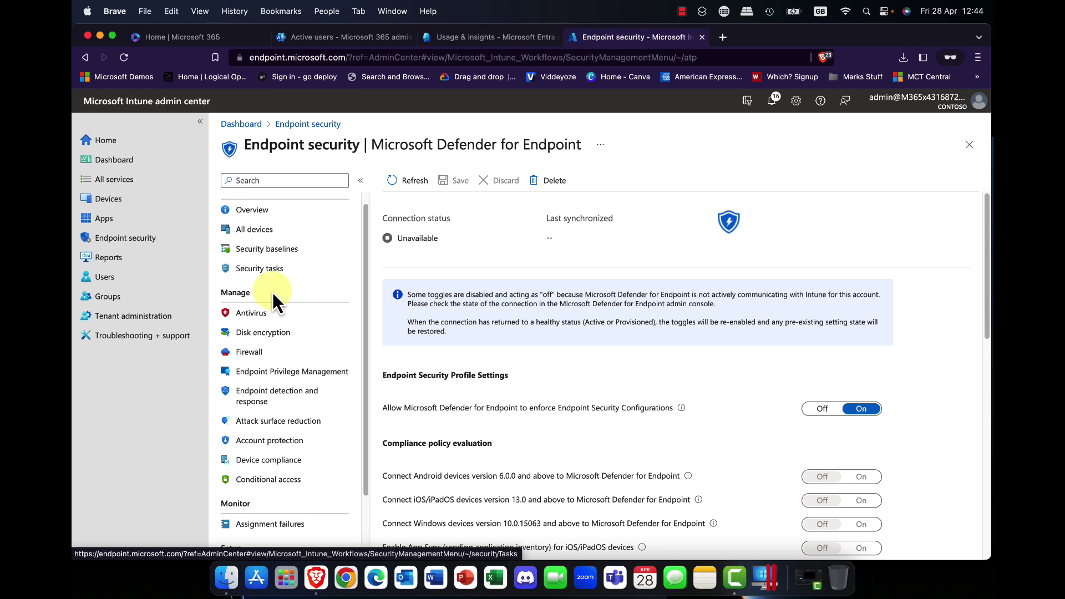
# Review the Antivirus area of Endpoint security, including unhealthy endpoints, active malware and reusable settings, and return to its summary.
pyautogui.click(271, 311)
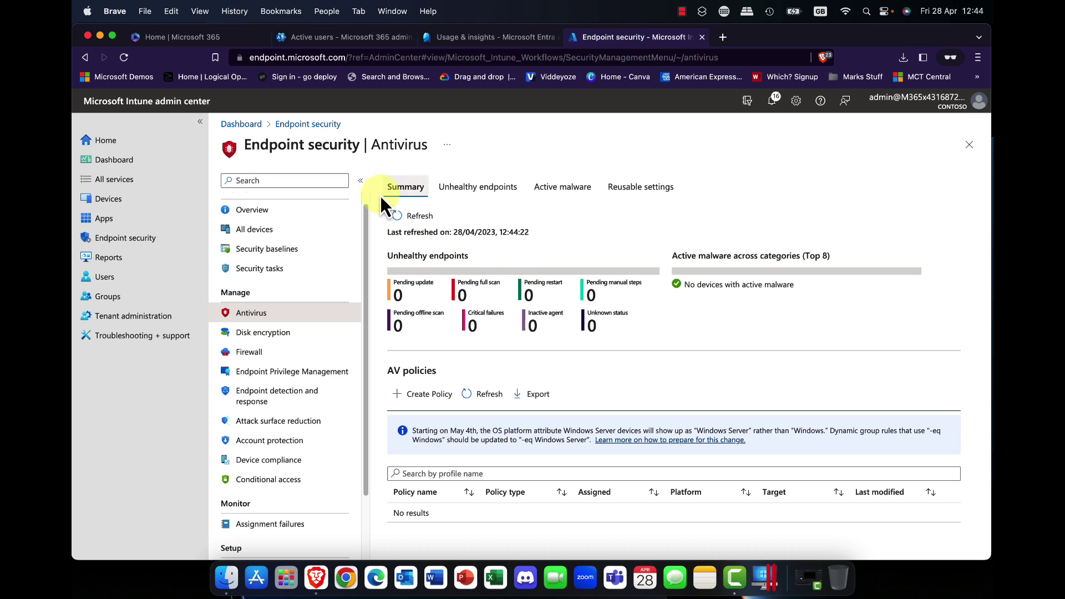
pyautogui.click(487, 196)
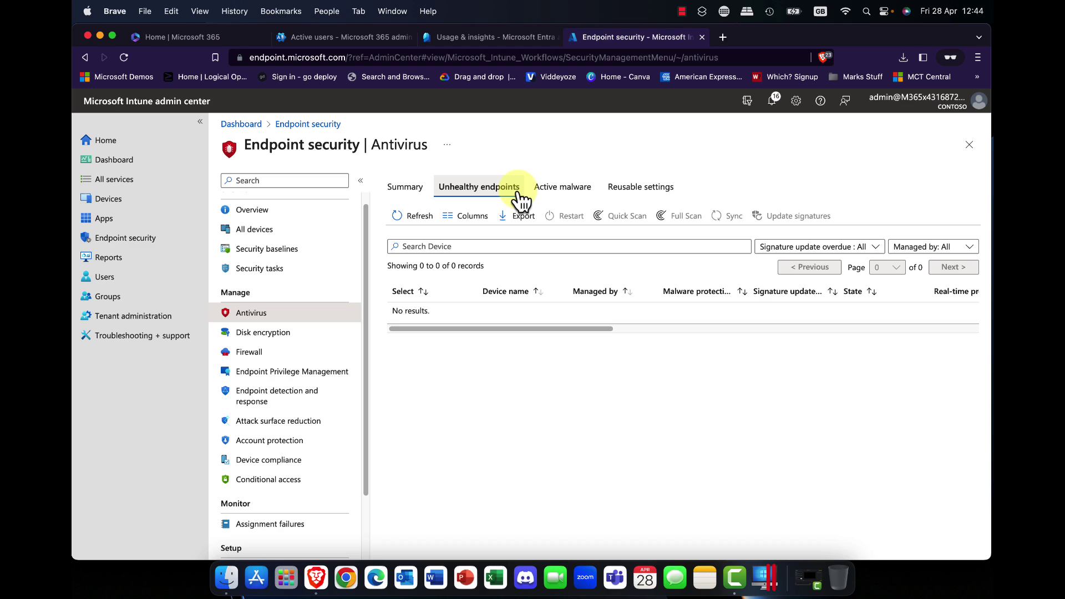
pyautogui.click(567, 191)
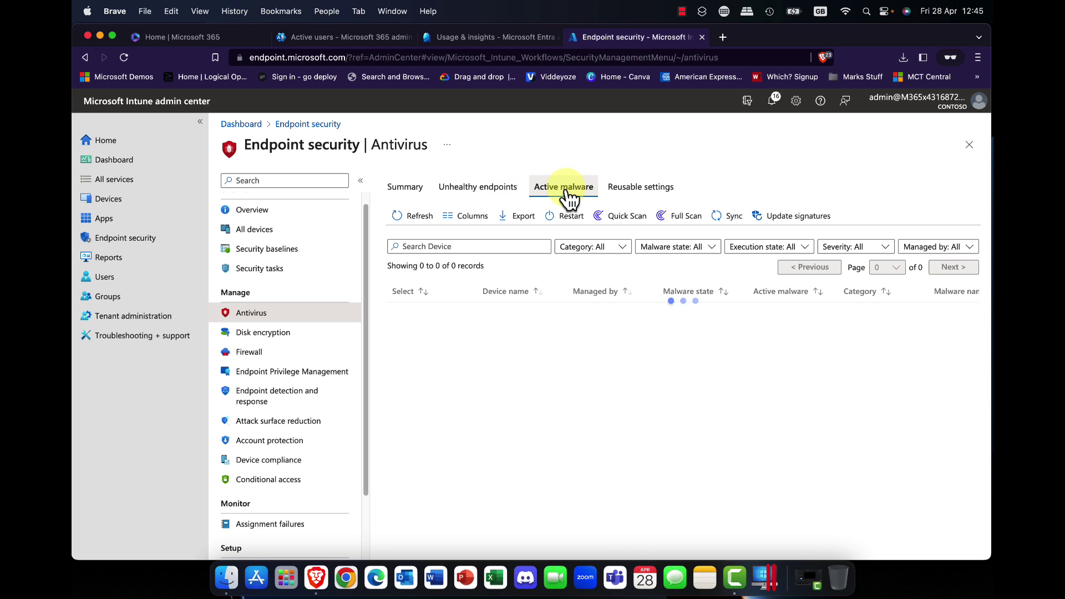
pyautogui.click(637, 192)
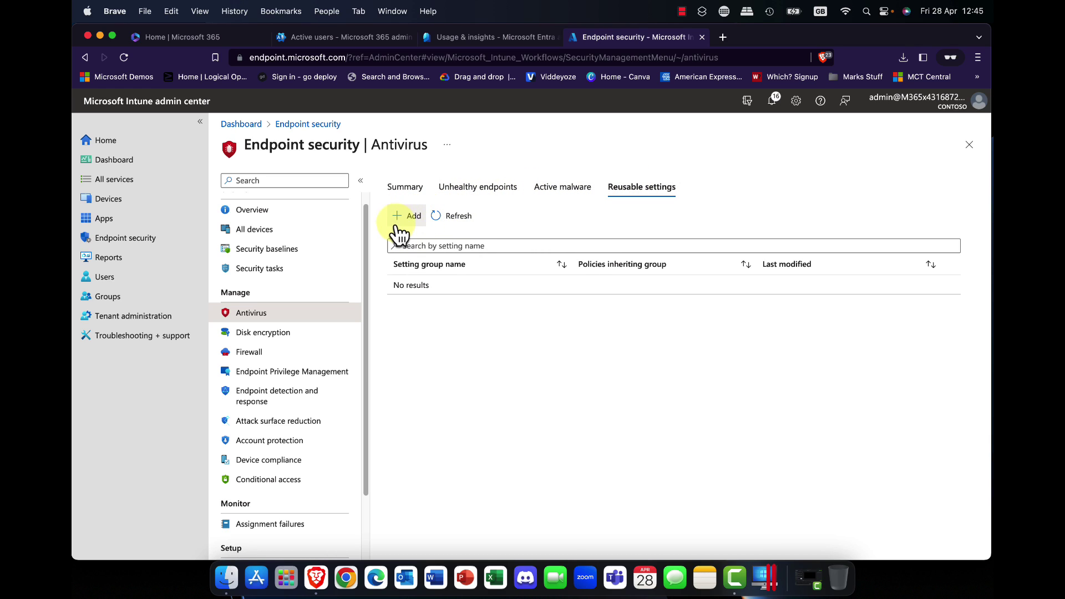
pyautogui.click(402, 192)
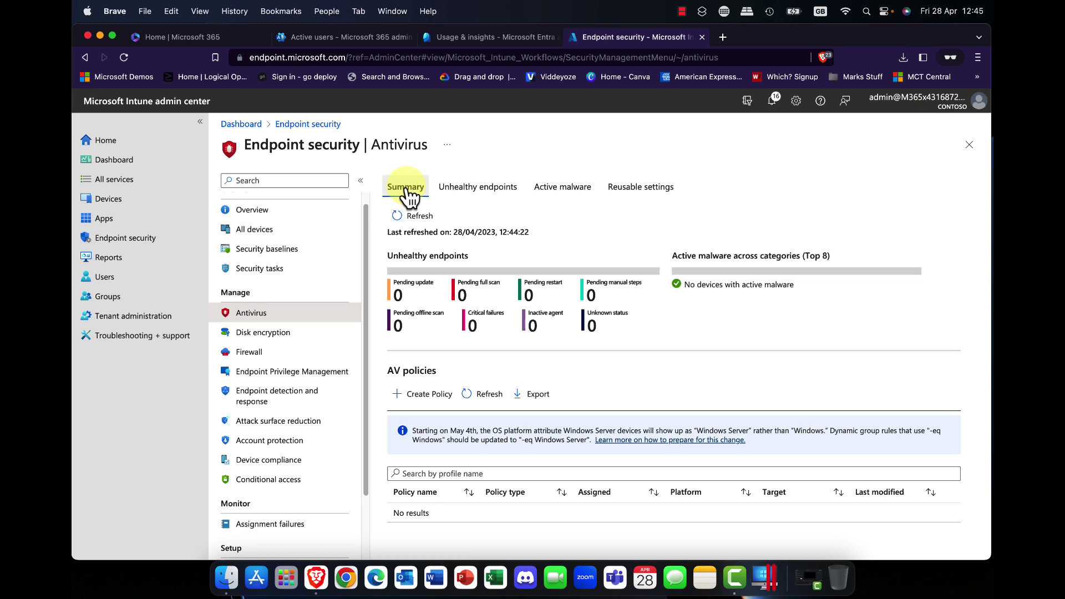
# Start an antivirus policy for Windows 10, Windows 11, and Windows Server using the Microsoft Defender Antivirus profile.
pyautogui.click(418, 399)
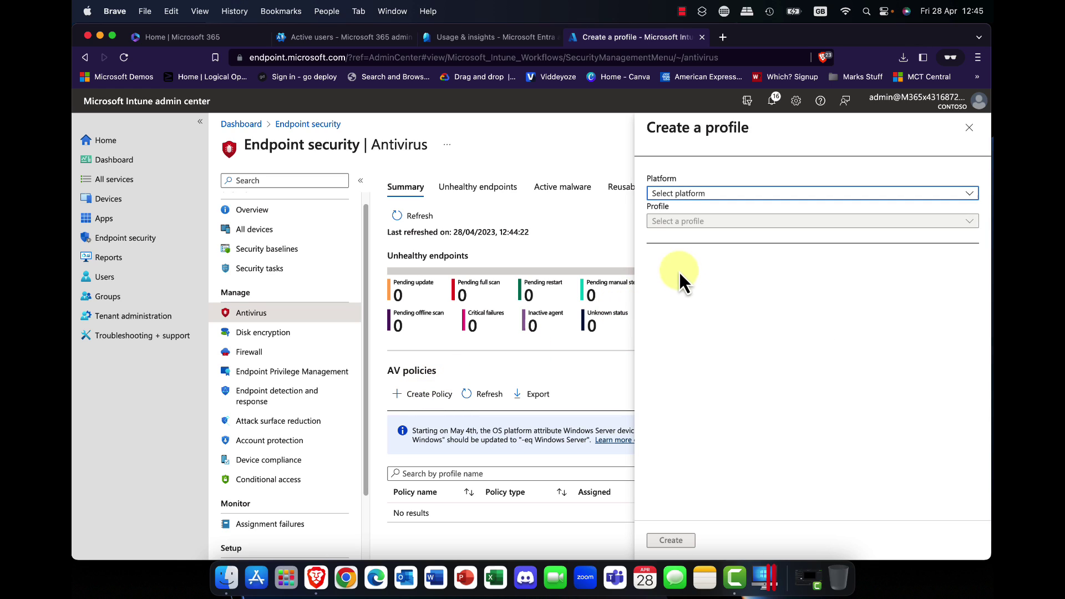
pyautogui.click(771, 195)
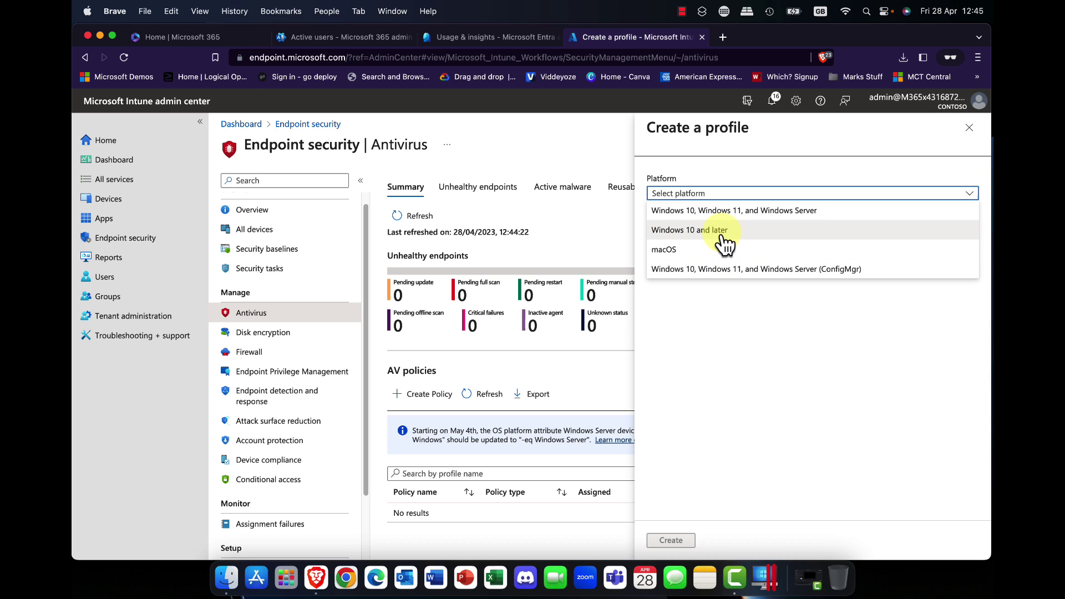
pyautogui.click(720, 213)
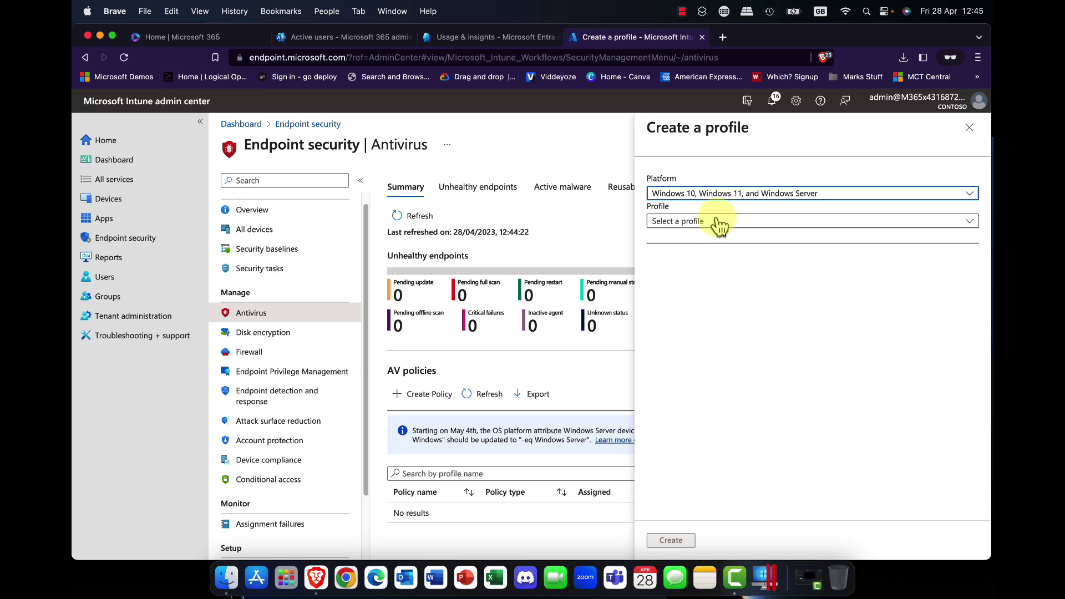
pyautogui.click(707, 222)
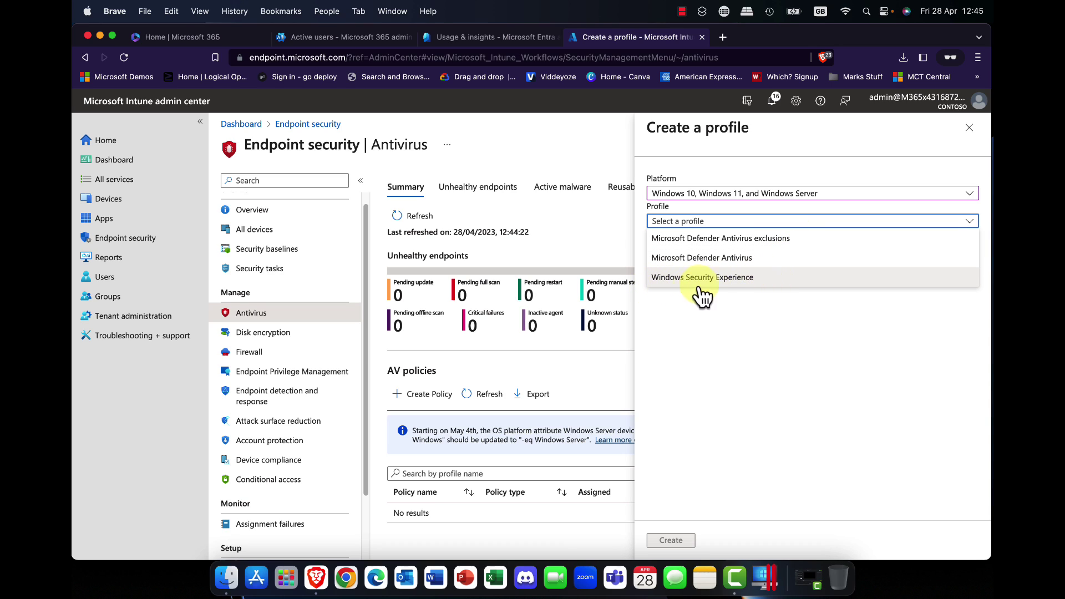
pyautogui.click(725, 257)
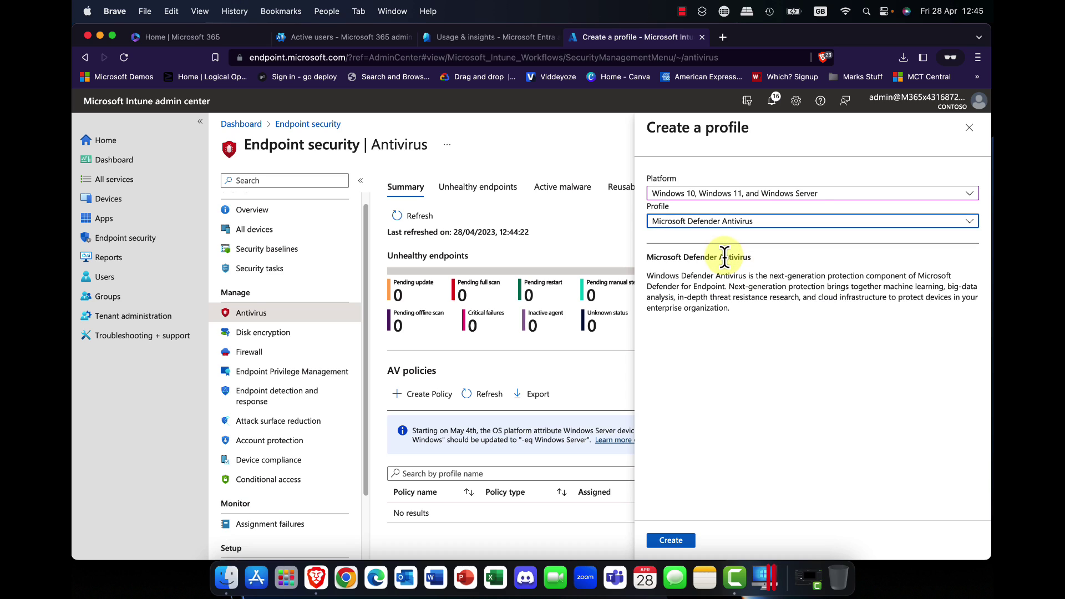
pyautogui.click(672, 540)
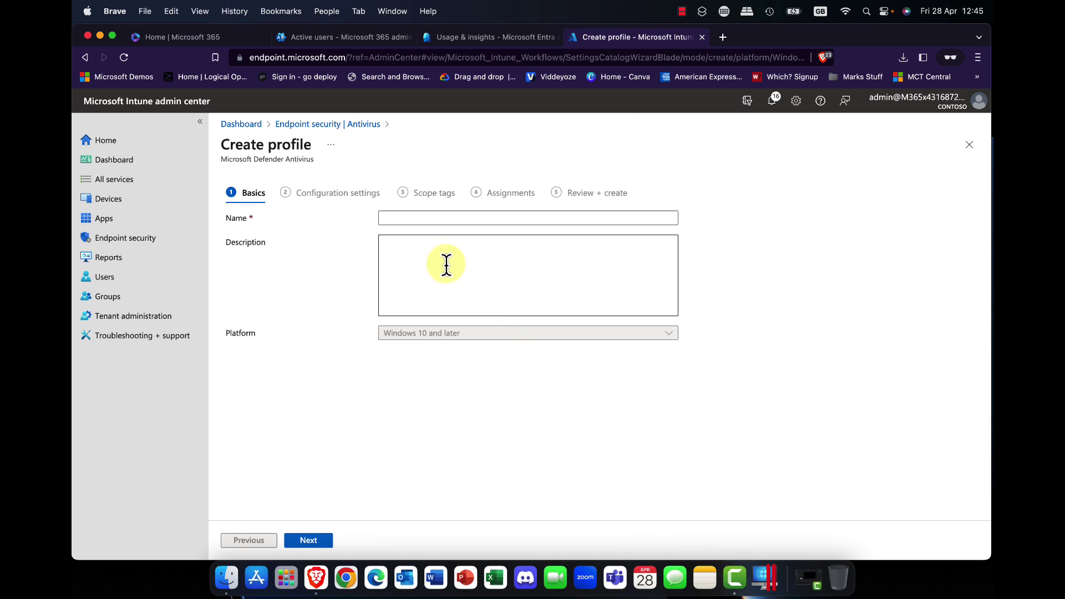
# Name the antivirus profile Oslo Defender policy and continue to its configuration settings.
pyautogui.click(432, 217)
pyautogui.write('Os')
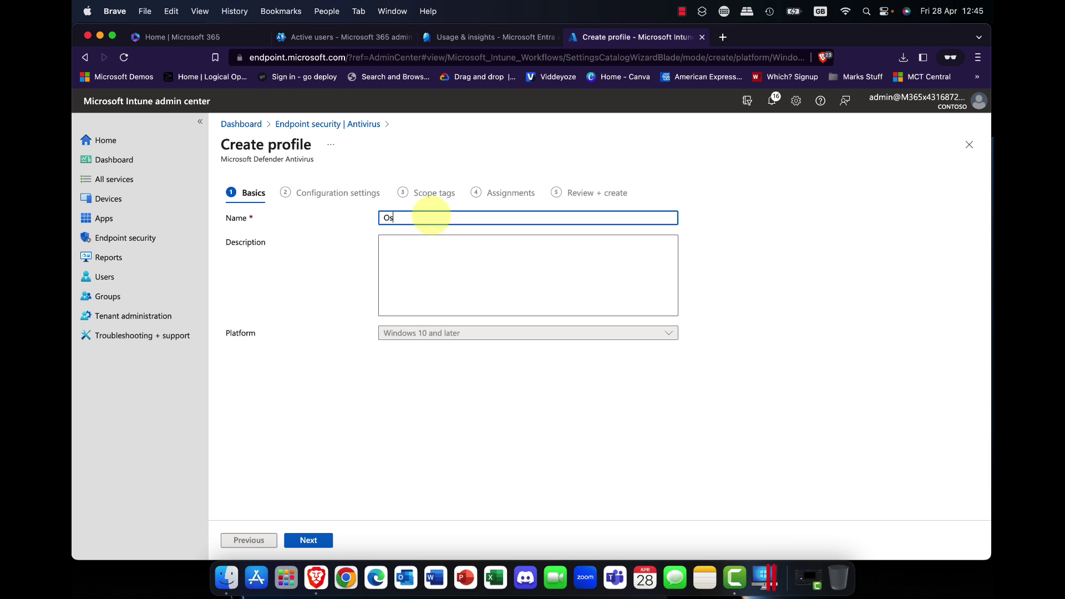
pyautogui.write('lo Defender policy')
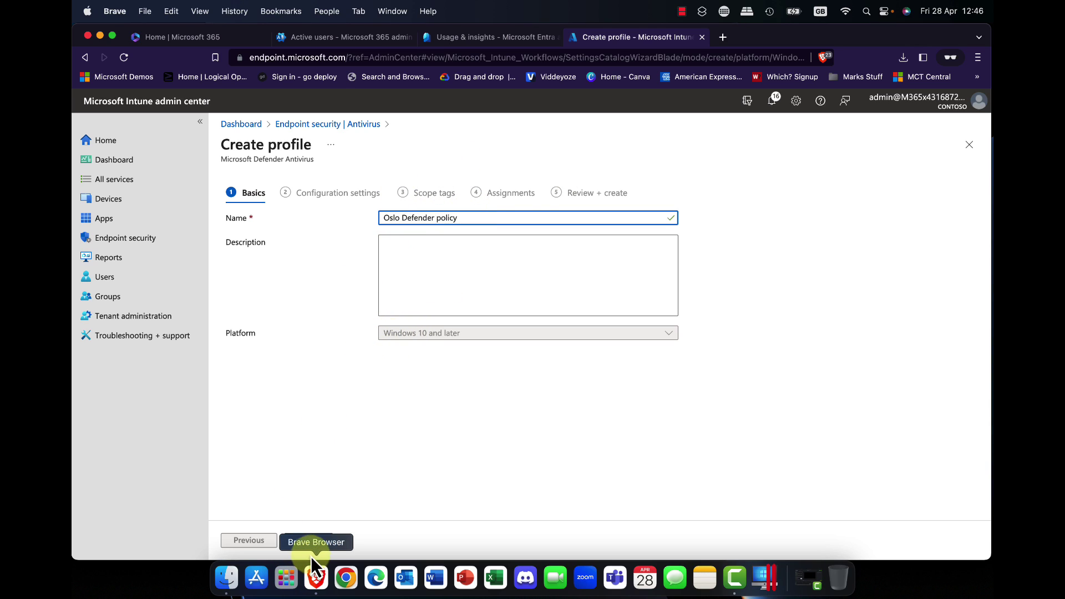
pyautogui.click(308, 541)
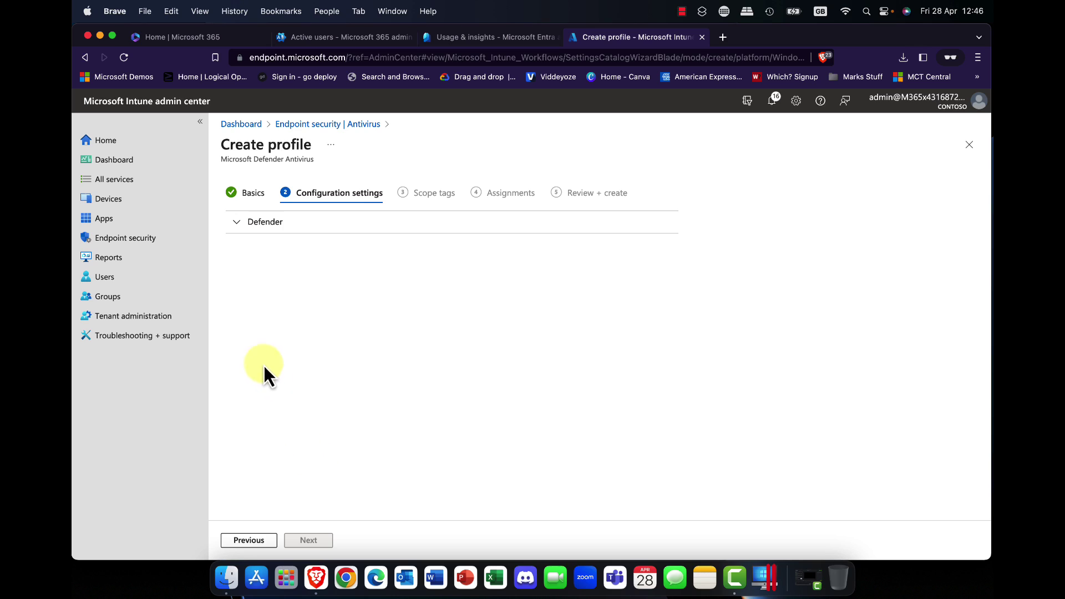
# Expand the Defender settings and set both Allow Archive Scanning and Allow Behavior Monitoring to Allowed.
pyautogui.click(237, 223)
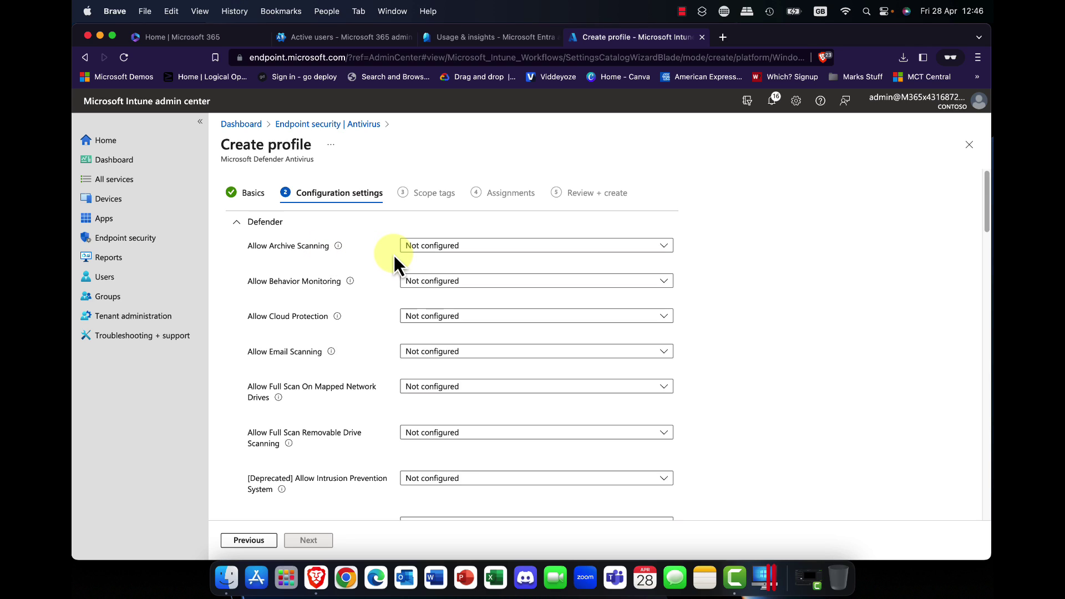
pyautogui.click(473, 251)
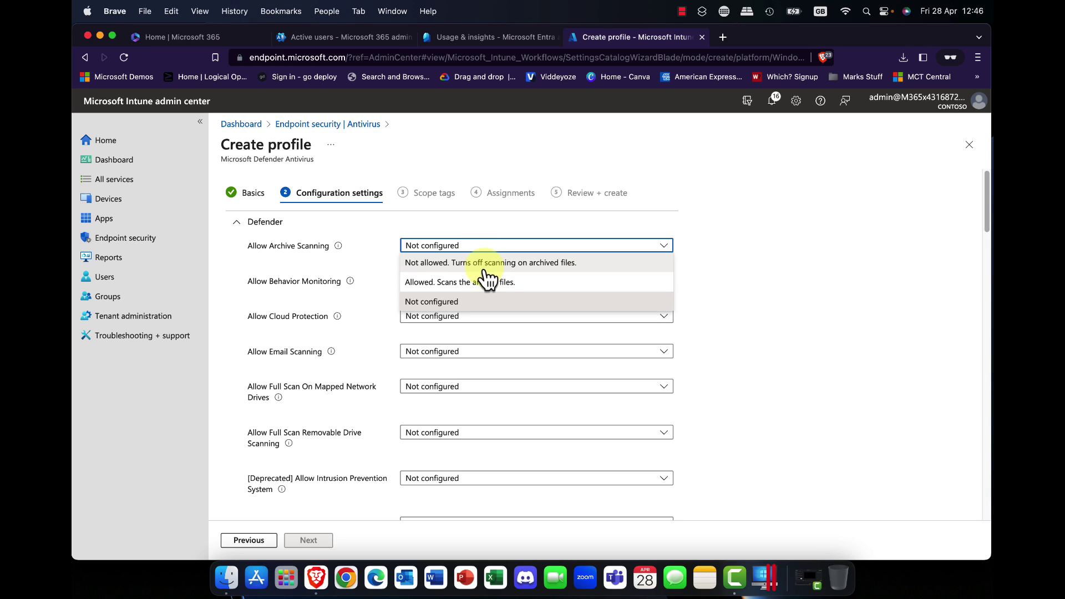
pyautogui.click(480, 284)
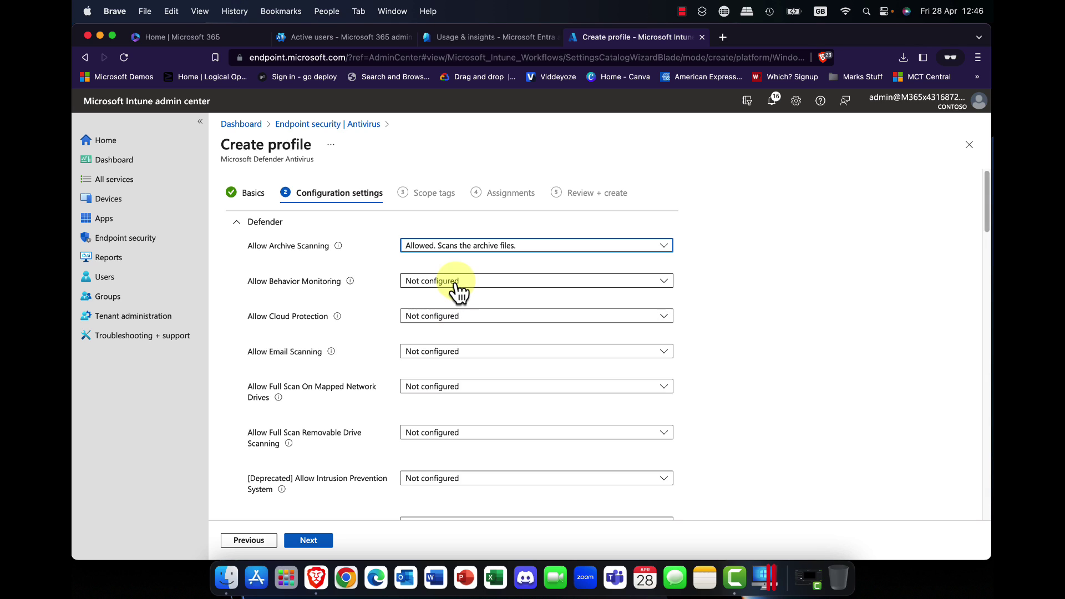
pyautogui.click(456, 282)
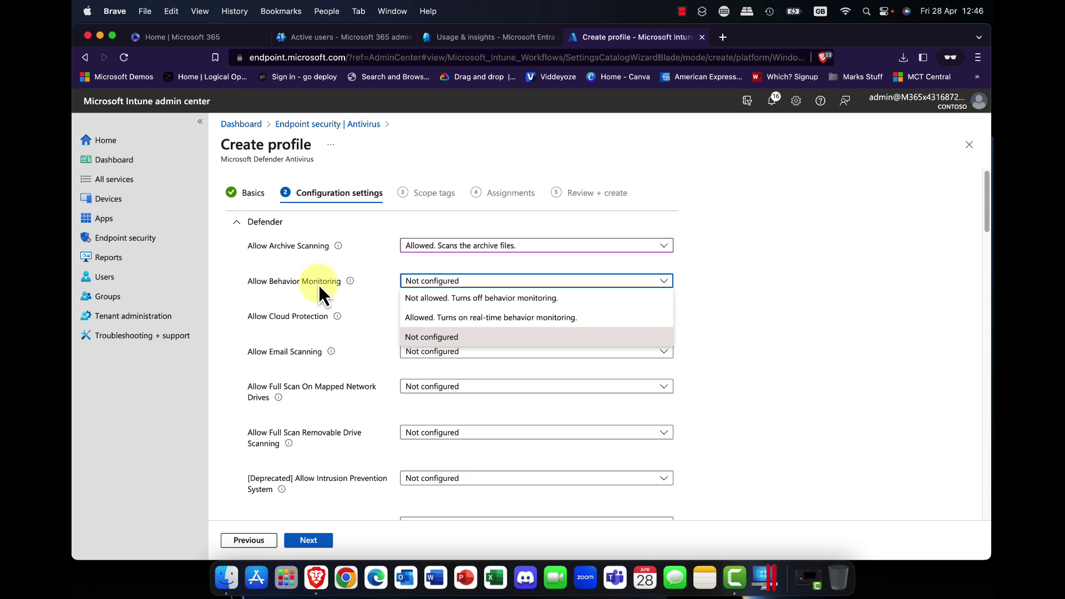
pyautogui.click(460, 318)
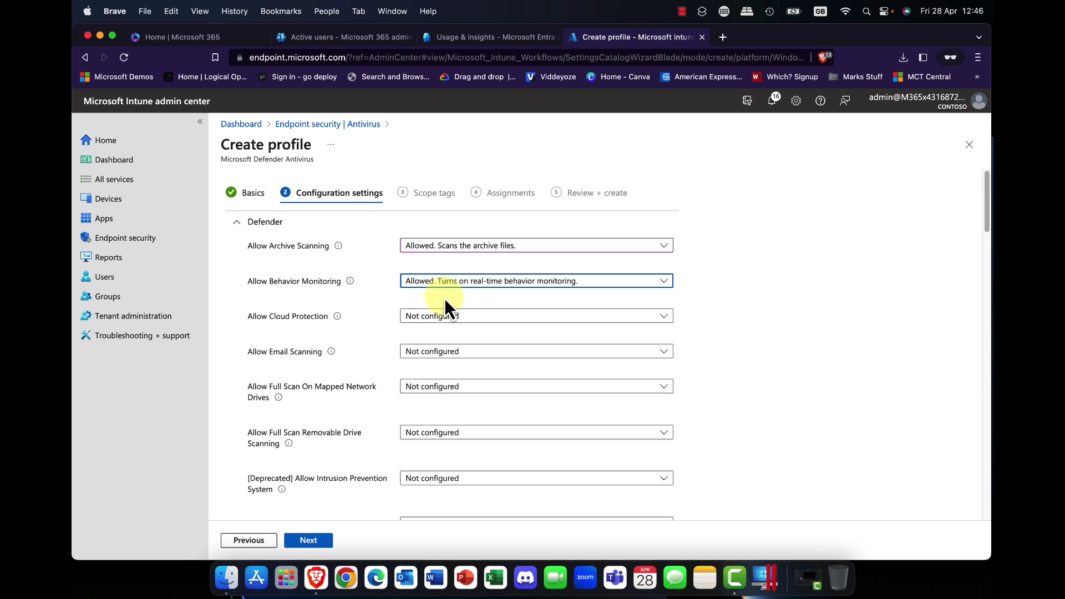
# Set Allow Cloud Protection and Allow Email Scanning to Allowed, turning on both protections.
pyautogui.click(454, 325)
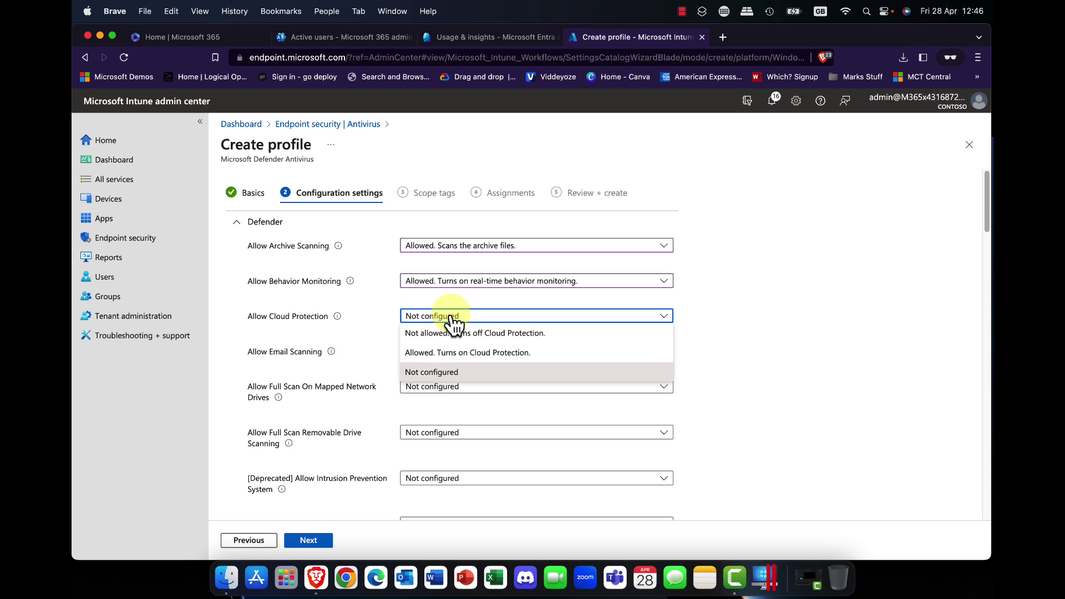
pyautogui.click(453, 352)
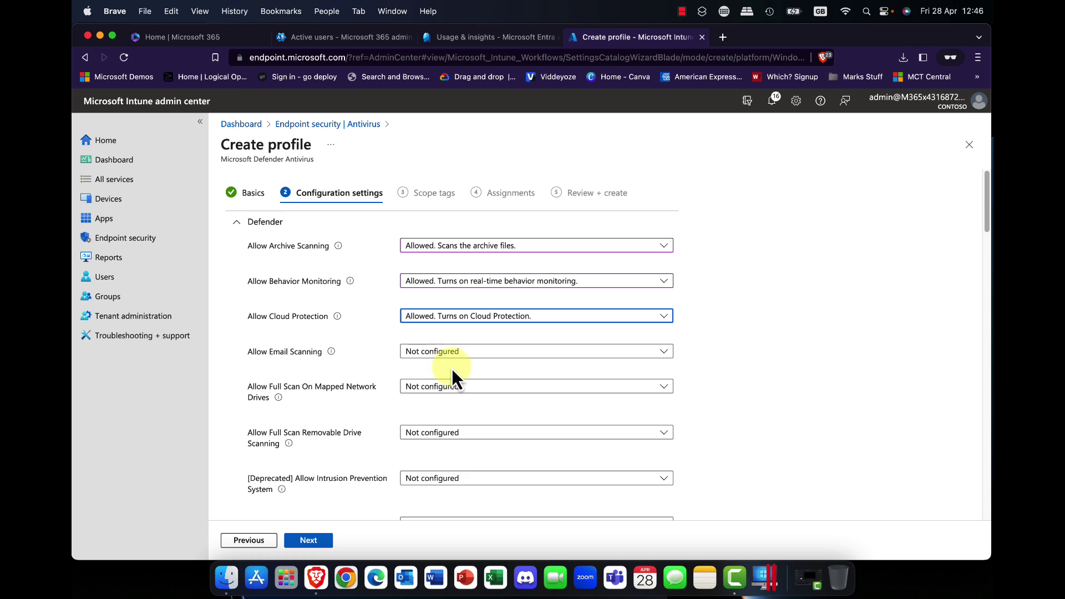
pyautogui.click(454, 355)
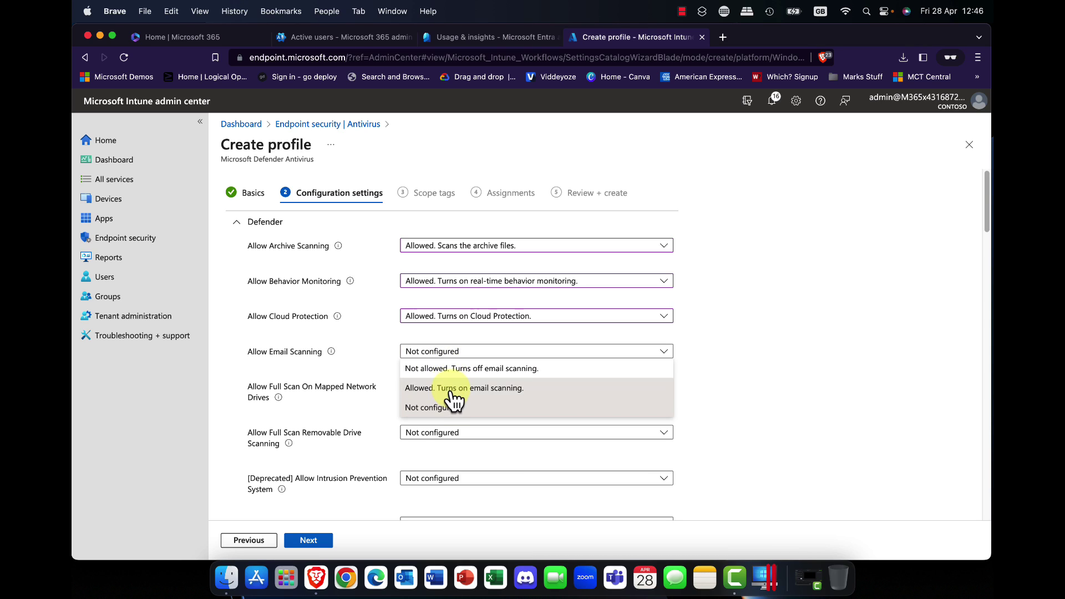
pyautogui.click(452, 389)
# Allow full scans on mapped network drives and full scans of removable drives.
pyautogui.click(450, 391)
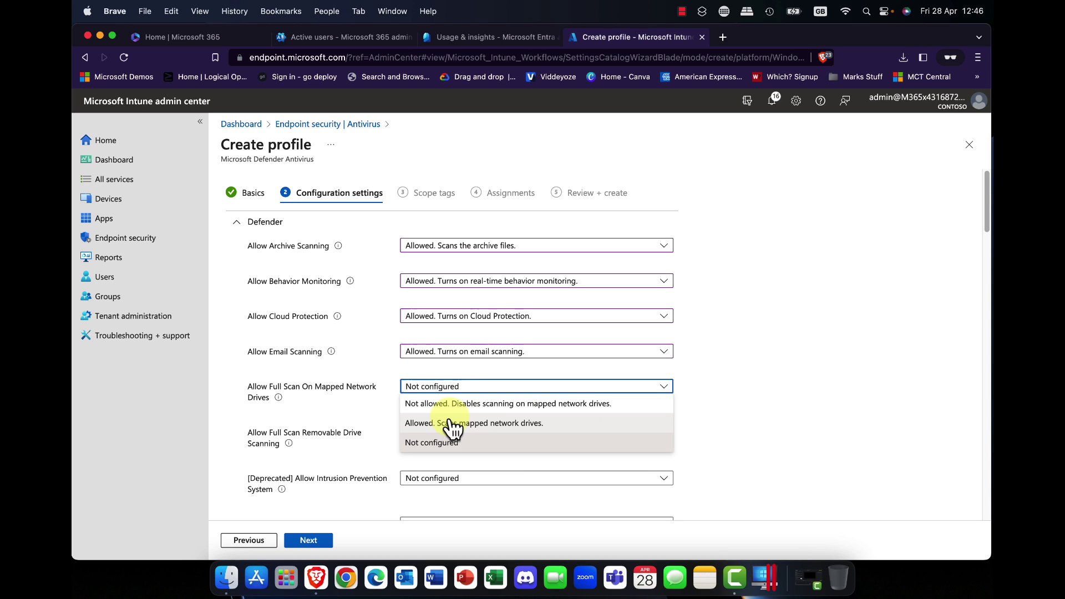
pyautogui.click(451, 423)
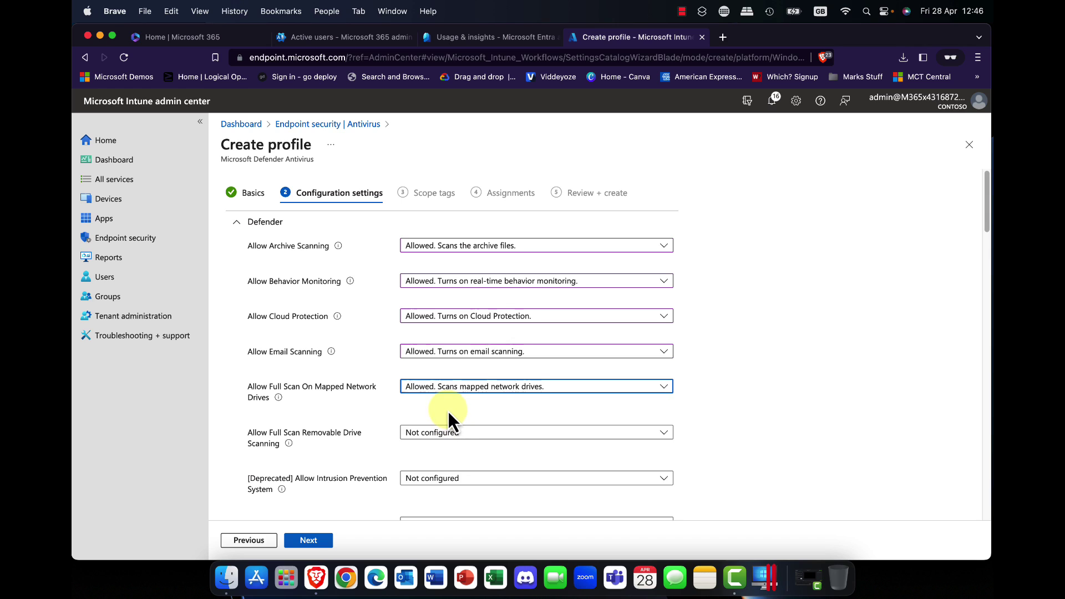
pyautogui.scroll(-1, 454, 406)
pyautogui.scroll(-2, 452, 408)
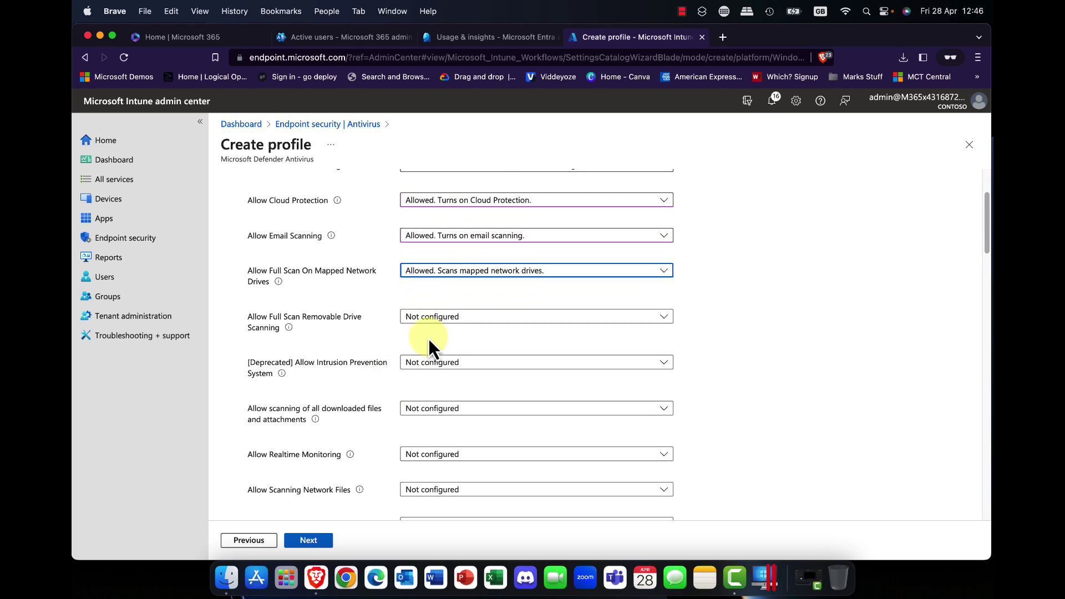
pyautogui.click(469, 319)
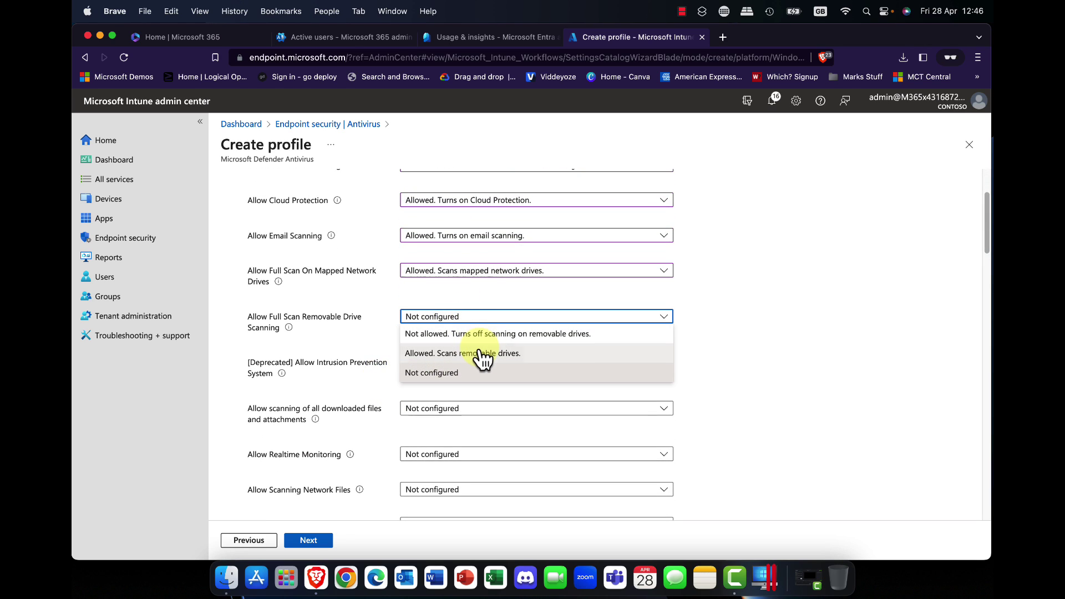
pyautogui.click(481, 353)
pyautogui.click(469, 365)
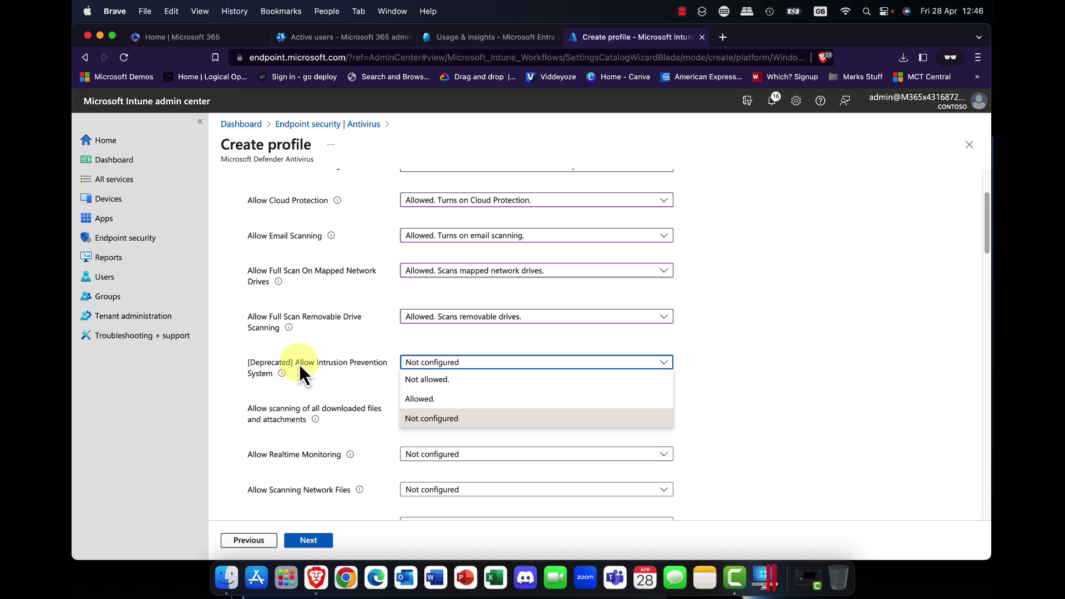
pyautogui.click(329, 359)
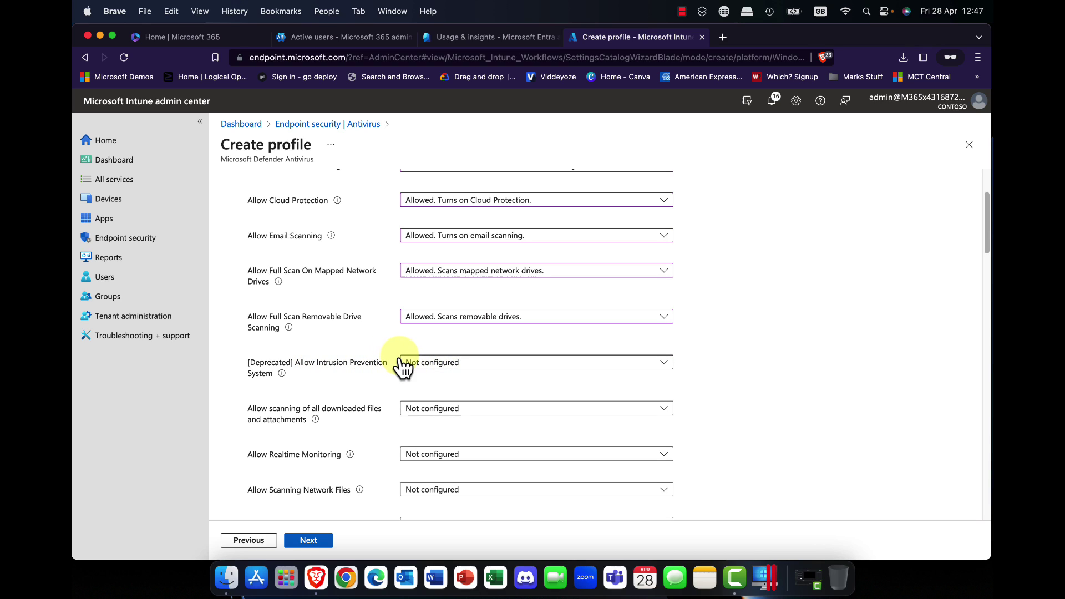
pyautogui.click(430, 367)
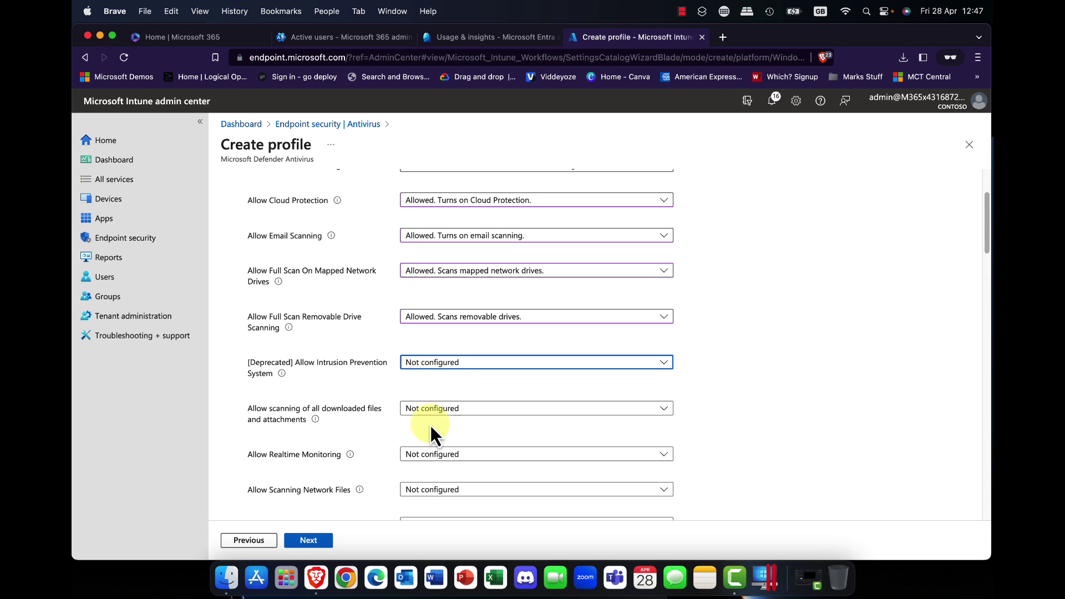
# Set the scanning of all downloaded files and attachments to Allowed.
pyautogui.scroll(-3, 425, 397)
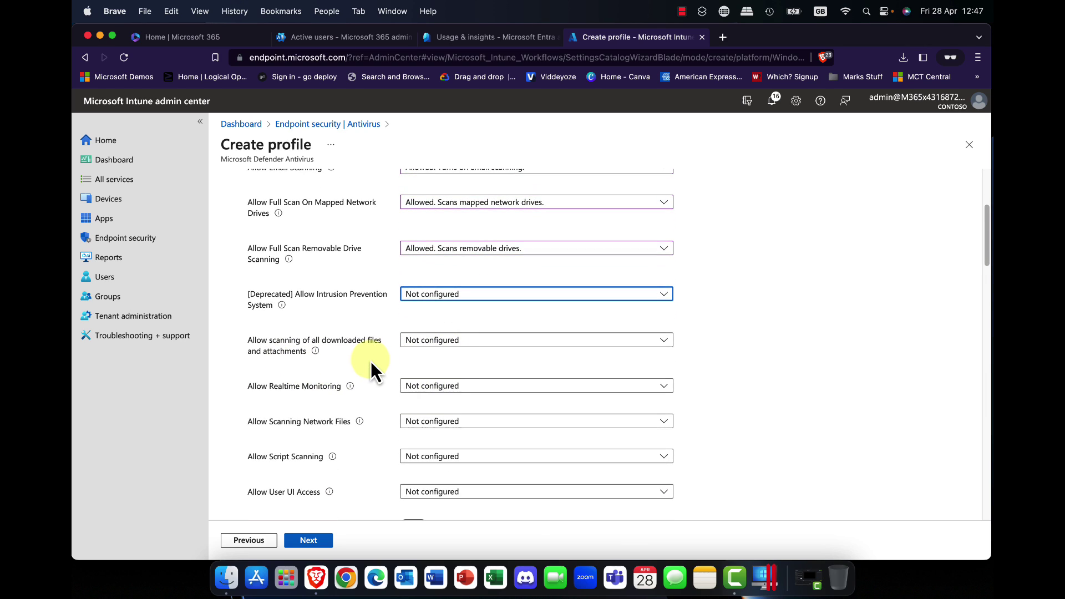
pyautogui.click(421, 341)
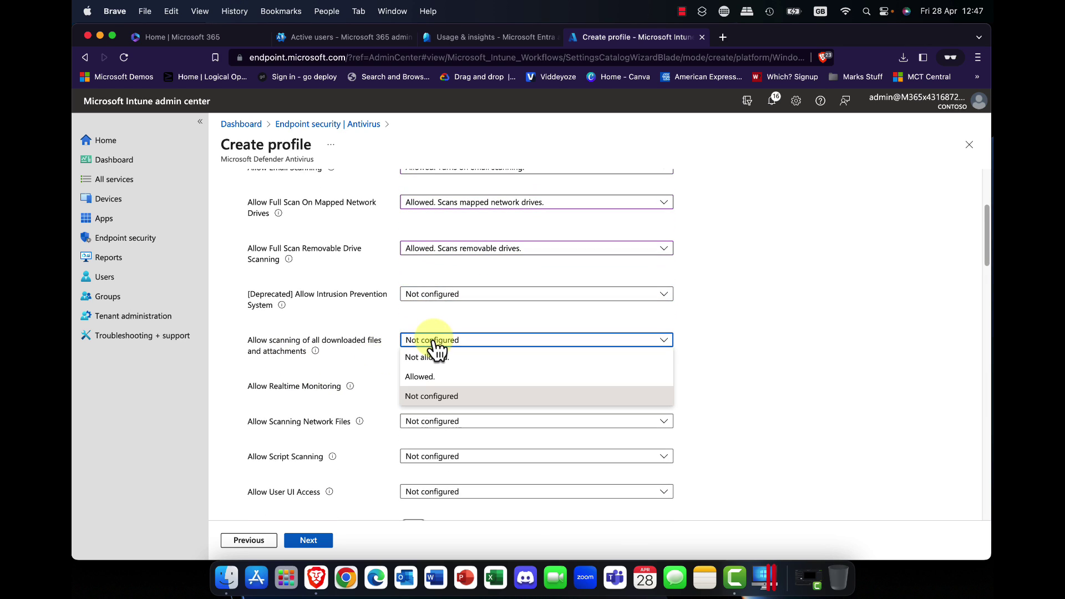
pyautogui.click(428, 377)
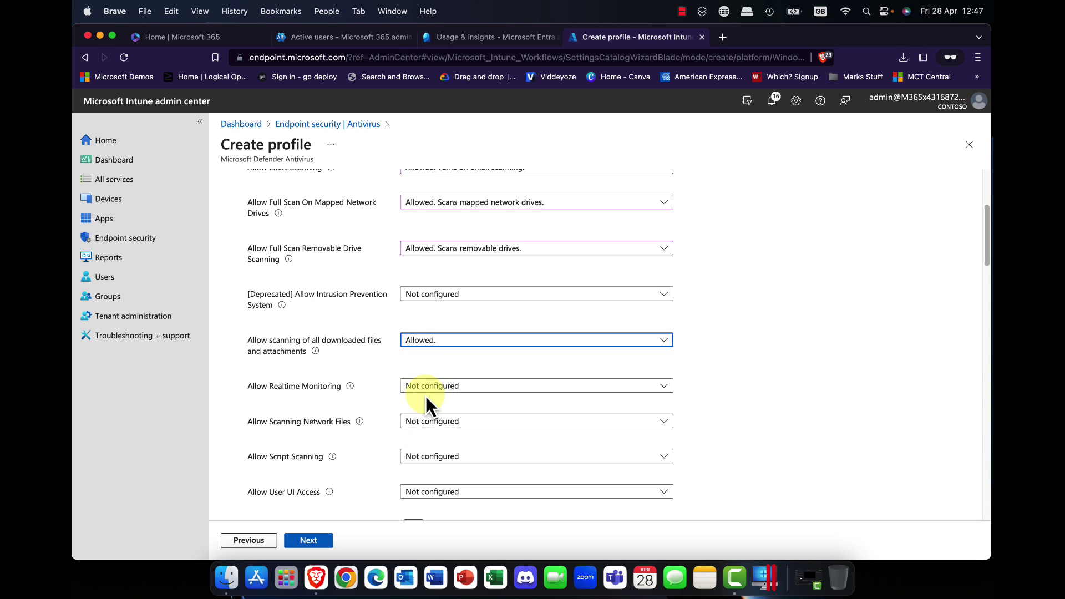
# Look through the remaining Defender settings without configuring them, keep the Default scope tag and continue to the assignments.
pyautogui.scroll(-3, 426, 397)
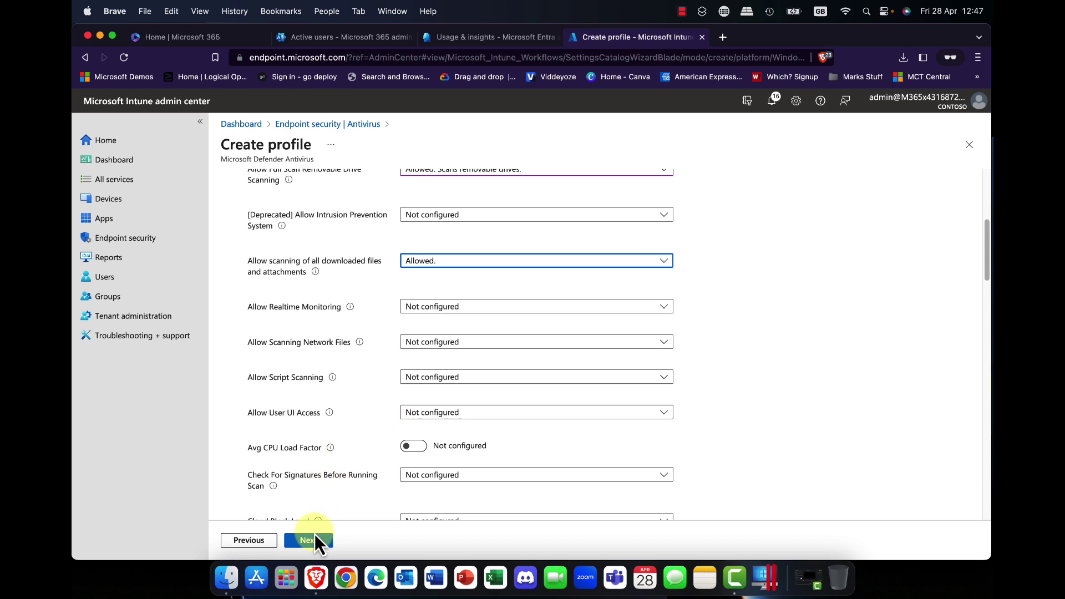
pyautogui.scroll(-3, 357, 491)
pyautogui.scroll(-10, 355, 480)
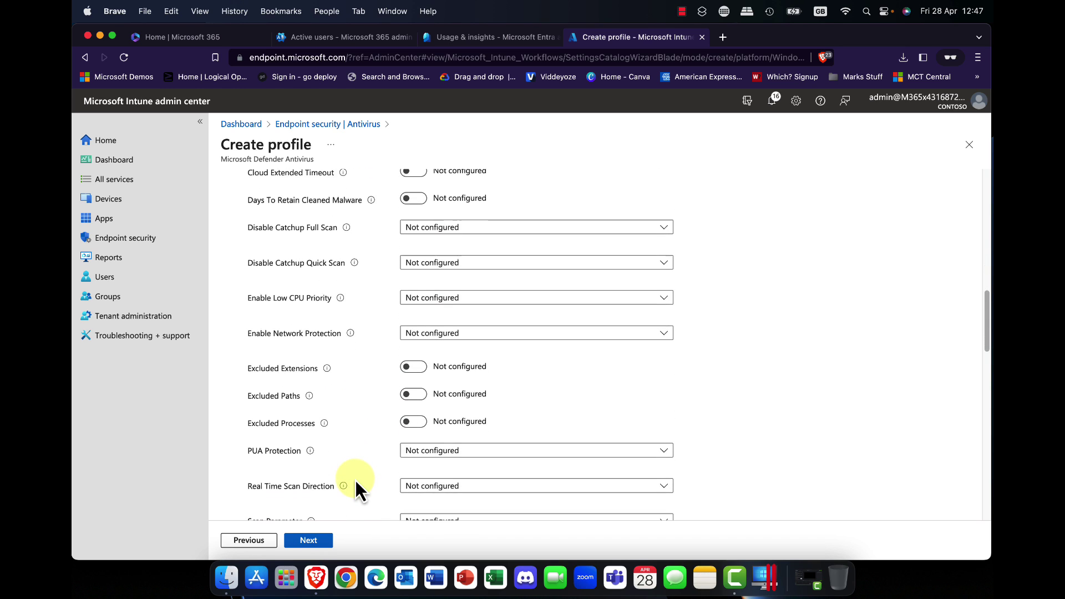
pyautogui.scroll(-6, 355, 479)
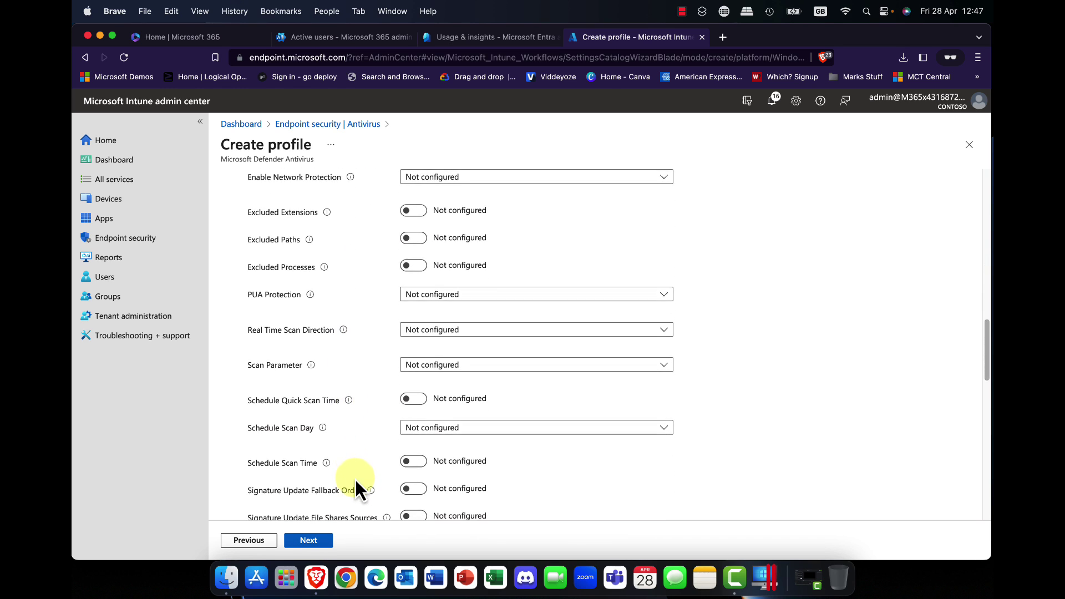
pyautogui.scroll(-7, 354, 480)
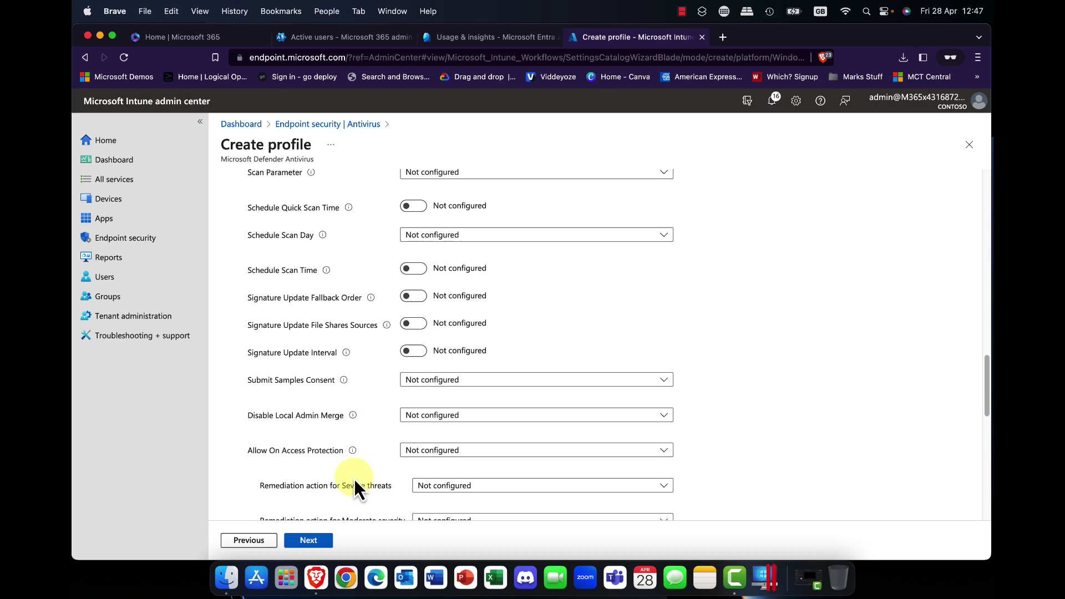
pyautogui.scroll(-2, 354, 478)
pyautogui.click(302, 542)
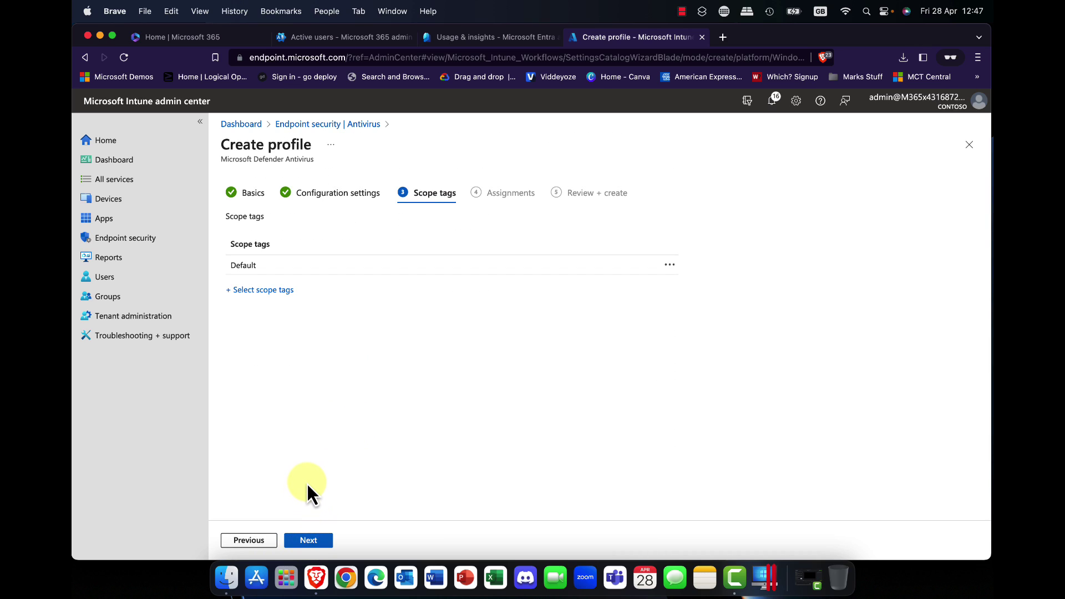
pyautogui.click(315, 542)
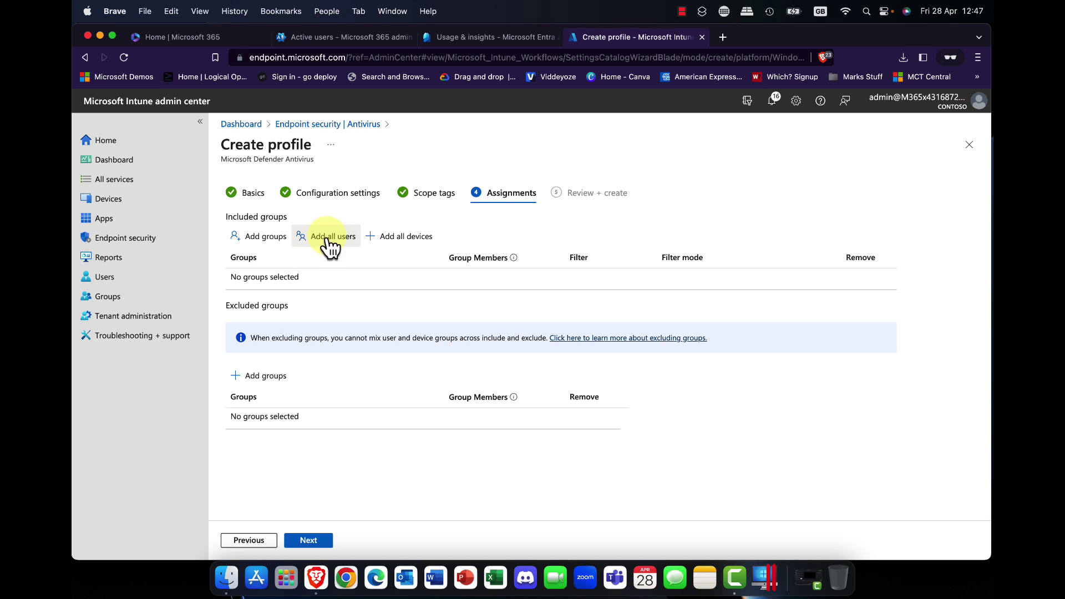
# Include the Sales group in the profile's assignments, continue to the summary and create the Oslo Defender policy.
pyautogui.click(264, 239)
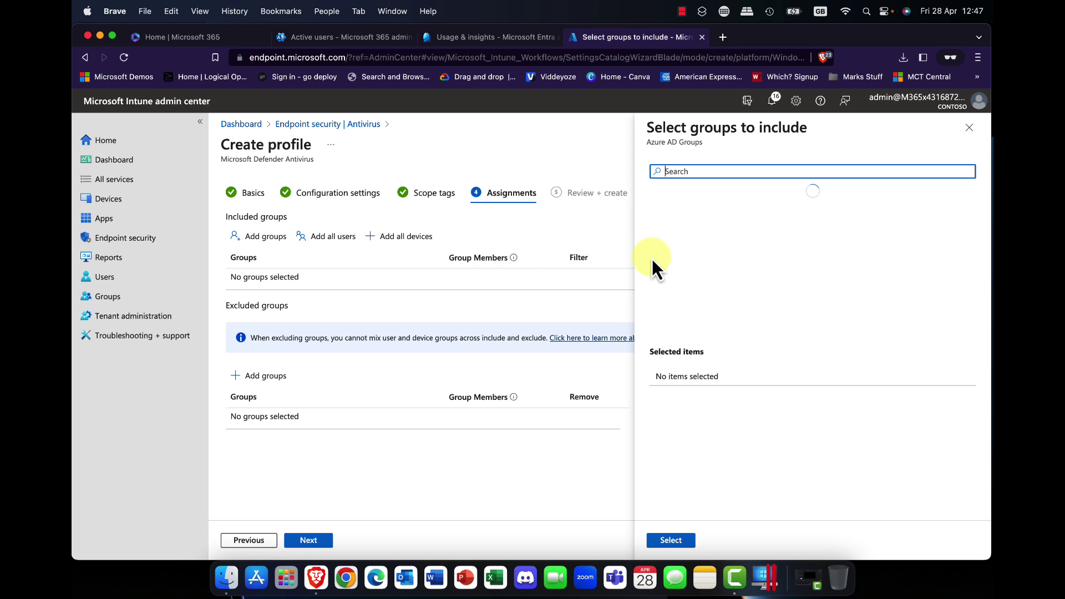
pyautogui.scroll(-5, 725, 264)
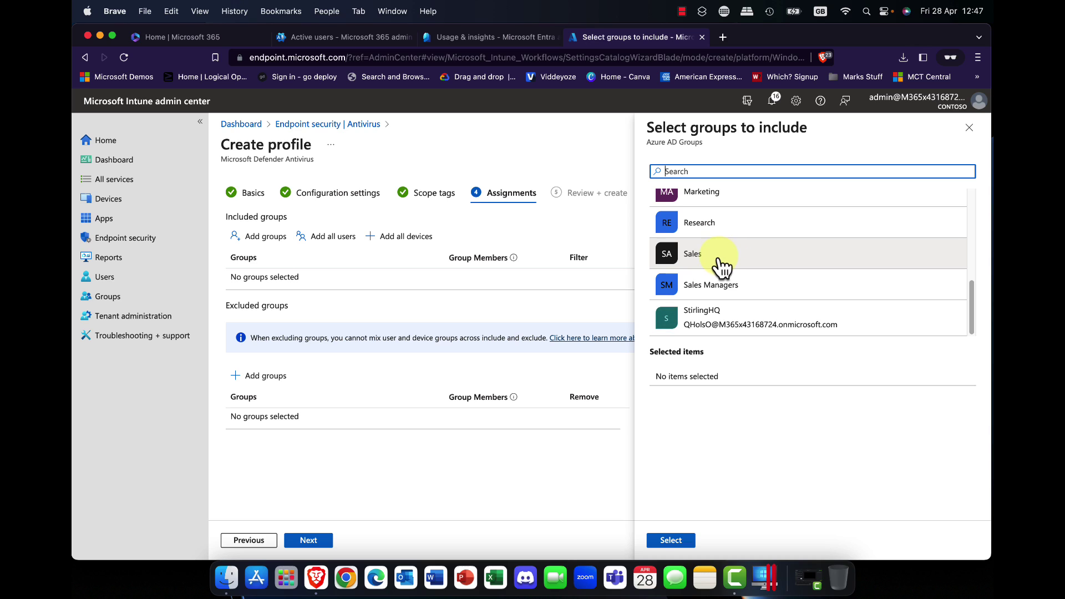
pyautogui.click(722, 271)
pyautogui.click(671, 543)
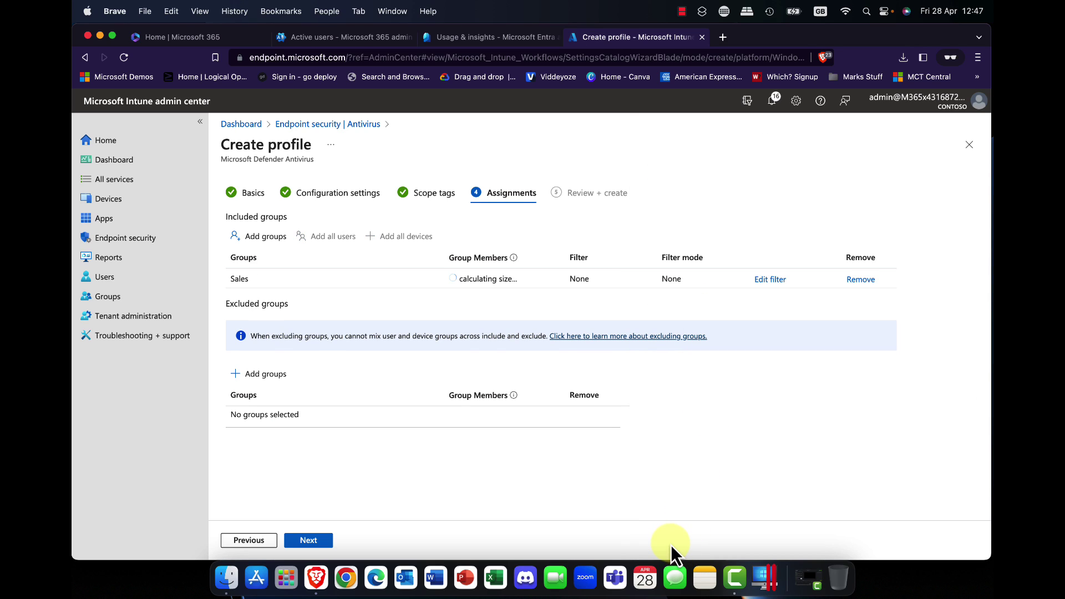
pyautogui.click(314, 541)
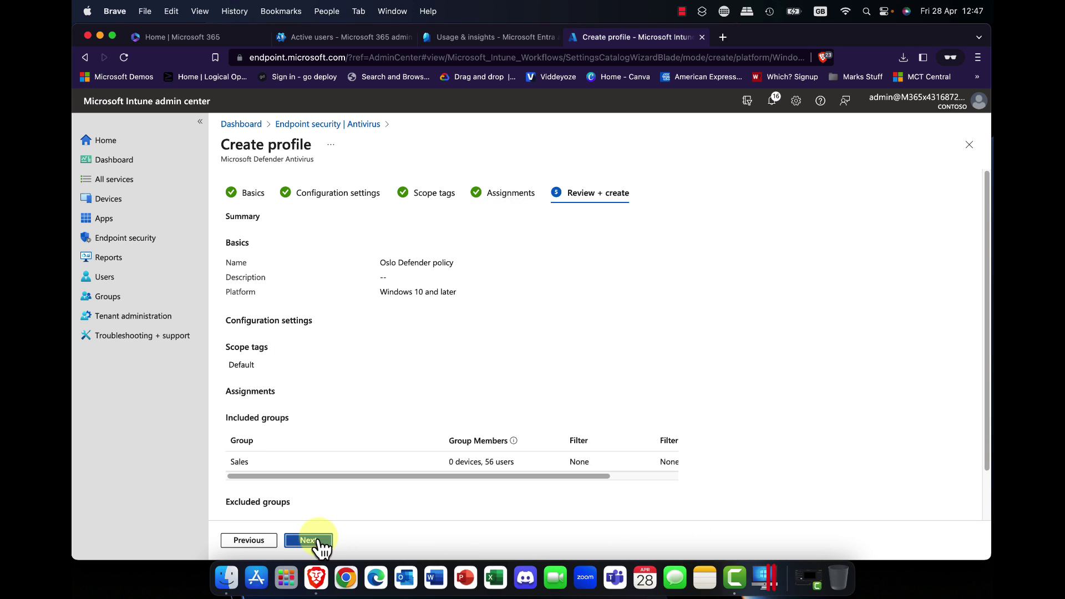
pyautogui.click(321, 540)
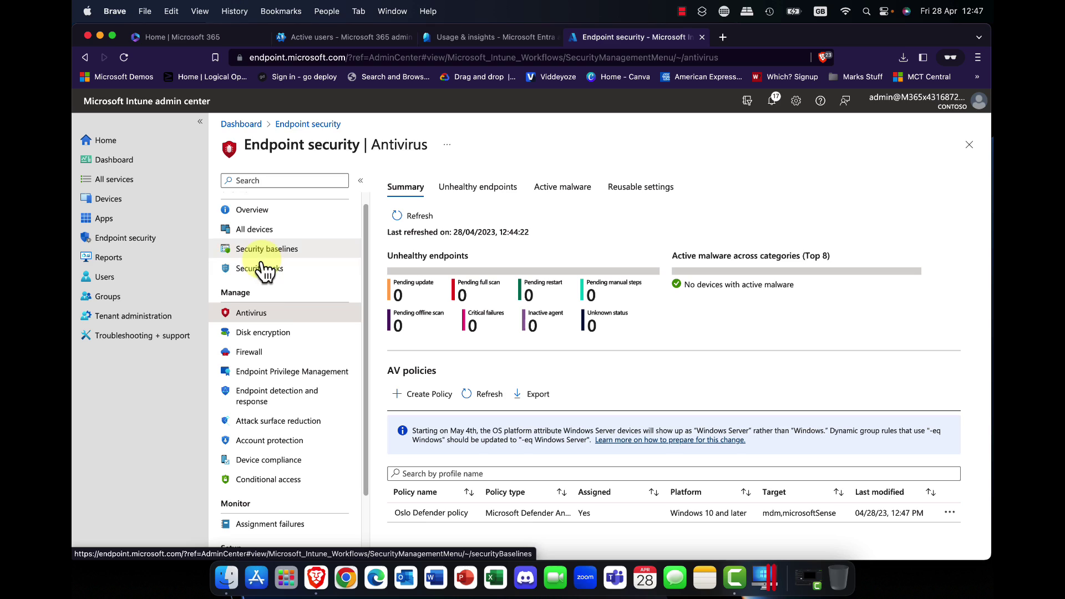
# Review the Firewall, Endpoint Privilege Management, Endpoint detection and response, and Attack surface reduction areas, and open the Oslo Exploit Protection Policy.
pyautogui.click(265, 360)
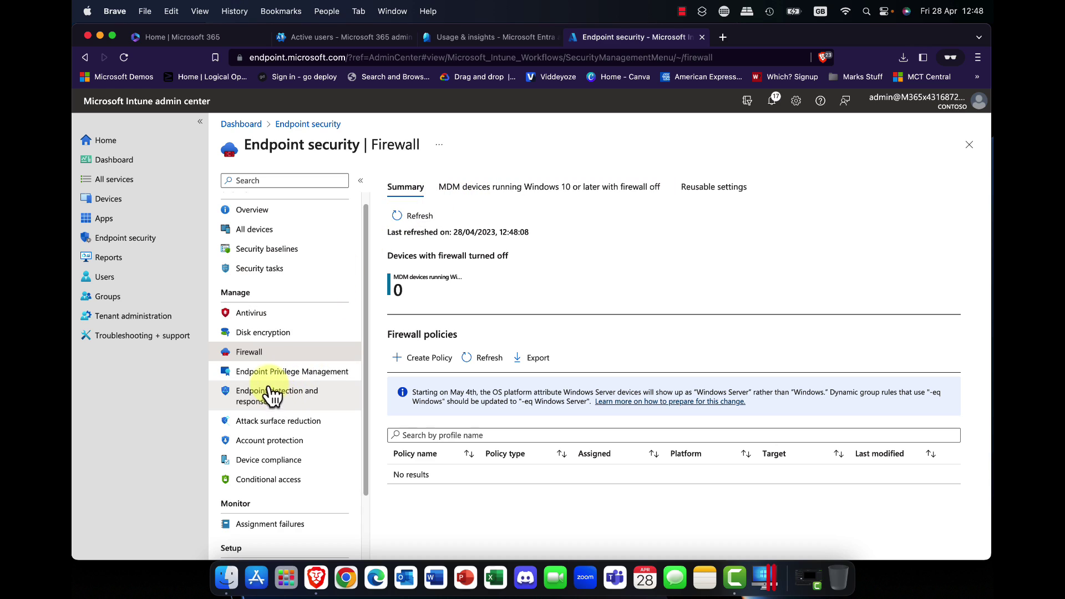
pyautogui.click(295, 380)
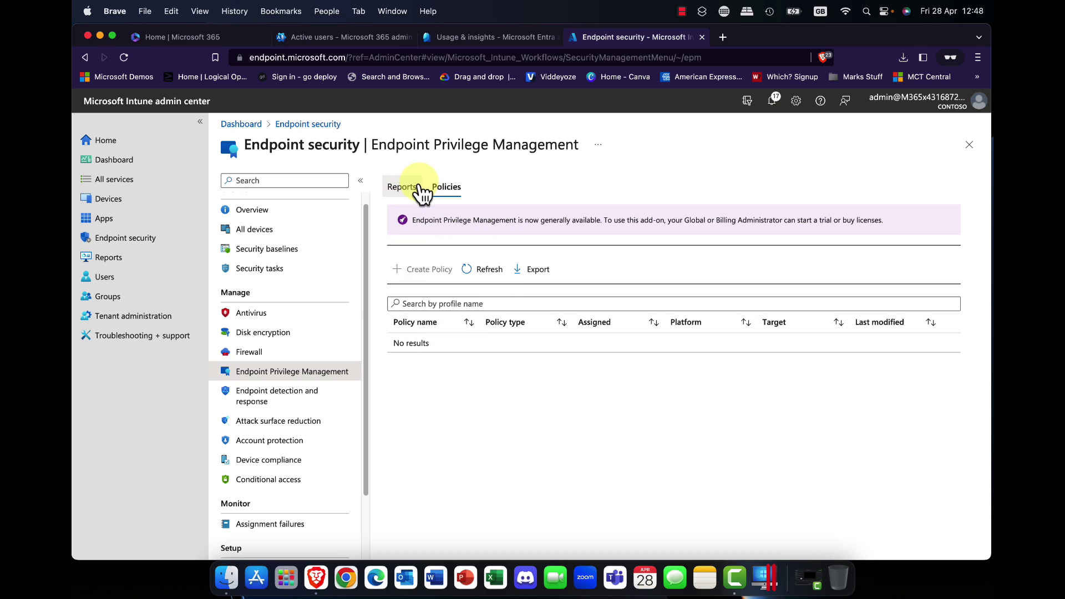
pyautogui.scroll(1, 333, 383)
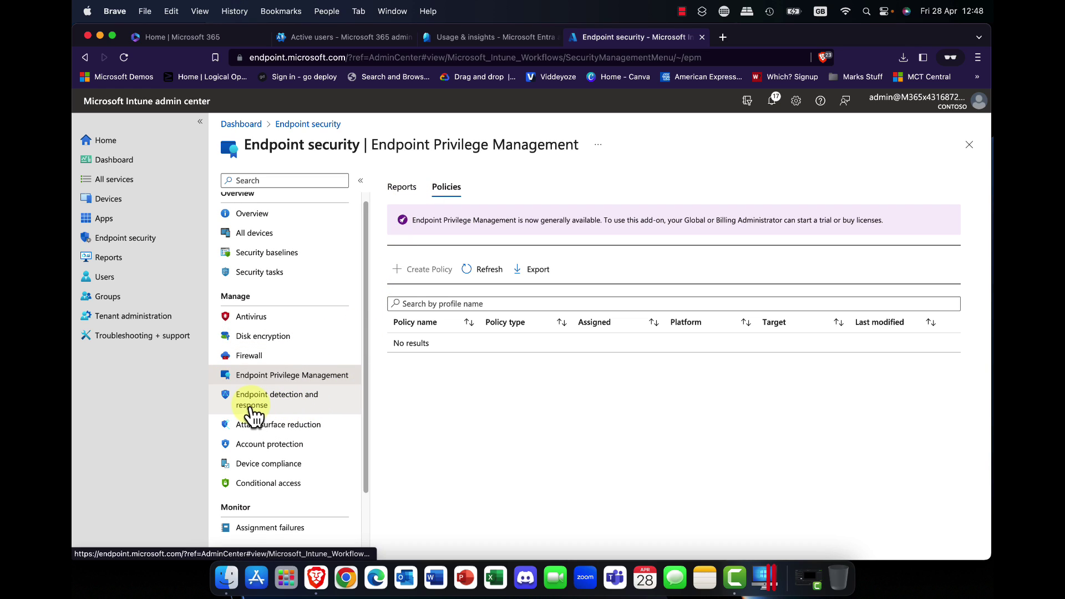
pyautogui.click(298, 412)
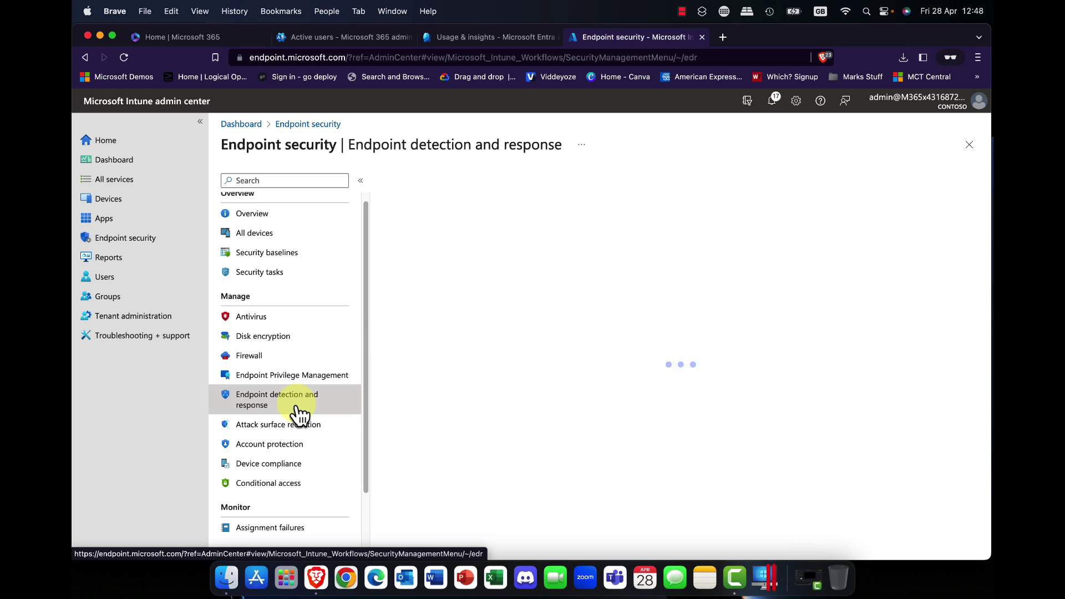
pyautogui.click(309, 424)
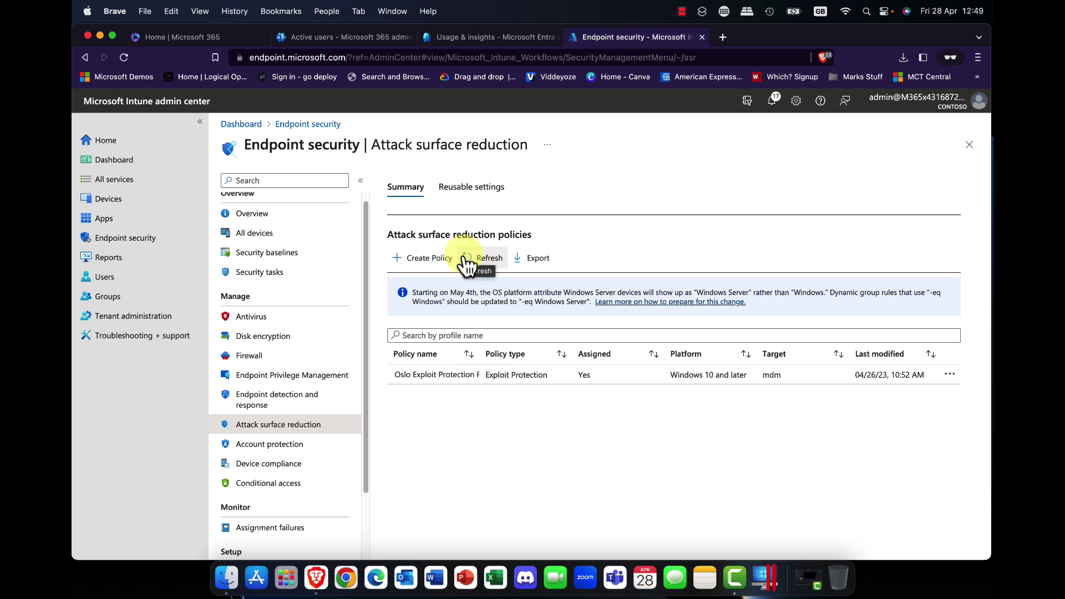
pyautogui.click(440, 374)
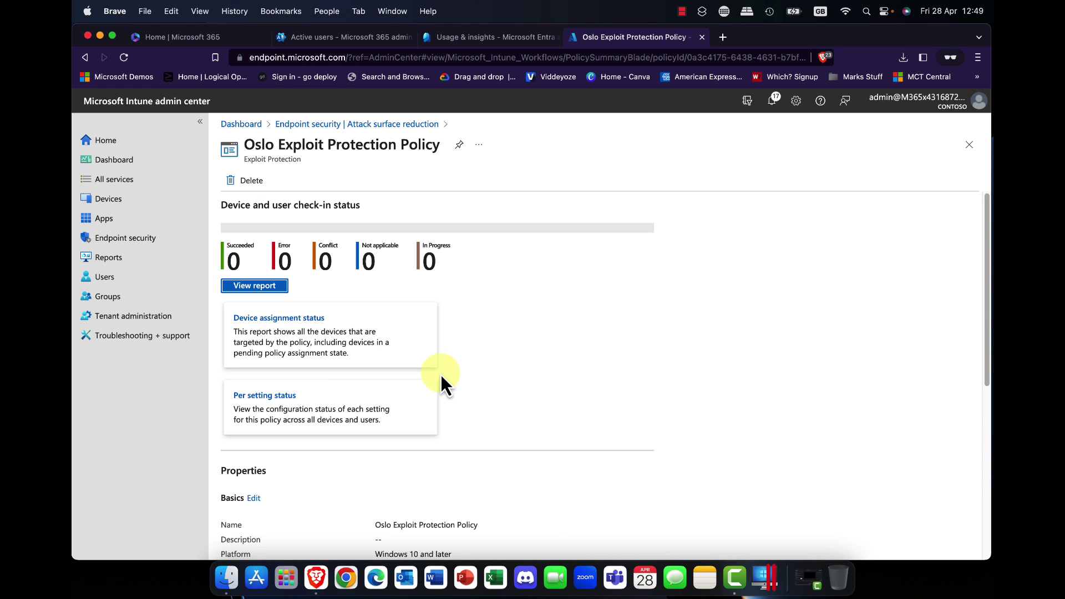
# Review the Oslo Exploit Protection Policy's properties and its Exploit Protection configuration settings, and cancel the edit without saving.
pyautogui.scroll(-4, 441, 369)
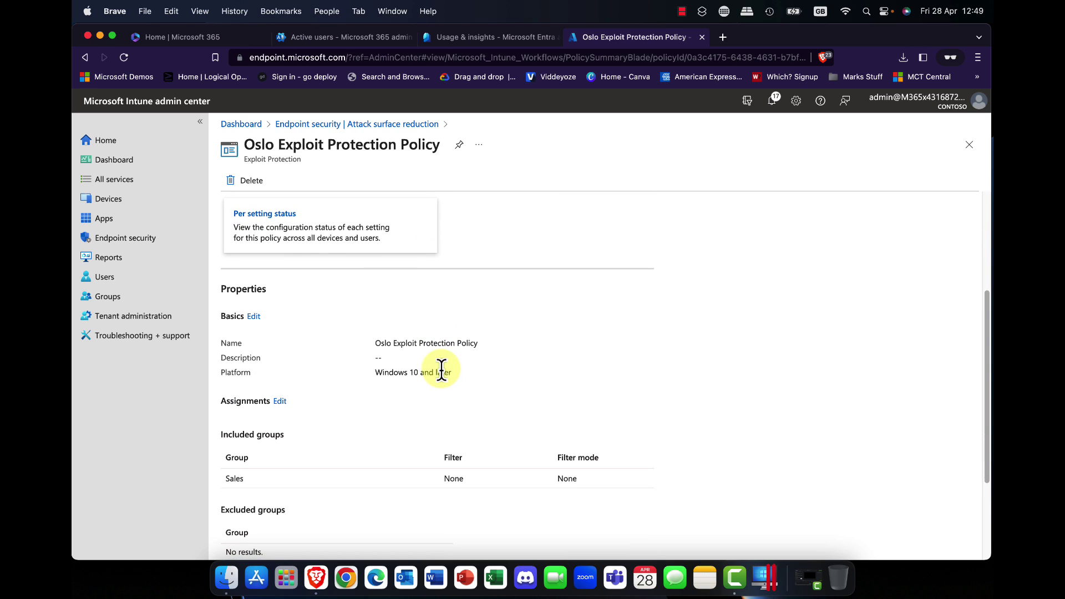
pyautogui.scroll(-3, 286, 443)
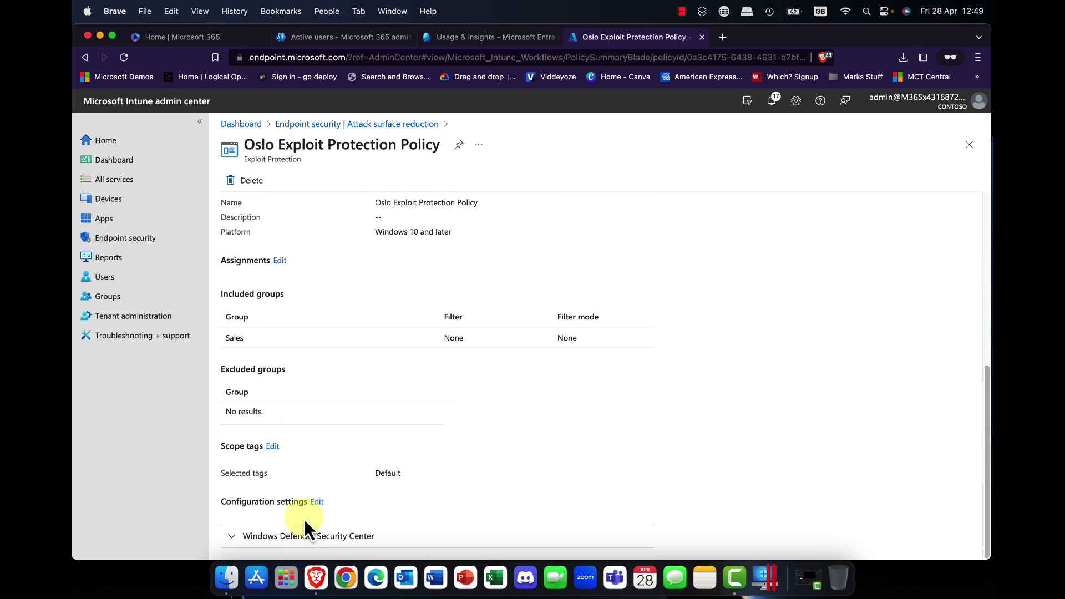
pyautogui.click(316, 502)
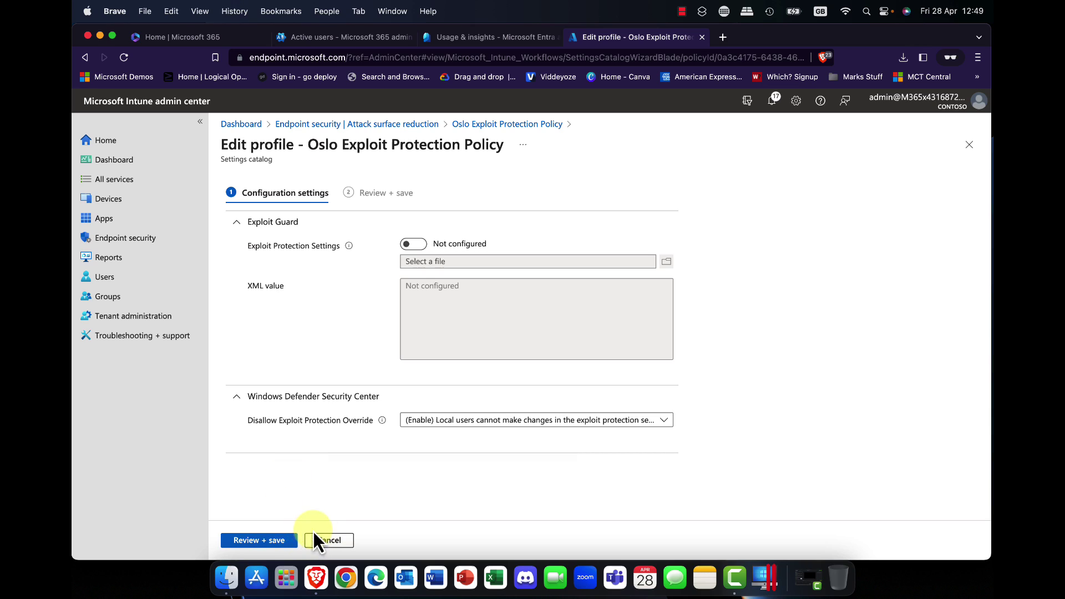
pyautogui.click(426, 245)
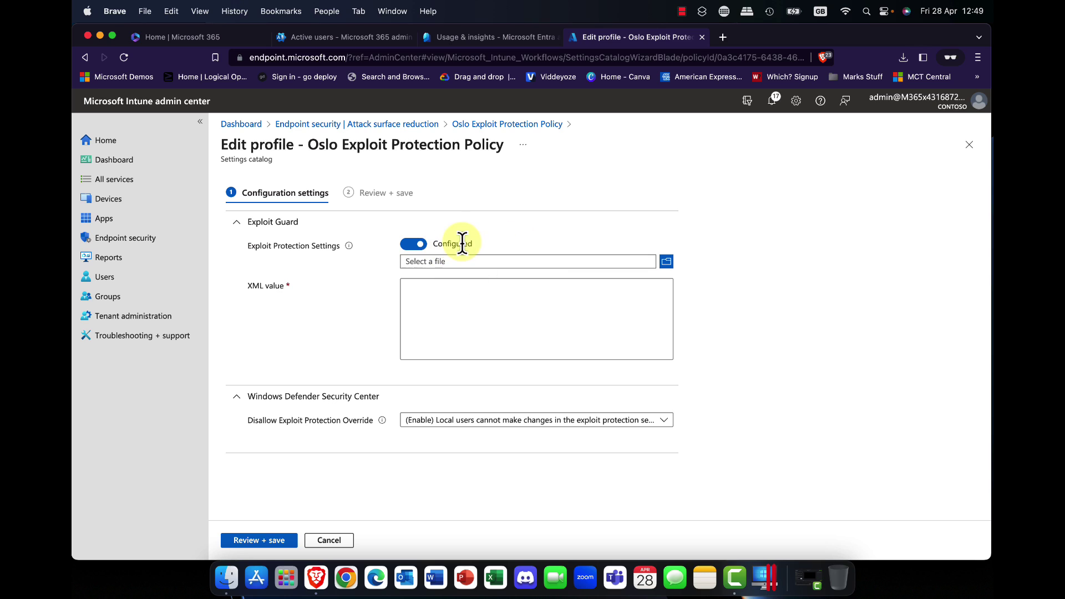
pyautogui.click(412, 245)
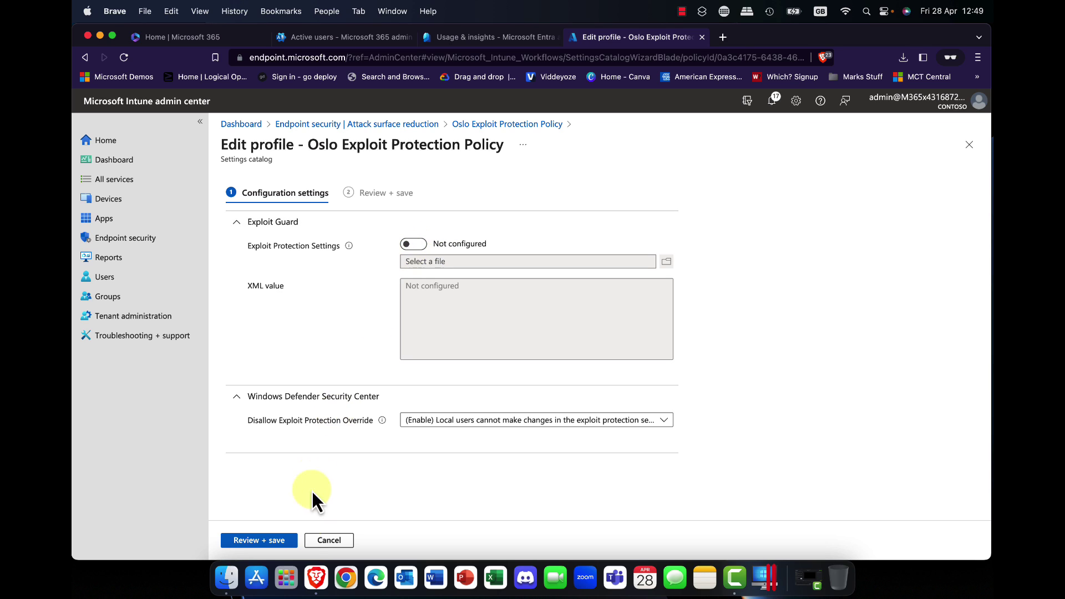
pyautogui.click(330, 540)
pyautogui.click(633, 124)
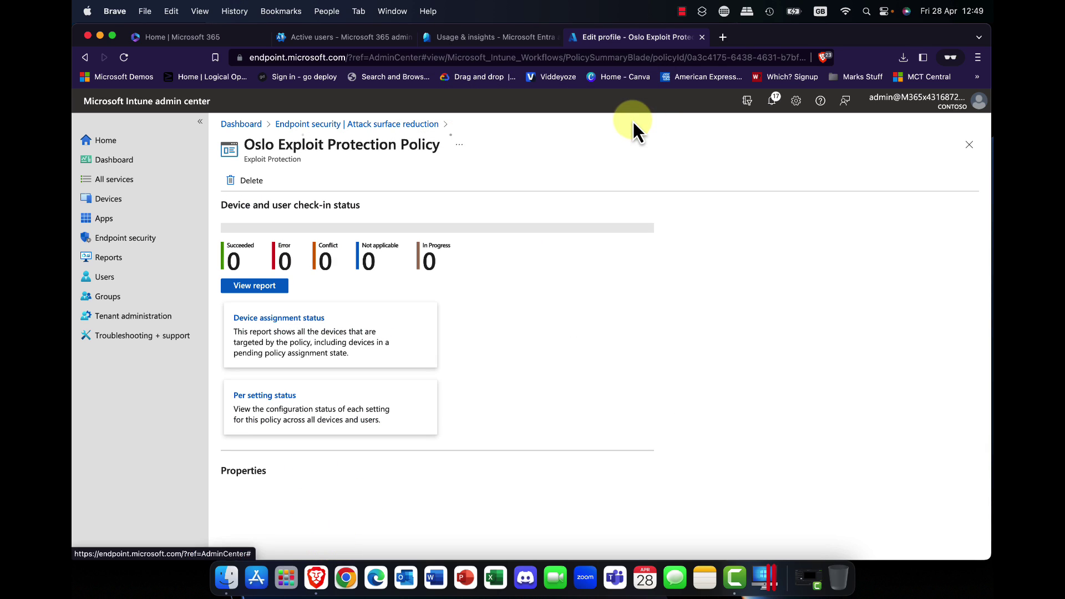
# Return to the Attack surface reduction policies and view the Account protection area of Endpoint security.
pyautogui.click(397, 124)
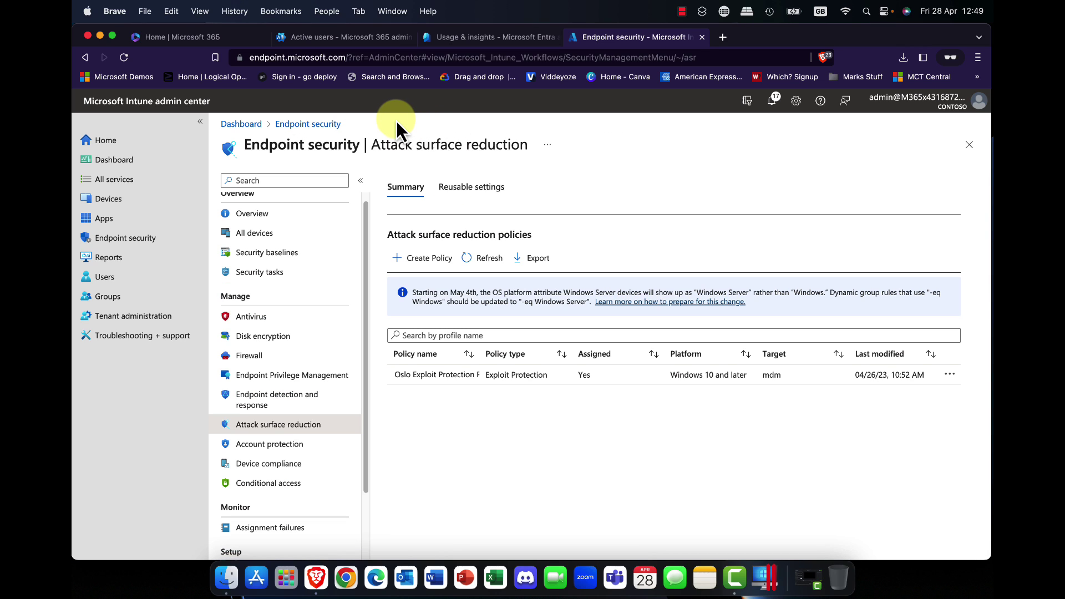
pyautogui.click(269, 447)
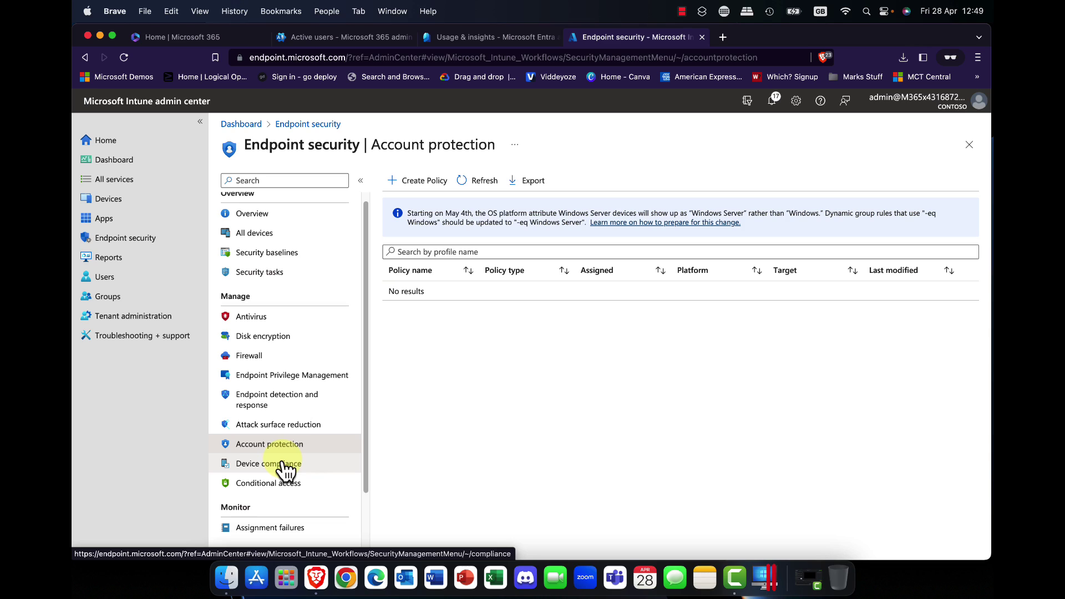
pyautogui.scroll(1, 249, 238)
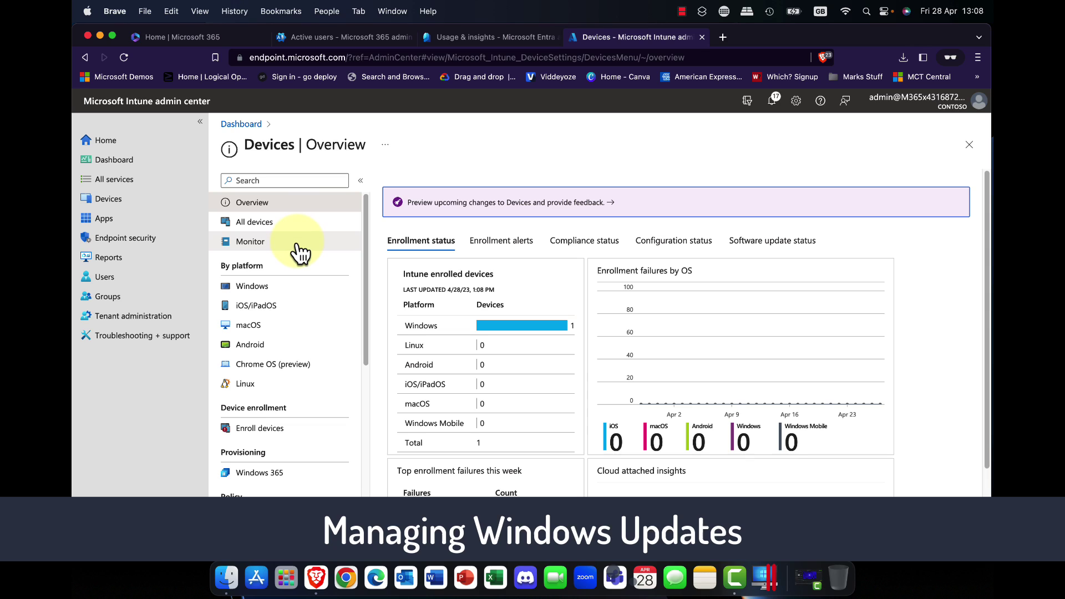
# Look through the device policy areas and open Update rings for Windows 10 and later.
pyautogui.scroll(-1, 299, 253)
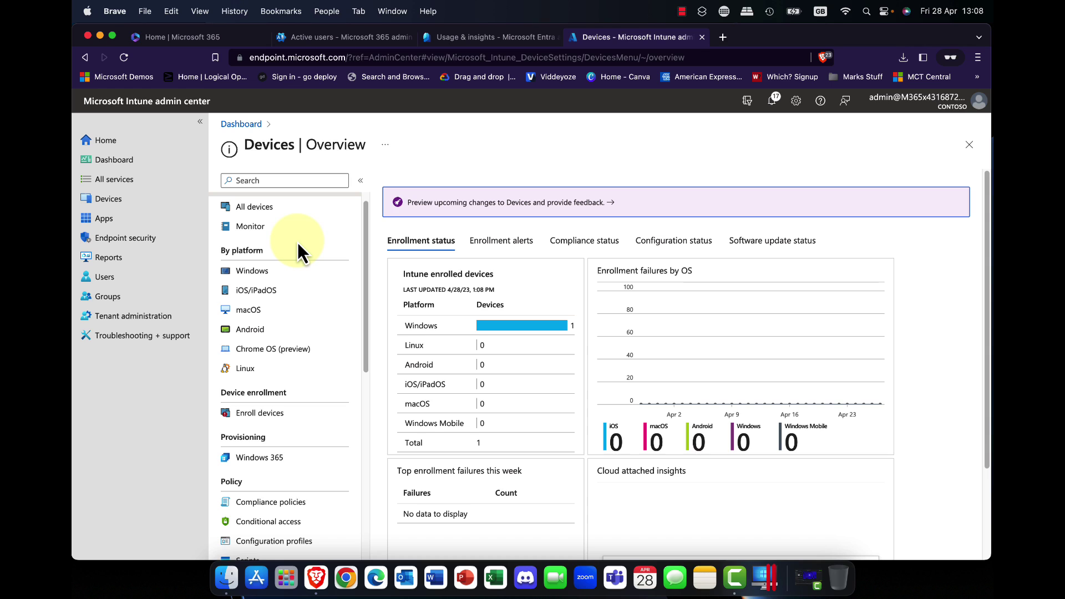
pyautogui.scroll(-8, 298, 243)
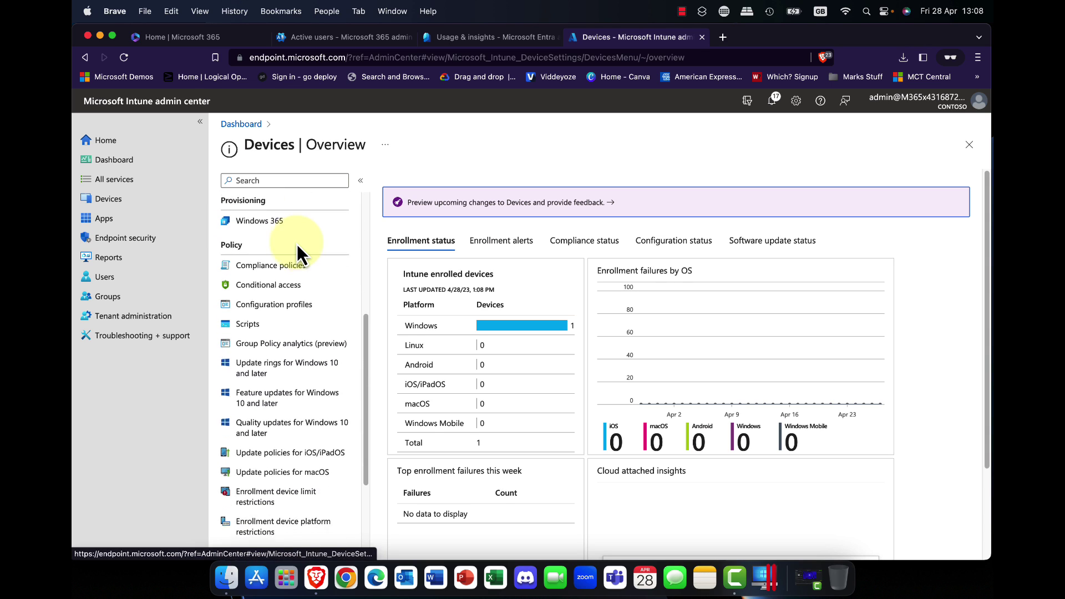
pyautogui.scroll(-5, 297, 245)
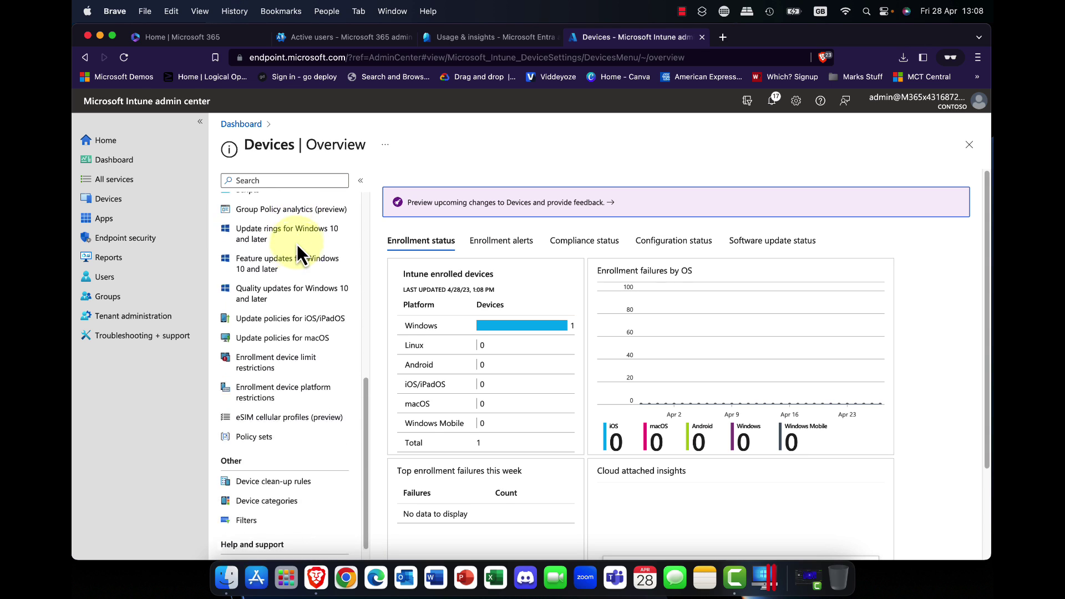
pyautogui.scroll(-1, 297, 246)
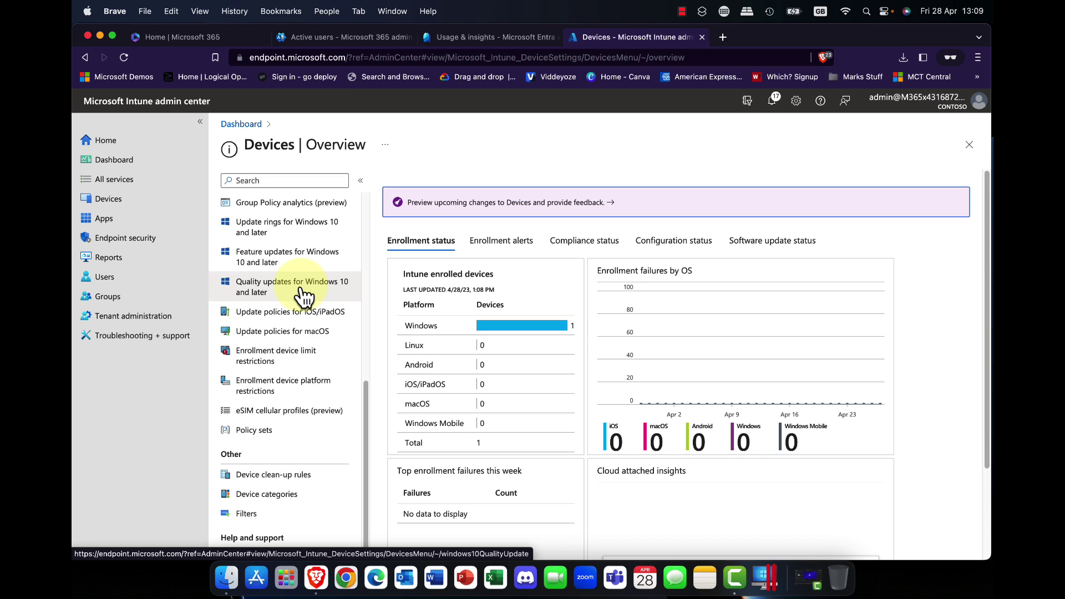
pyautogui.click(278, 237)
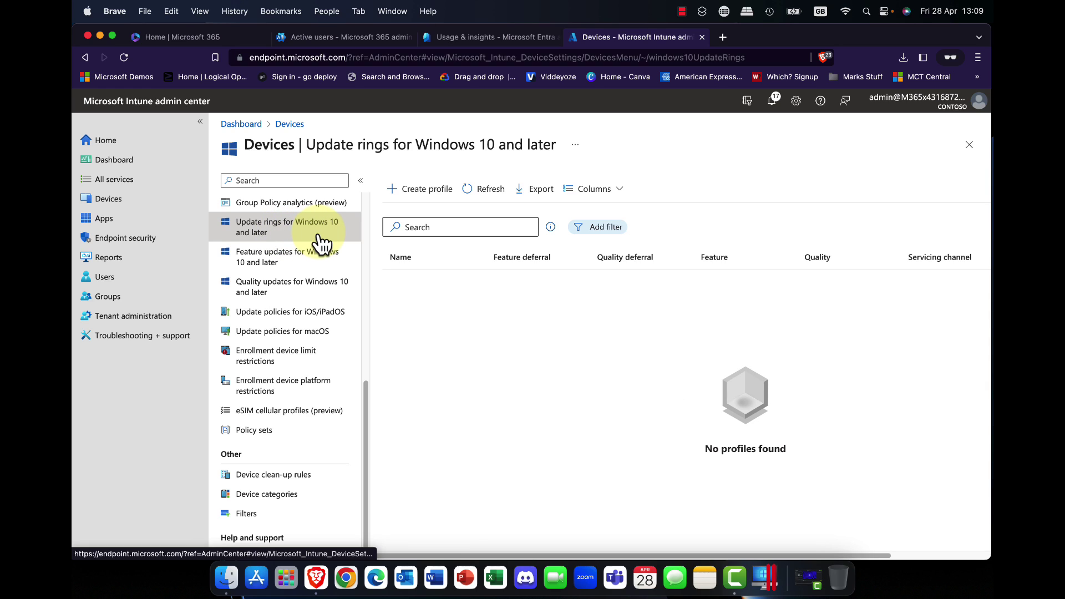
# Start a new Windows 10 and later update ring named "Oslo Ring1" and continue to the update ring settings.
pyautogui.click(425, 194)
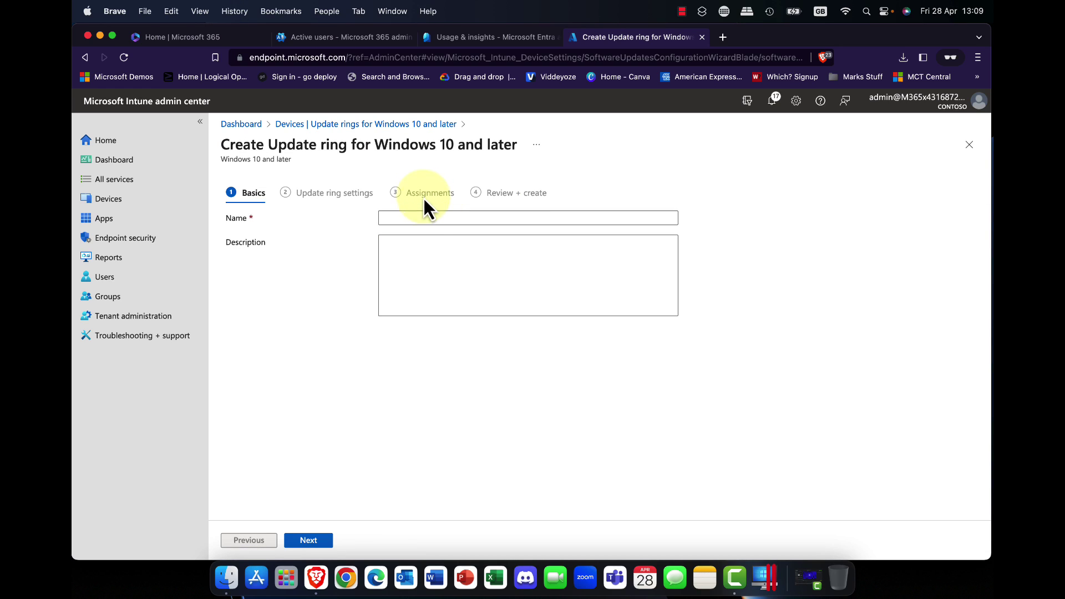
pyautogui.click(424, 216)
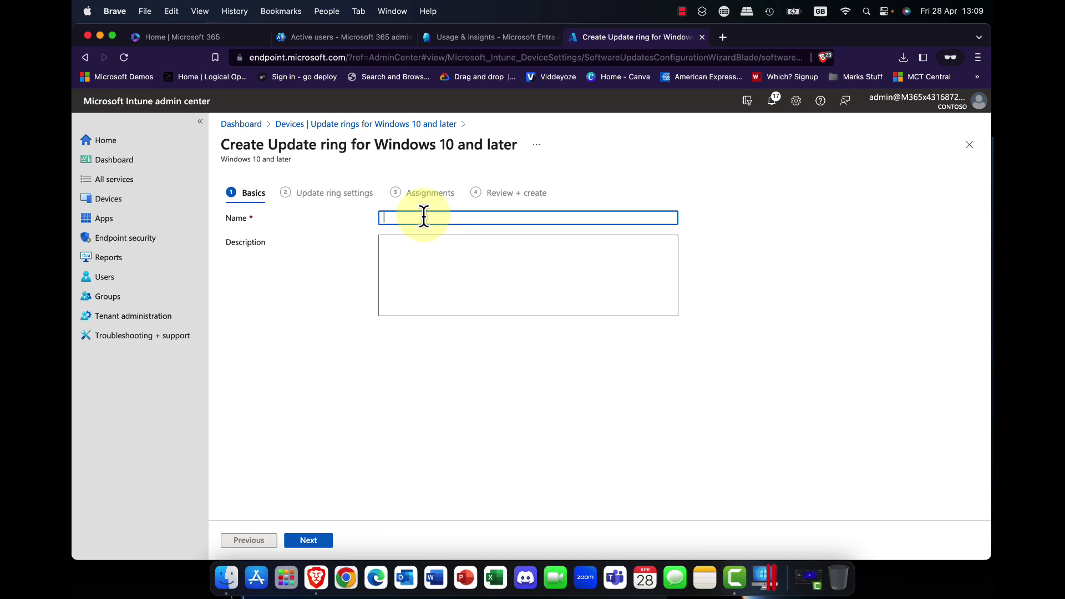
pyautogui.write('Oslo Ring1')
pyautogui.click(310, 540)
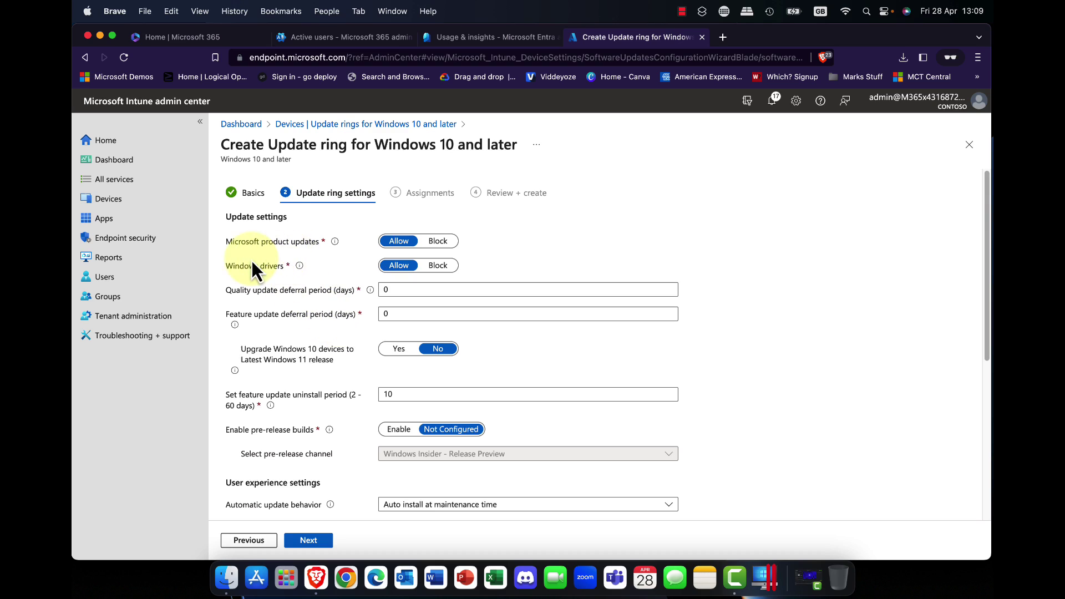
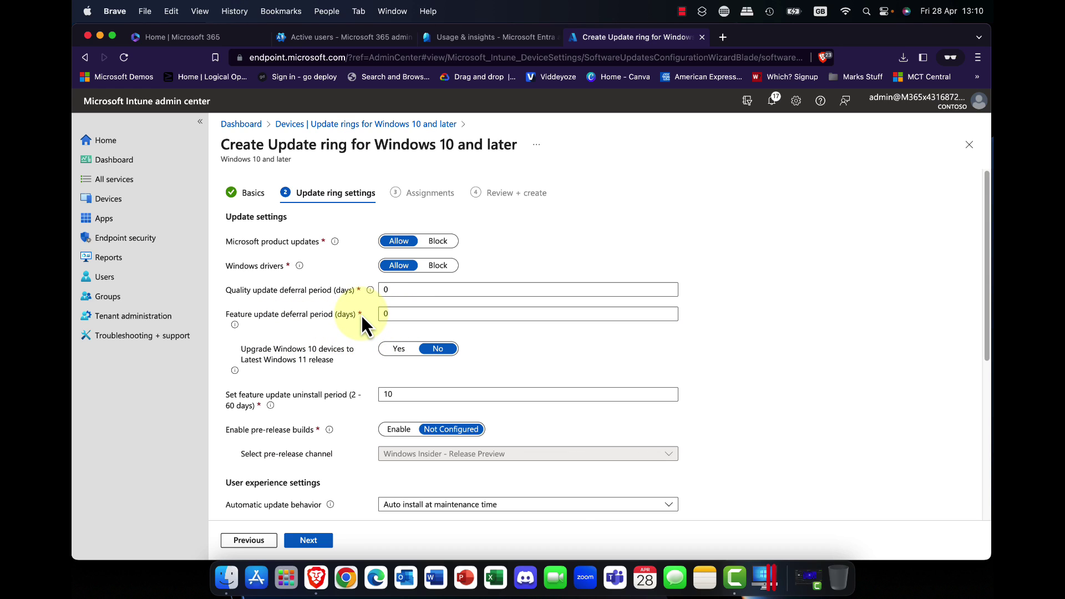
# Keep the quality and feature update deferral periods at 0 days and set upgrading Windows 10 devices to the latest Windows 11 release to Yes.
pyautogui.doubleClick(391, 289)
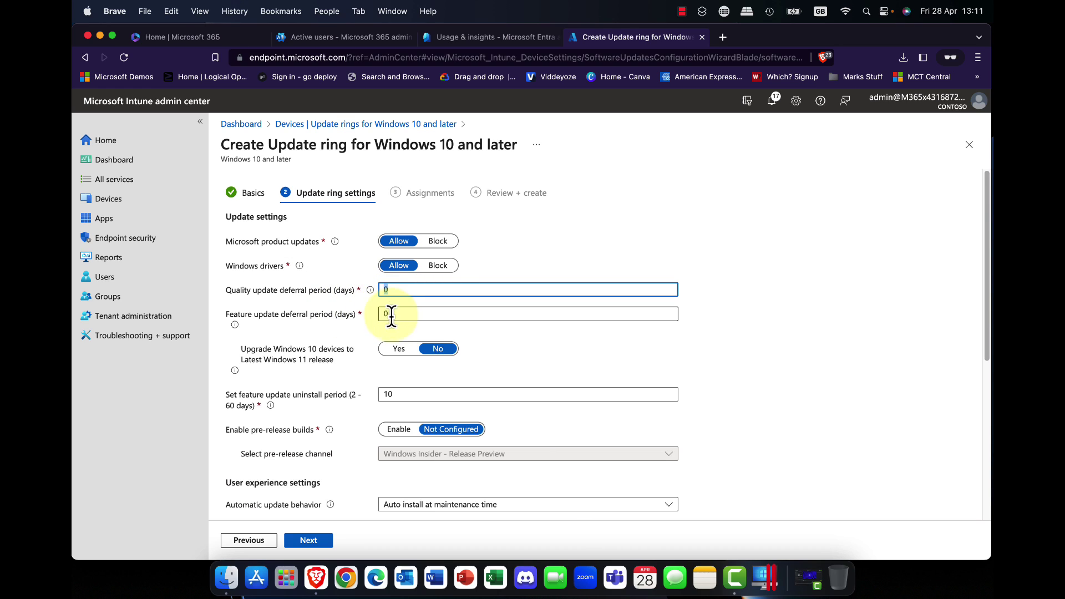
pyautogui.doubleClick(393, 313)
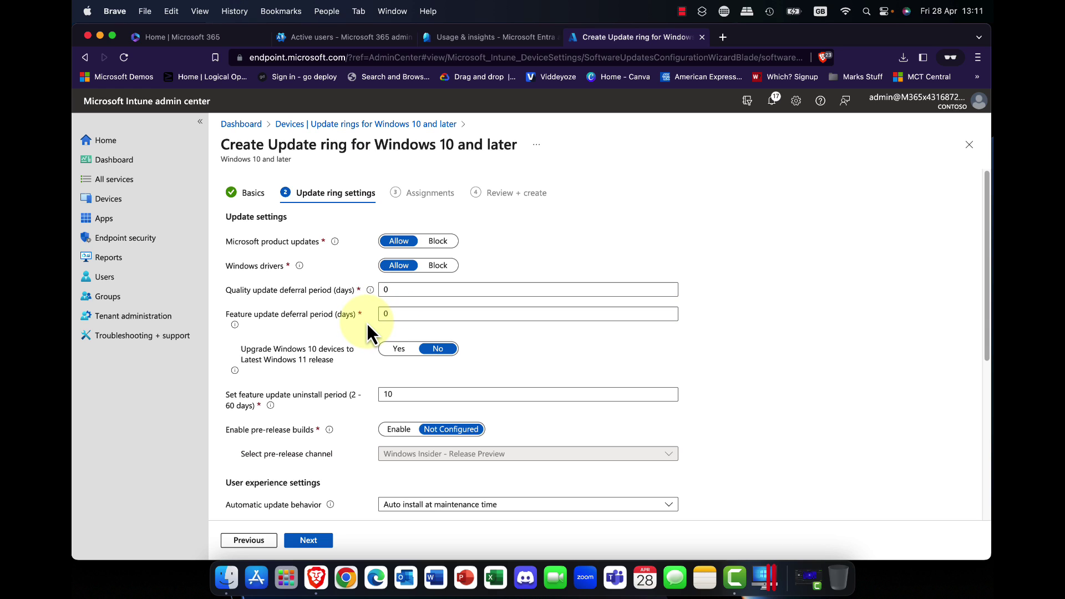
pyautogui.scroll(-2, 340, 371)
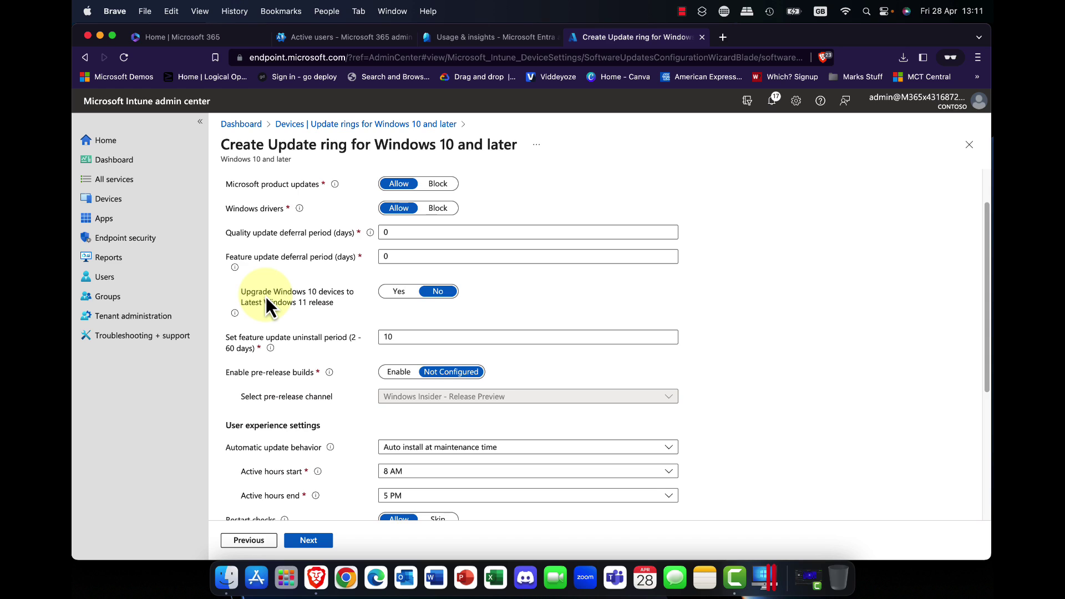
pyautogui.click(399, 292)
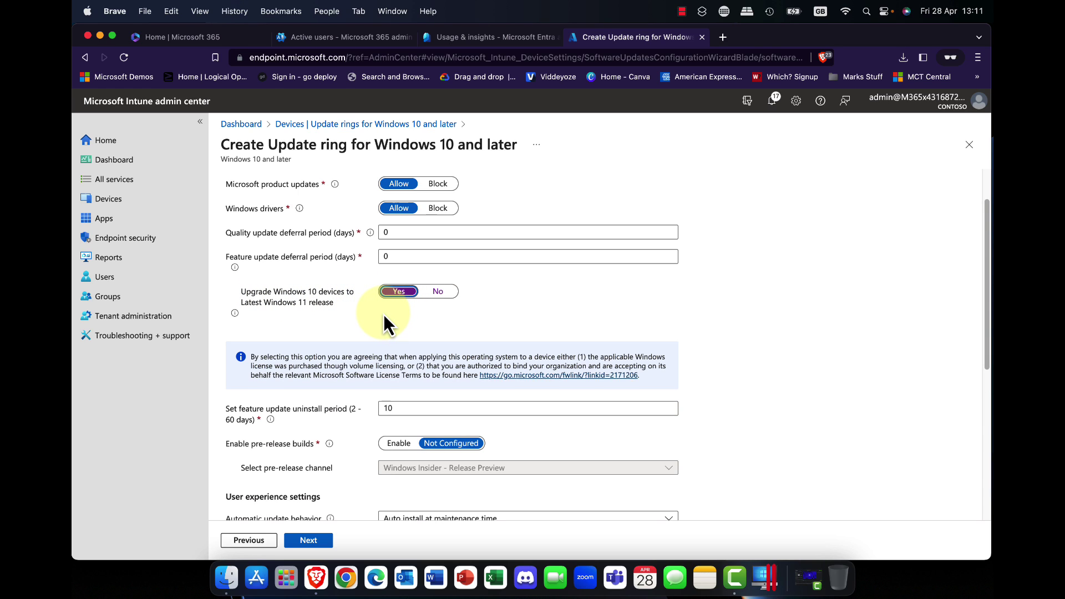
# Enable pre-release builds, check the available channels and keep the Windows Insider - Release Preview channel.
pyautogui.scroll(-5, 385, 315)
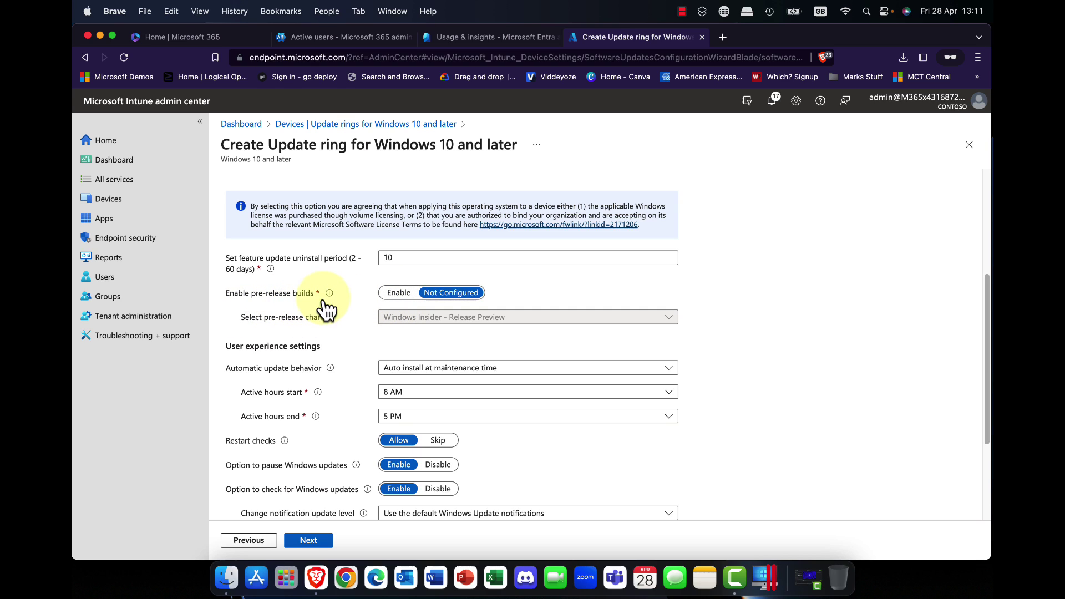
pyautogui.click(407, 294)
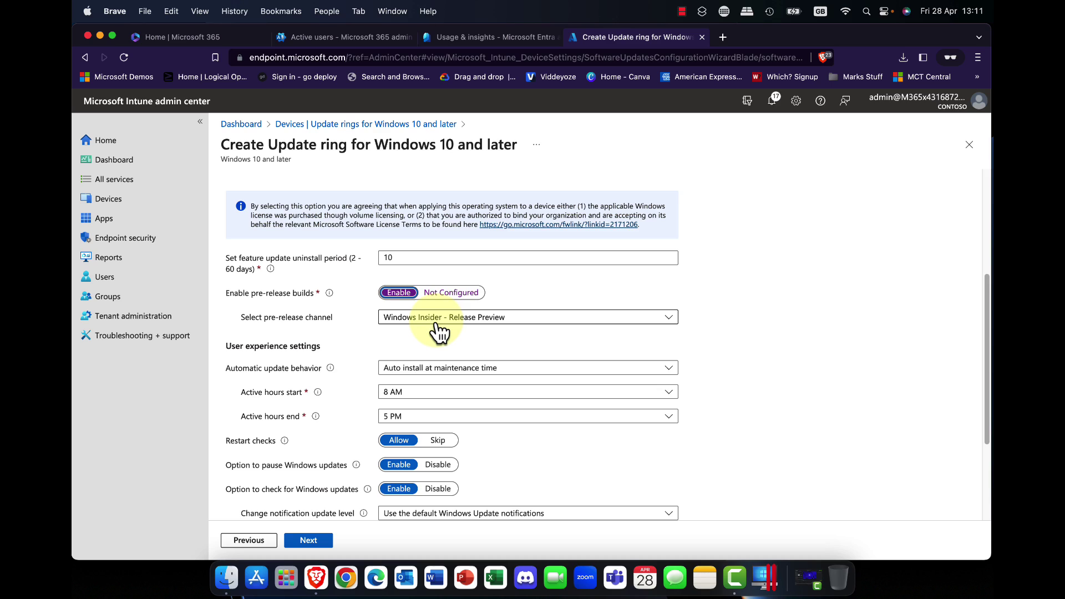
pyautogui.click(483, 318)
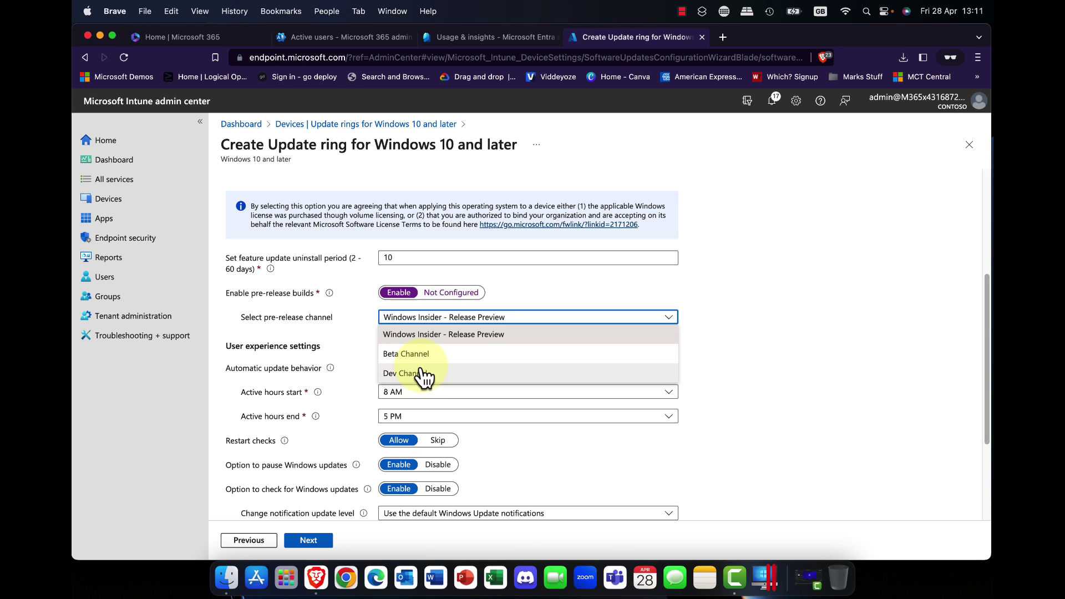
pyautogui.click(723, 282)
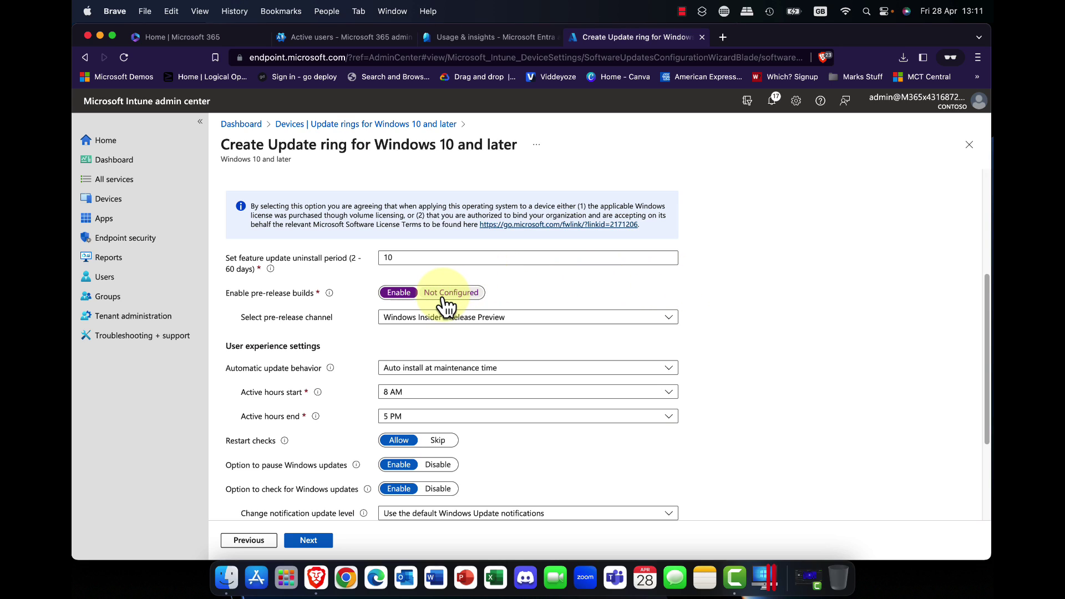
# Review the automatic update behavior options and deadline settings, leave the deadline settings Not configured and continue to the assignments.
pyautogui.scroll(-3, 389, 361)
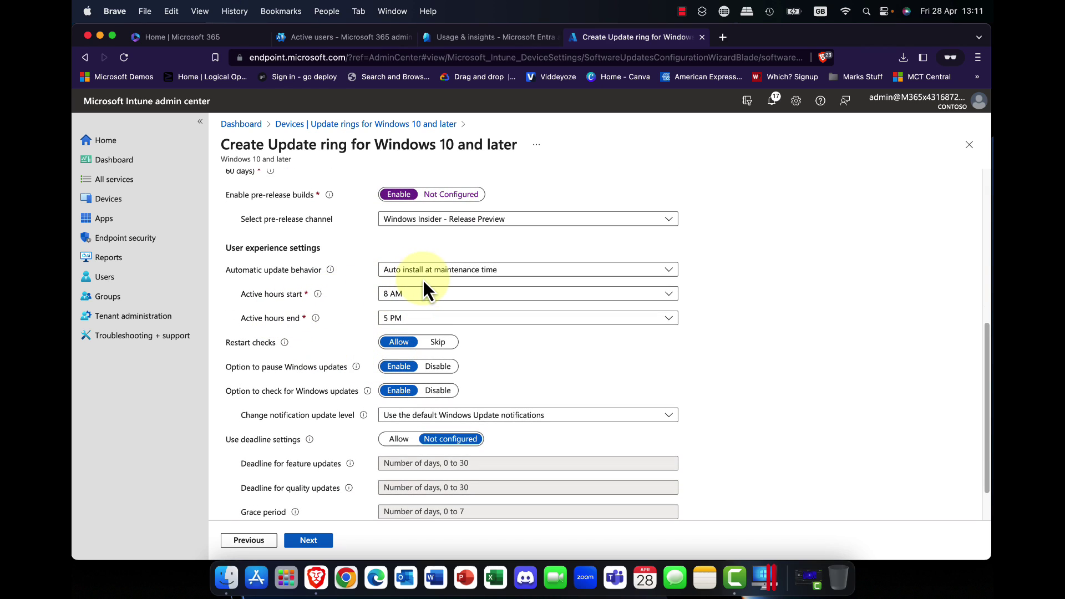
pyautogui.click(466, 271)
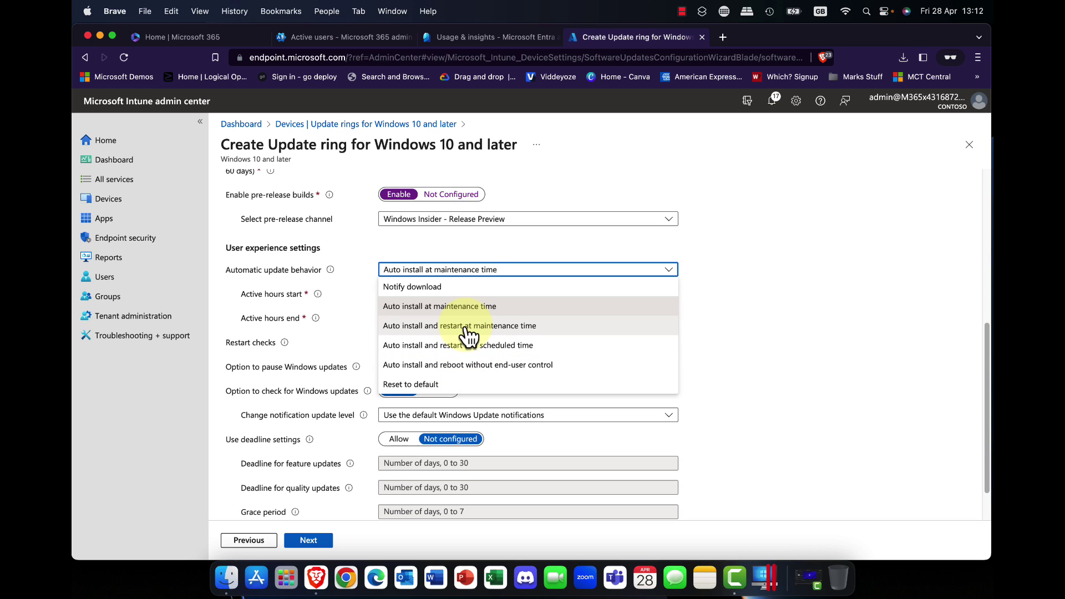
pyautogui.click(767, 331)
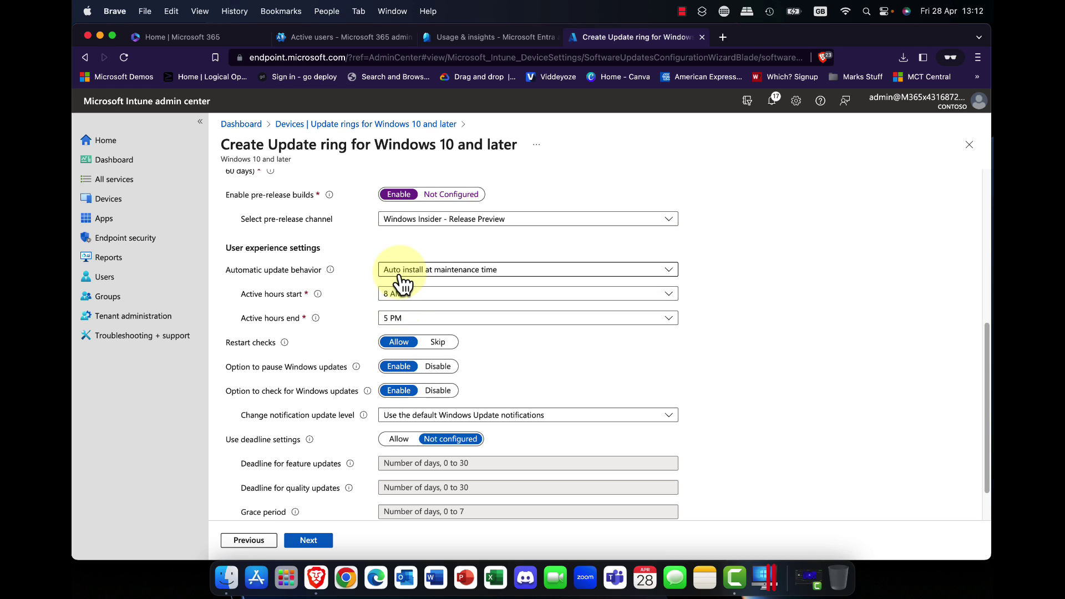
pyautogui.scroll(-2, 400, 280)
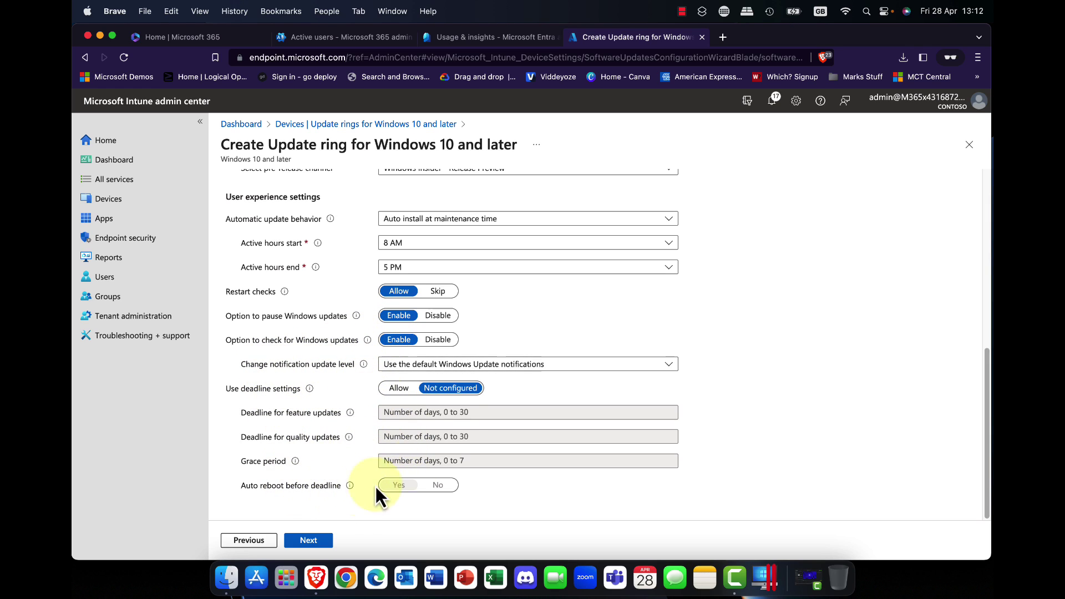
pyautogui.click(398, 387)
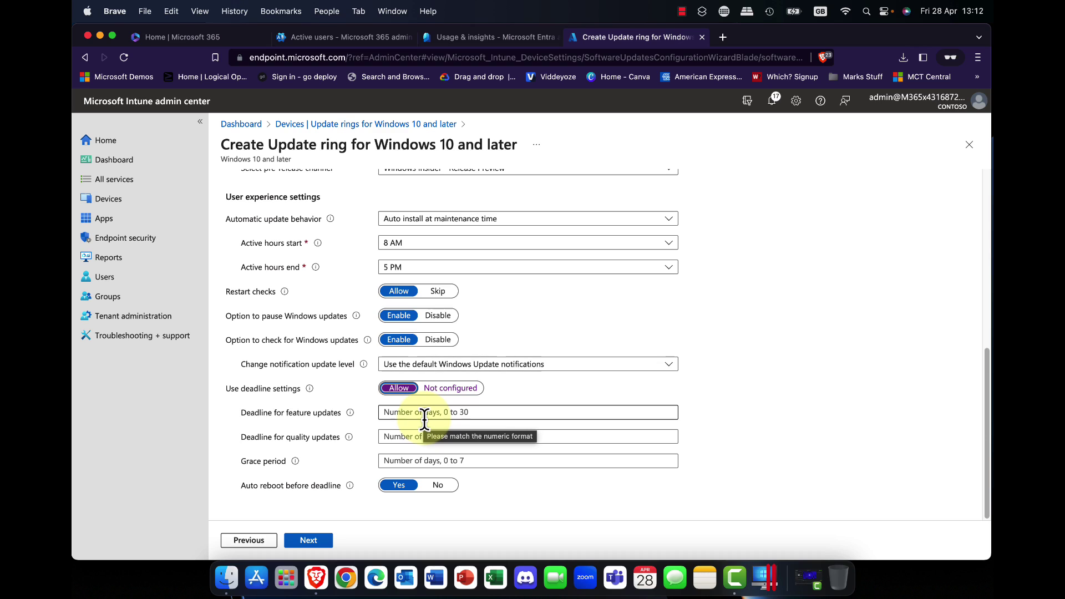
pyautogui.click(433, 388)
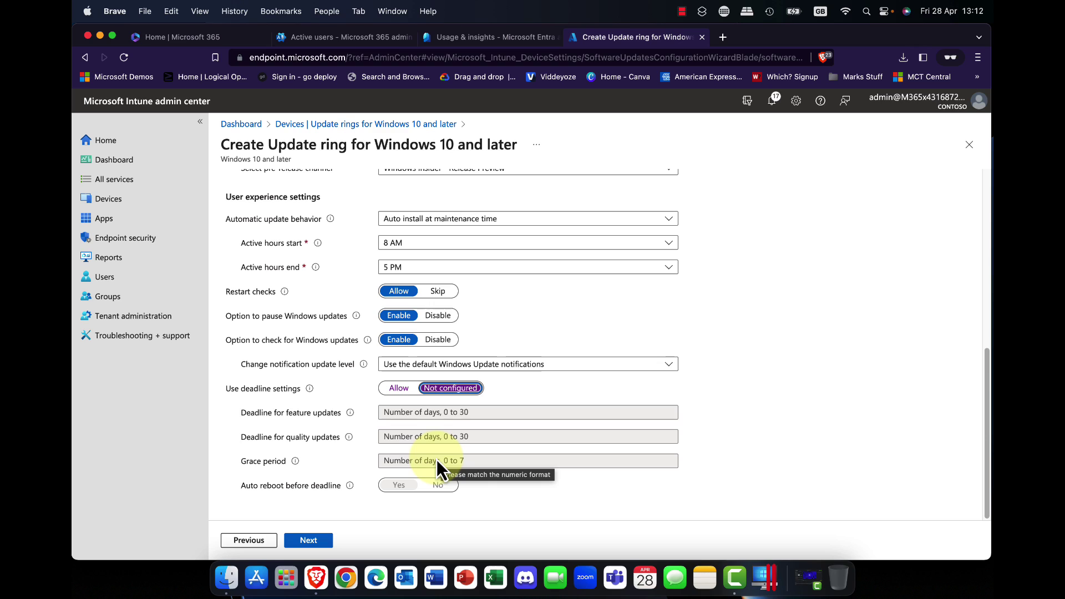
pyautogui.click(318, 545)
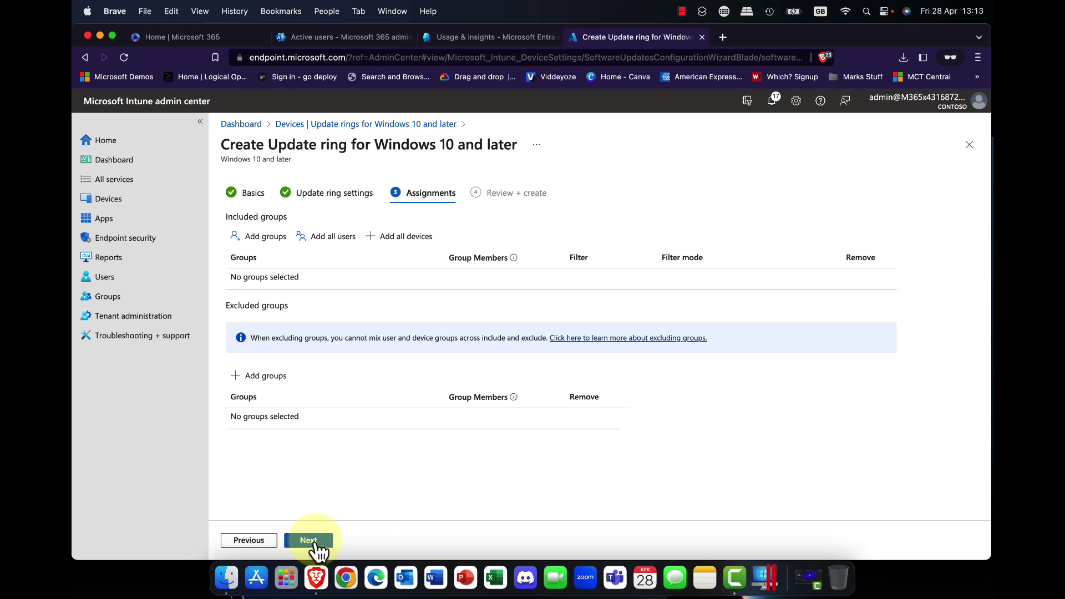
# Add the Sales group to the included groups of the Oslo Ring1 assignments.
pyautogui.click(266, 237)
pyautogui.click(721, 170)
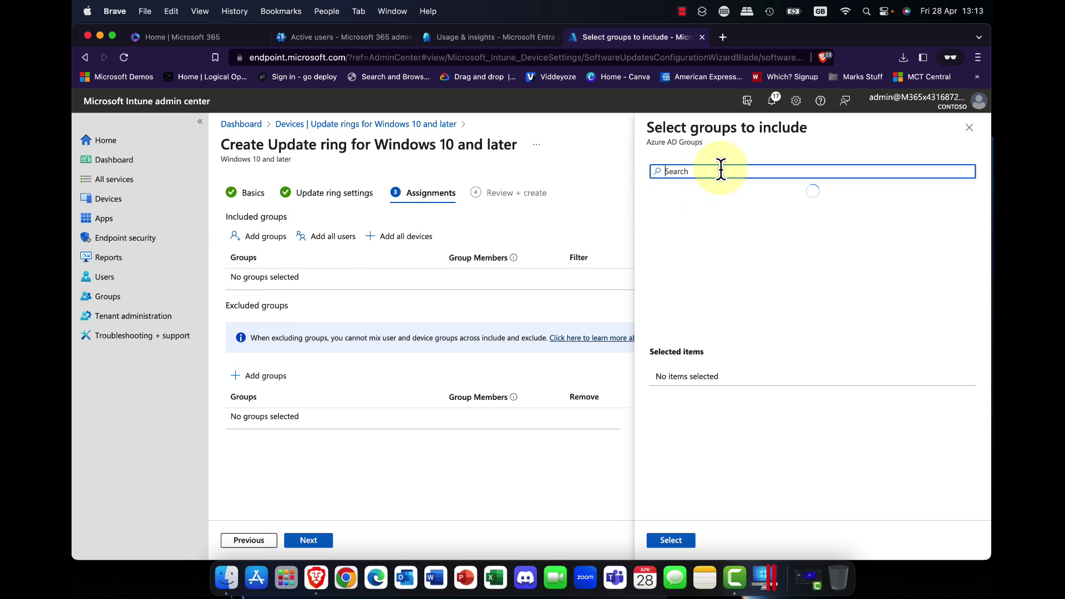
pyautogui.scroll(-5, 704, 260)
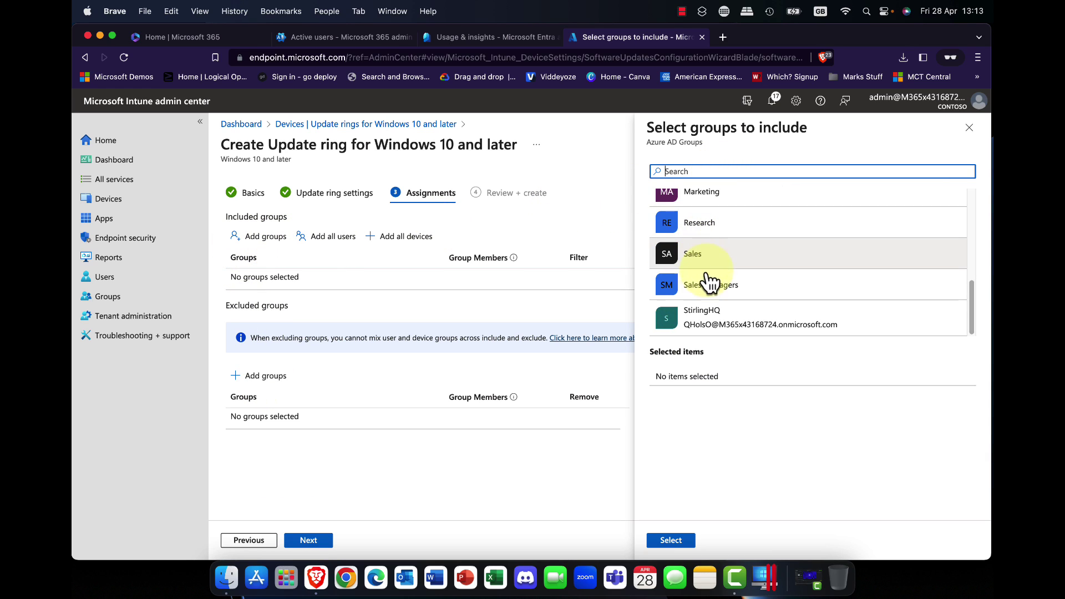
pyautogui.click(696, 254)
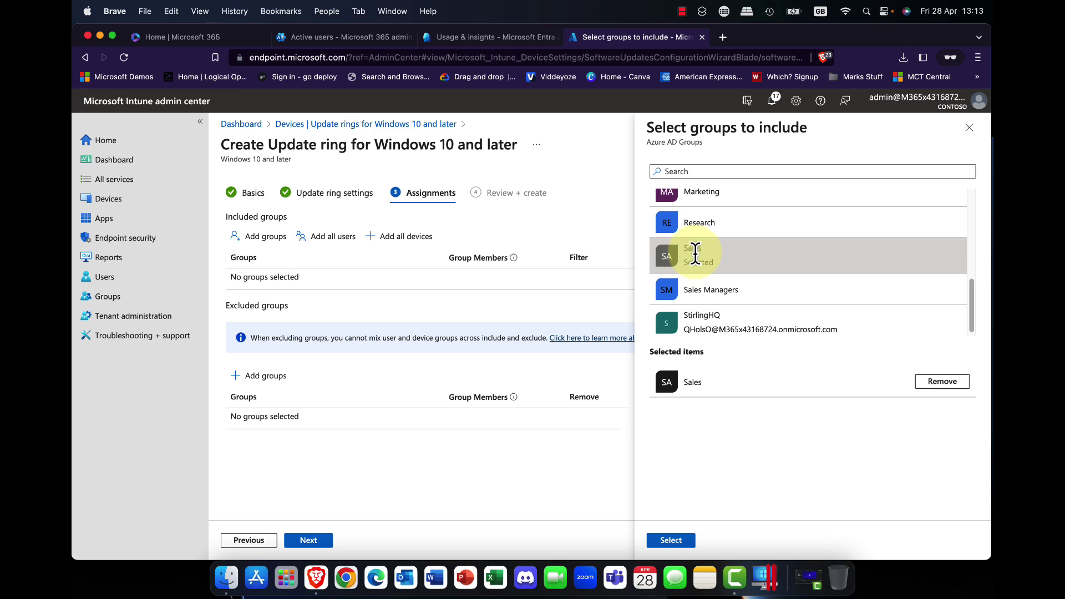
pyautogui.click(668, 540)
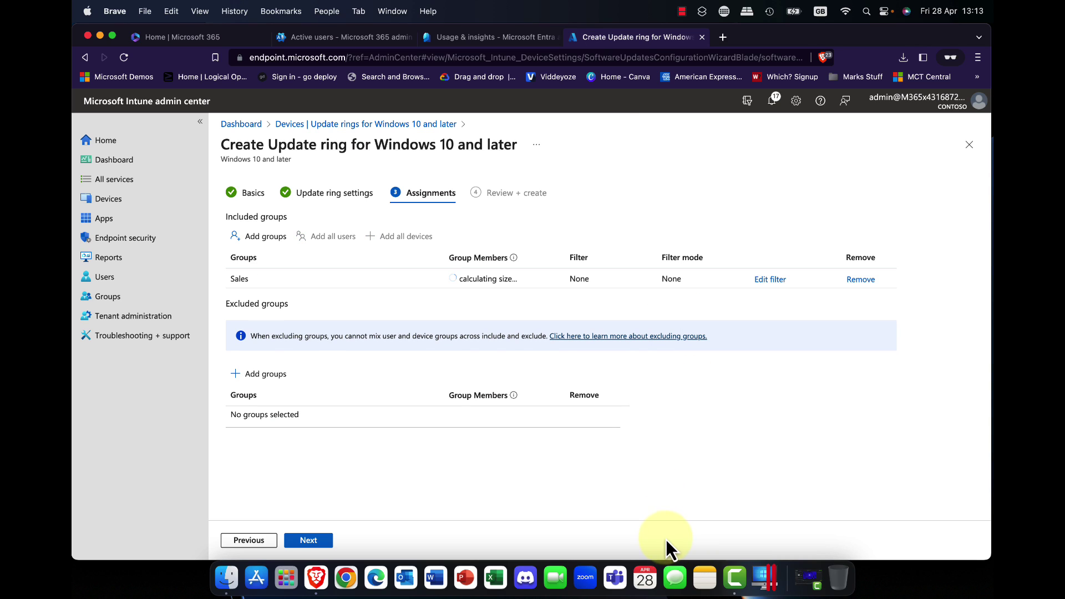
# Continue to the review, check the summary of the Oslo Ring1 settings and assignments, and create the update ring.
pyautogui.click(309, 540)
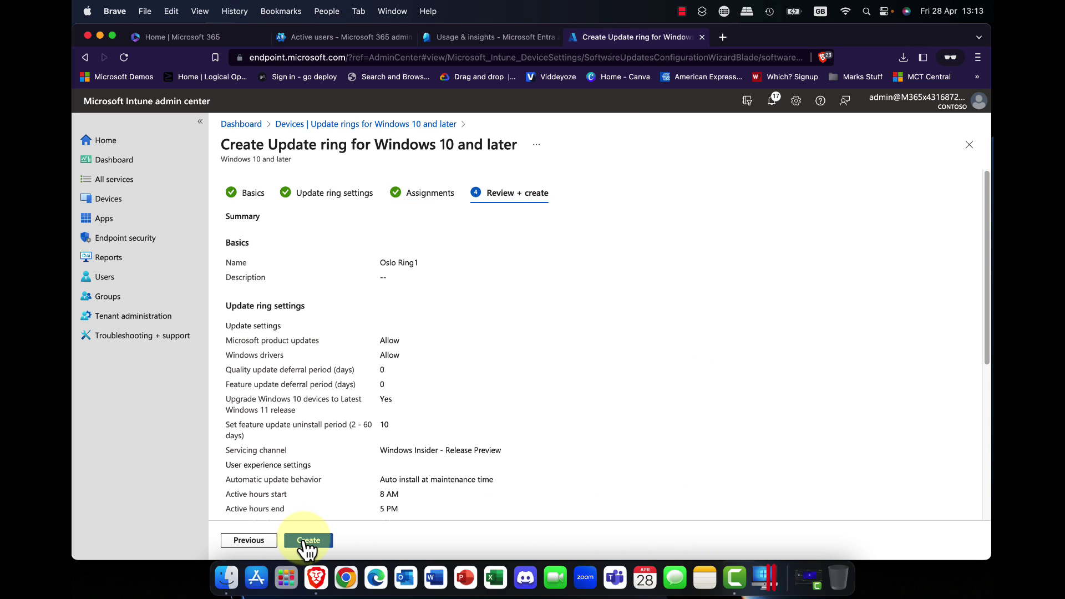
pyautogui.scroll(-5, 328, 430)
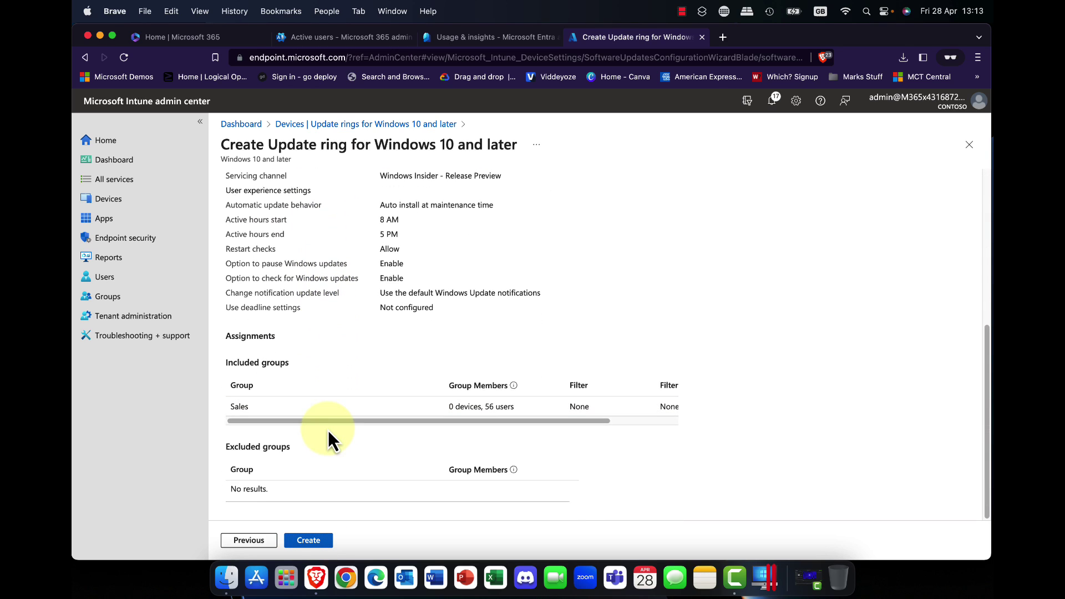
pyautogui.click(320, 539)
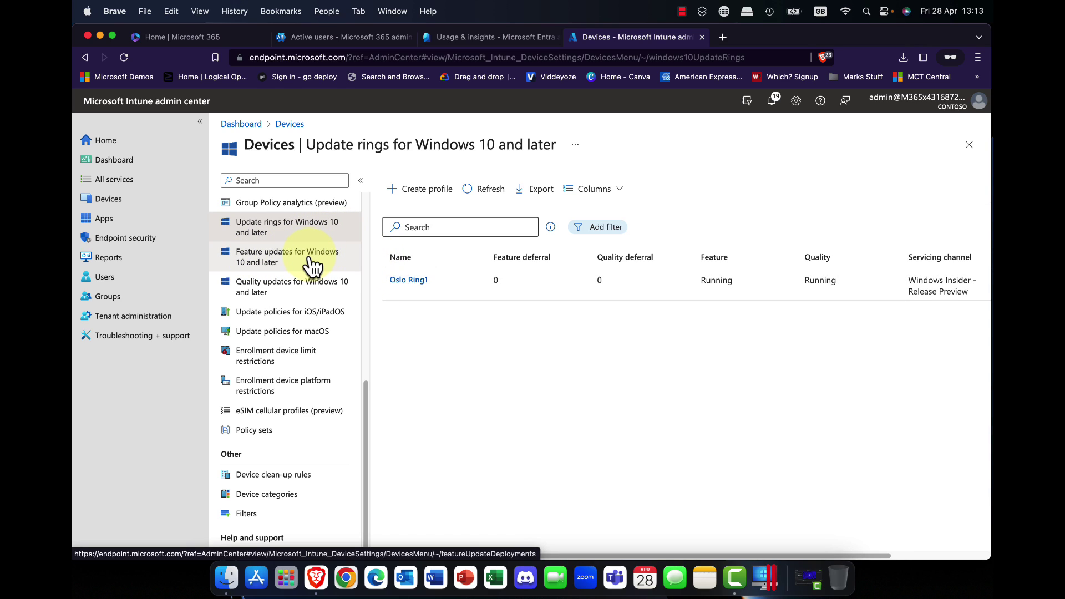
# Start a feature update deployment for Windows 10 and later named "Oslo F1" that deploys Windows 11, version 22H2.
pyautogui.click(275, 267)
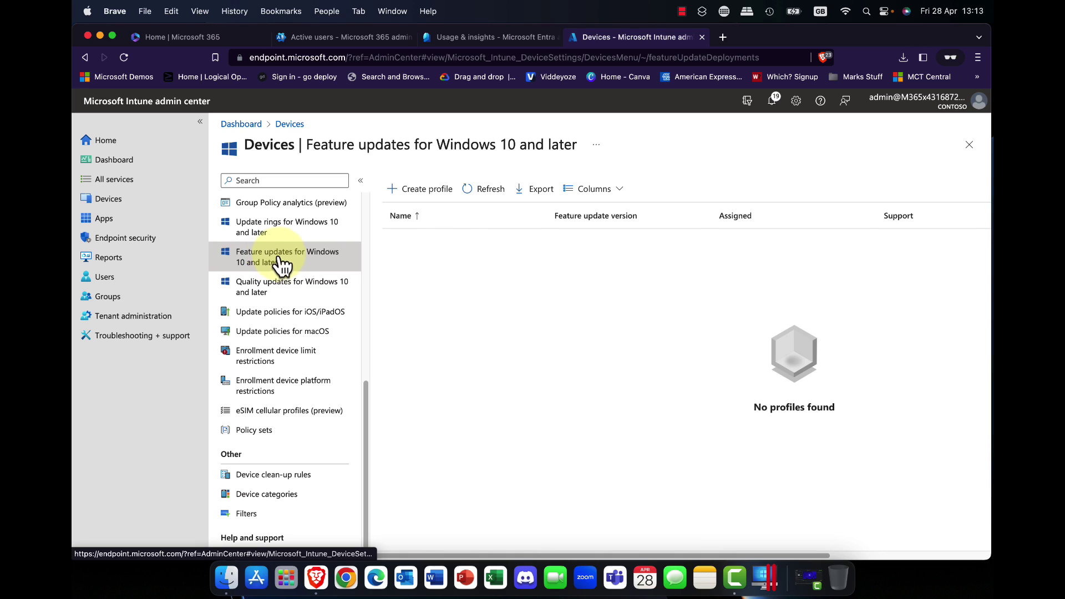
pyautogui.click(424, 191)
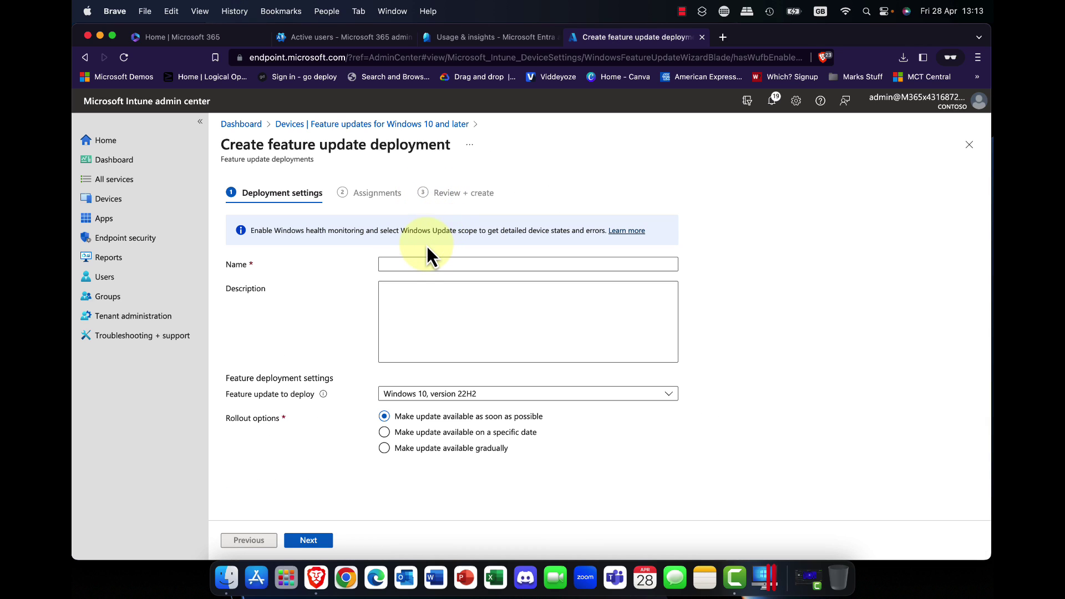
pyautogui.click(420, 264)
pyautogui.write('Oslo F1')
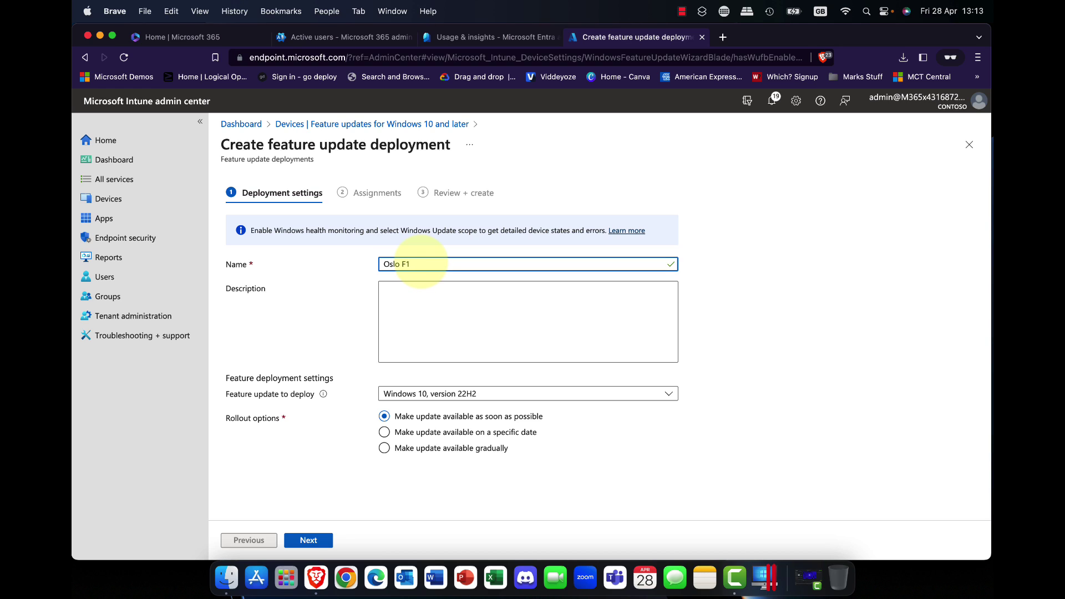
pyautogui.click(442, 319)
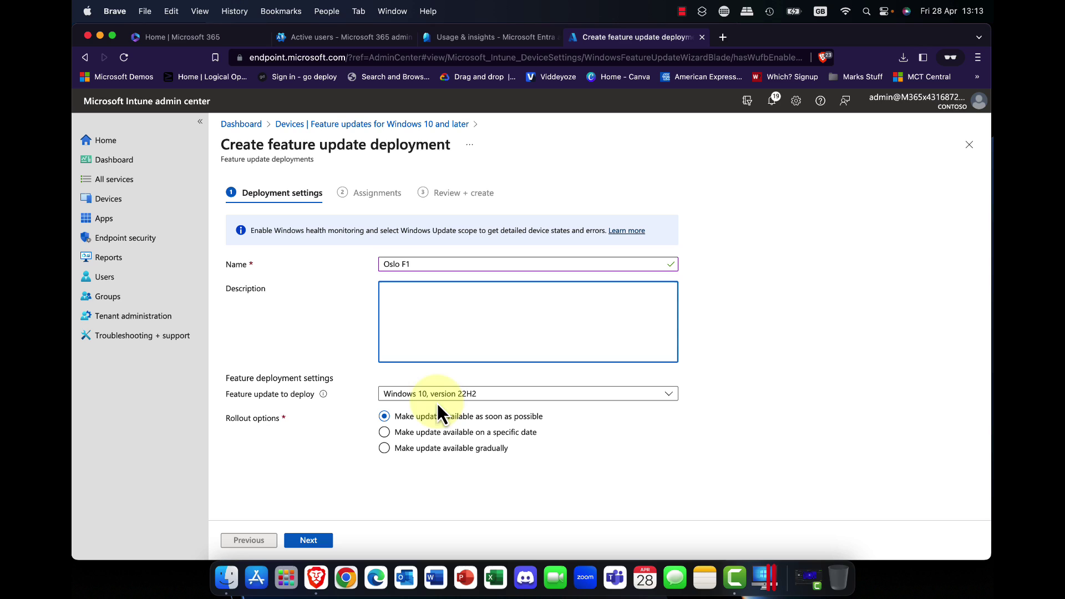
pyautogui.click(670, 394)
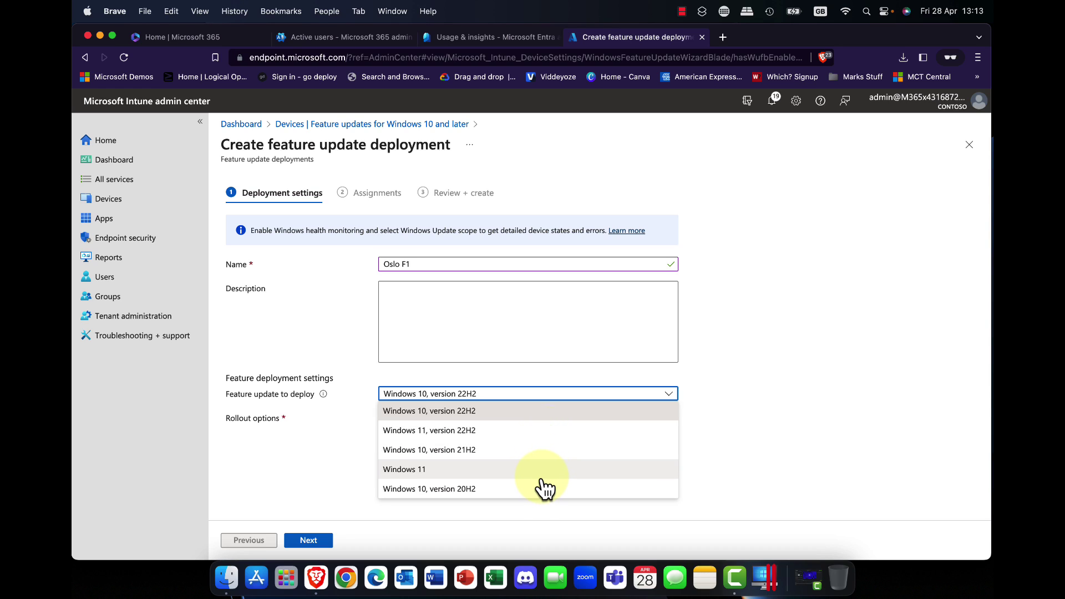
pyautogui.click(514, 431)
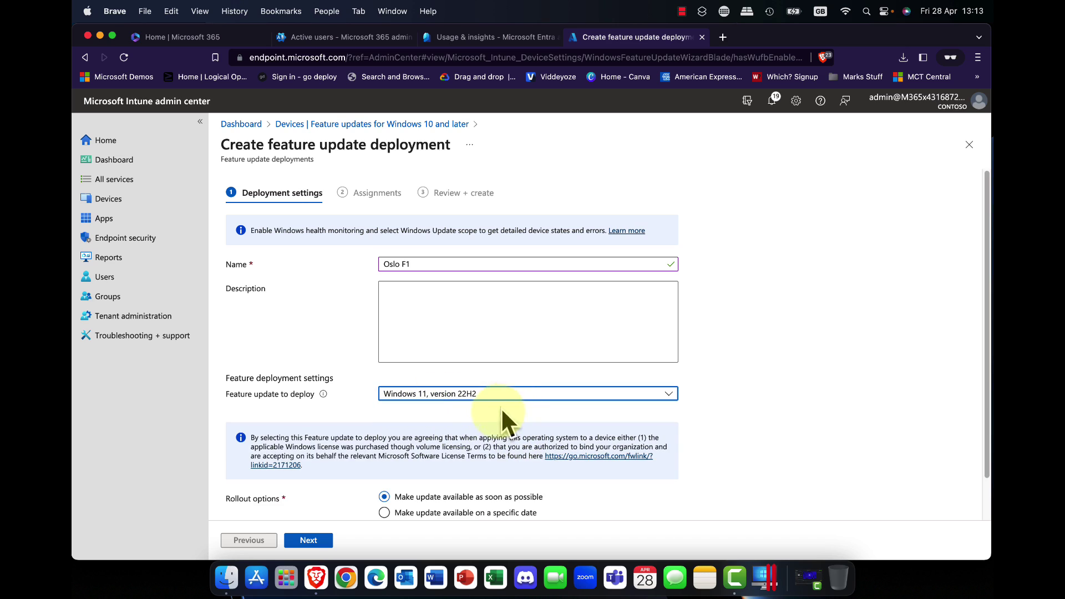
# Examine the rollout options for a specific date and gradual availability, then return to making the update available as soon as possible.
pyautogui.scroll(-2, 502, 438)
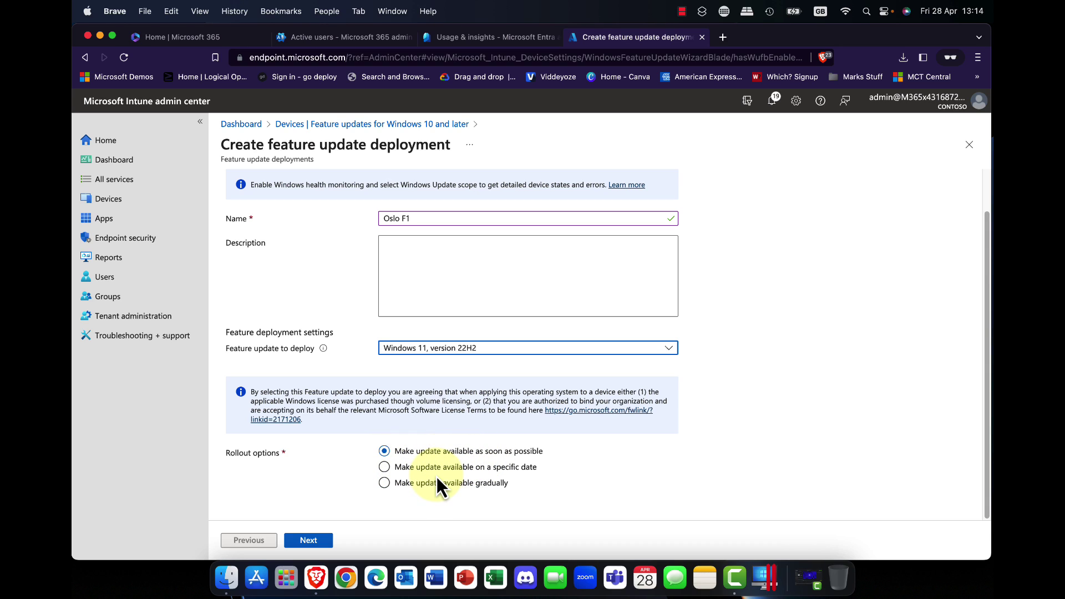
pyautogui.click(505, 471)
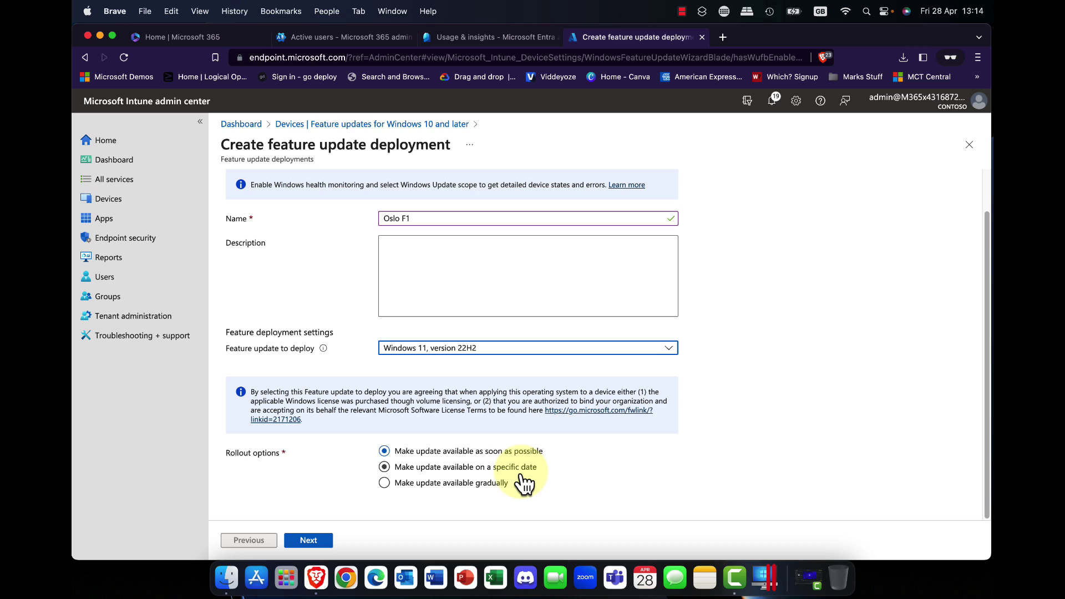
pyautogui.scroll(-2, 515, 476)
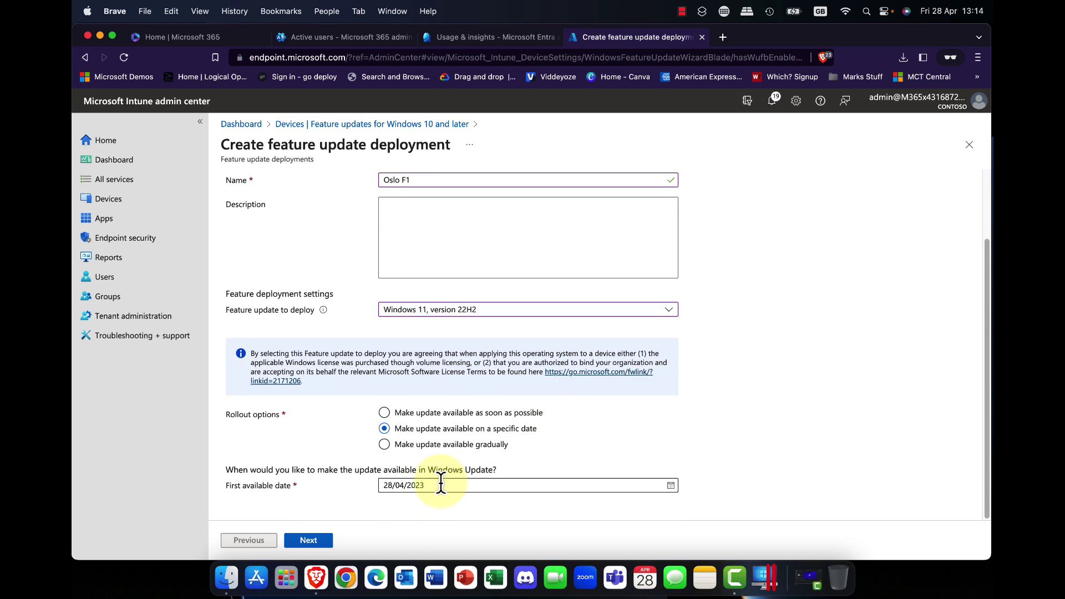
pyautogui.click(428, 447)
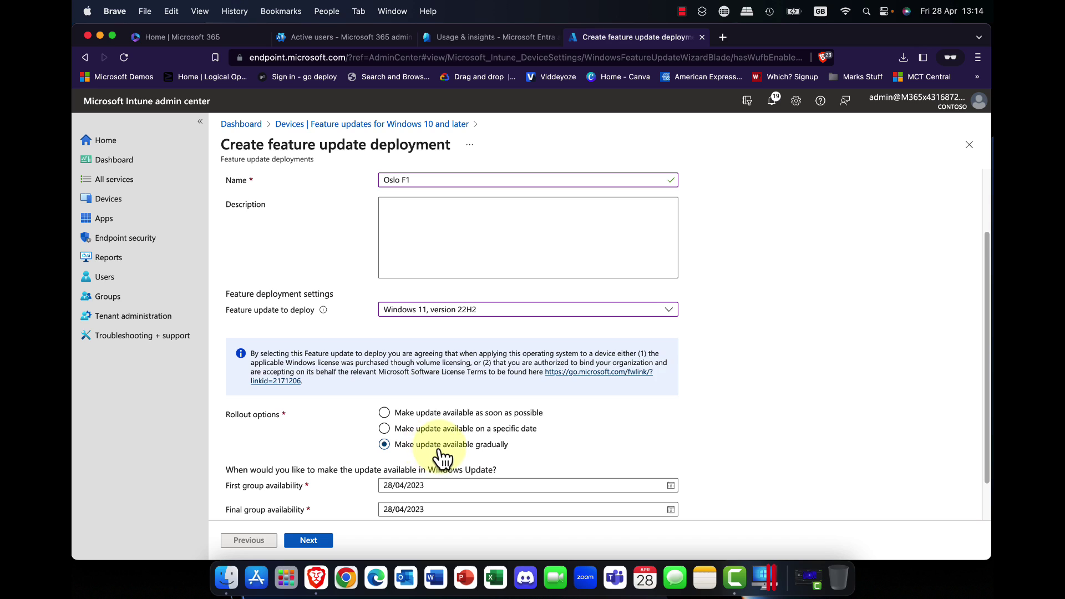
pyautogui.scroll(-2, 438, 450)
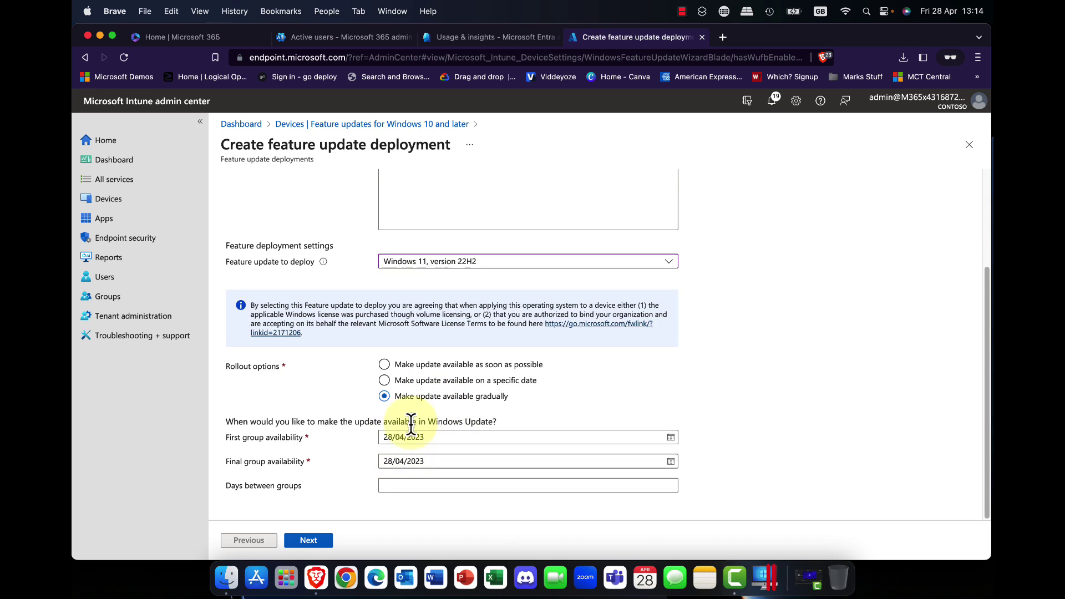
pyautogui.click(407, 462)
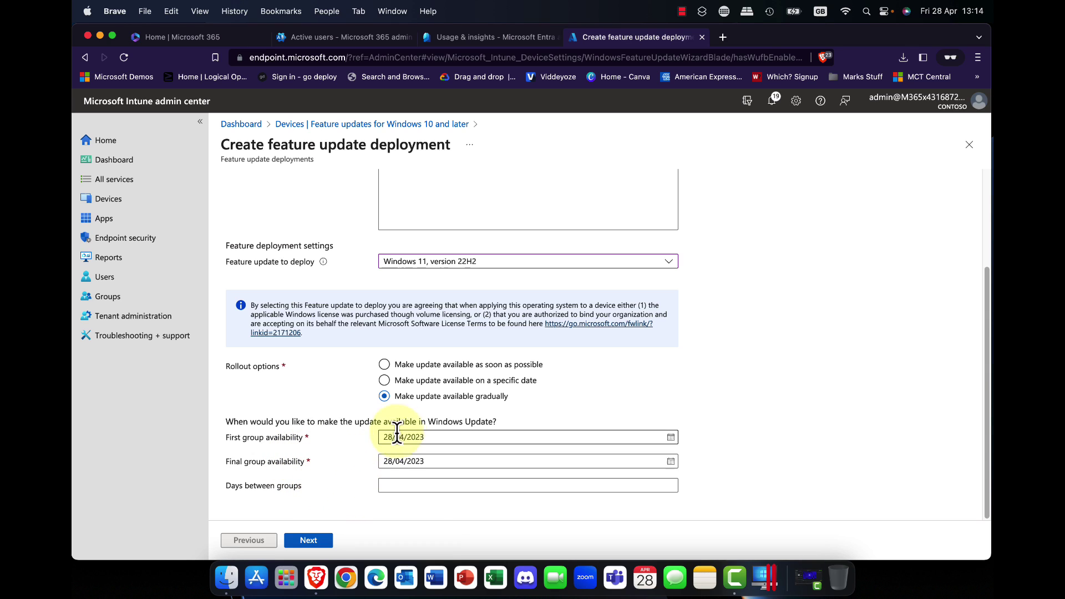
pyautogui.click(409, 380)
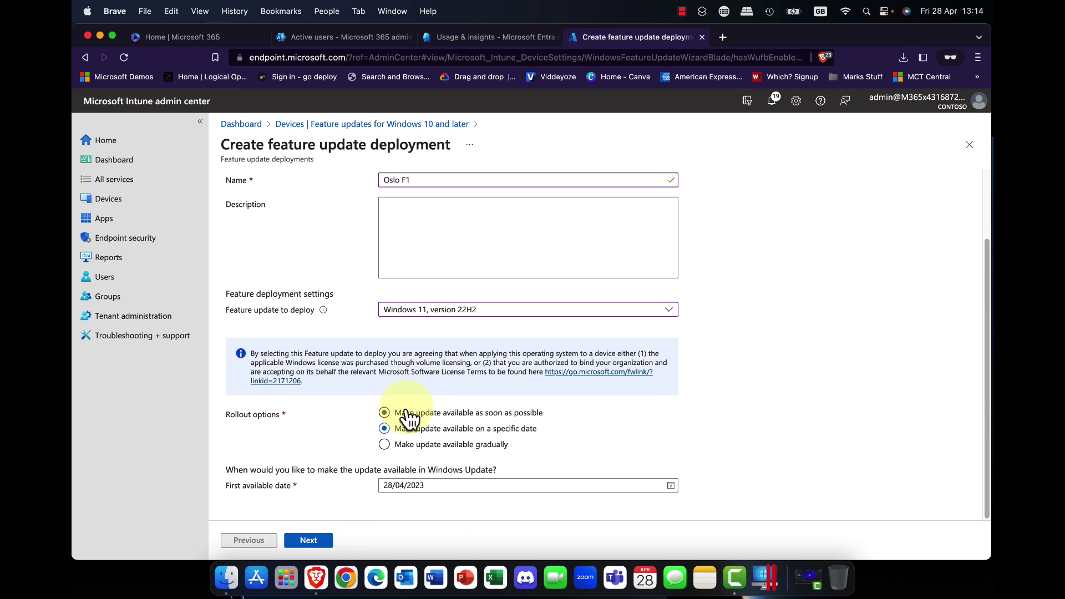
pyautogui.click(407, 412)
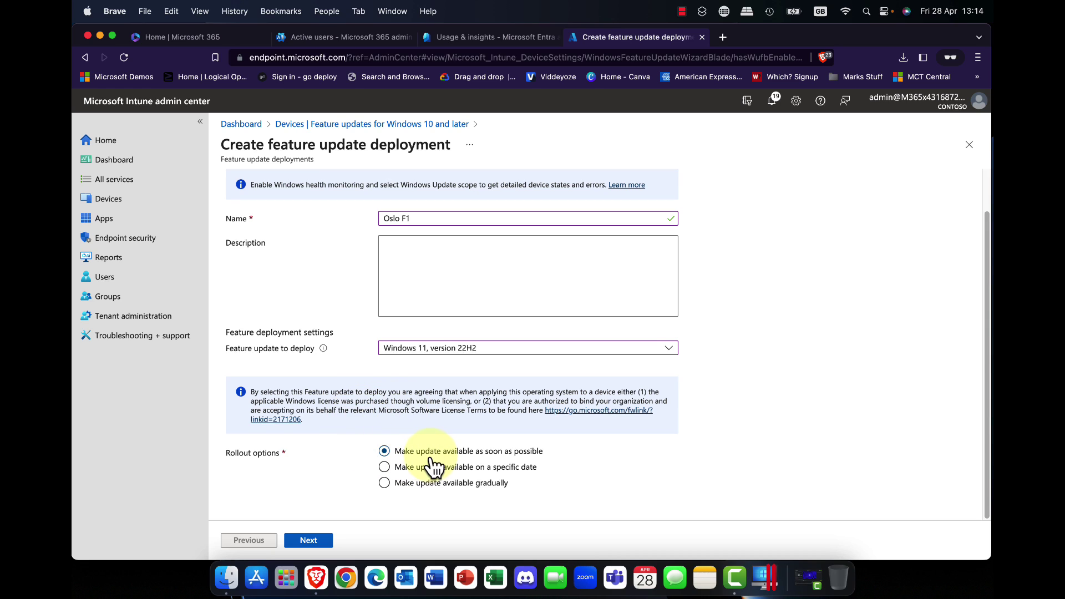
pyautogui.click(413, 482)
pyautogui.scroll(-2, 419, 485)
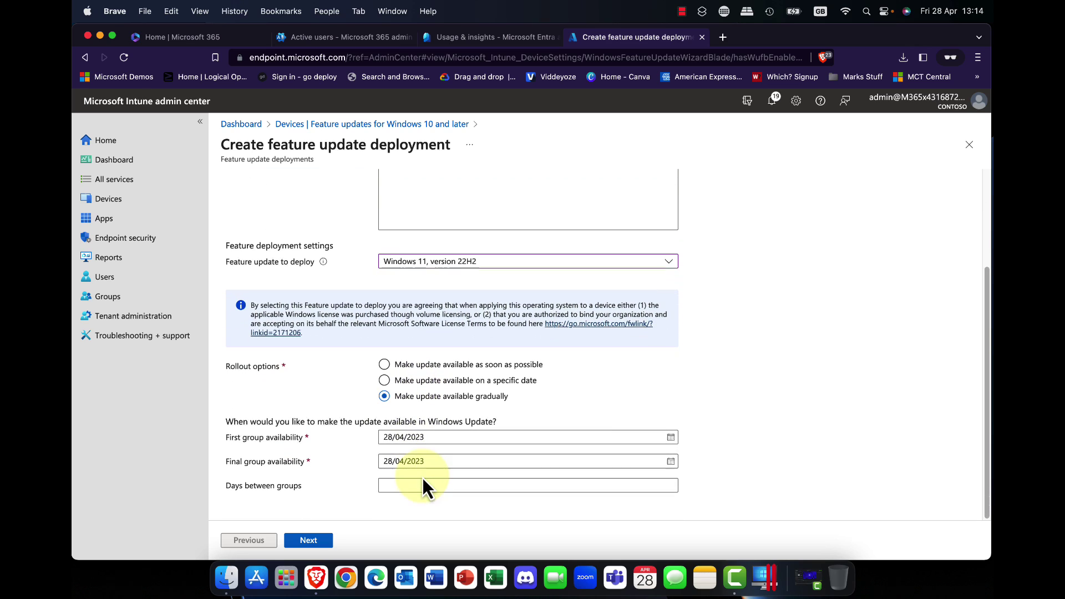
pyautogui.click(416, 381)
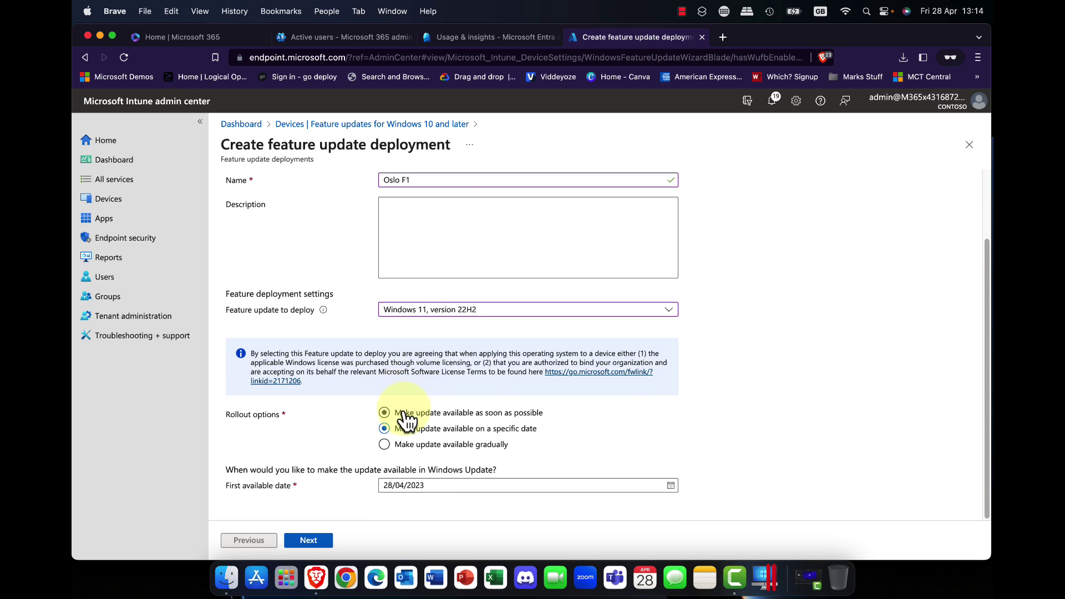
pyautogui.click(385, 411)
# Include the Sales group in the assignments and create the Oslo F1 feature update deployment.
pyautogui.click(308, 541)
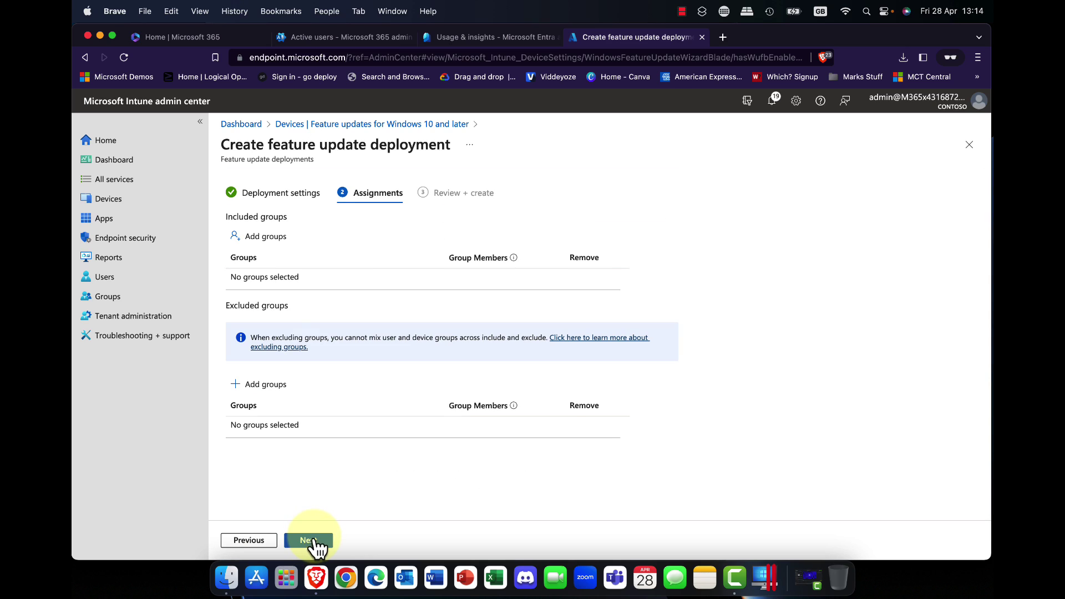
pyautogui.click(268, 243)
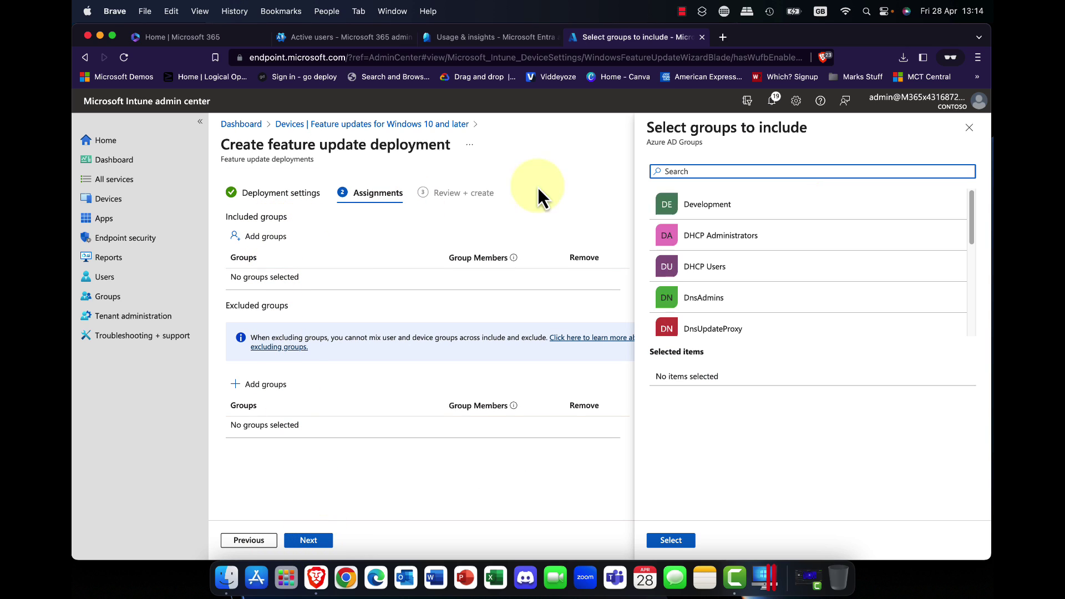
pyautogui.scroll(-5, 715, 244)
pyautogui.click(704, 255)
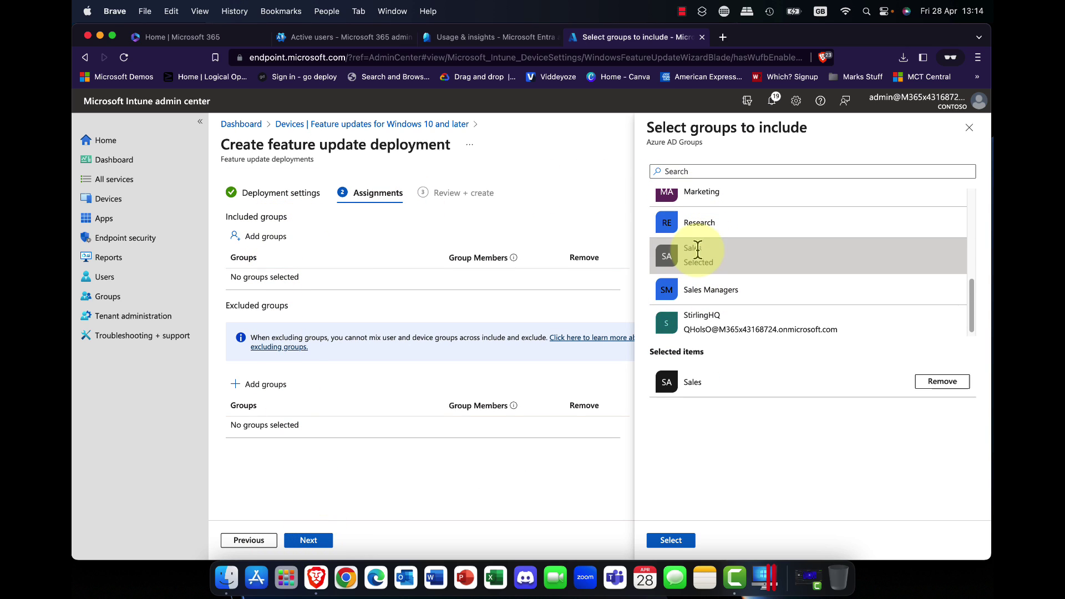
pyautogui.click(674, 541)
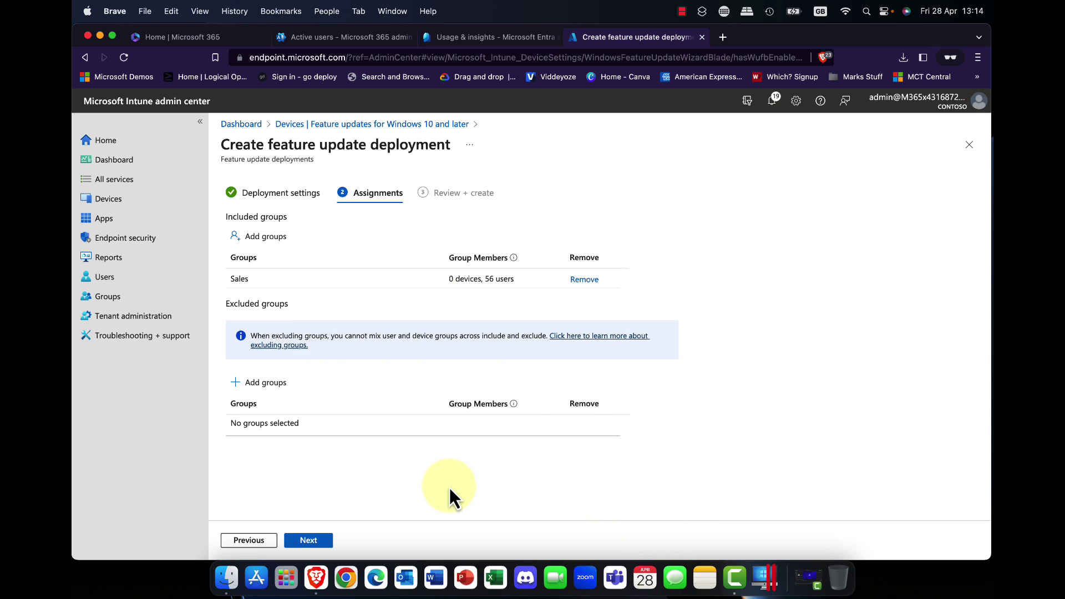
pyautogui.click(308, 540)
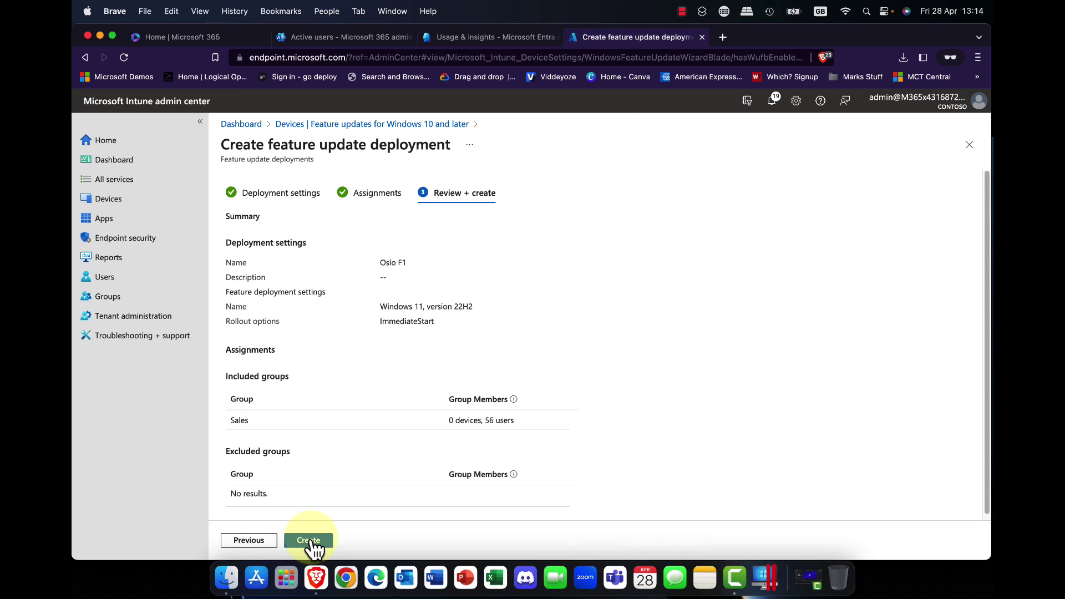
pyautogui.click(310, 540)
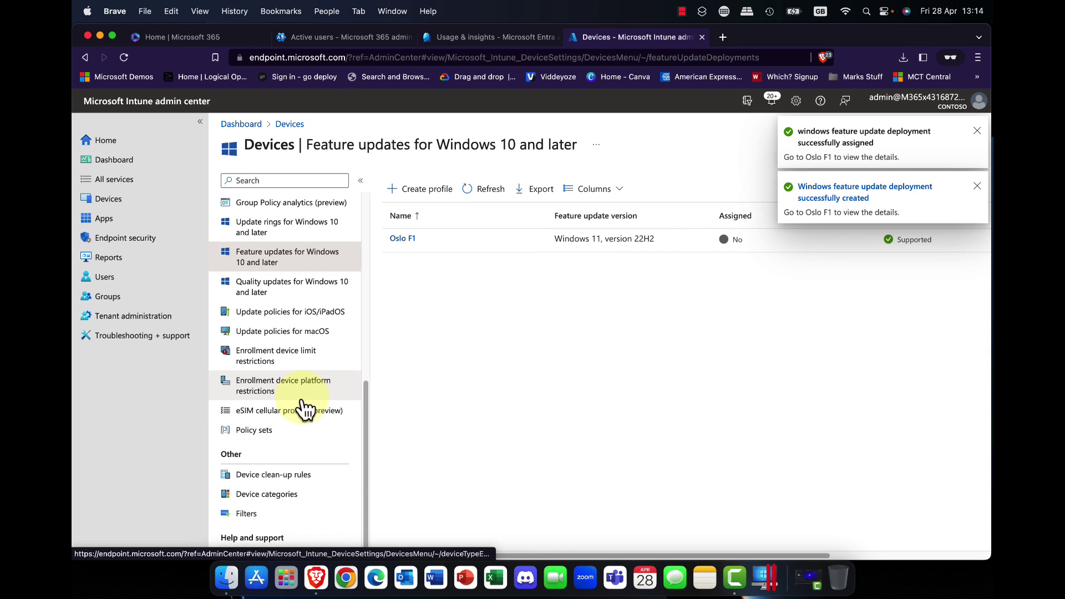
# Start a quality update profile for Windows 10 and later named "Oslo Q1", leaving the description empty.
pyautogui.click(293, 294)
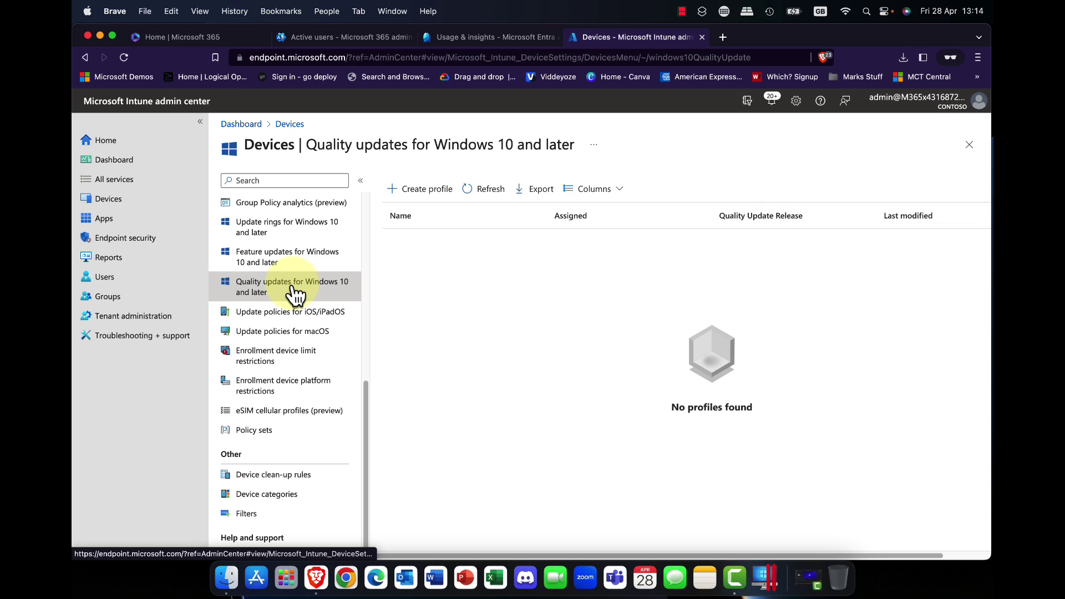
pyautogui.click(417, 188)
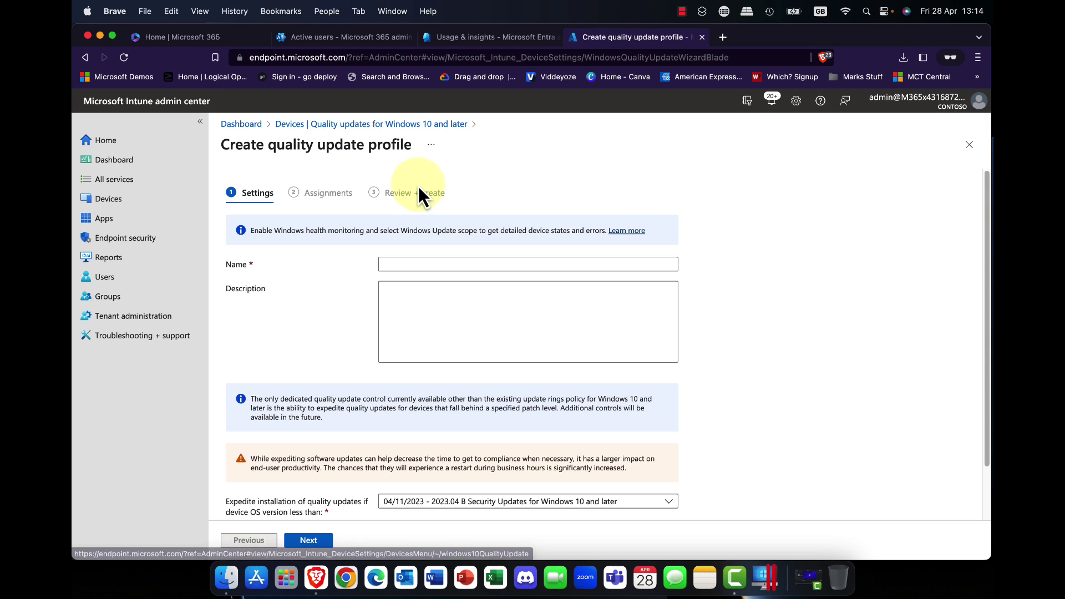
pyautogui.click(409, 264)
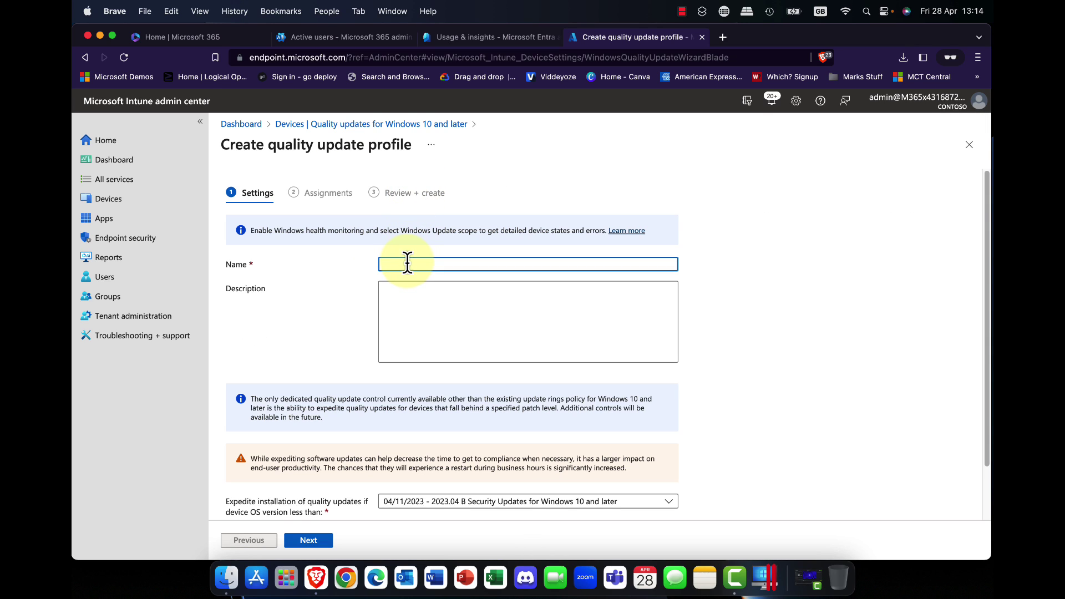
pyautogui.write('Oslo Q1')
pyautogui.click(436, 302)
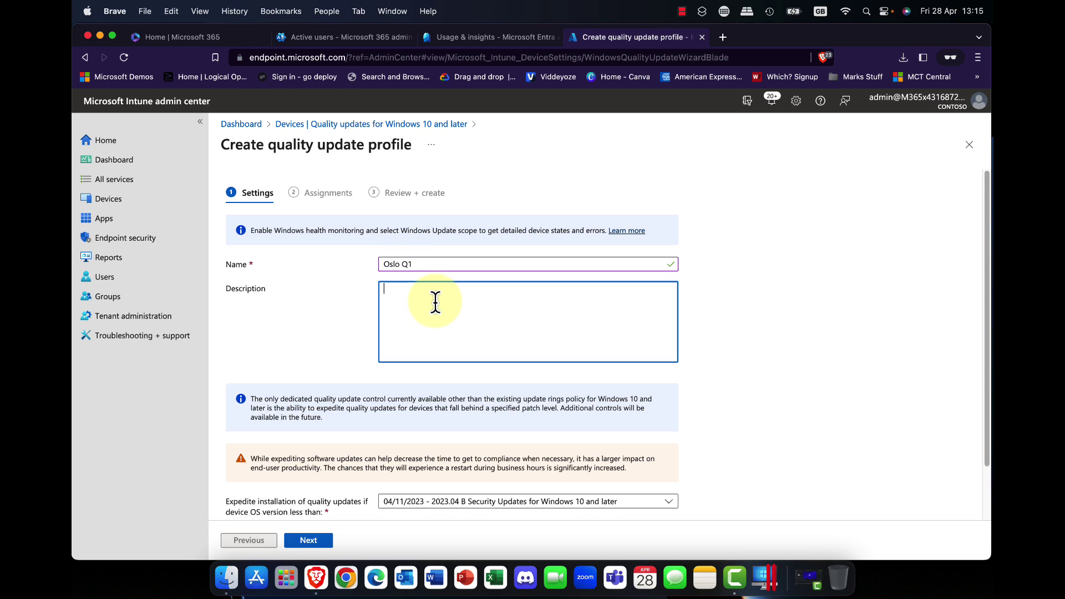
# Check the quality updates available to expedite and keep 04/11/2023 - 2023.04 B Security Updates for Windows 10 and later.
pyautogui.scroll(-2, 435, 302)
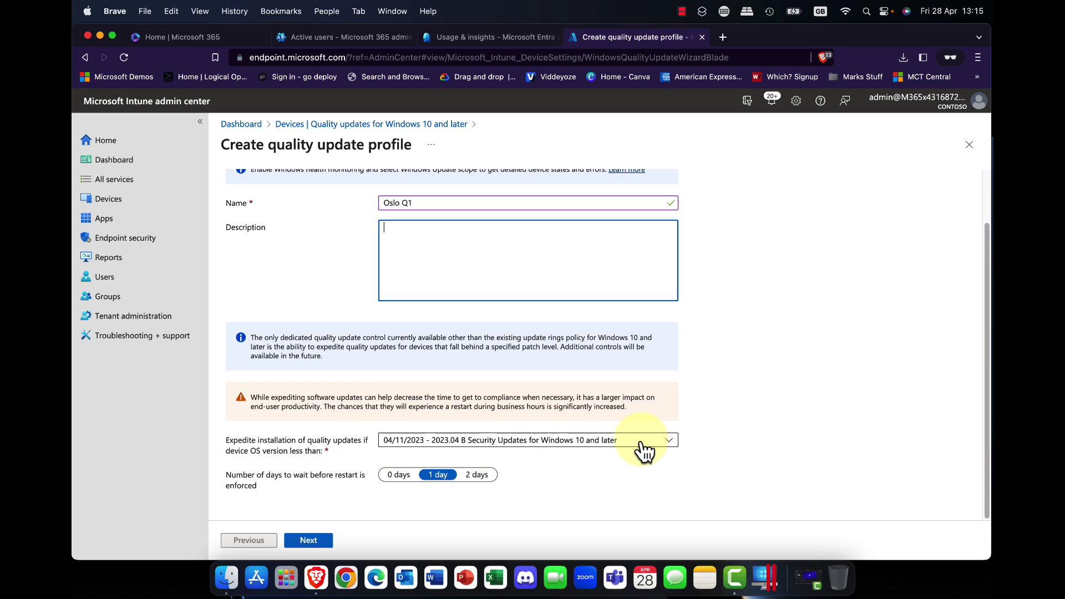
pyautogui.click(669, 444)
pyautogui.click(672, 447)
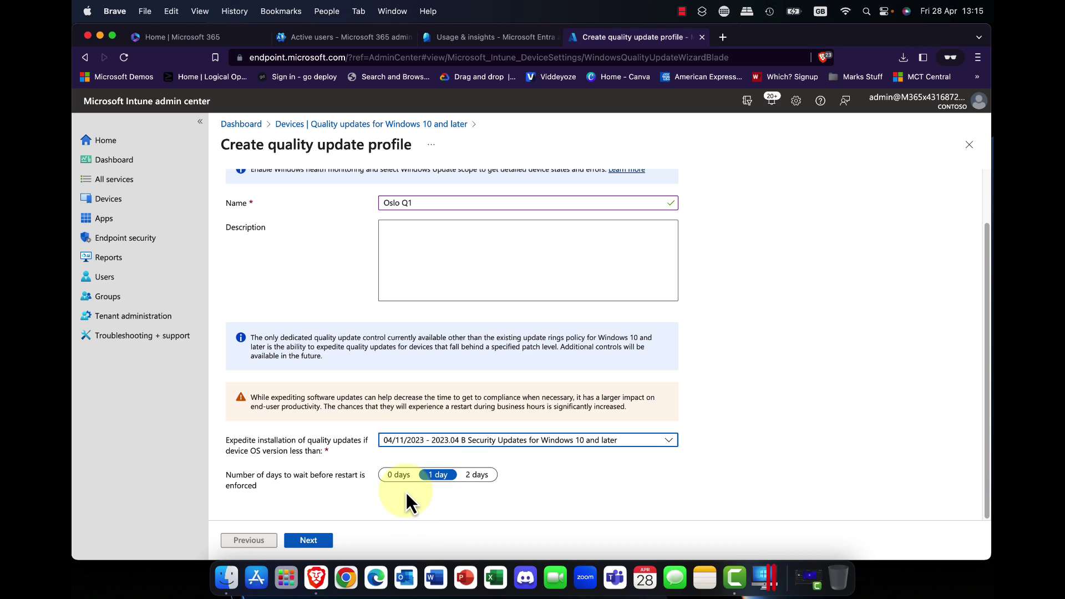
# Leave the enforced restart wait at 1 day and include the Sales group in the quality update profile's assignments.
pyautogui.click(389, 492)
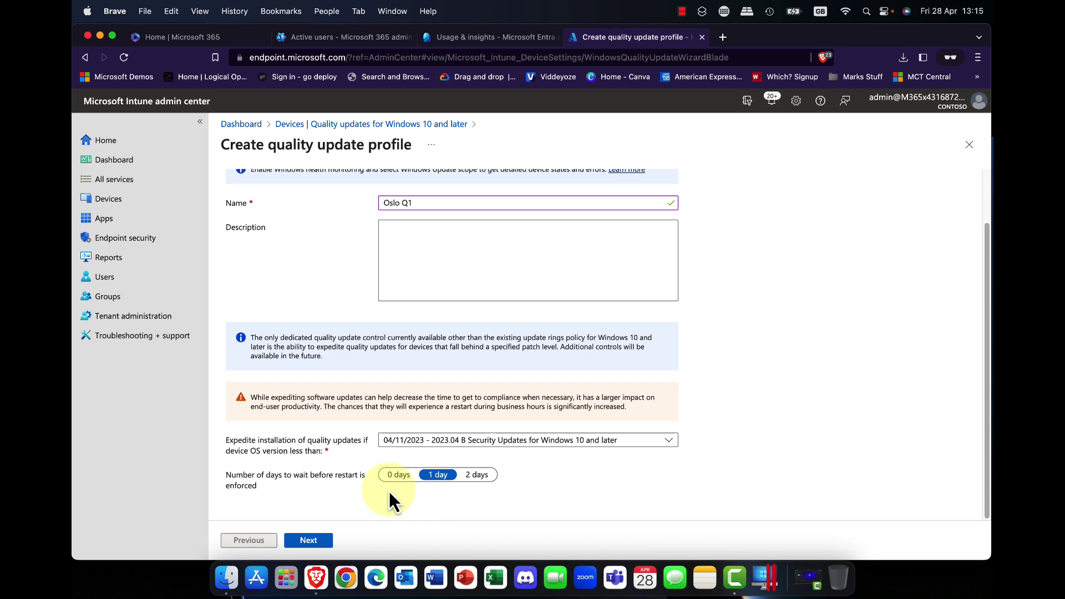
pyautogui.click(303, 542)
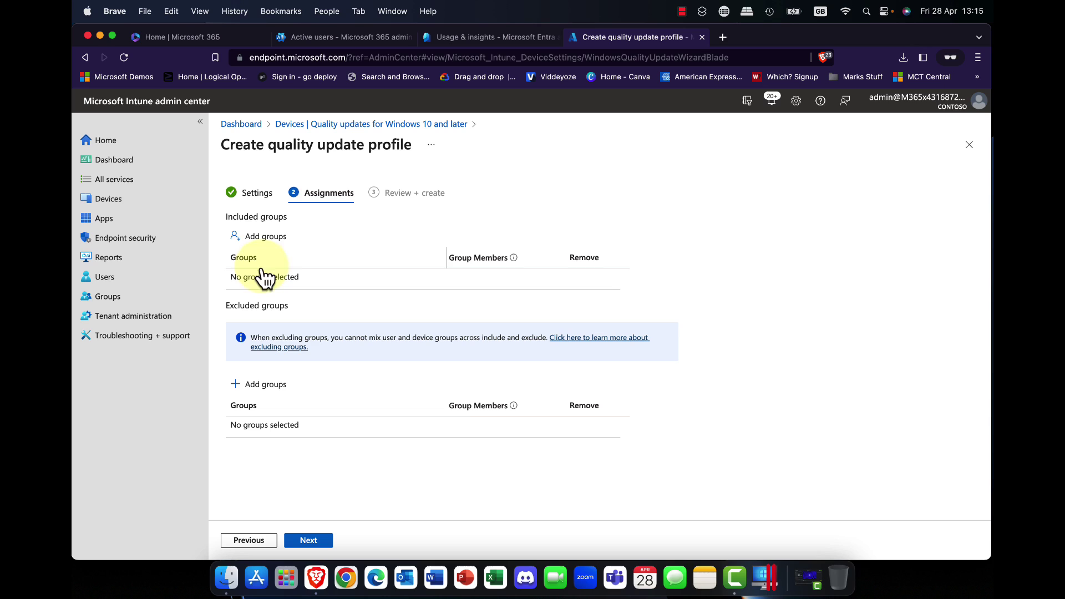
pyautogui.click(267, 237)
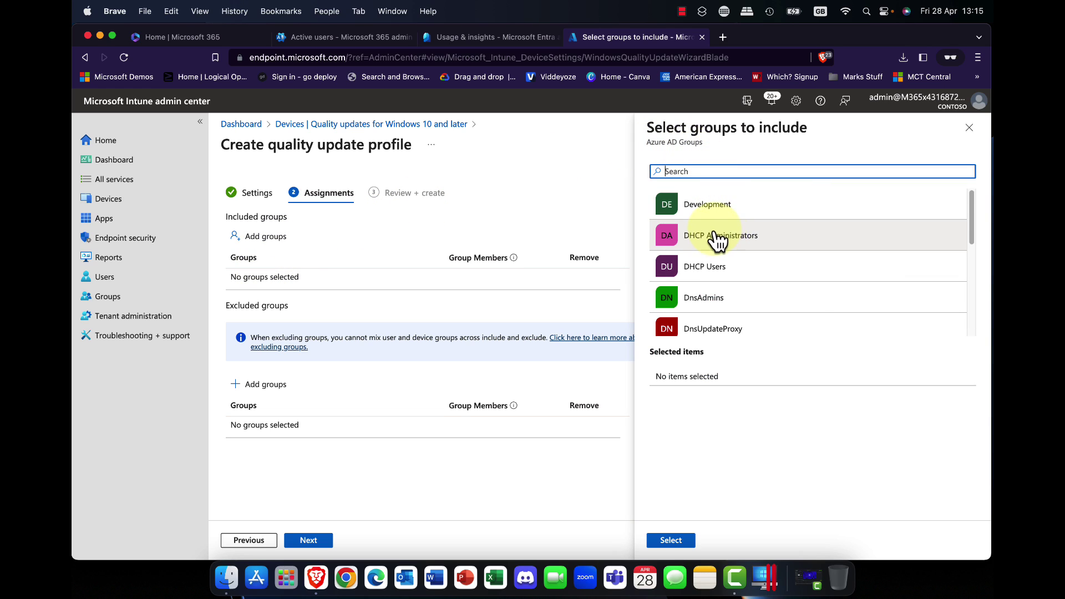
pyautogui.scroll(-10, 713, 241)
pyautogui.click(694, 264)
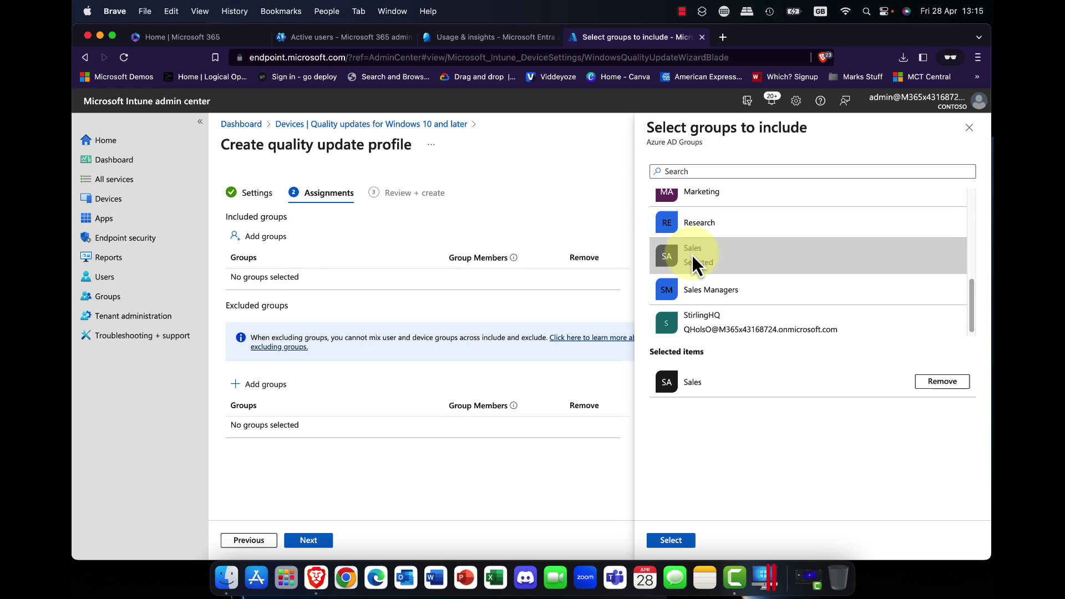
pyautogui.click(670, 540)
# Create the Oslo Q1 quality update profile and return to the admin center's home page.
pyautogui.click(308, 540)
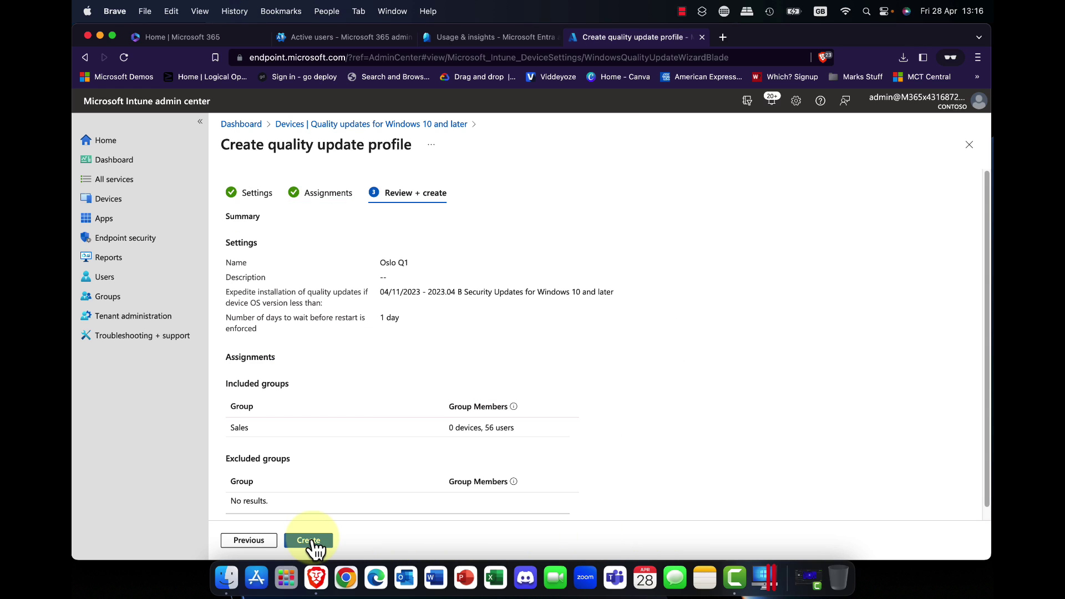
pyautogui.click(312, 542)
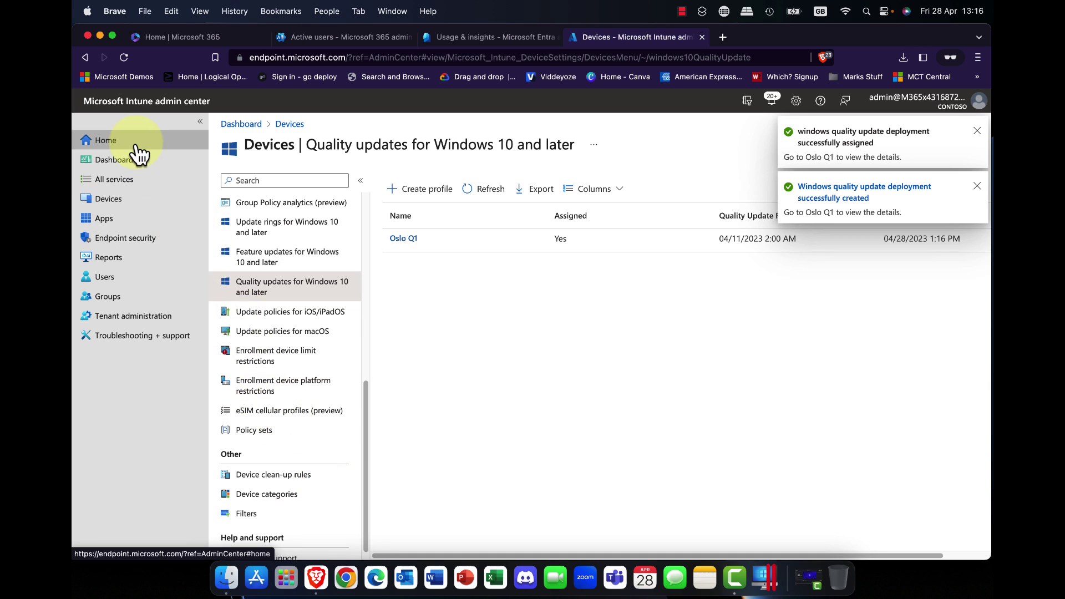
pyautogui.click(131, 148)
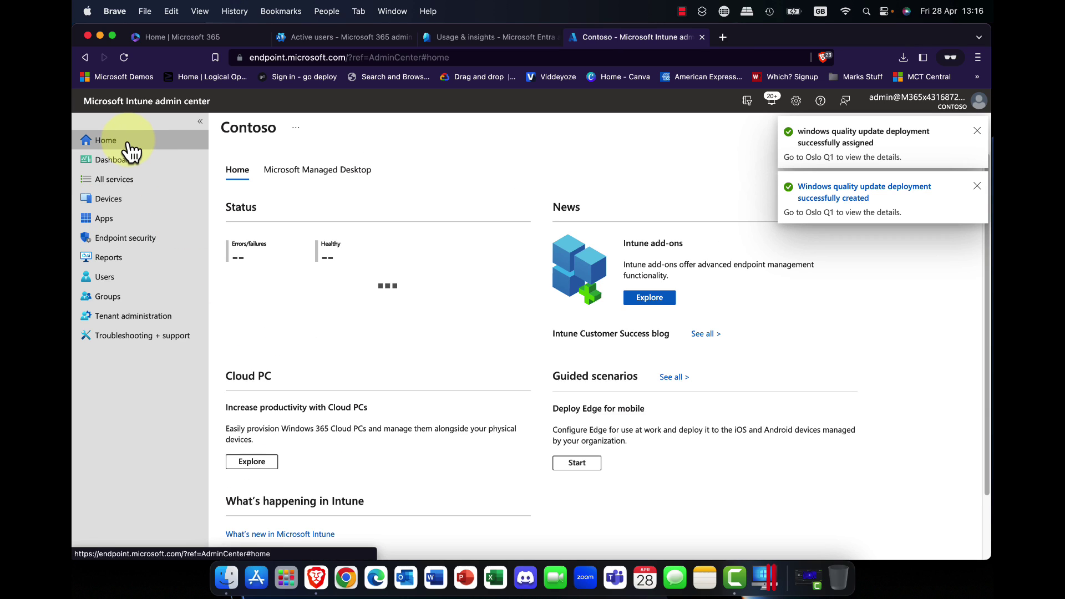